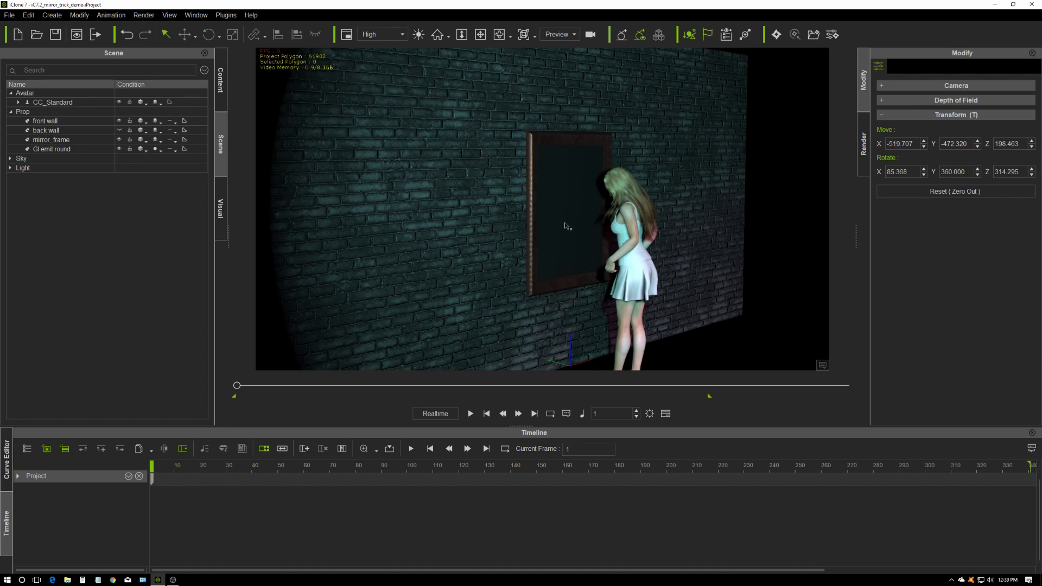
Examine the character and the mirror_frame prop on the brick wall from several angles and distances.
right_click_drag(569, 223, 508, 236)
scroll(504, 258, "down", 2)
scroll(503, 259, "up", 3)
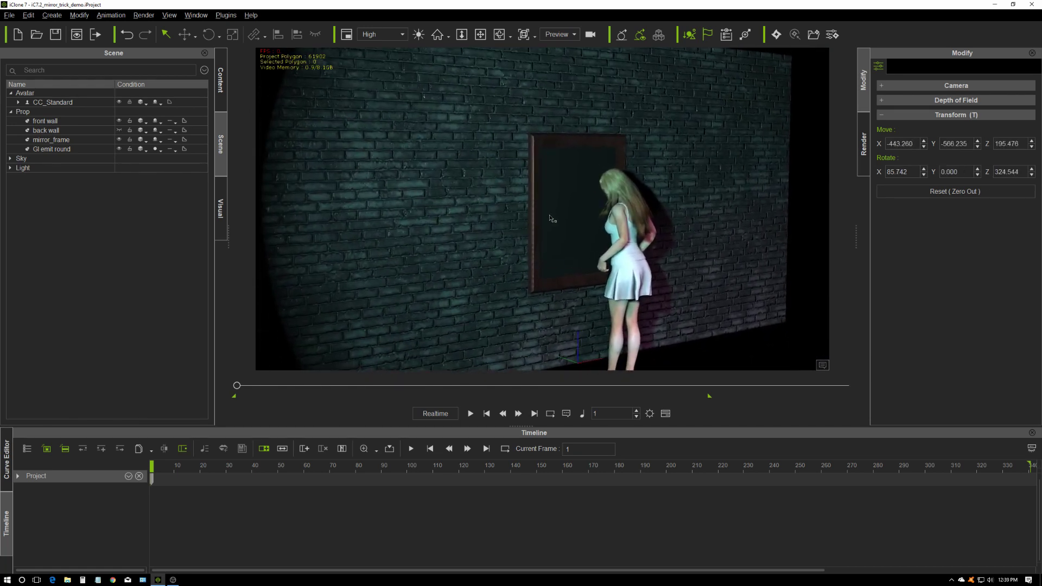
right_click_drag(537, 225, 537, 210)
scroll(536, 207, "up", 2)
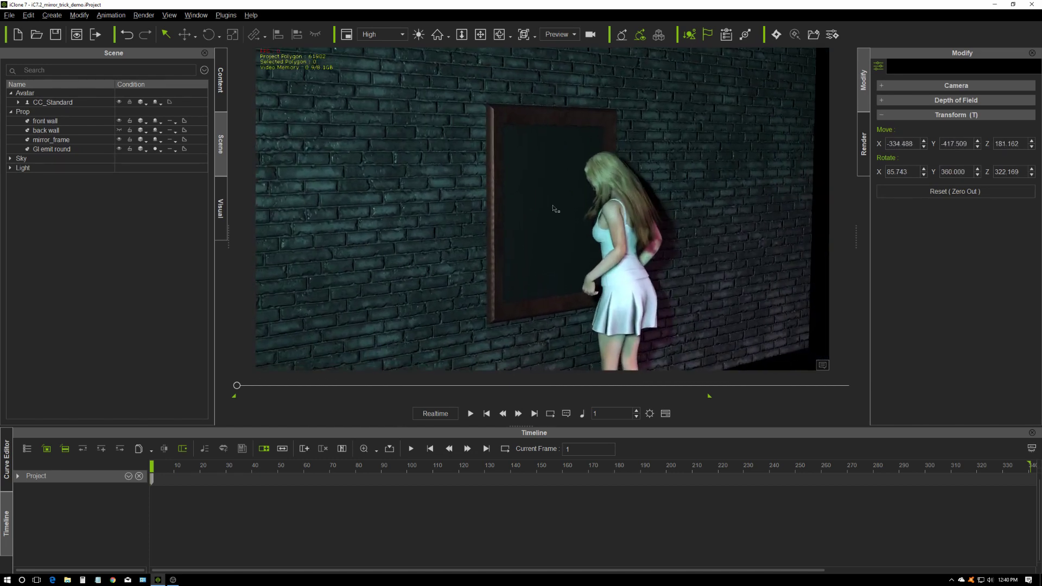
left_click(110, 140)
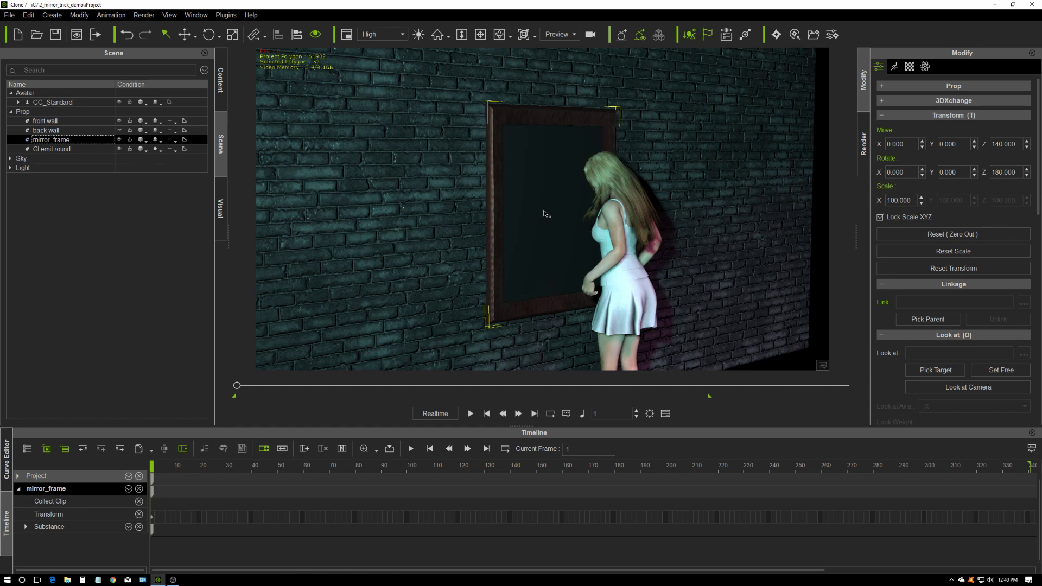
right_click_drag(545, 213, 513, 271)
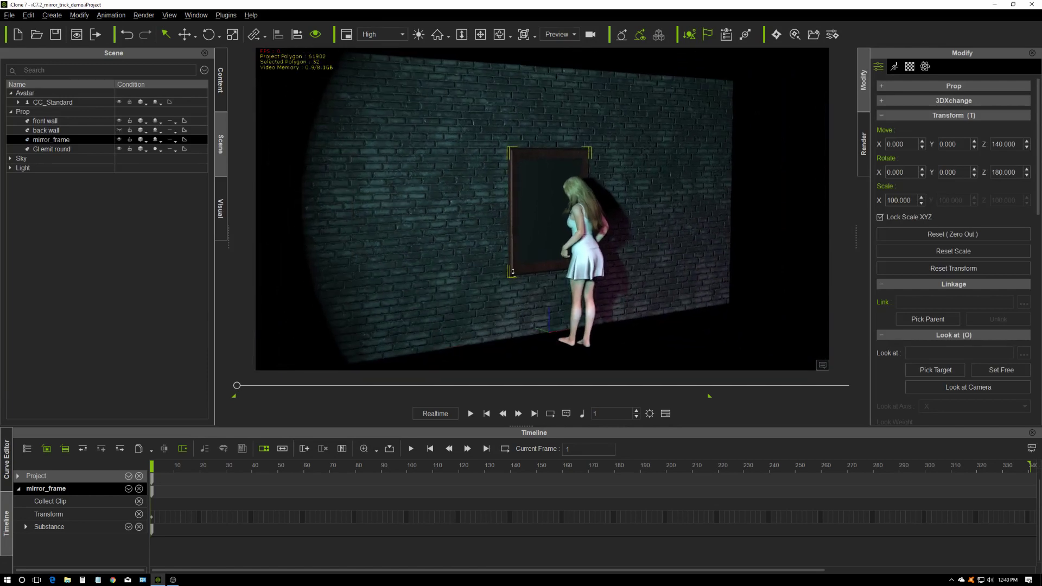
mouse_move(524, 233)
right_mouse_down()
mouse_move(526, 249)
mouse_move(535, 233)
right_mouse_up()
middle_click_drag(535, 232, 555, 231)
mouse_move(554, 232)
right_mouse_down()
mouse_move(561, 223)
mouse_move(552, 230)
right_mouse_up()
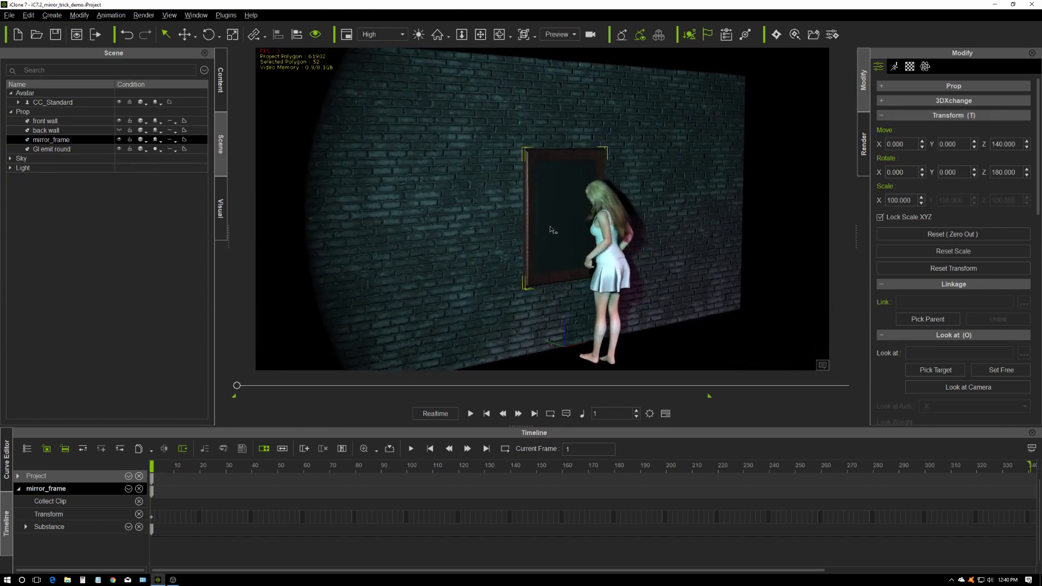
Create a primitive box in the scene and set its uniform scale to 10.
left_click(52, 14)
mouse_move(75, 28)
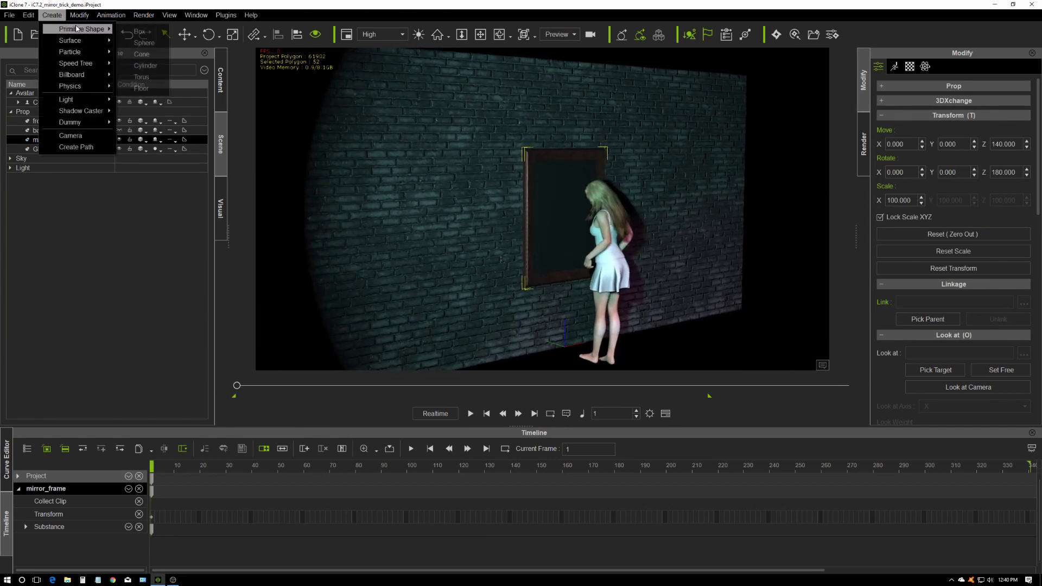
left_click(140, 32)
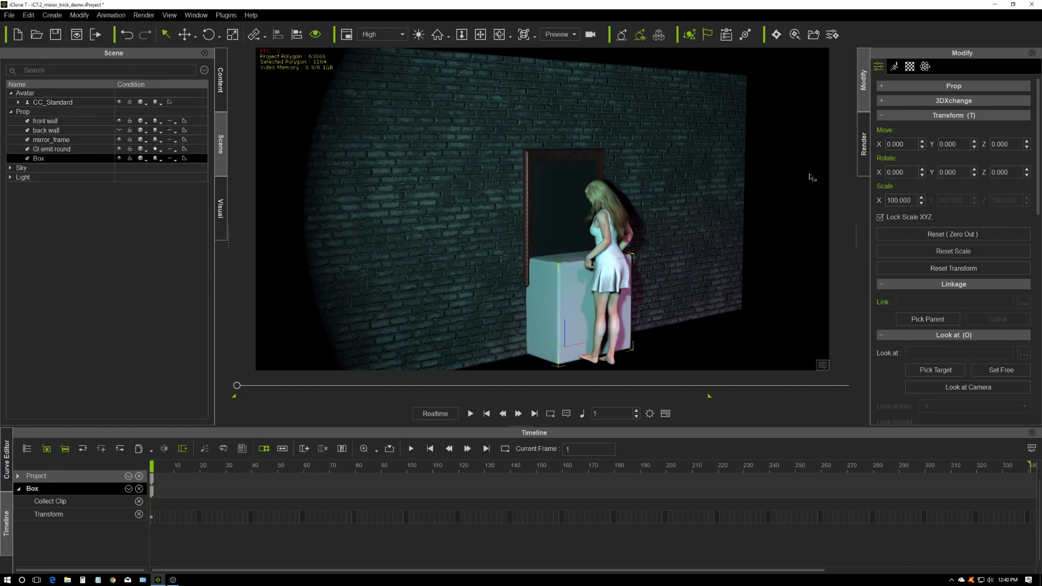
left_click(899, 200)
type("10")
key("Return")
Set the box's pivot to its middle centre point and set its Z position to 120.
left_click_drag(1038, 161, 1040, 362)
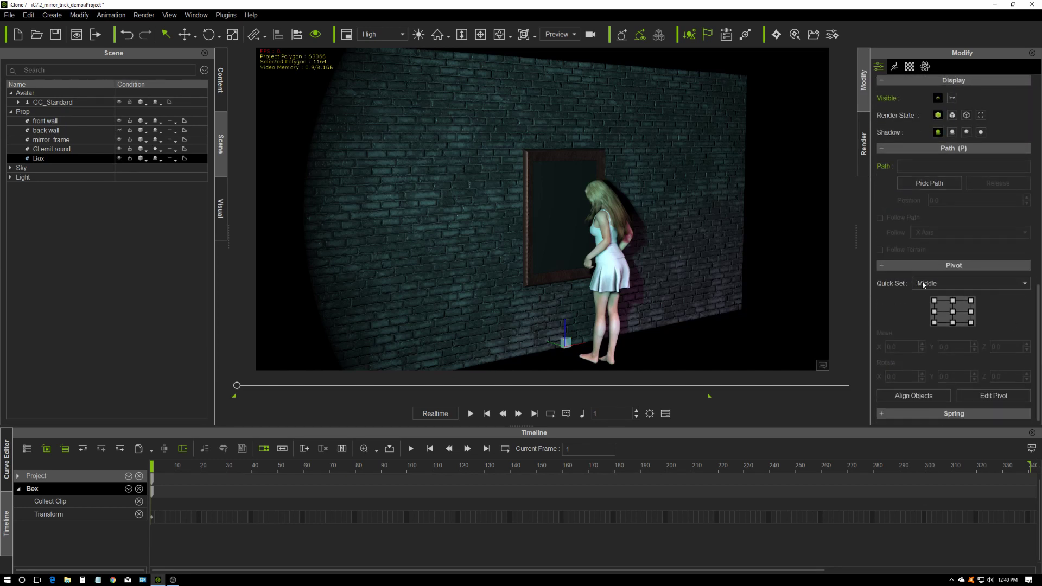
key("w")
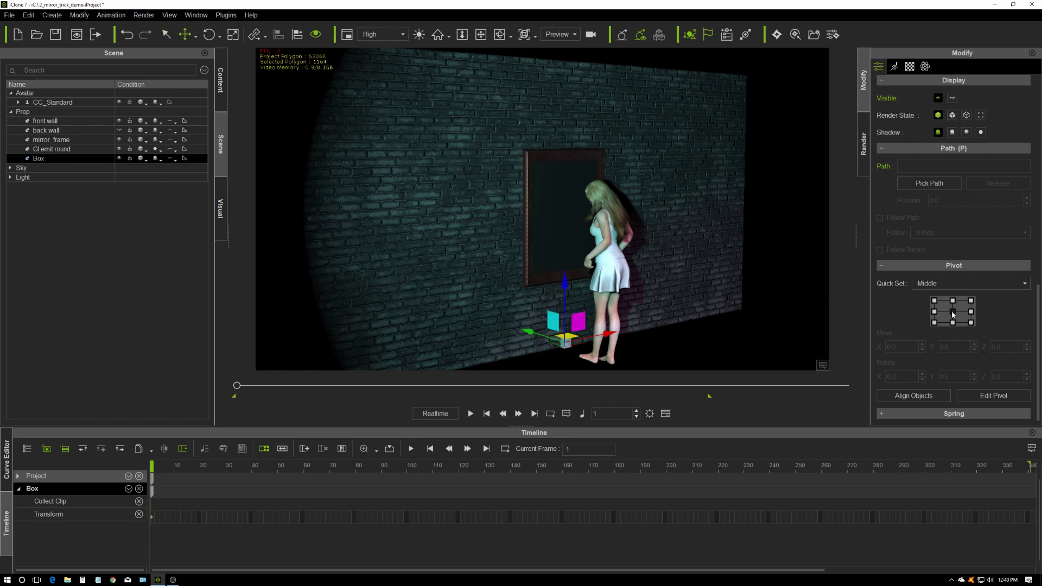
left_click_drag(1038, 316, 1035, 93)
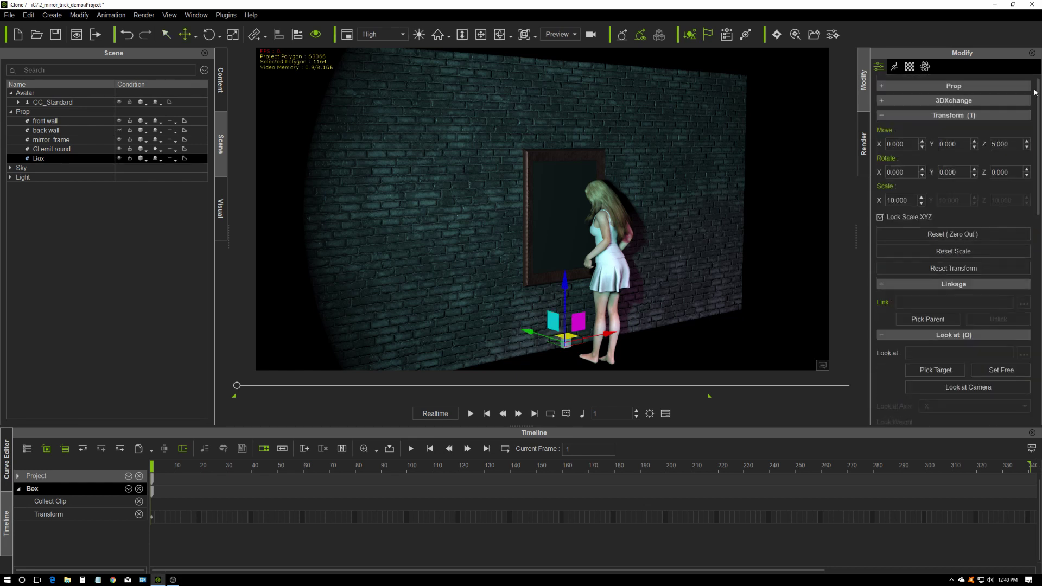
double_click(1014, 144)
type("120")
key("Return")
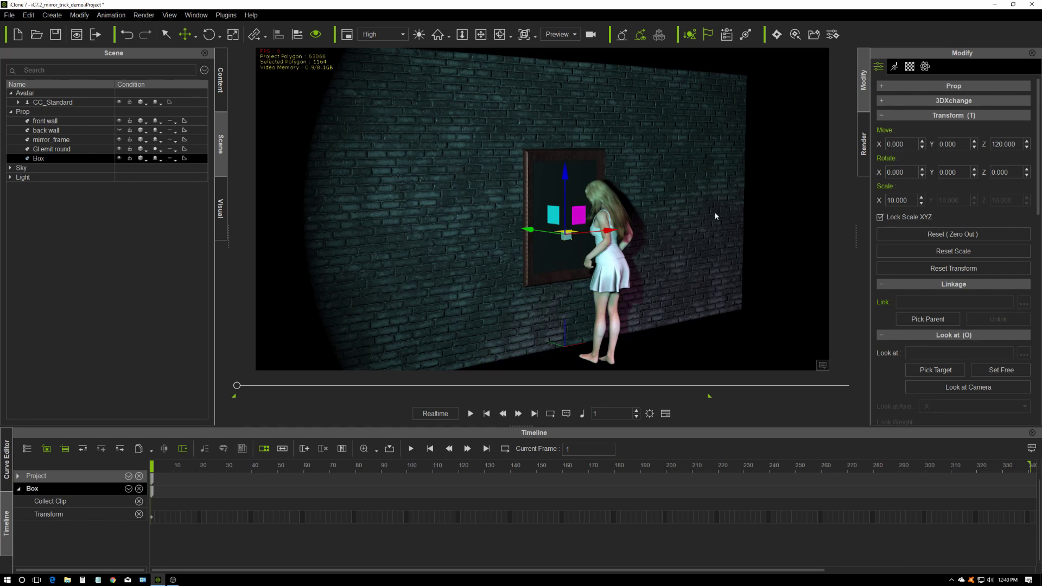
key("Tab")
key("Tab")
Create a new camera in the scene and return the viewport to the Preview camera.
mouse_move(452, 246)
right_mouse_down()
mouse_move(531, 251)
mouse_move(436, 245)
right_mouse_up()
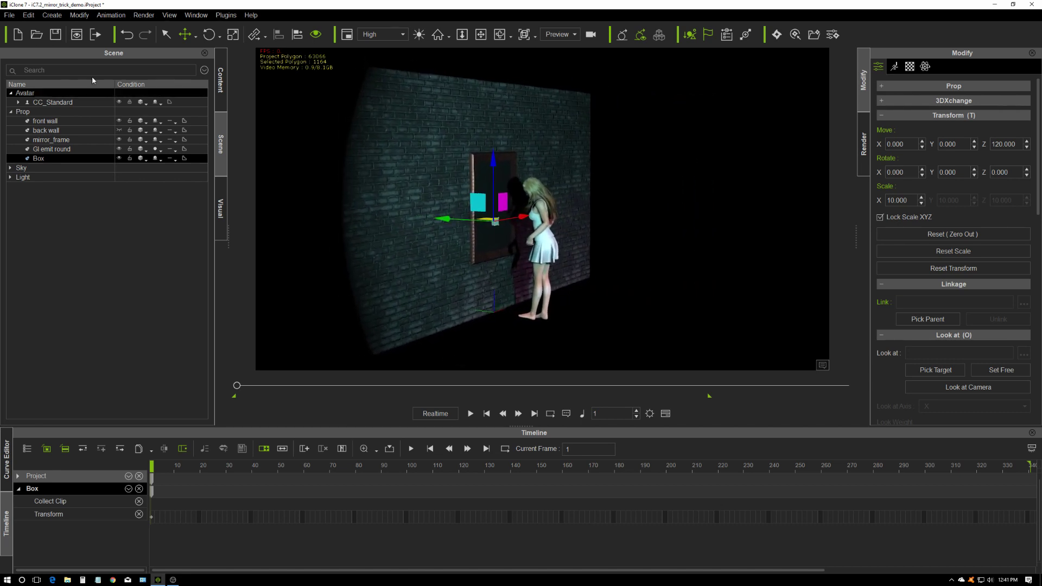
left_click(52, 14)
mouse_move(71, 41)
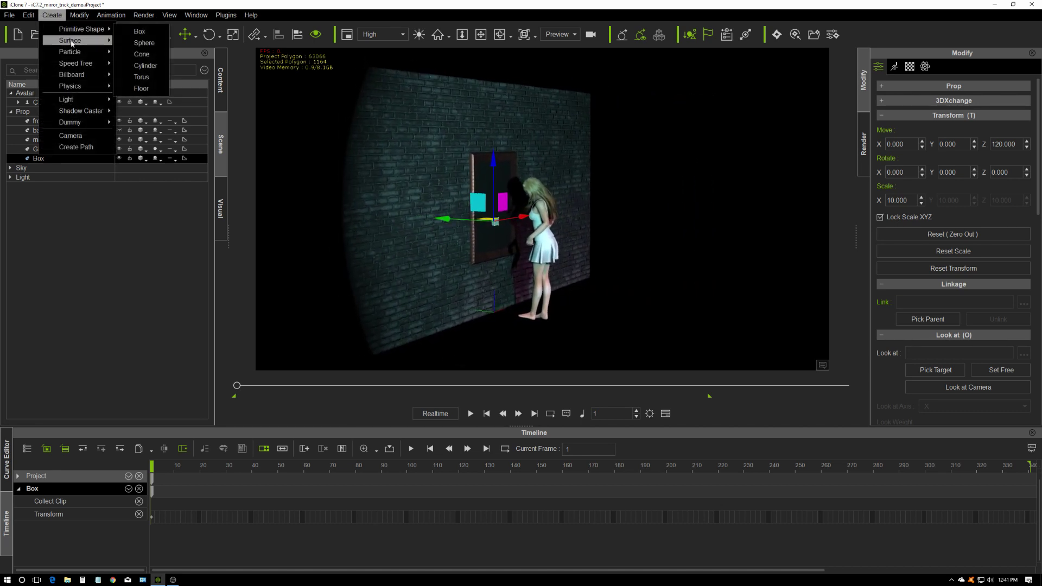
left_click(99, 138)
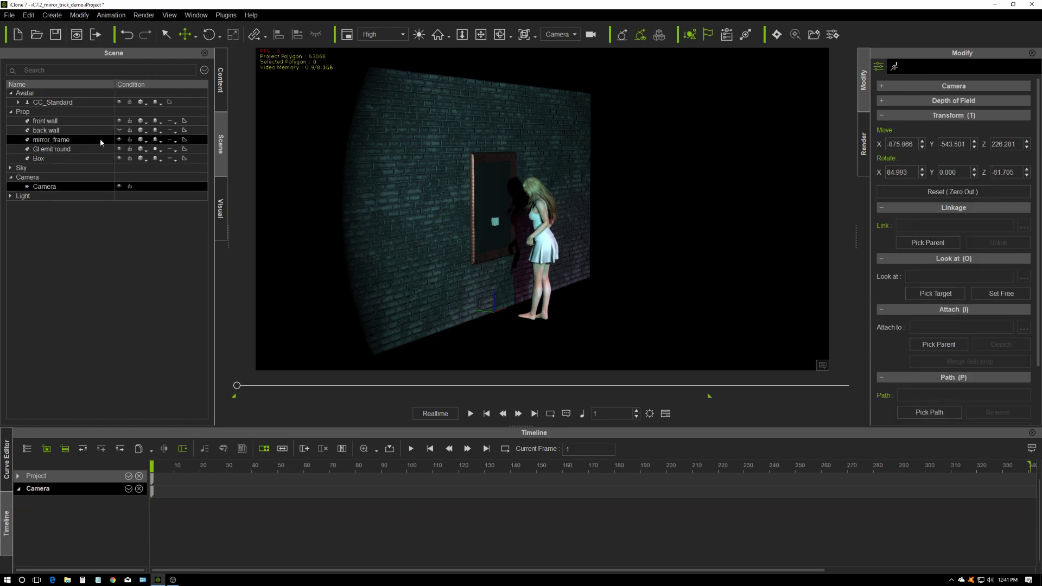
left_click(558, 34)
left_click(562, 50)
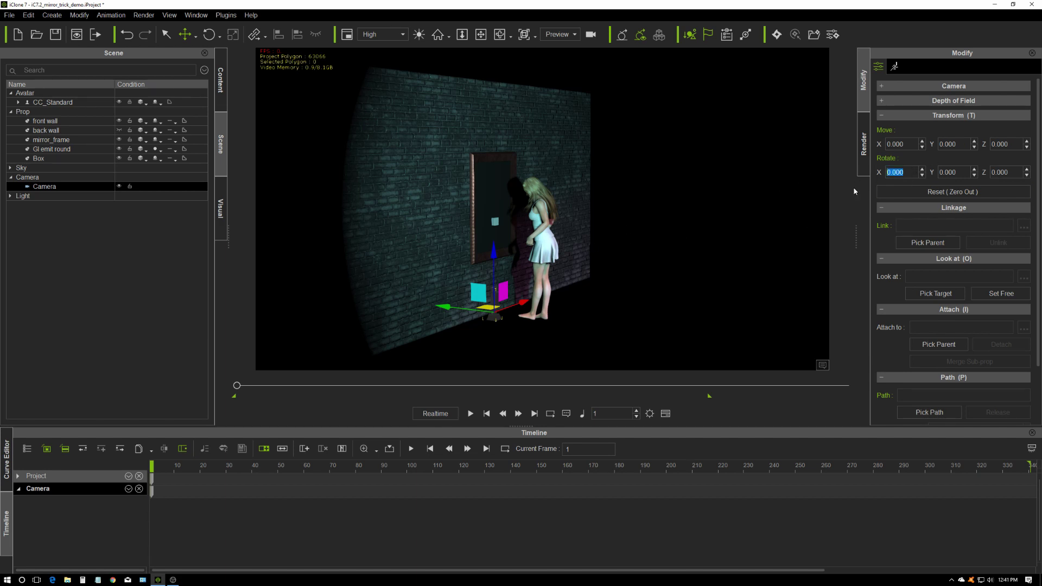
Set the zeroed-out camera's X rotation to 90 and its Z position to 120.
type("90")
key("Return")
type("120")
key("Return")
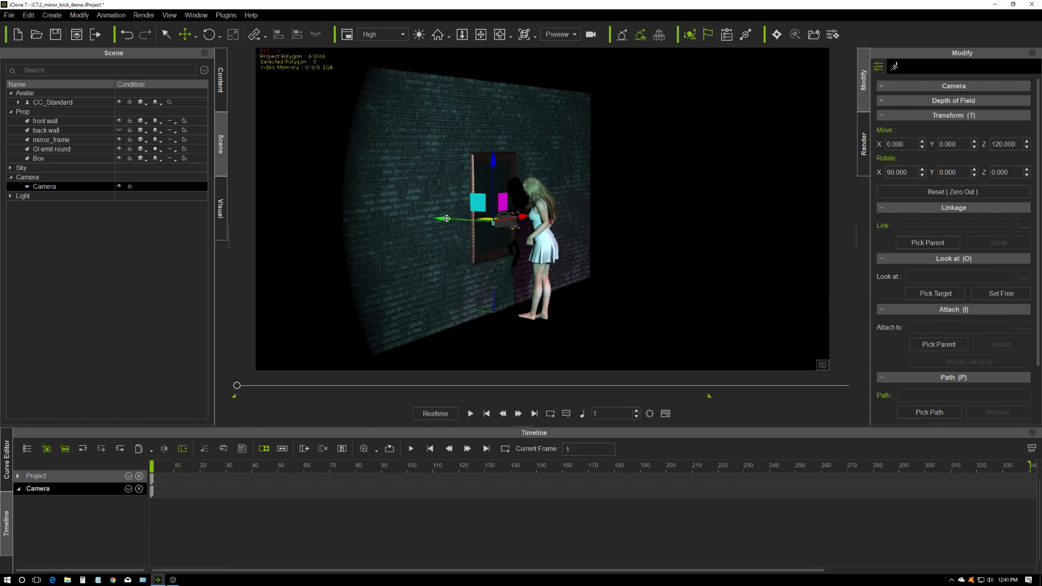
Move the camera away from the mirror along Y to a position of -400.
left_click_drag(444, 219, 612, 238)
left_click_drag(942, 143, 965, 144)
type("400")
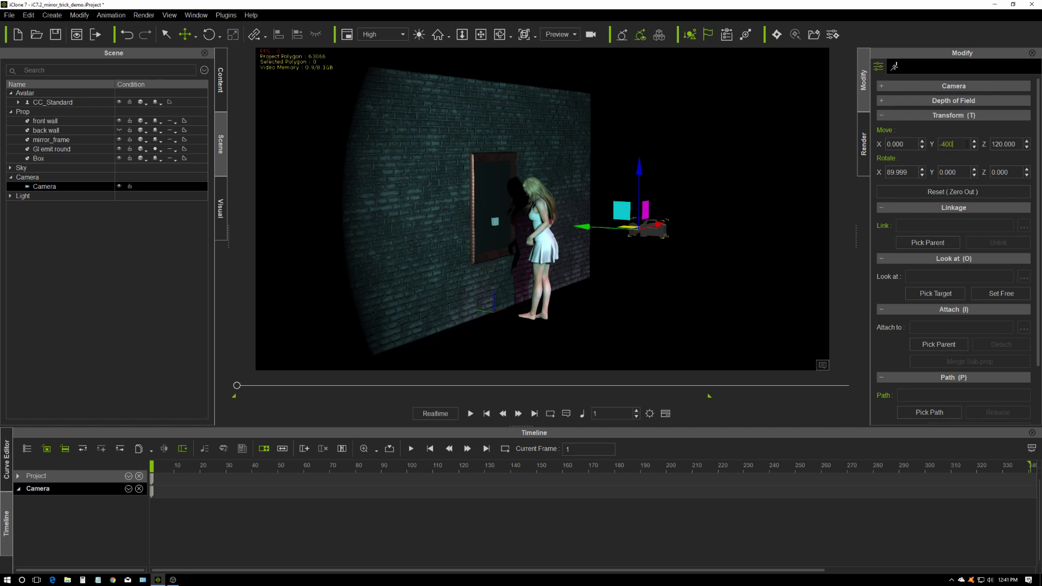
key("Return")
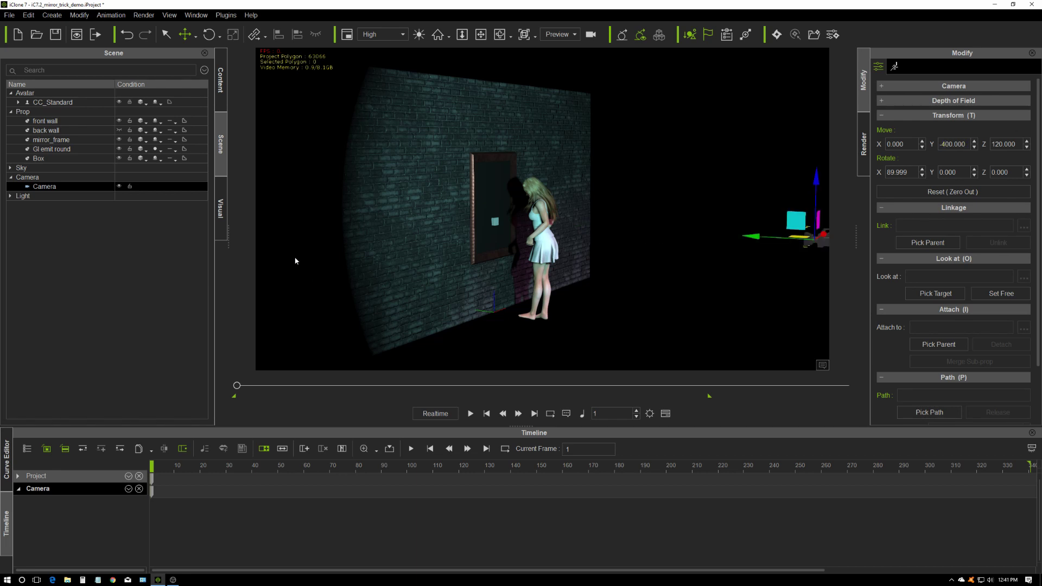
Link the camera to the small box in front of the mirror as its parent.
right_click_drag(542, 264, 648, 237)
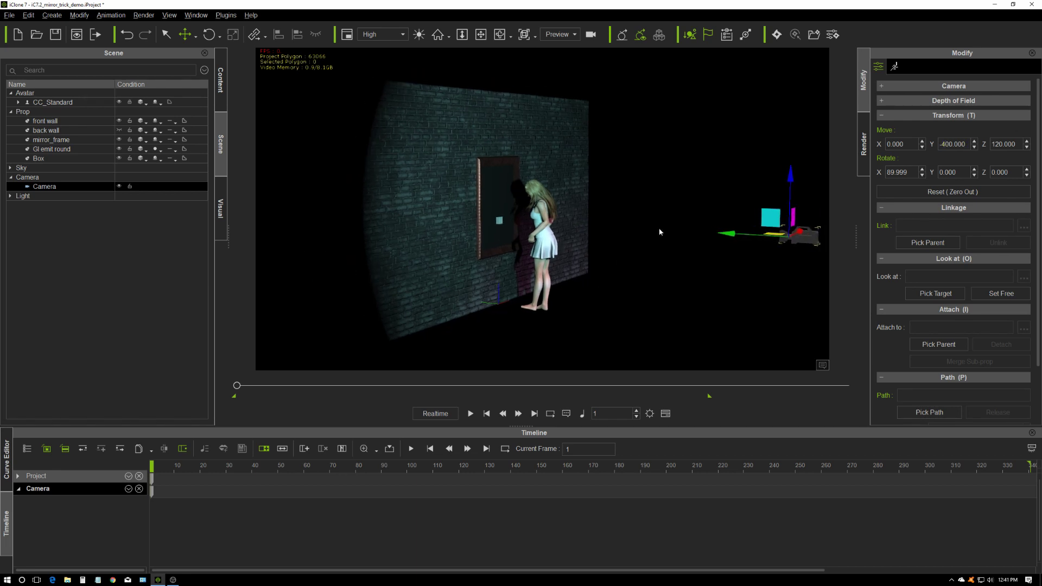
left_click(277, 34)
left_click(500, 219)
left_click(987, 241)
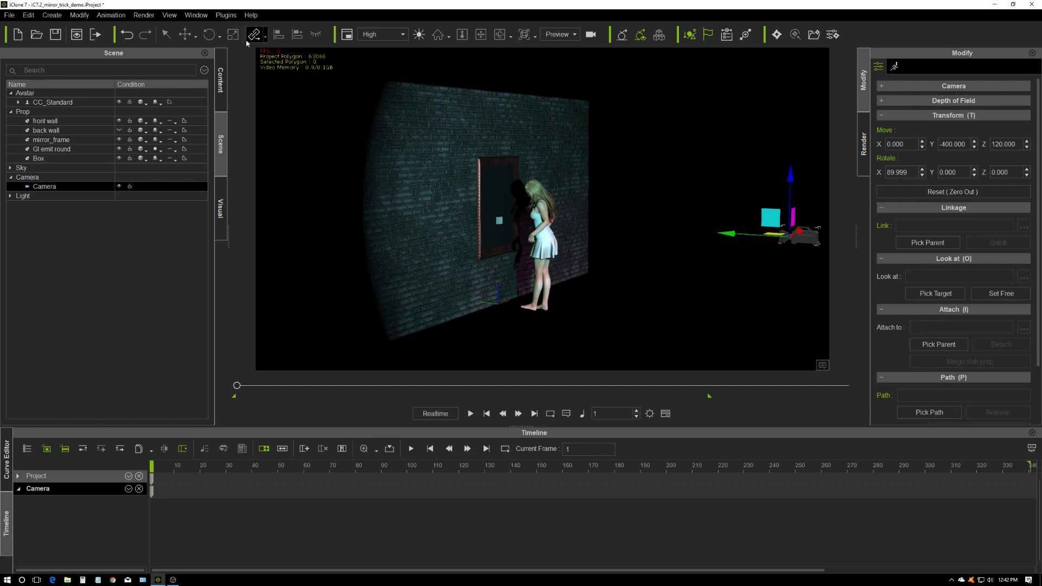
left_click(53, 159)
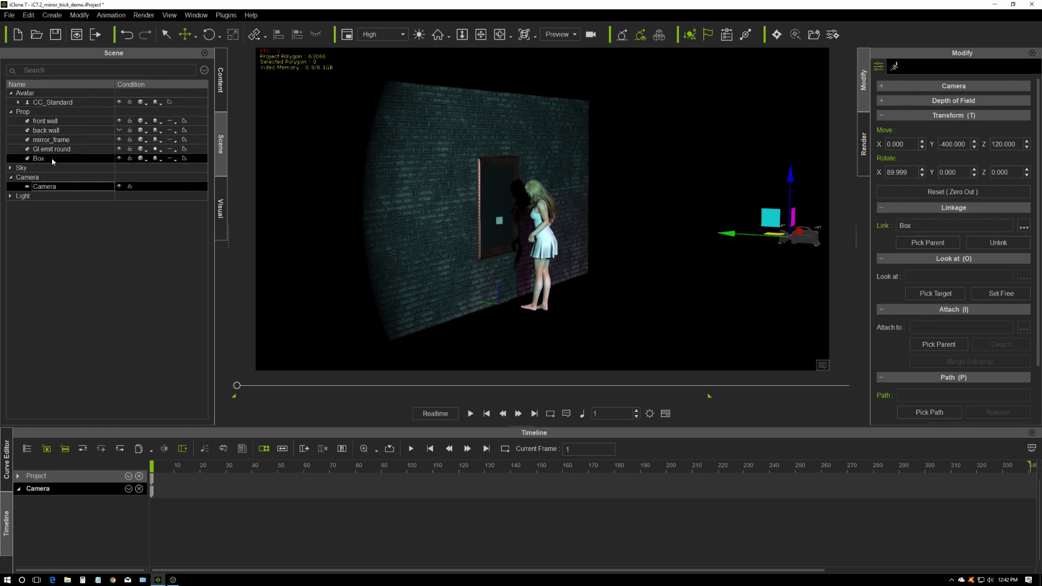
Rename the box prop to "cam hero ctrl".
double_click(40, 160)
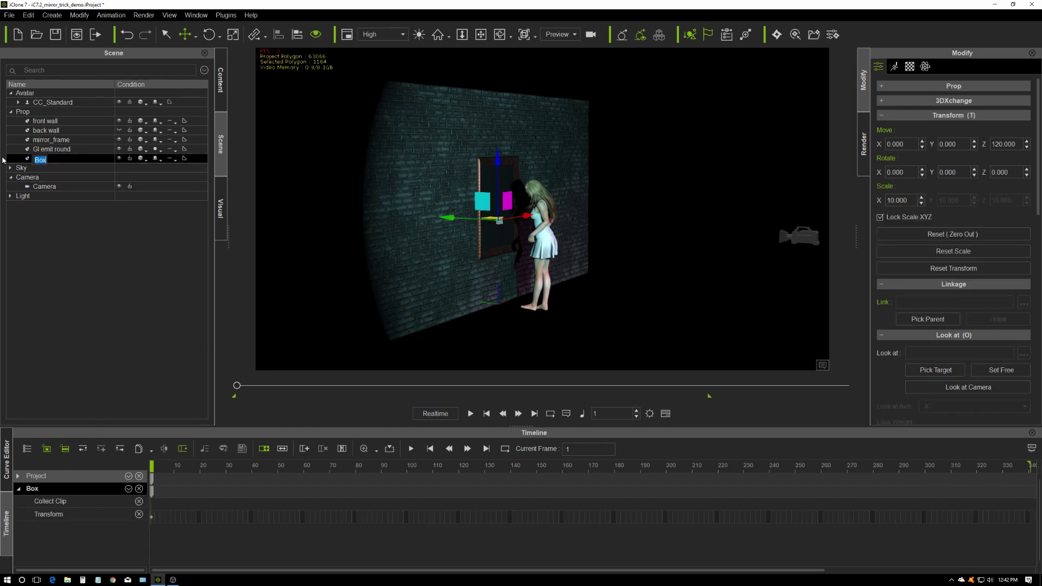
type("cam hero ctrl")
key("Return")
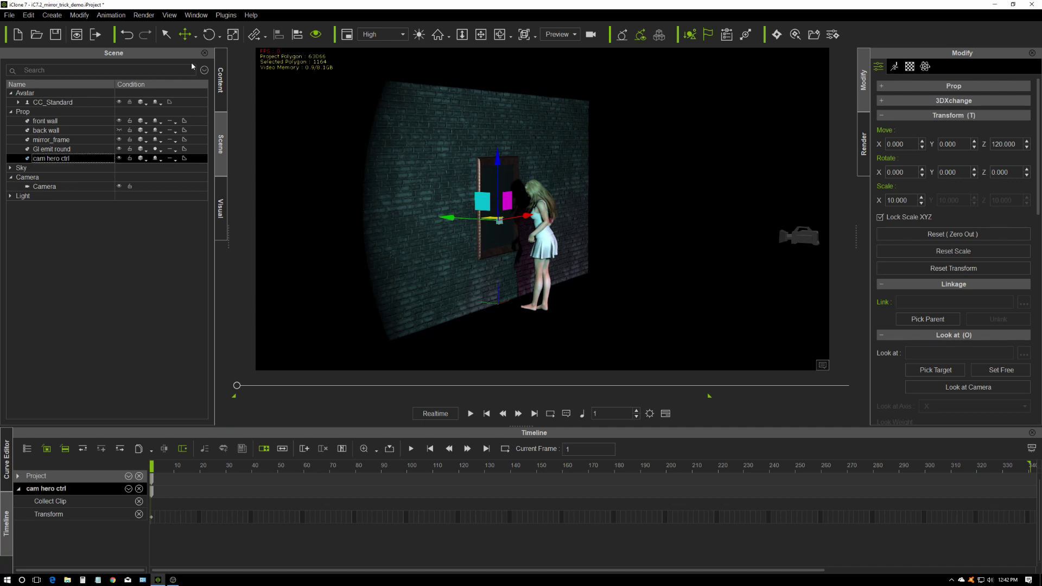
Try rotating the cam hero ctrl box to swing the linked camera, and undo the rotation.
left_click(209, 34)
left_click_drag(516, 226, 484, 258)
key("ctrl+z")
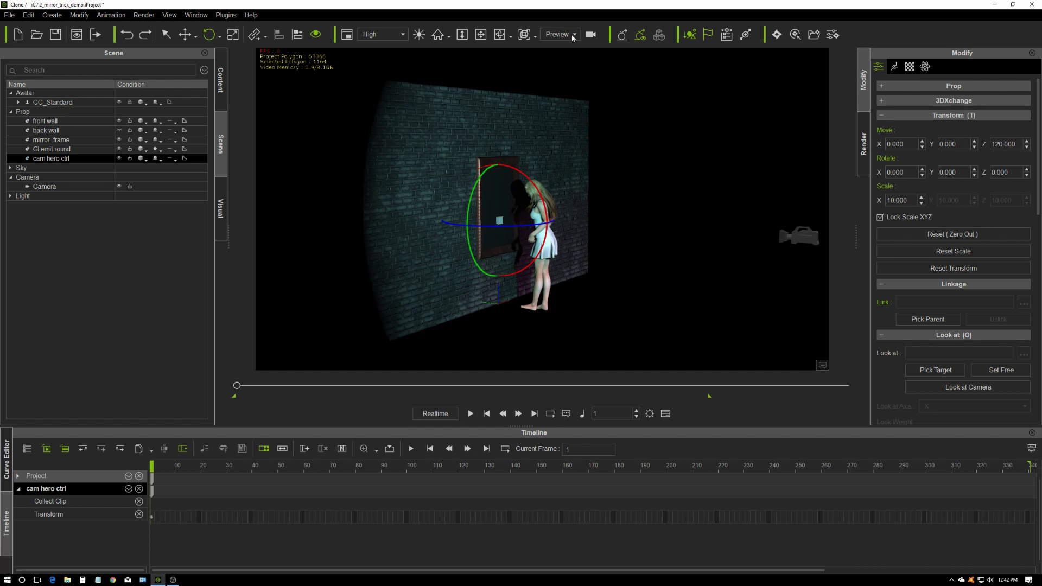
Rotate cam hero ctrl to about -29 on Z while viewing through the new camera, and return to the Preview camera.
left_click(573, 34)
left_click(559, 55)
mouse_move(566, 214)
left_mouse_down()
mouse_move(553, 214)
mouse_move(577, 204)
mouse_move(557, 216)
left_mouse_up()
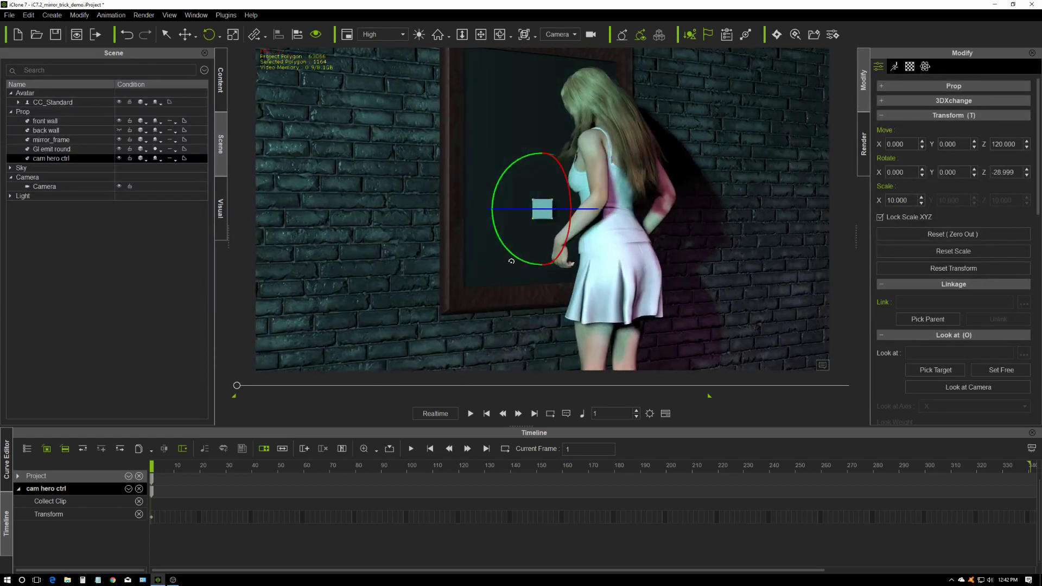
left_click(574, 36)
left_click(559, 44)
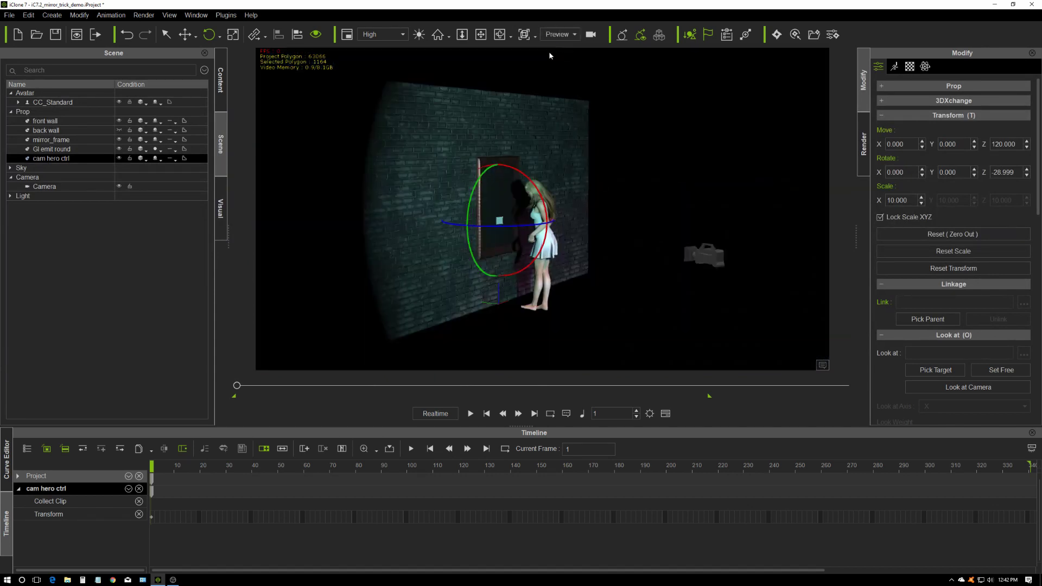
Inspect the camera setup from behind the mirror, and briefly show and hide the back wall.
right_click_drag(548, 275, 500, 183)
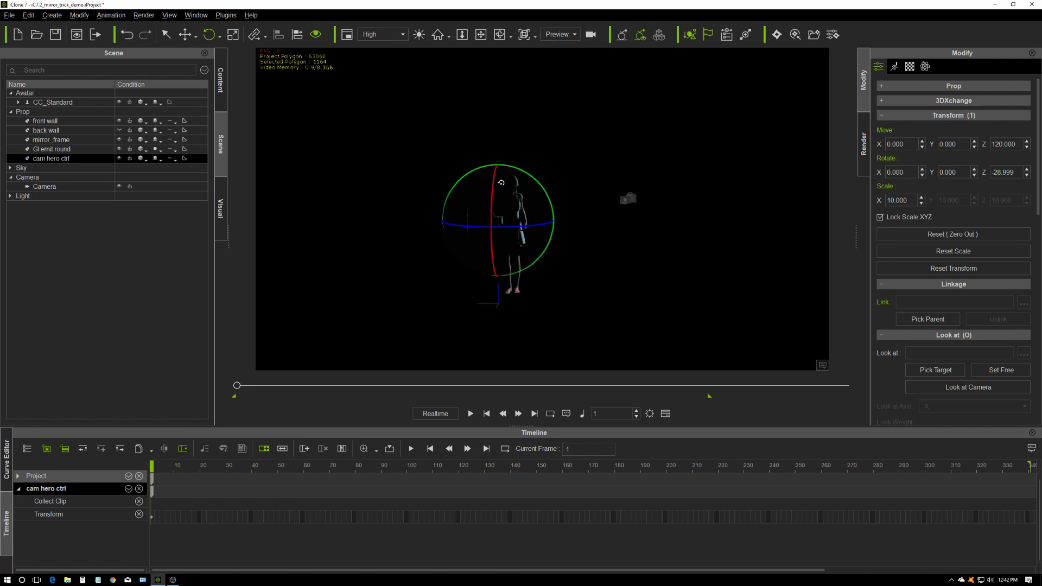
right_click_drag(528, 218, 539, 261)
left_click_drag(476, 271, 472, 258)
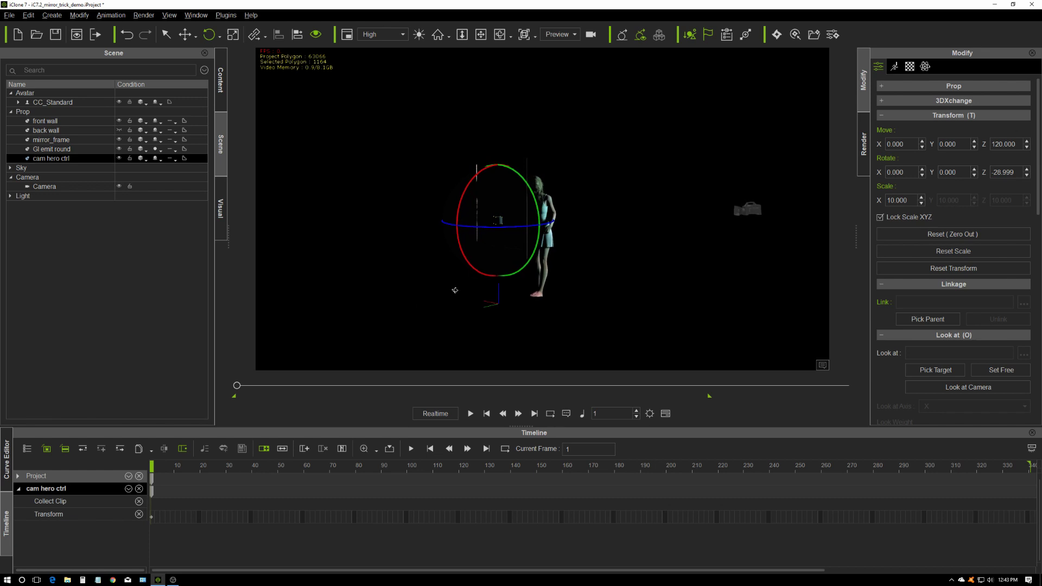
right_click_drag(512, 251, 788, 175)
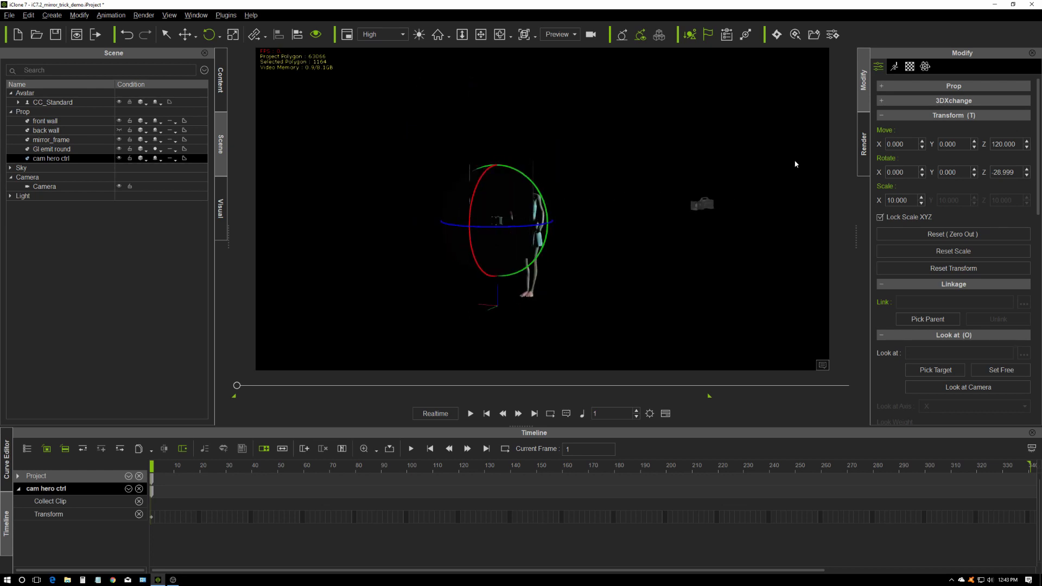
left_click(119, 131)
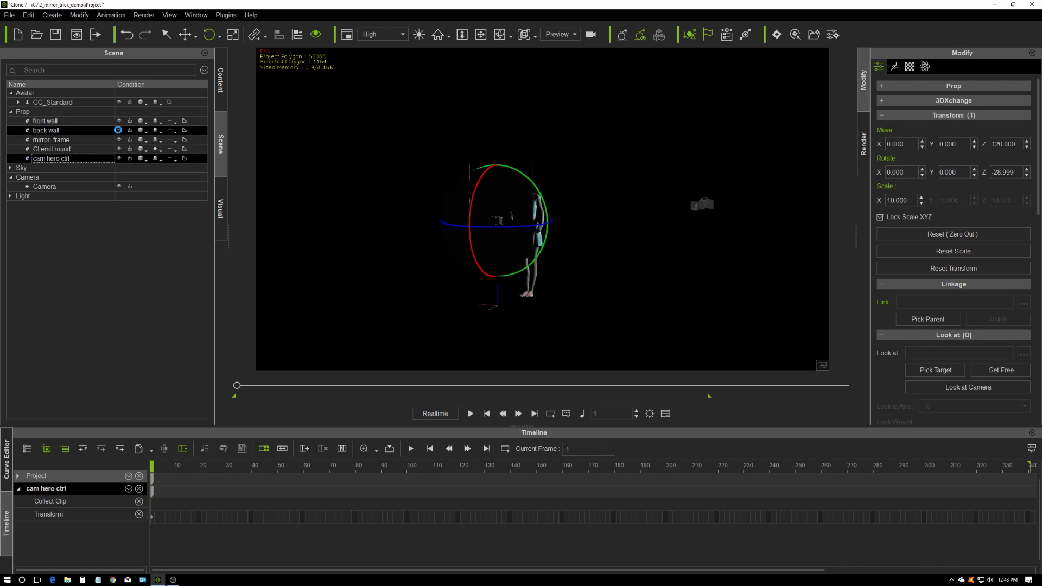
left_click(119, 131)
right_click_drag(521, 261, 535, 236)
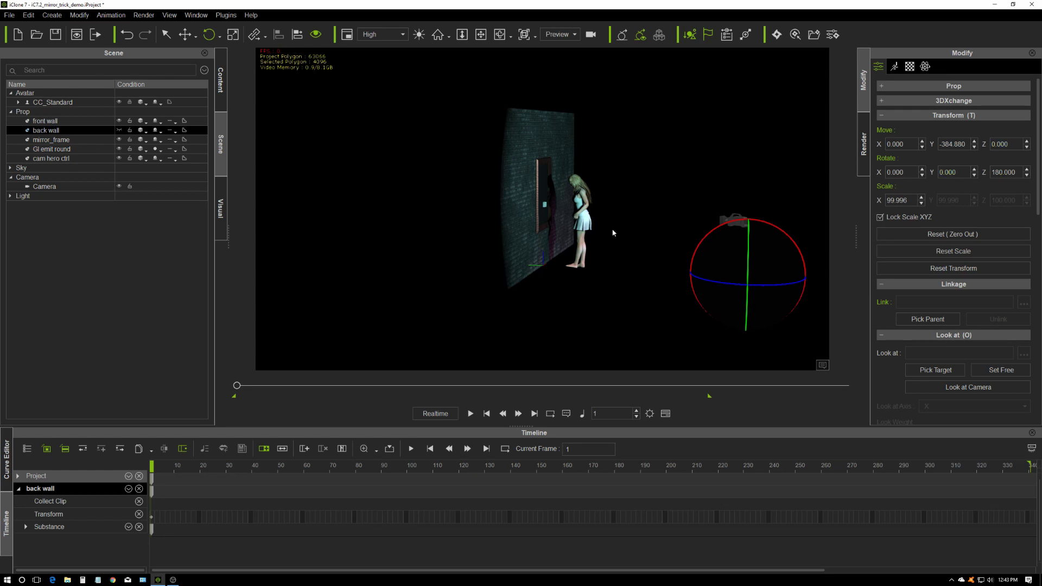
Set the Z rotation of cam hero ctrl to 0.
left_click(76, 158)
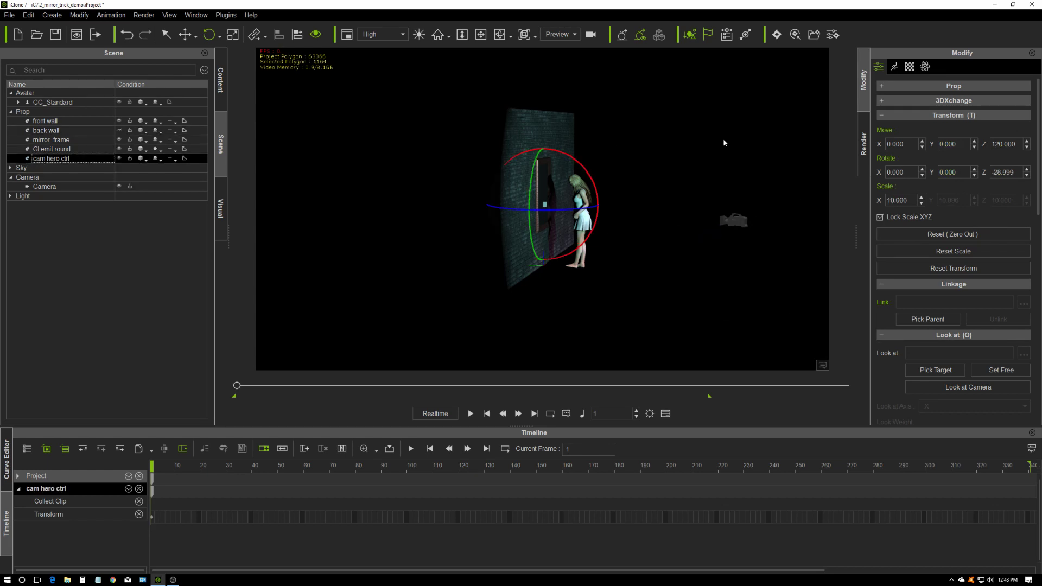
left_click(1003, 172)
type("0")
key("Return")
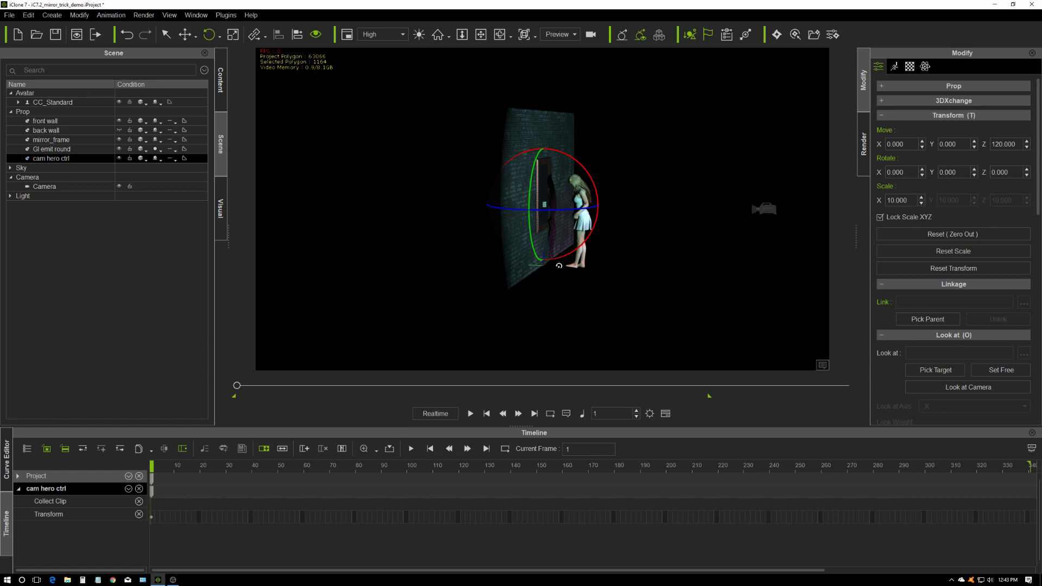
right_click_drag(524, 263, 491, 254)
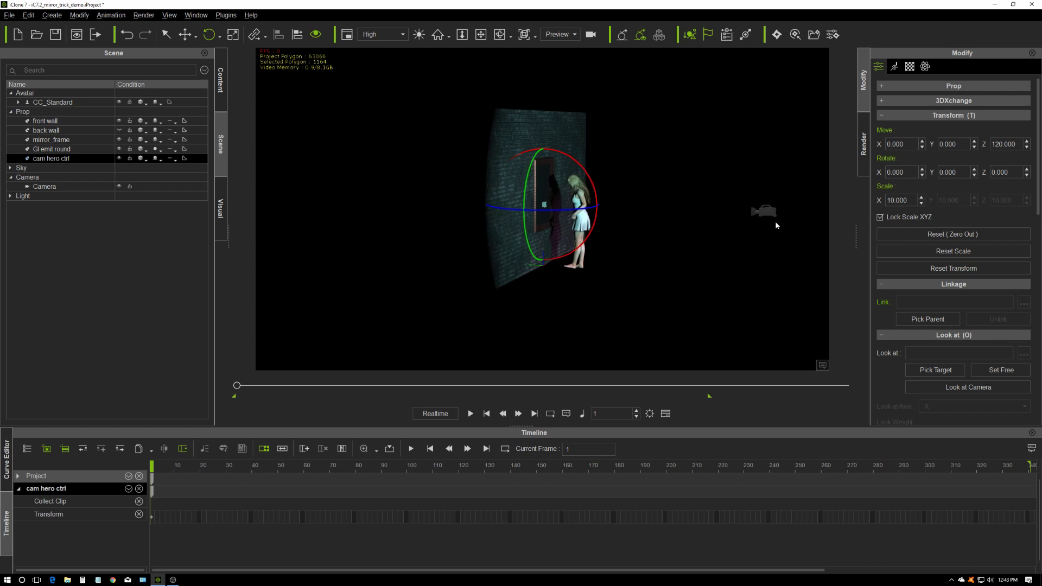
right_click_drag(562, 248, 543, 247)
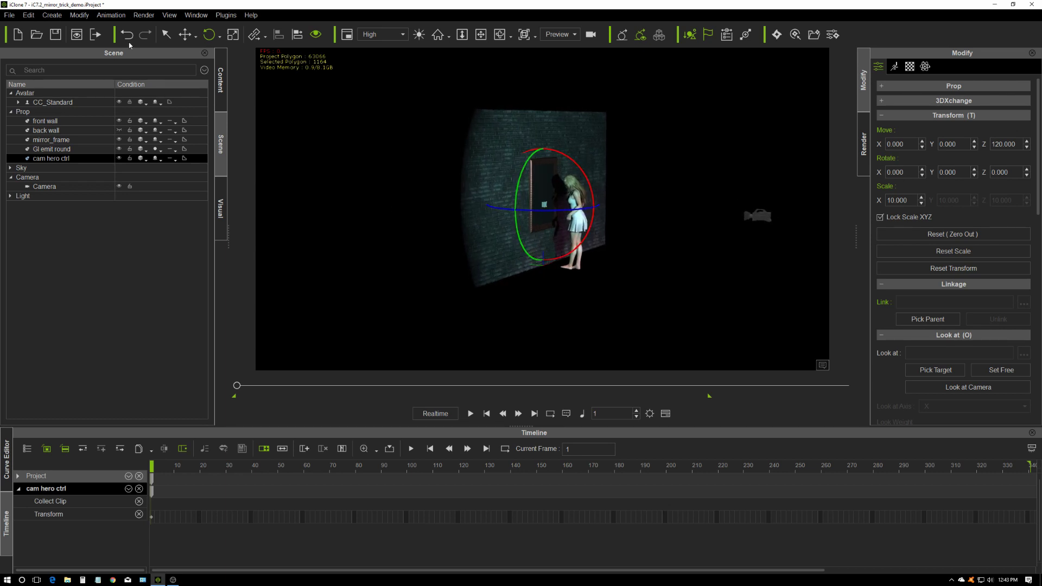
Create a primitive box in the scene and set its scale to 10.
left_click(53, 14)
mouse_move(81, 29)
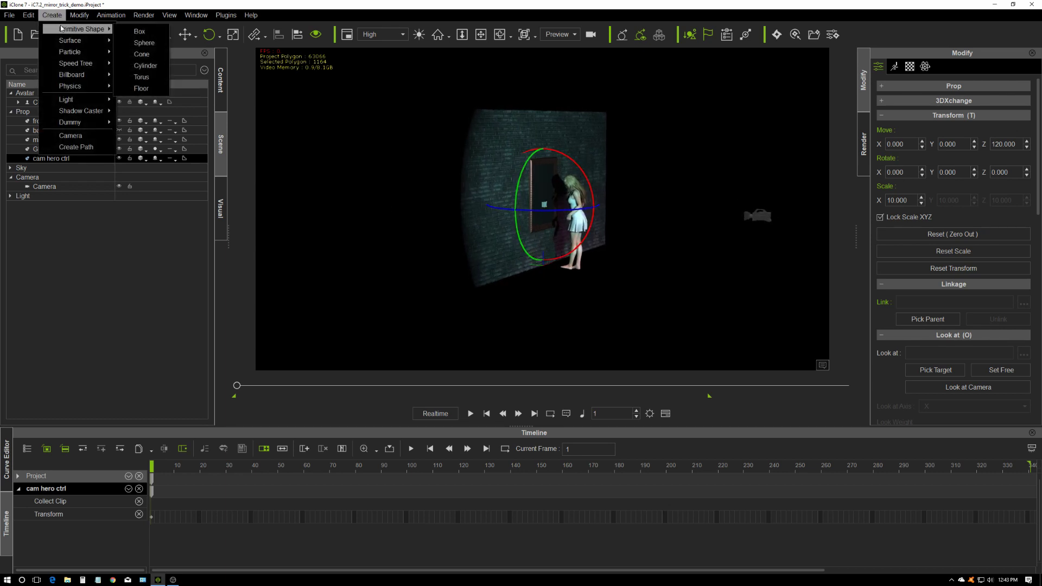
left_click(140, 31)
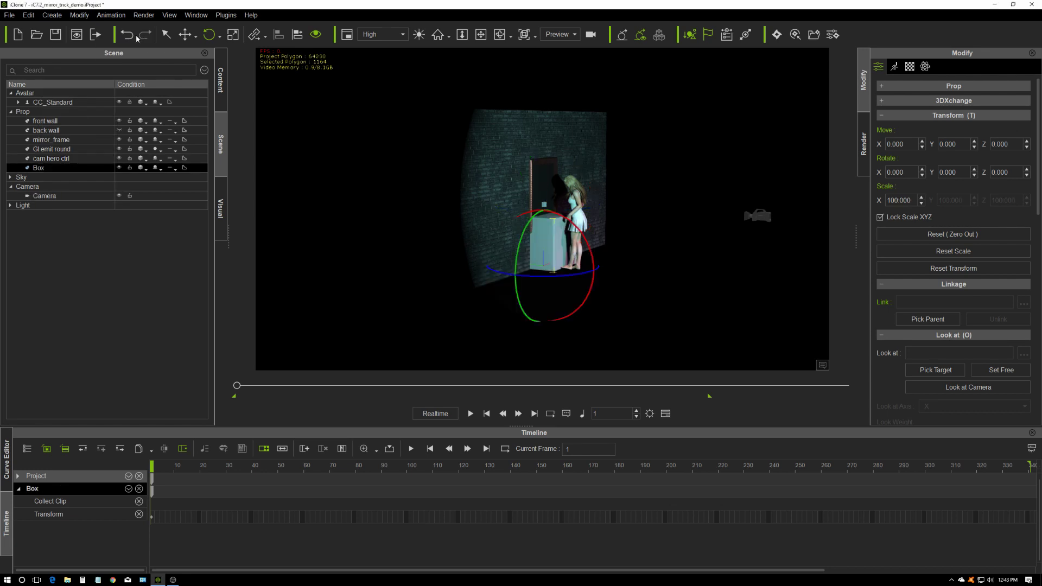
double_click(899, 200)
type("10")
key("Return")
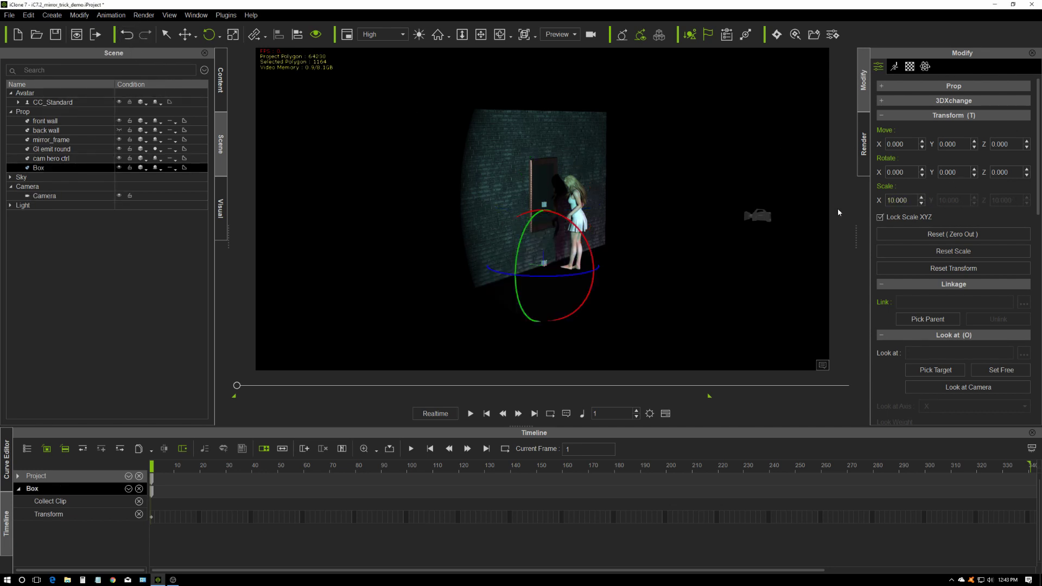
Set the new box's Z position to 120 so it sits at the mirror.
left_click_drag(1036, 146, 1032, 240)
scroll(968, 321, "down", 5)
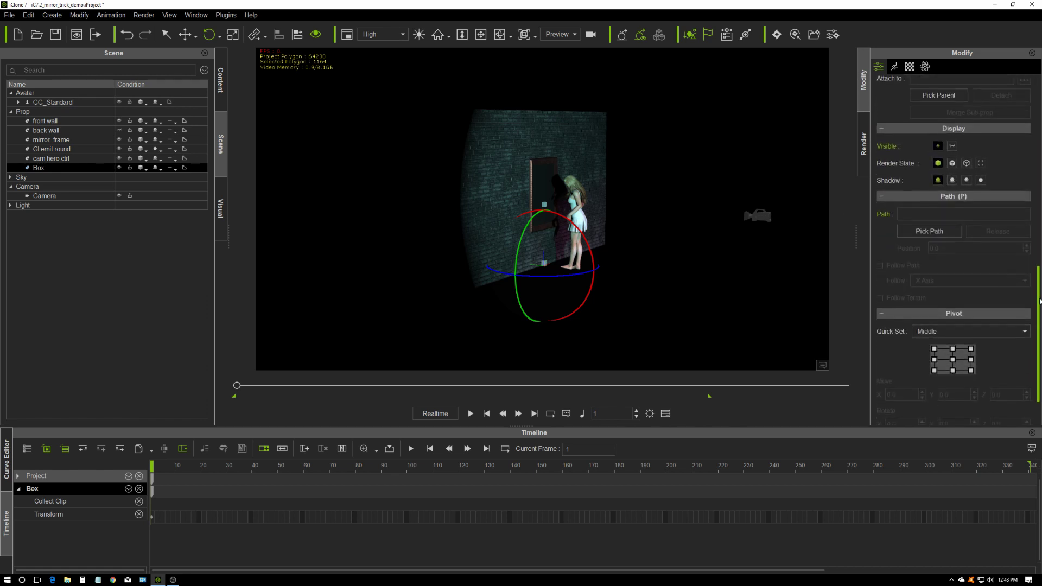
left_click(953, 314)
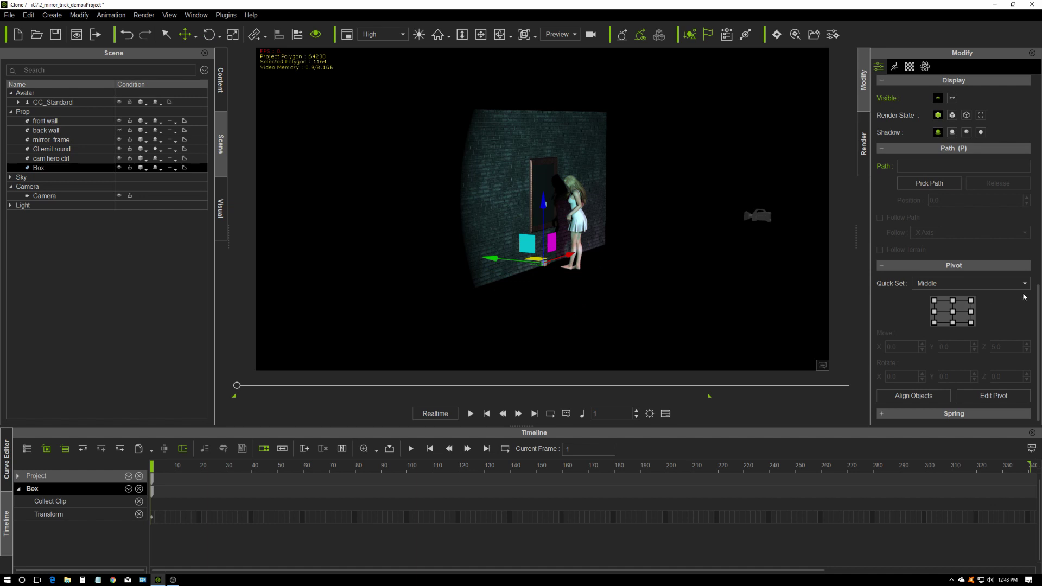
scroll(1019, 218, "up", 12)
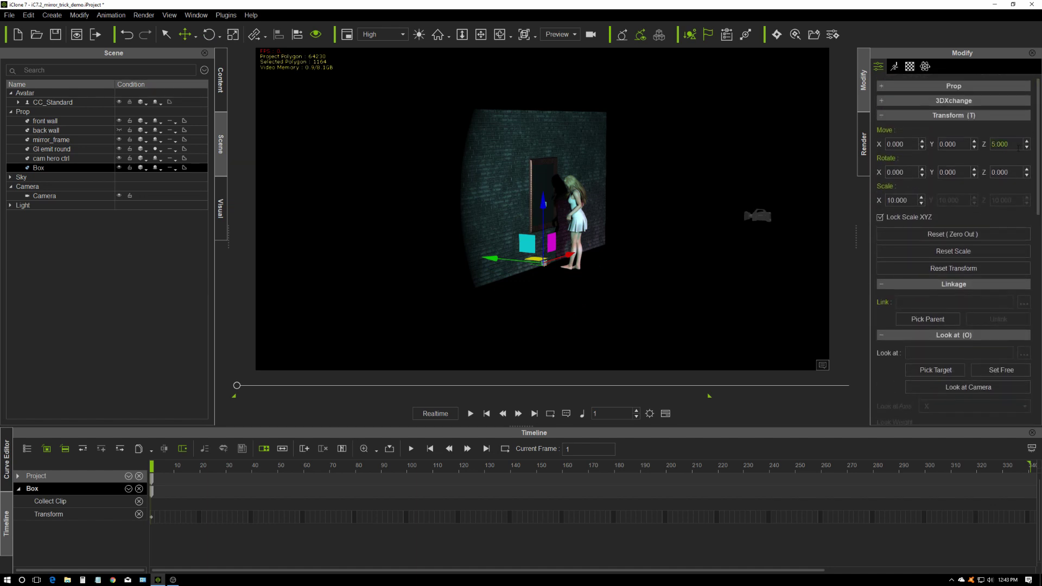
type("120")
key("Return")
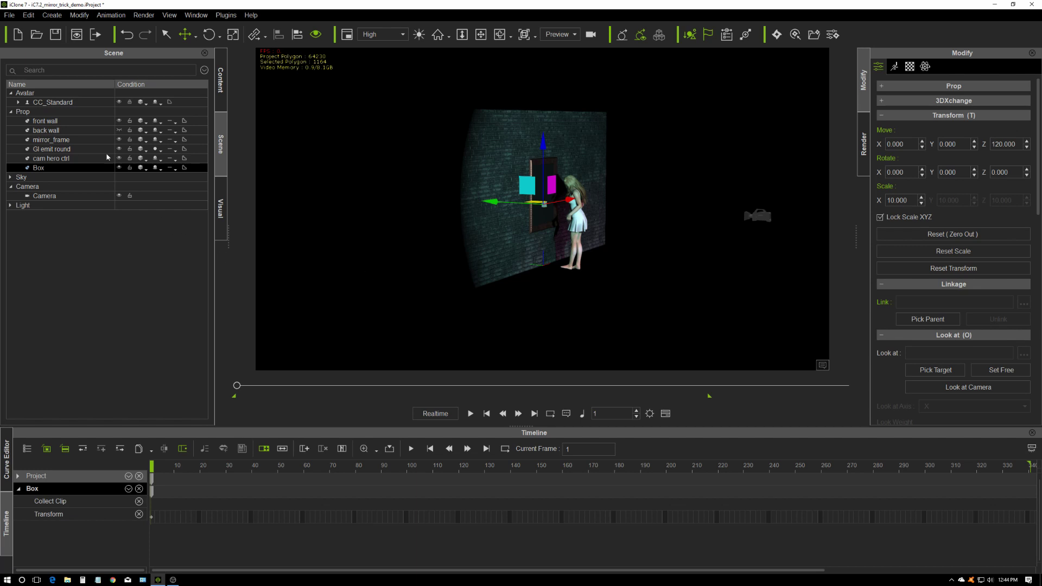
Rename the new box as cam refl ctrl.
double_click(40, 168)
type("d")
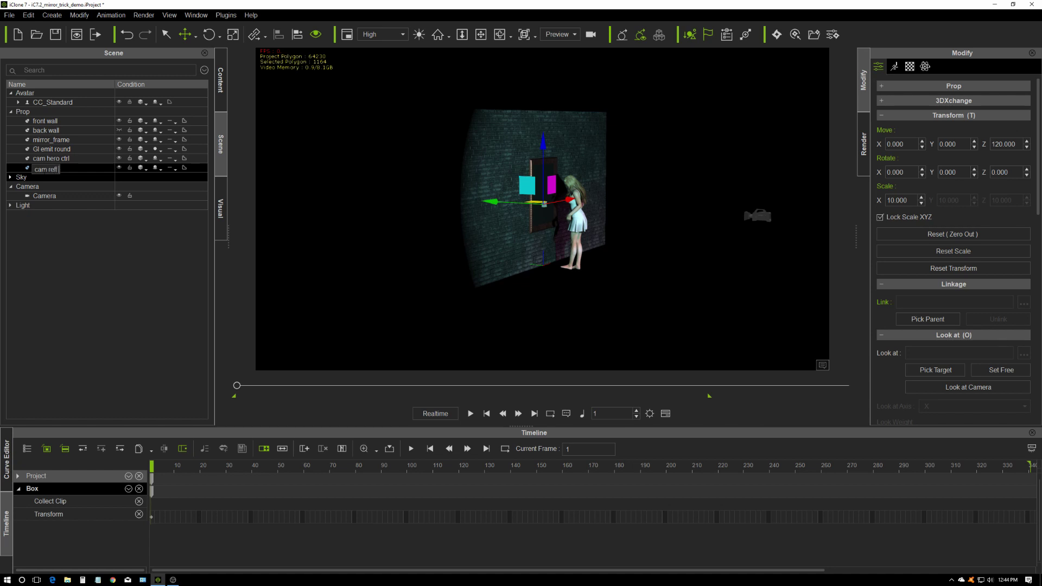
key("Return")
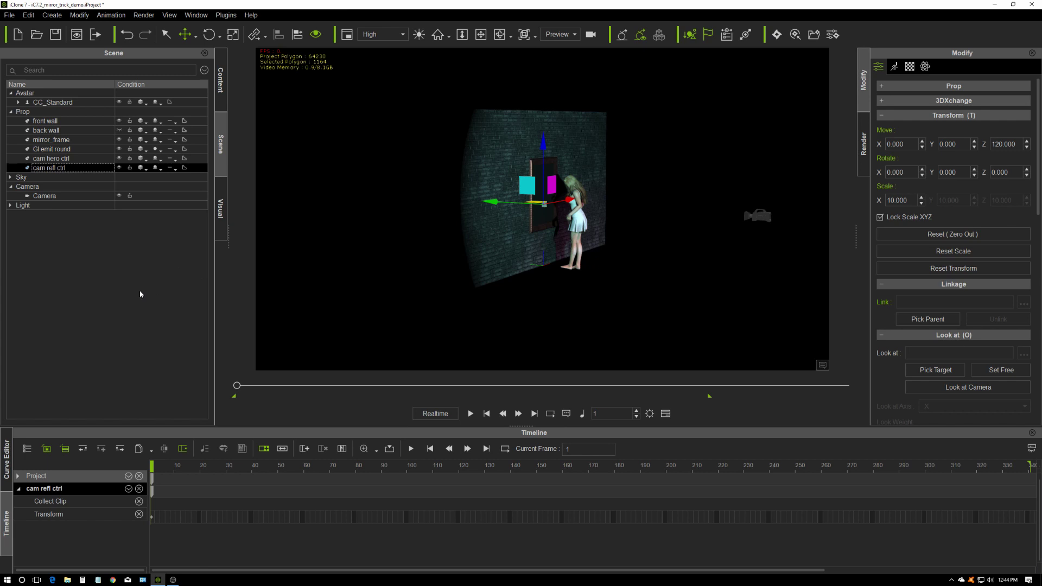
Rename the existing camera linked to cam hero ctrl as cam hero, and clear the selection.
left_click(45, 196)
left_click(44, 196)
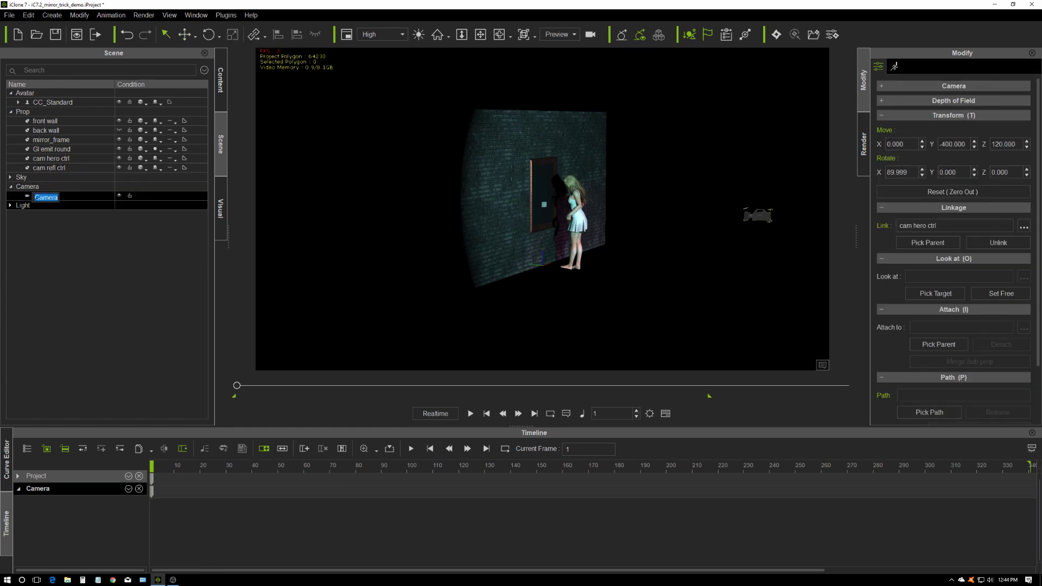
type("cam hero")
key("Return")
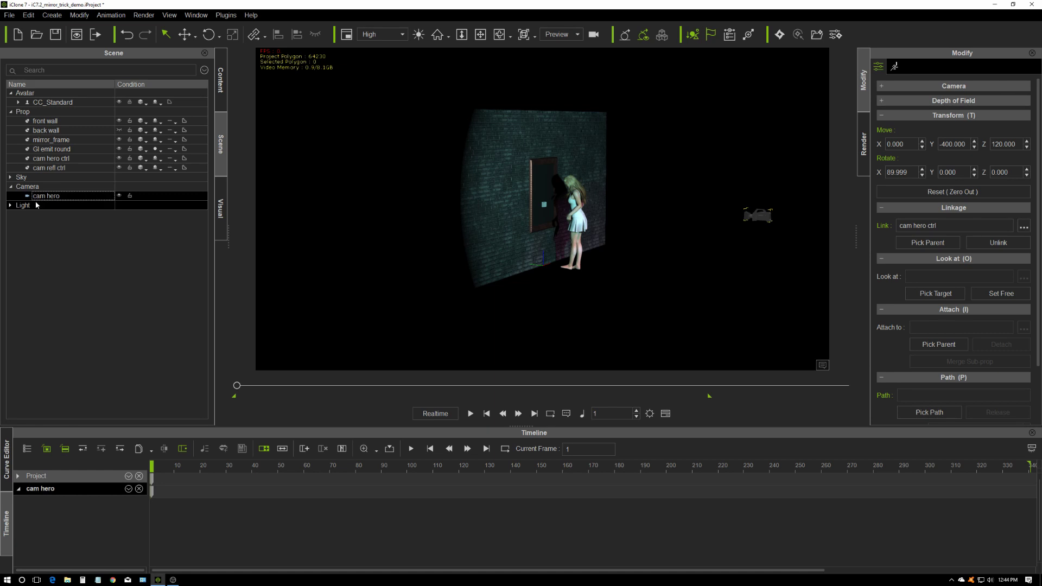
left_click(104, 277)
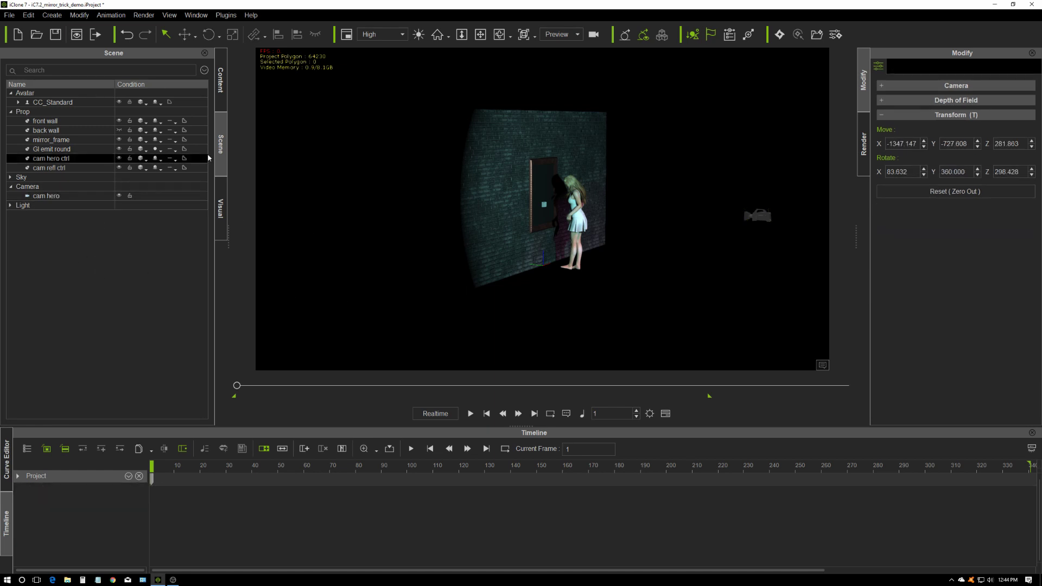
Create a second camera and return the view to the Preview camera.
left_click(53, 16)
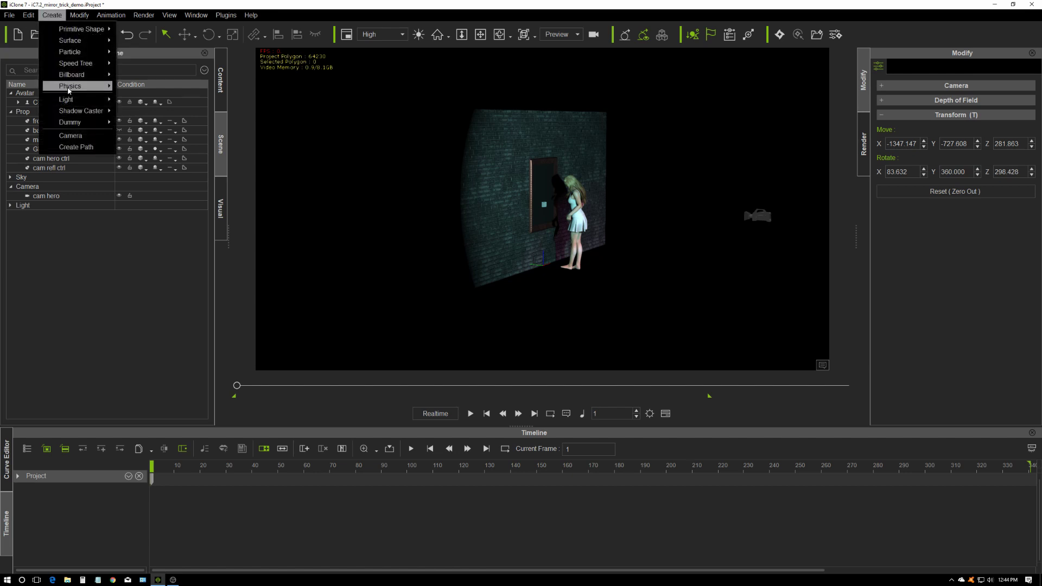
left_click(90, 137)
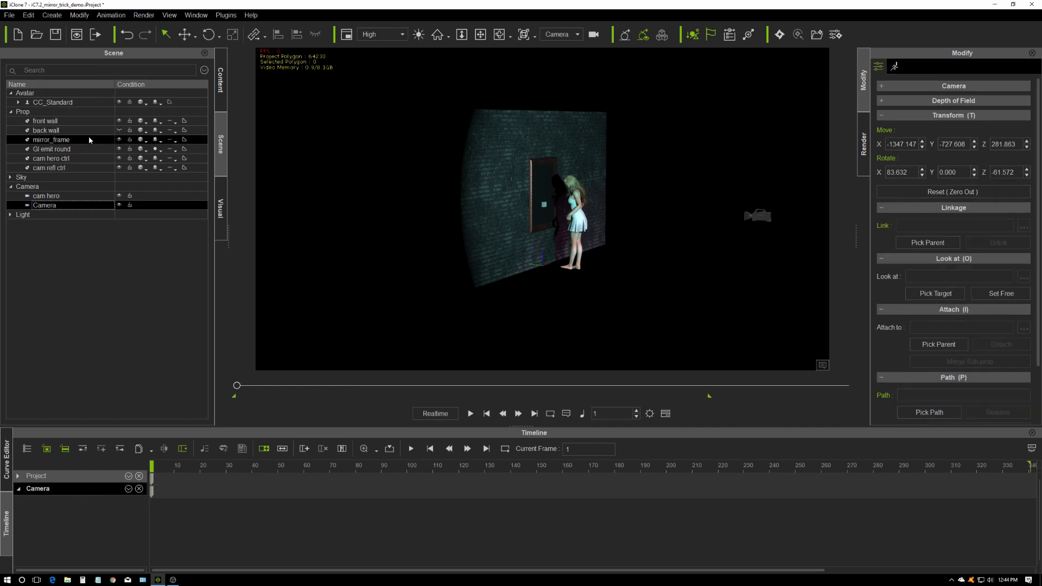
left_click(572, 37)
left_click(558, 43)
Rename the second camera as cam refl.
double_click(48, 206)
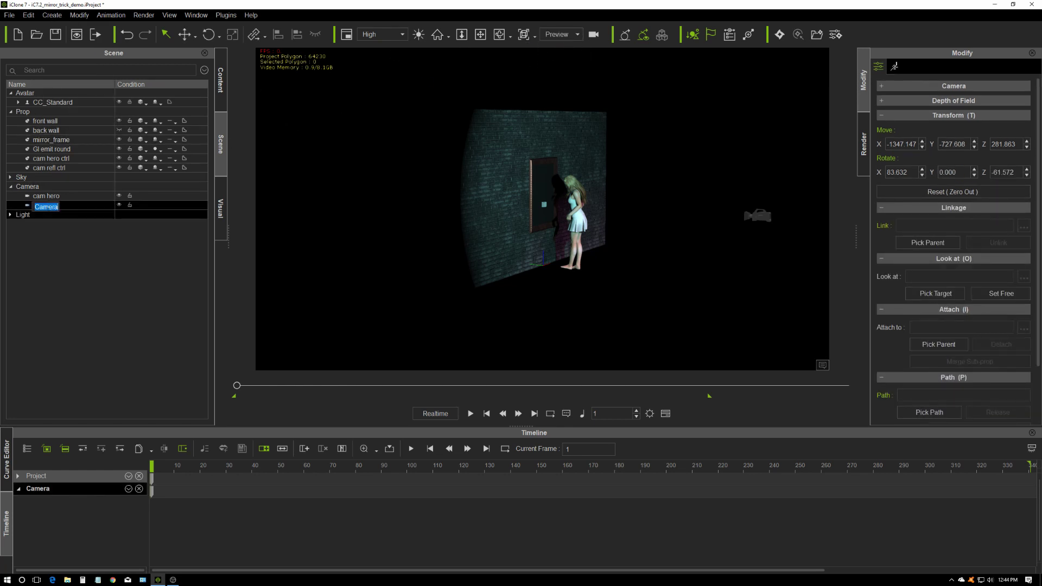
type("cam refl")
key("Return")
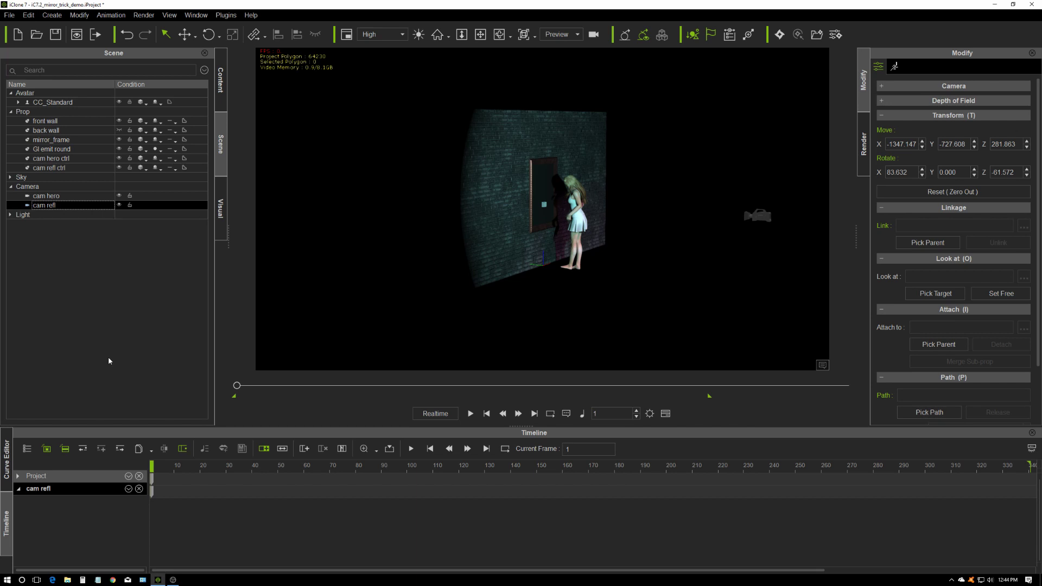
left_click(125, 320)
Zero out the position and rotation of the cam refl camera.
left_click(47, 206)
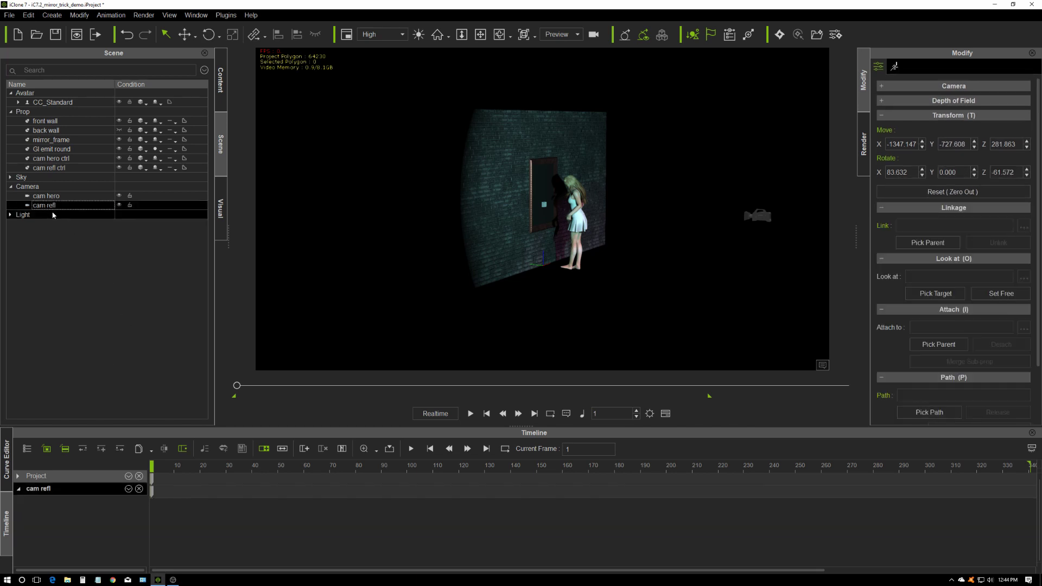
double_click(906, 143)
type("0")
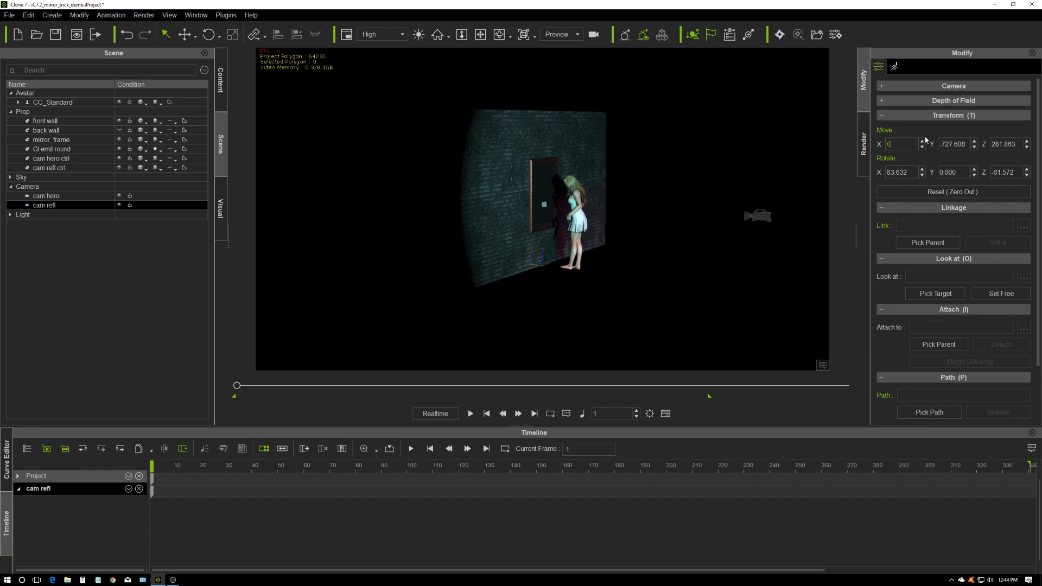
double_click(954, 143)
left_click(878, 193)
double_click(907, 173)
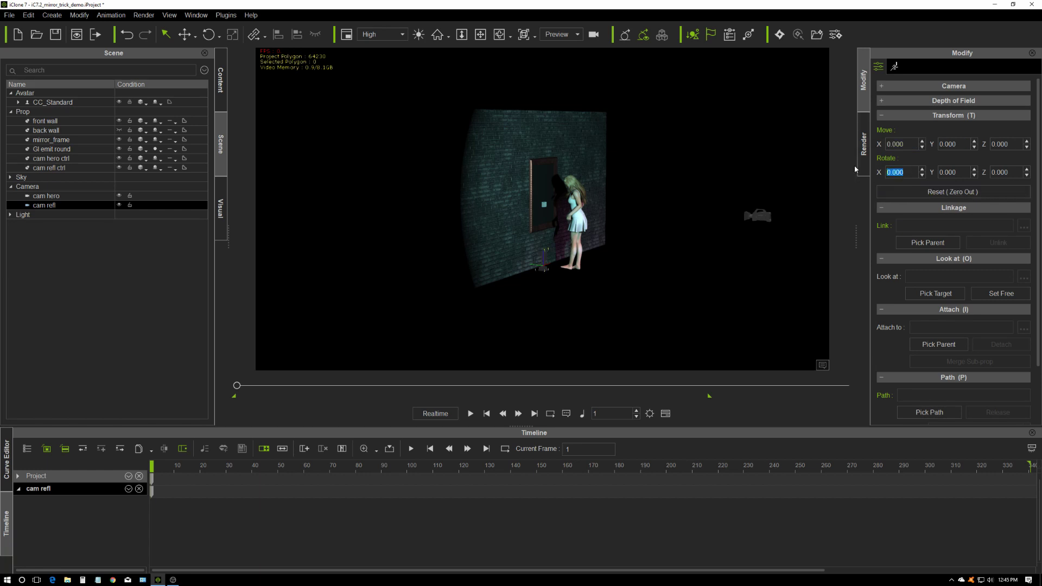
Set cam refl's Z position to 120, its X rotation to 90 and its Z rotation to 180.
right_click_drag(514, 302, 642, 253)
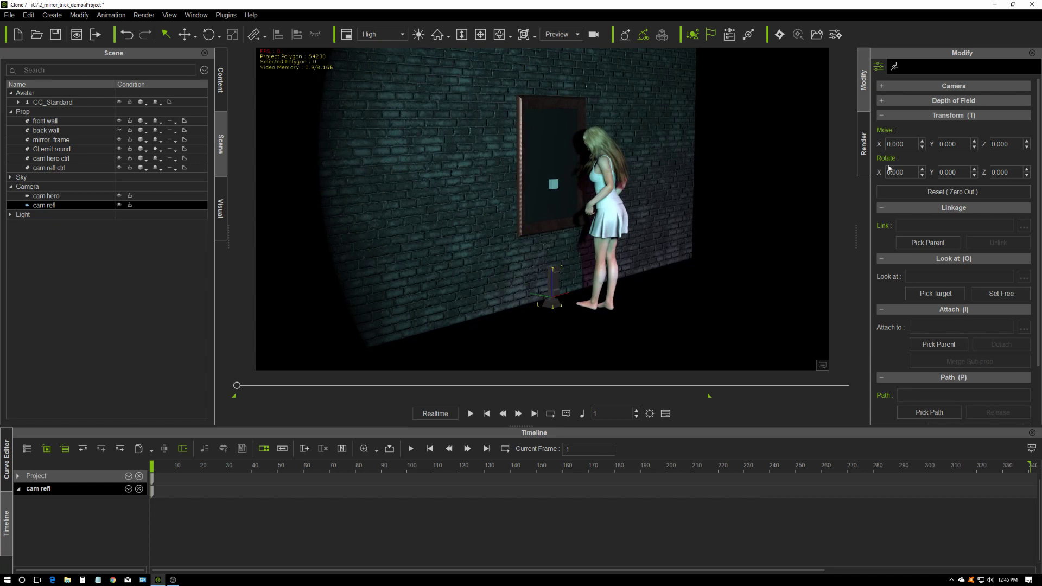
left_click(1001, 144)
type("120")
key("Return")
left_click(898, 173)
type("90")
key("Return")
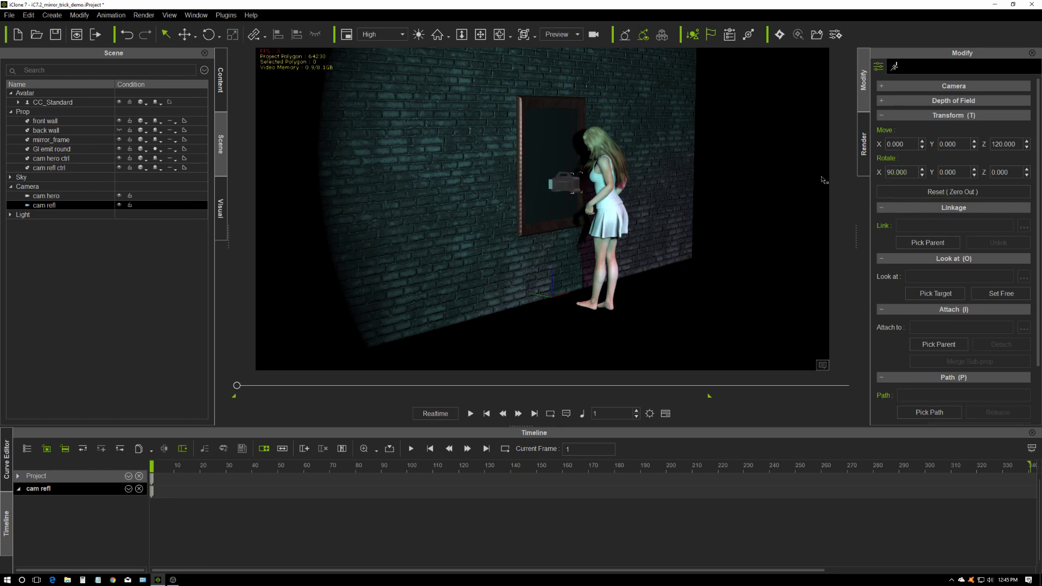
left_click(1012, 170)
type("180")
key("Return")
Move the cam refl camera along Y to about 199, behind the mirror wall.
right_click_drag(534, 229, 560, 215)
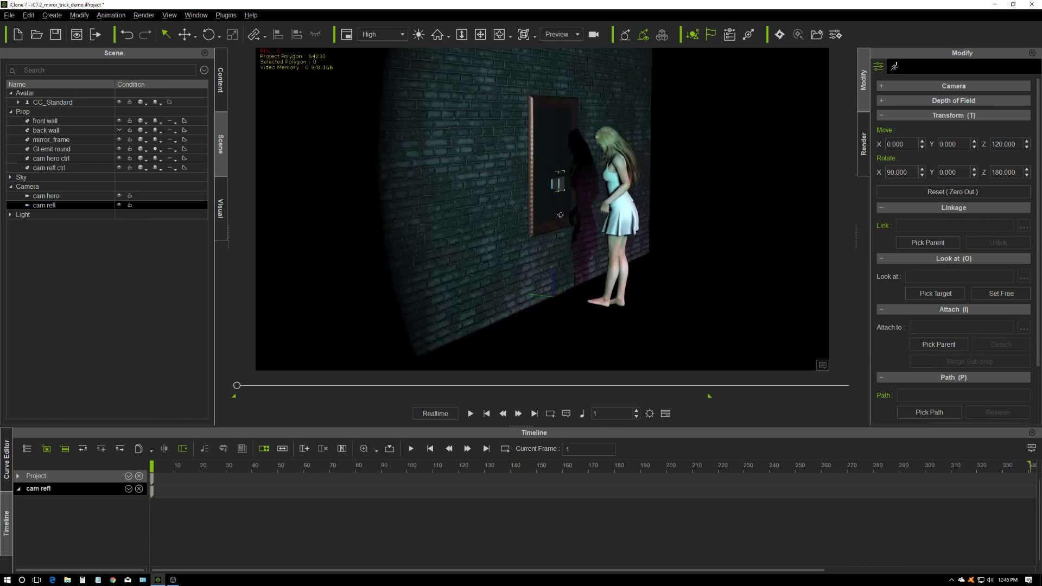
scroll(560, 217, "down", 3)
right_click_drag(561, 268, 633, 233)
left_click(185, 34)
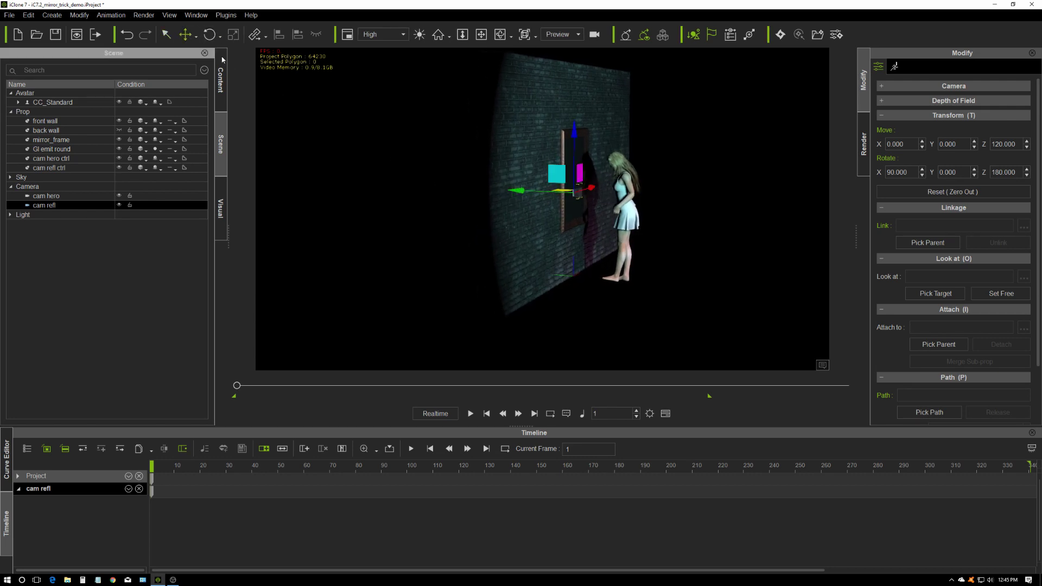
left_click_drag(517, 191, 387, 191)
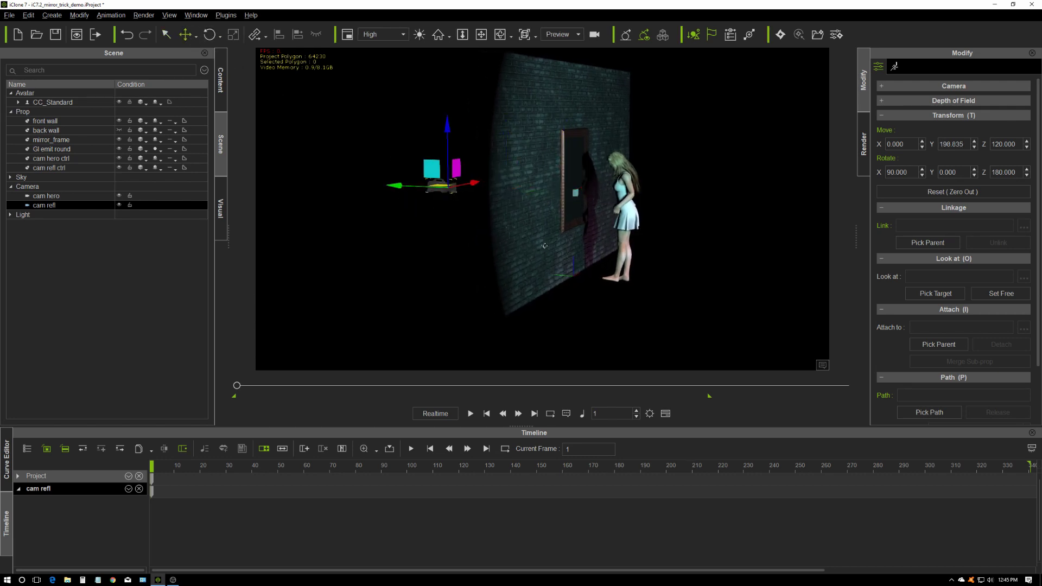
right_click_drag(561, 249, 437, 273)
middle_click_drag(438, 273, 495, 260)
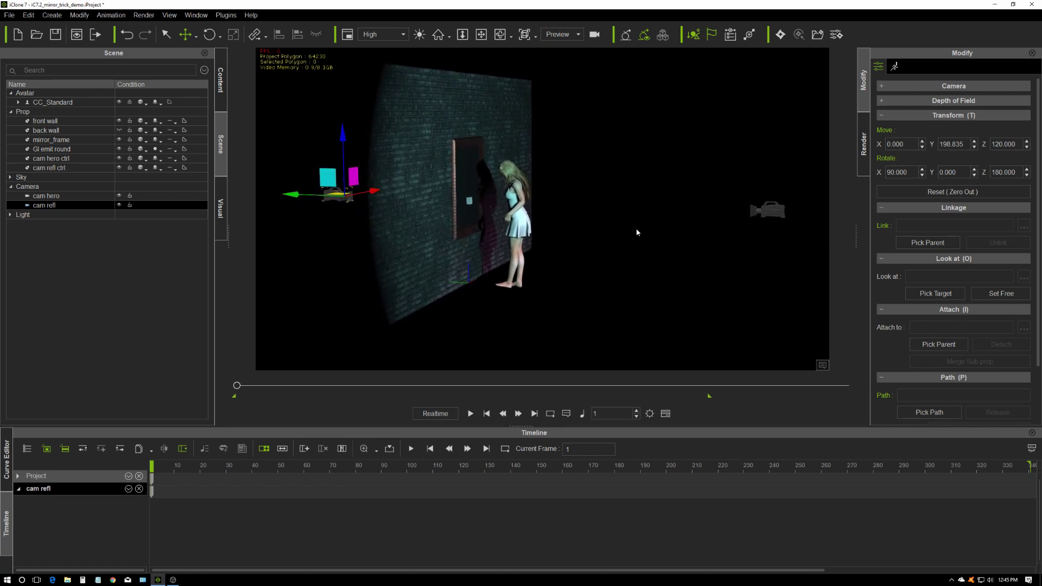
Check cam hero's Y position and set cam refl's Y position to 400 to mirror its distance.
left_click(49, 198)
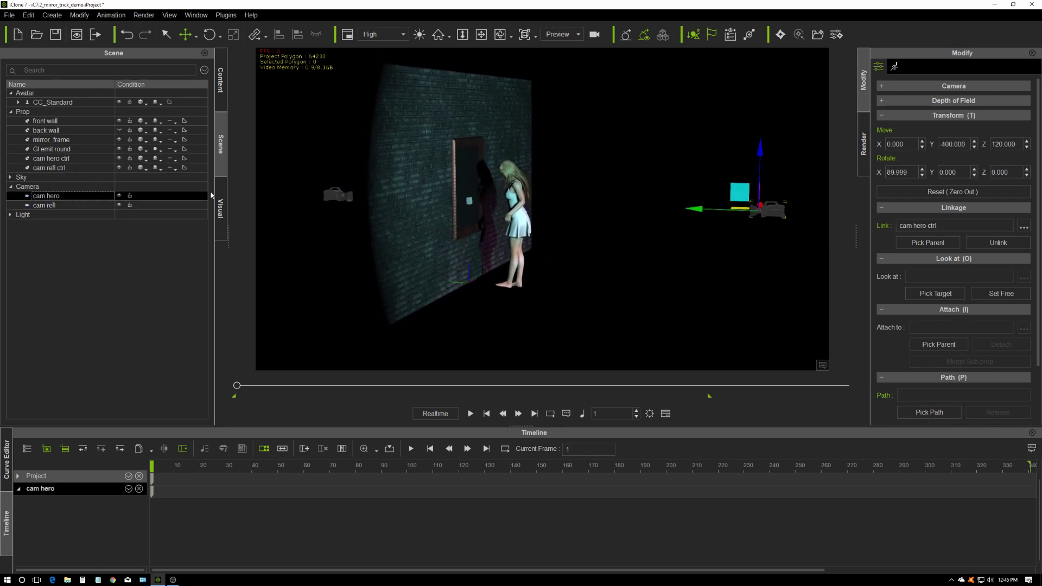
left_click(59, 206)
double_click(955, 144)
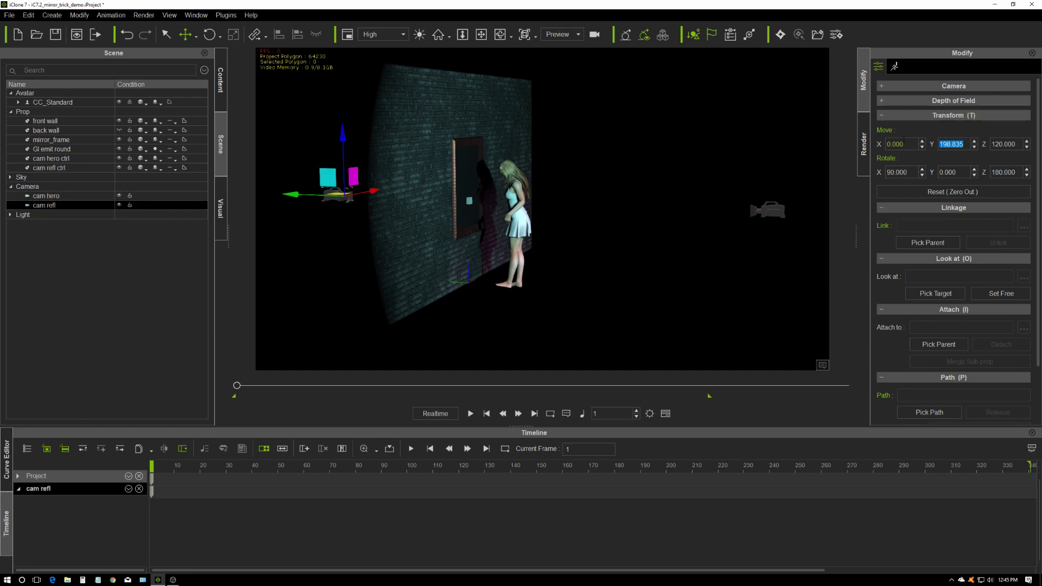
type("400")
key("Return")
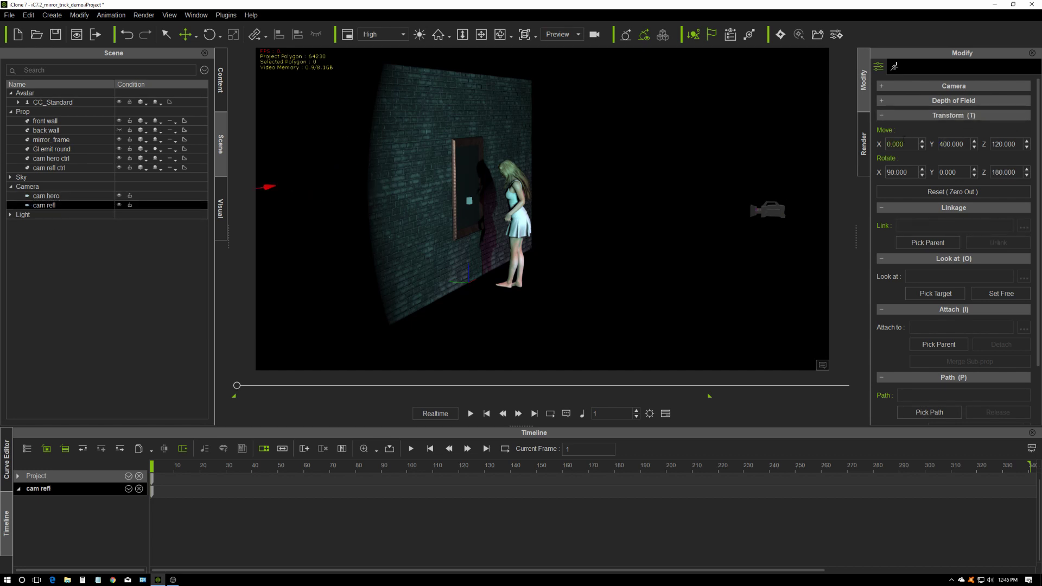
right_click_drag(520, 266, 183, 282)
left_click(140, 304)
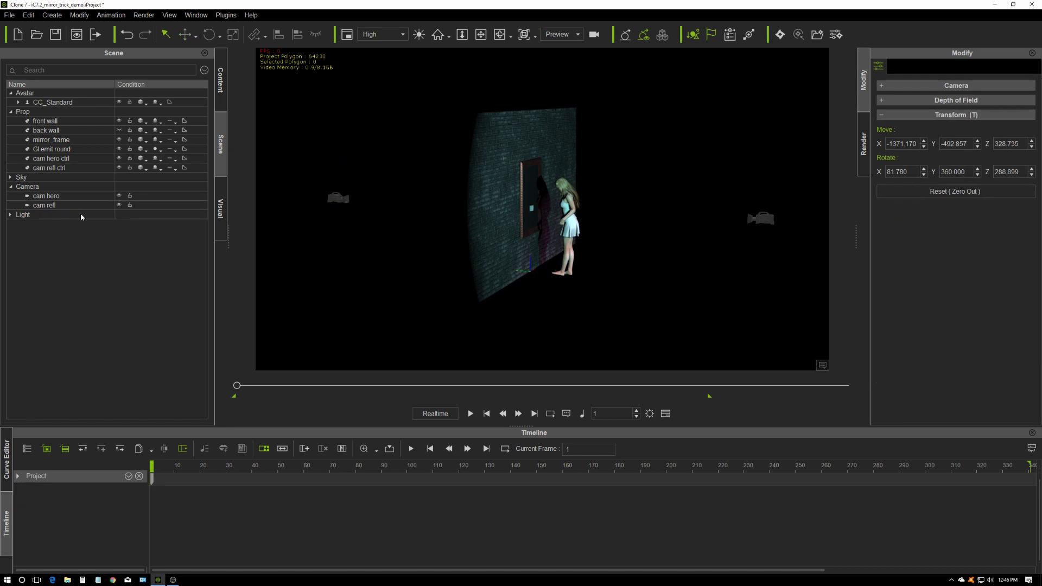
left_click(69, 161)
left_click(74, 167)
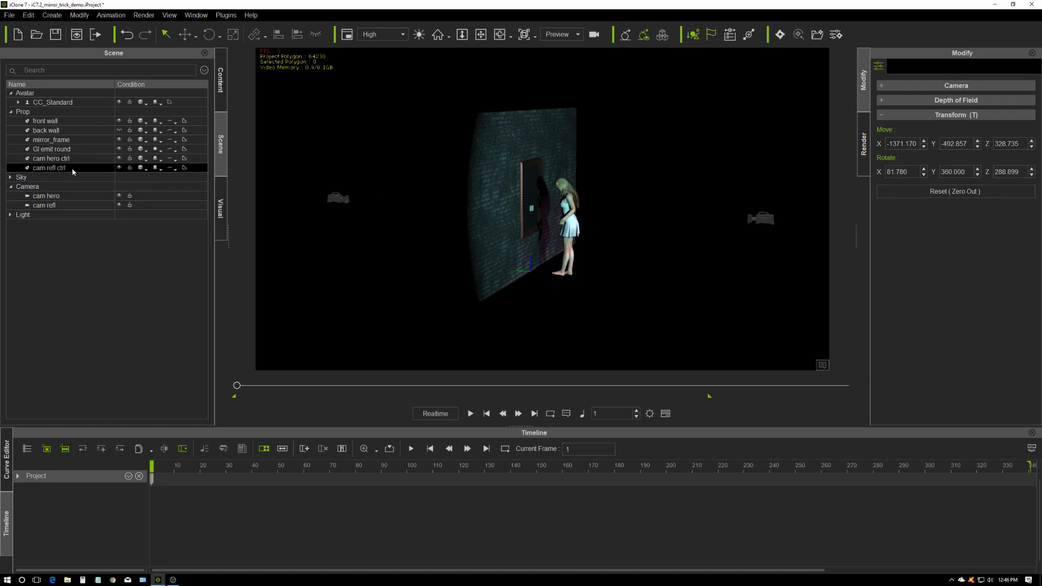
left_click(68, 196)
left_click(66, 205)
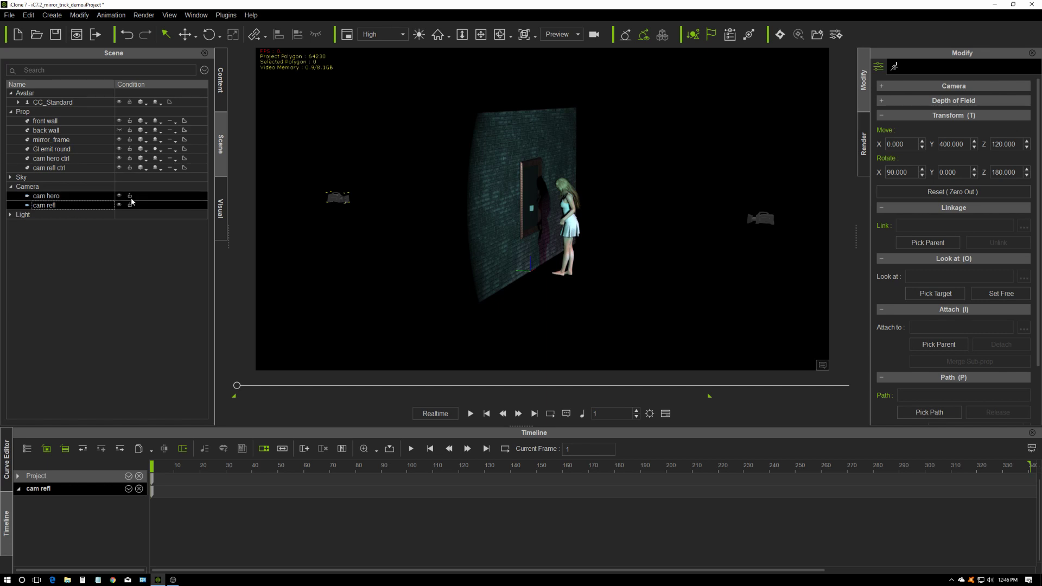
Try rotating the cam refl ctrl box on Z, and undo the rotation.
right_click_drag(389, 244, 458, 201)
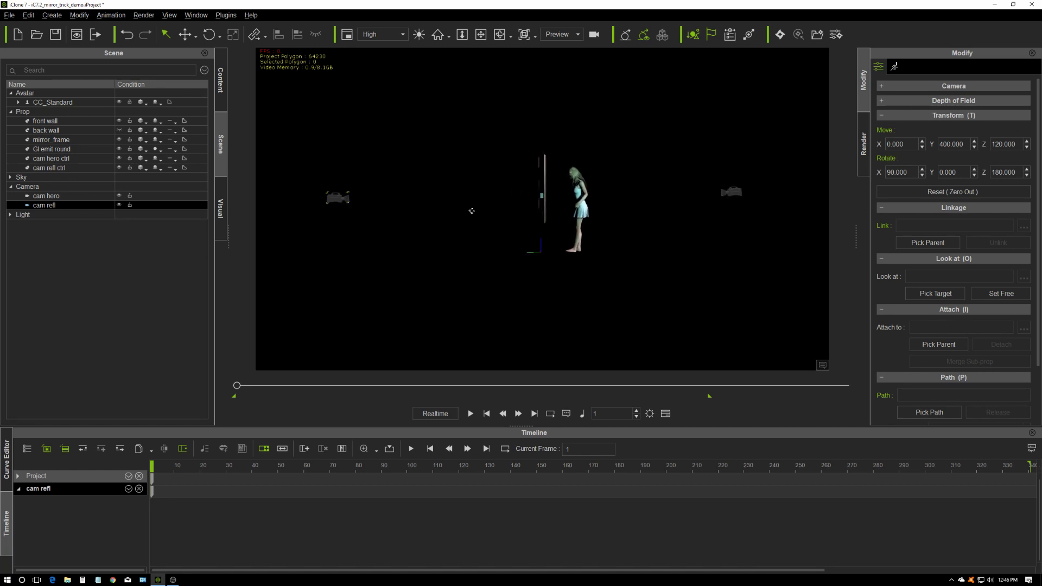
left_click(54, 168)
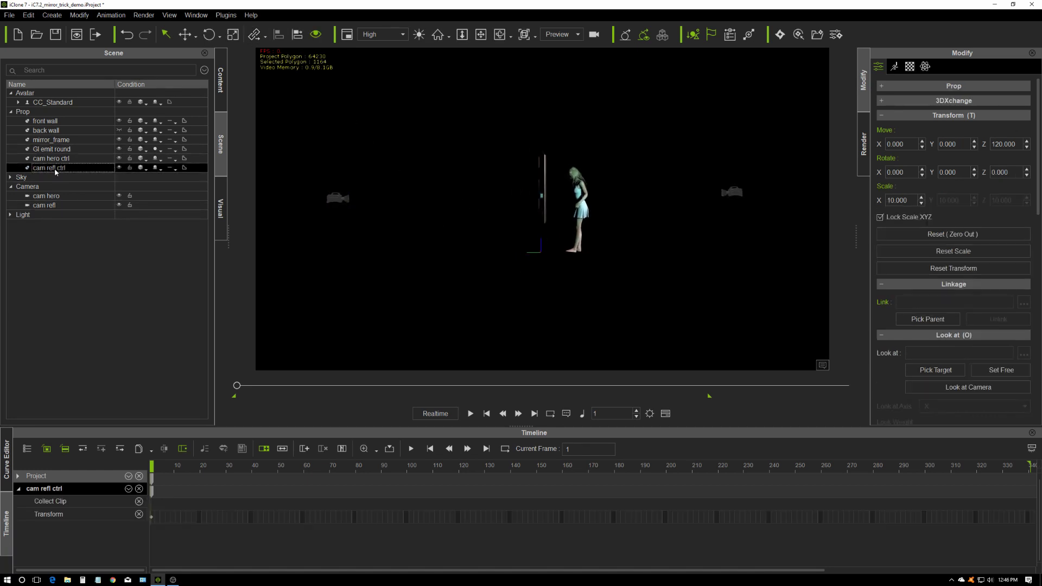
left_click(209, 35)
left_click_drag(516, 203, 523, 202)
key("ctrl+z")
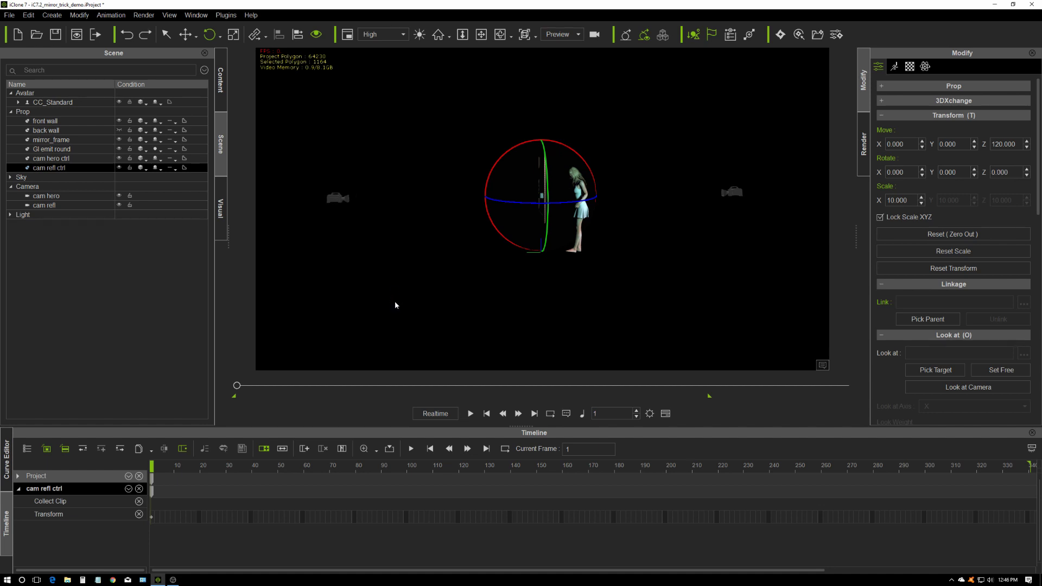
View the scene through the cam refl camera.
left_click(572, 37)
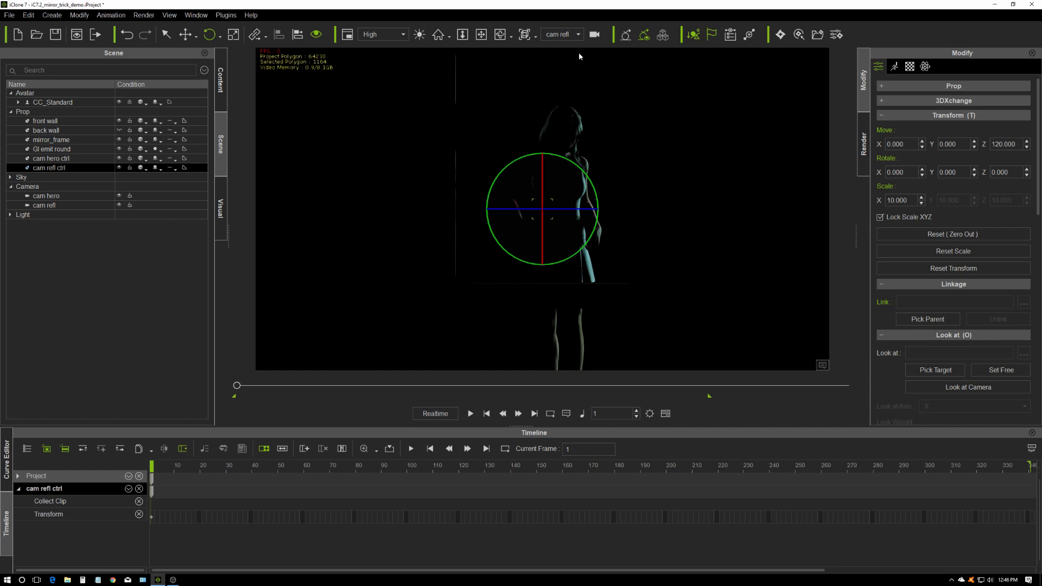
Light up the avatar in the cam refl view and compare it with the cam hero view.
left_click(625, 36)
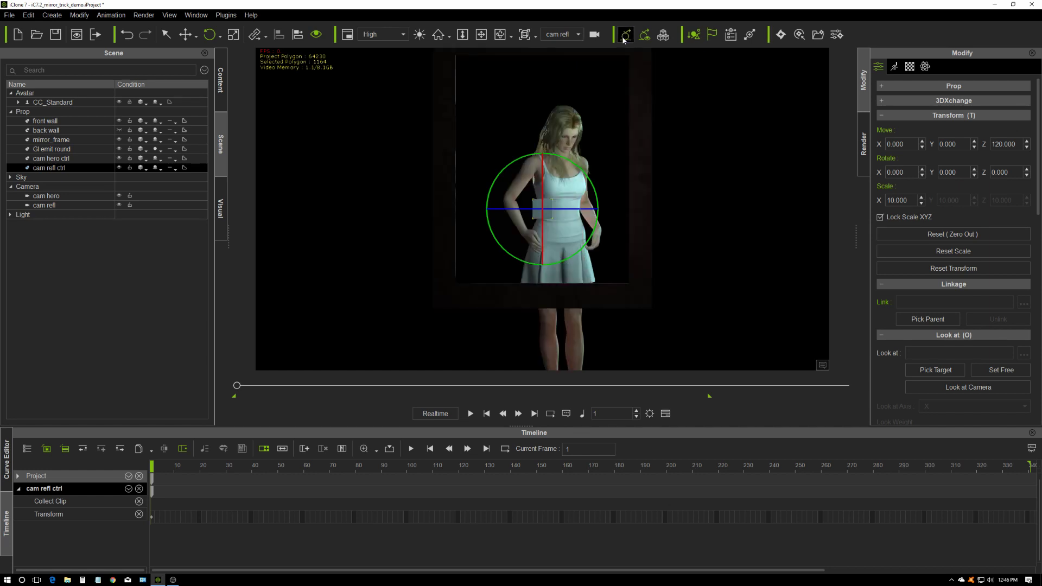
left_click(579, 35)
left_click(572, 57)
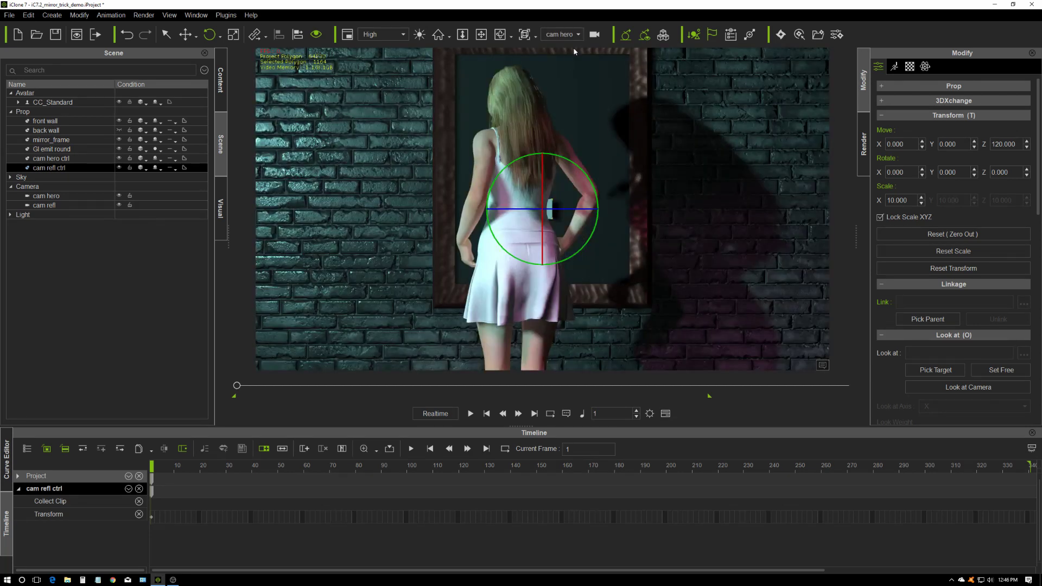
left_click(578, 34)
left_click(573, 67)
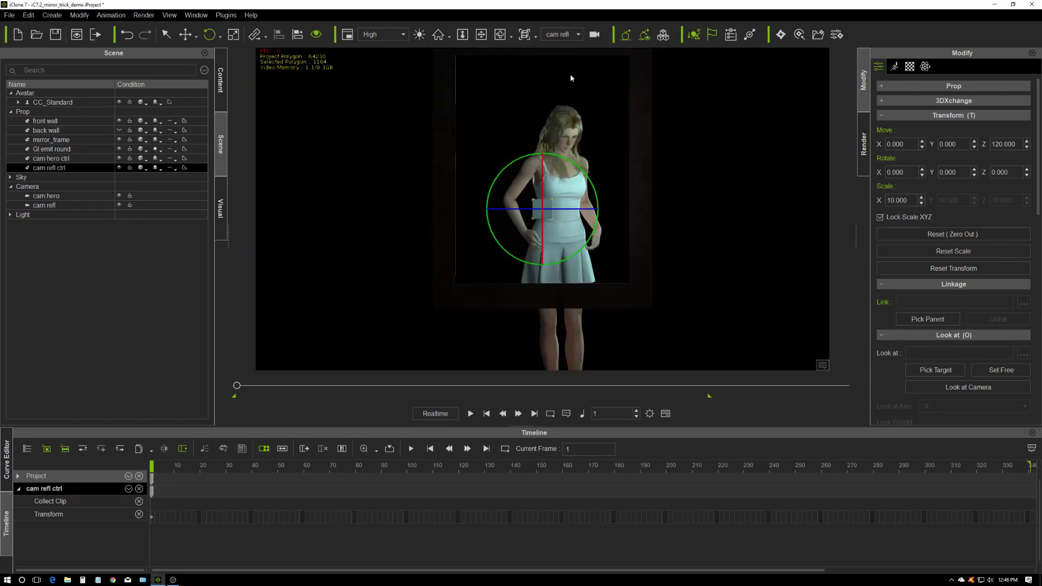
From the cam hero view, set the cam hero ctrl box's Z rotation to -25 at frame 1.
left_click(578, 35)
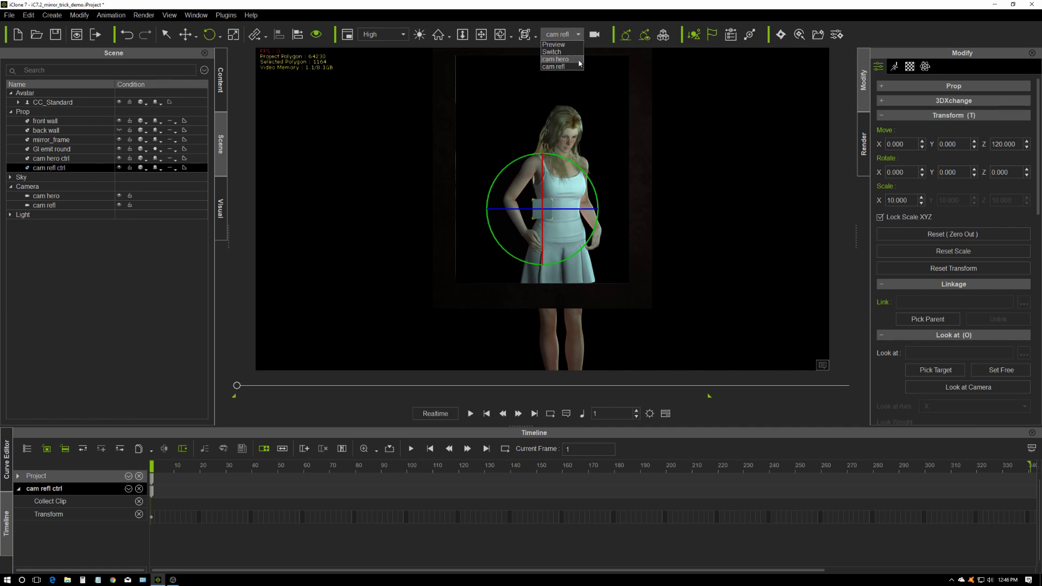
left_click(564, 60)
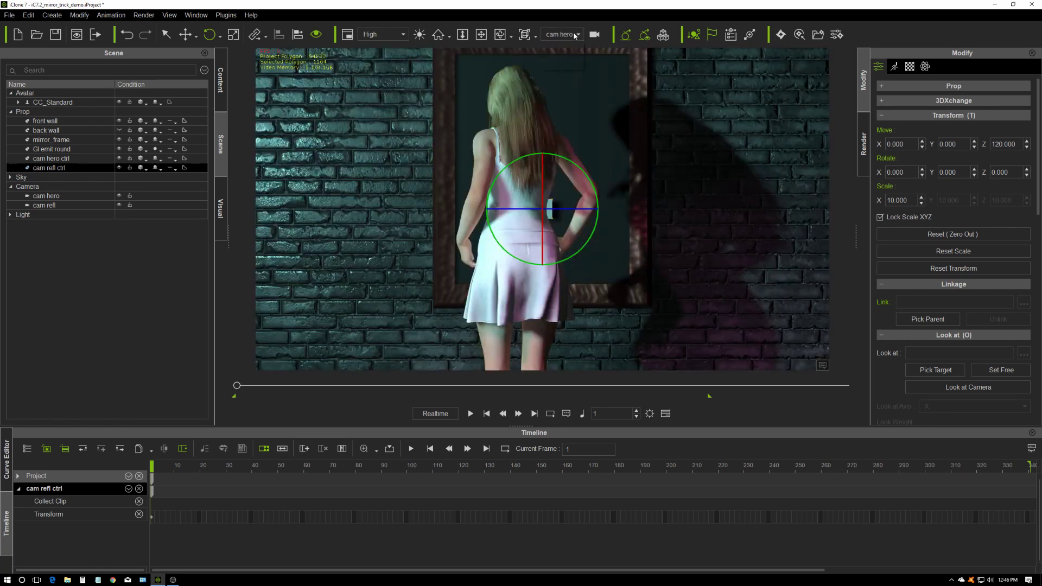
left_click(576, 34)
left_click(568, 62)
left_click(54, 158, "ctrl")
left_click(51, 158)
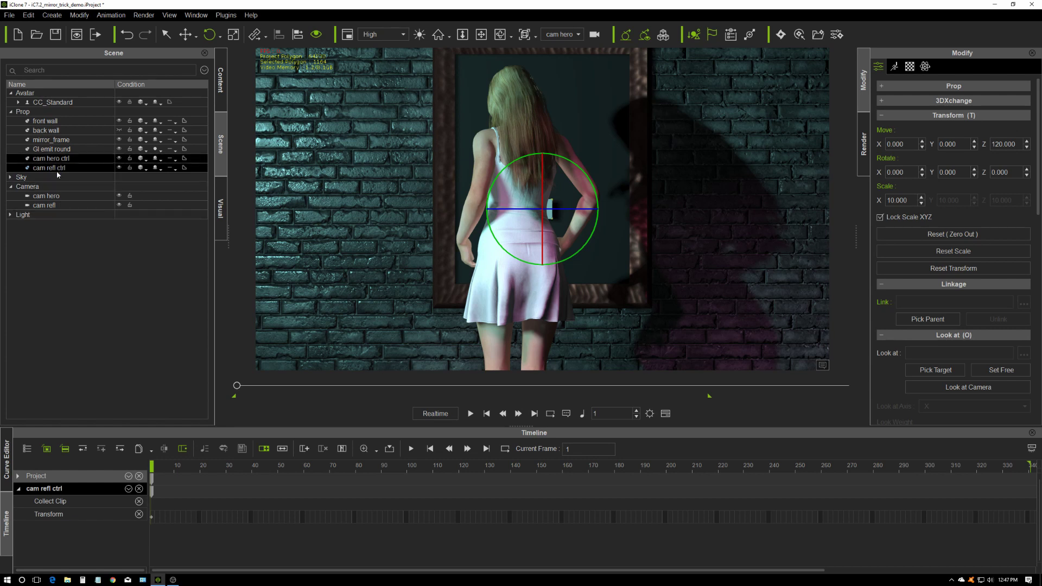
left_click_drag(537, 208, 514, 212)
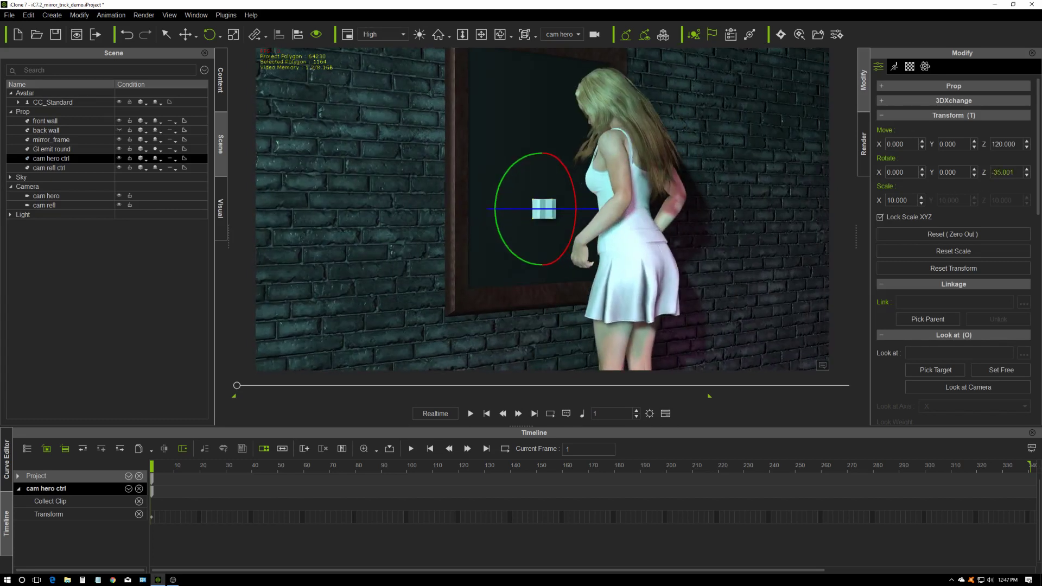
left_click_drag(993, 172, 1023, 185)
type("-25")
key("Return")
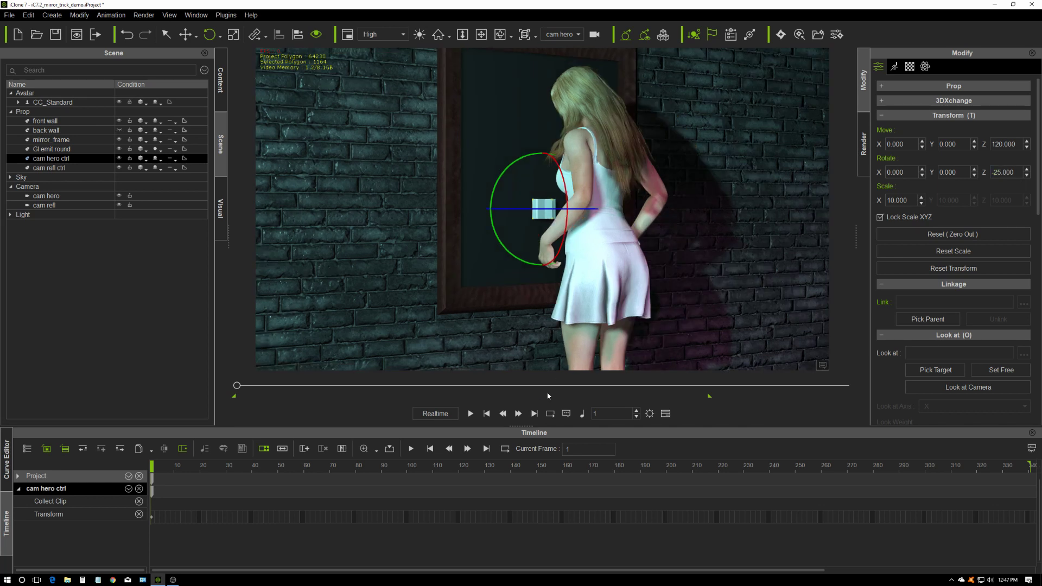
Set the cam hero ctrl box's Z rotation to 25 at the last frame, 340.
left_click(534, 413)
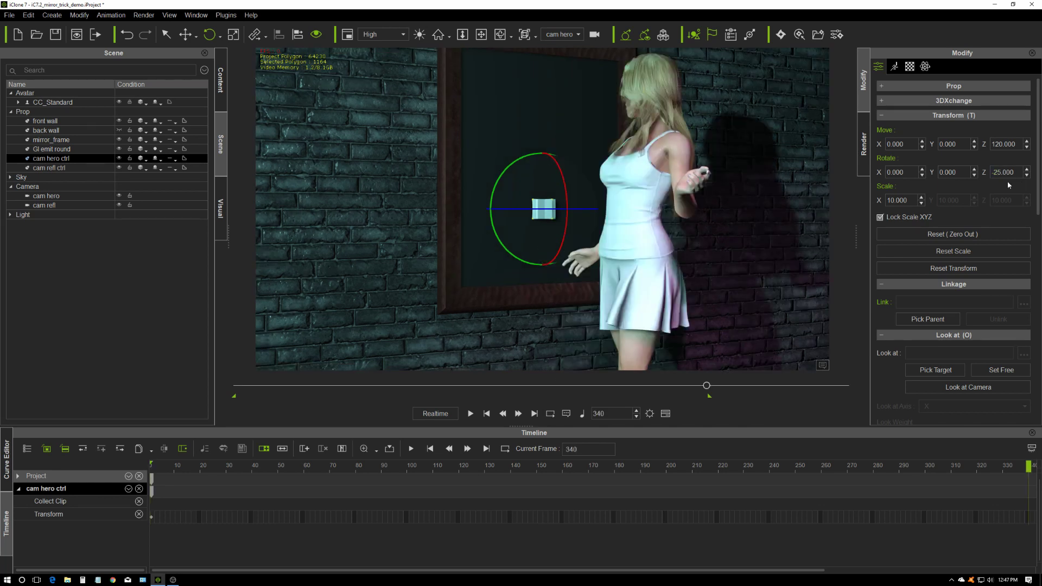
left_click_drag(1012, 171, 985, 186)
type("25")
key("Return")
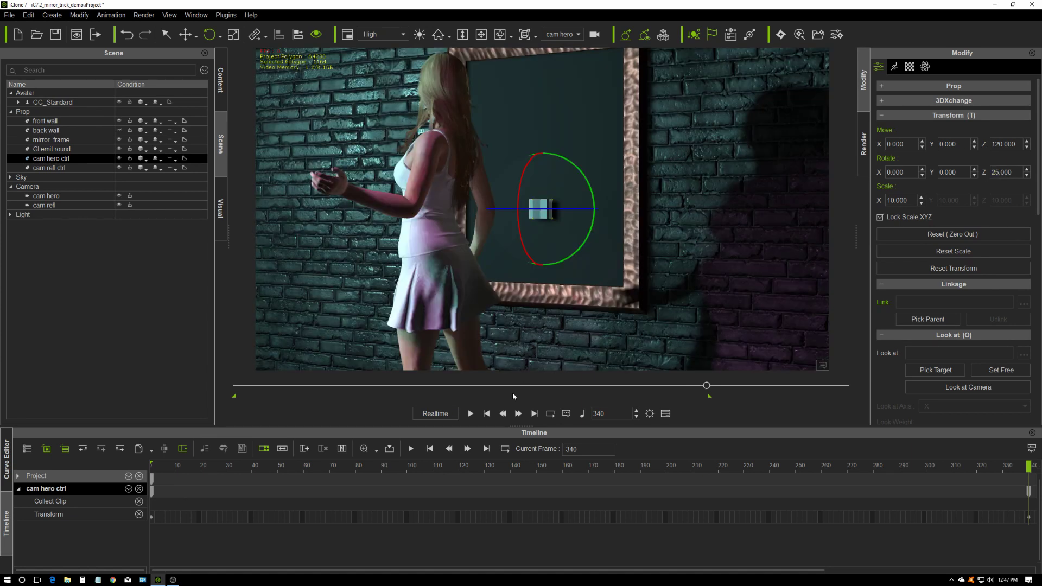
Play the cam hero camera move from the first frame and return to the start.
left_click(487, 413)
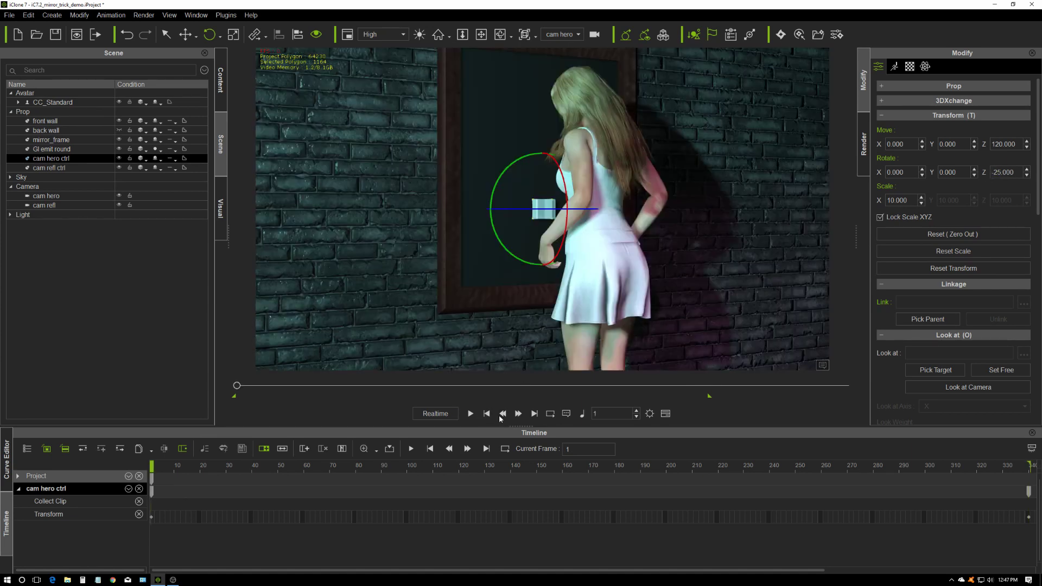
left_click(470, 414)
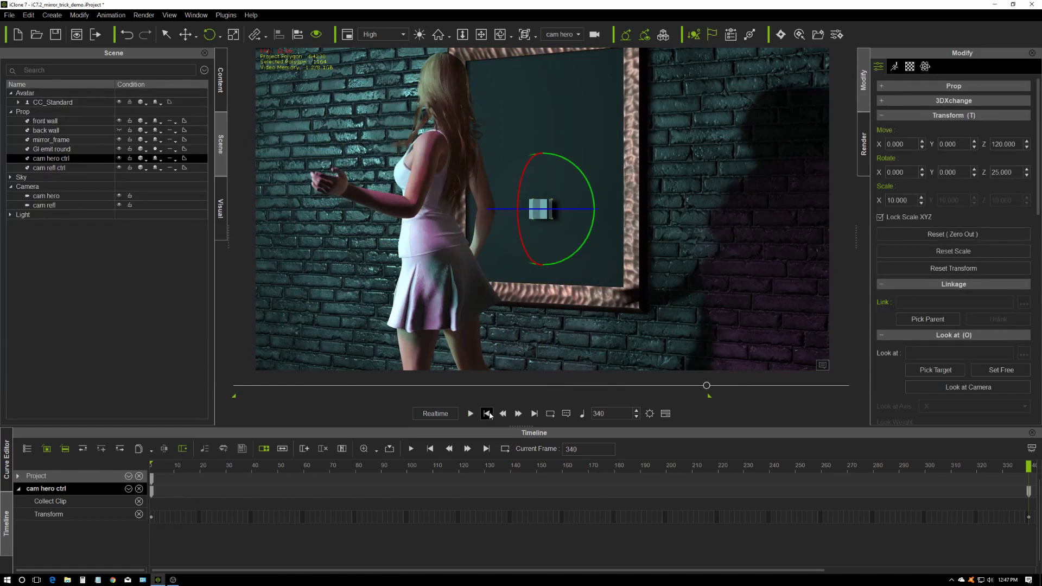
left_click(487, 414)
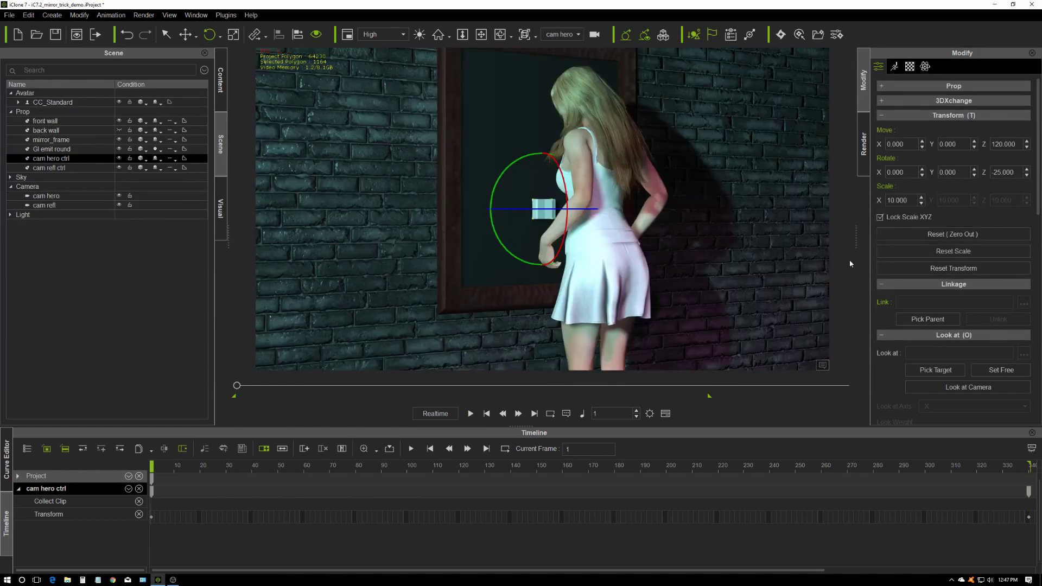
Apply the Linear transition curve to the cam hero ctrl Transform track and play the animation to check the motion.
left_click(48, 518)
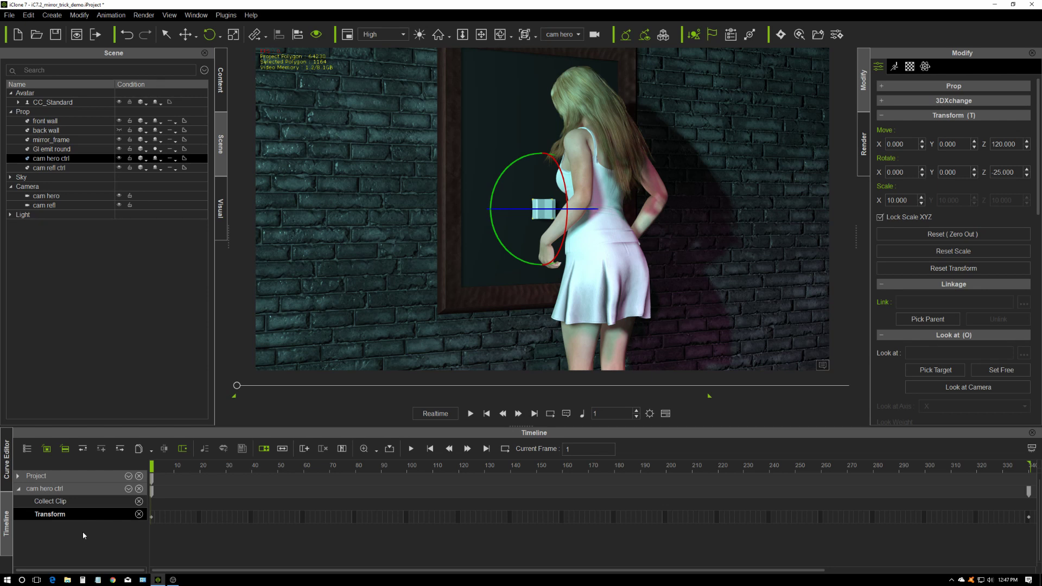
right_click(152, 518)
left_click(200, 483)
left_click(766, 446)
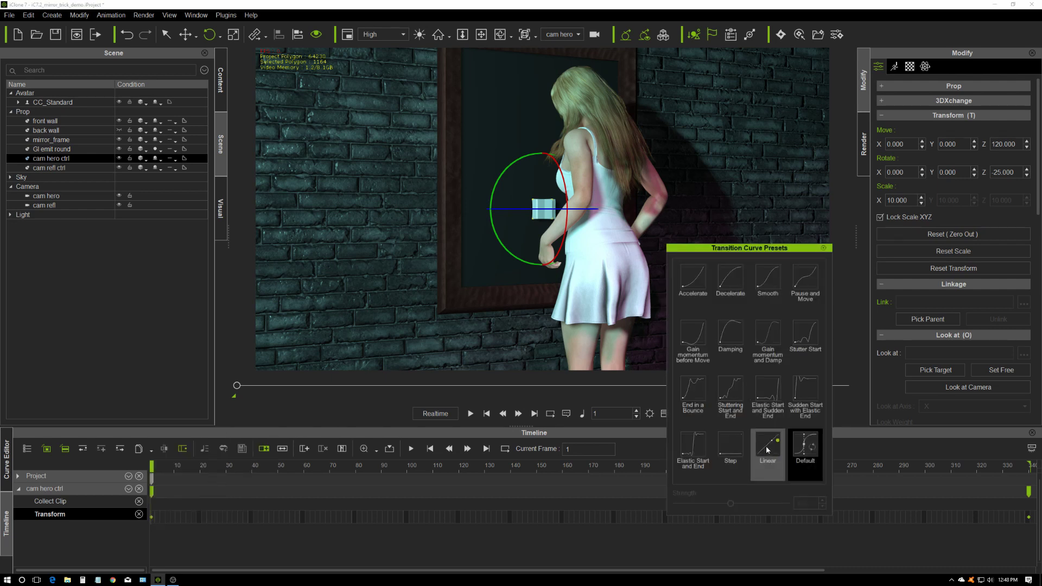
key("space")
left_click(823, 248)
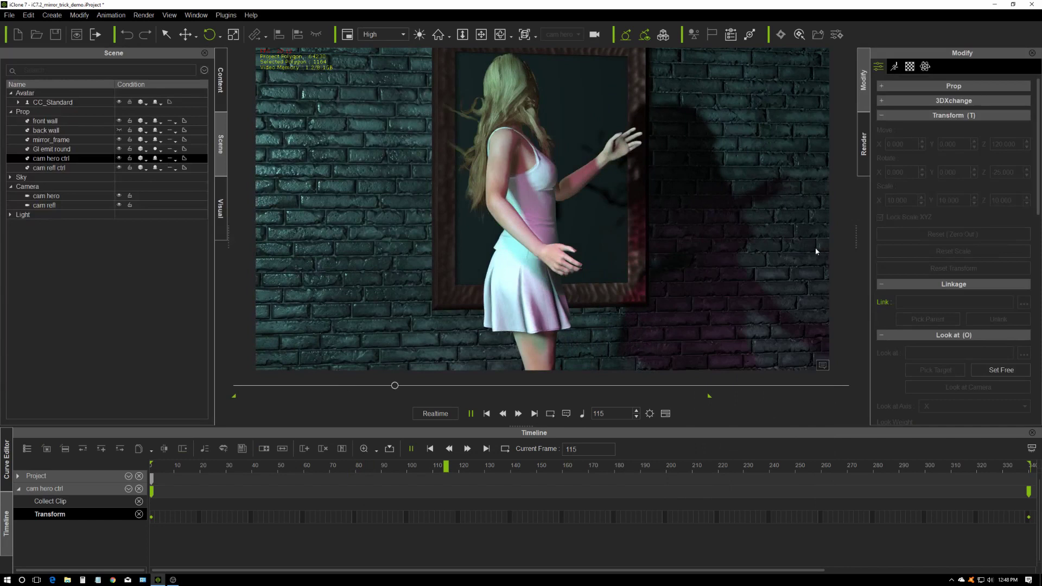
key("space")
left_click(487, 414)
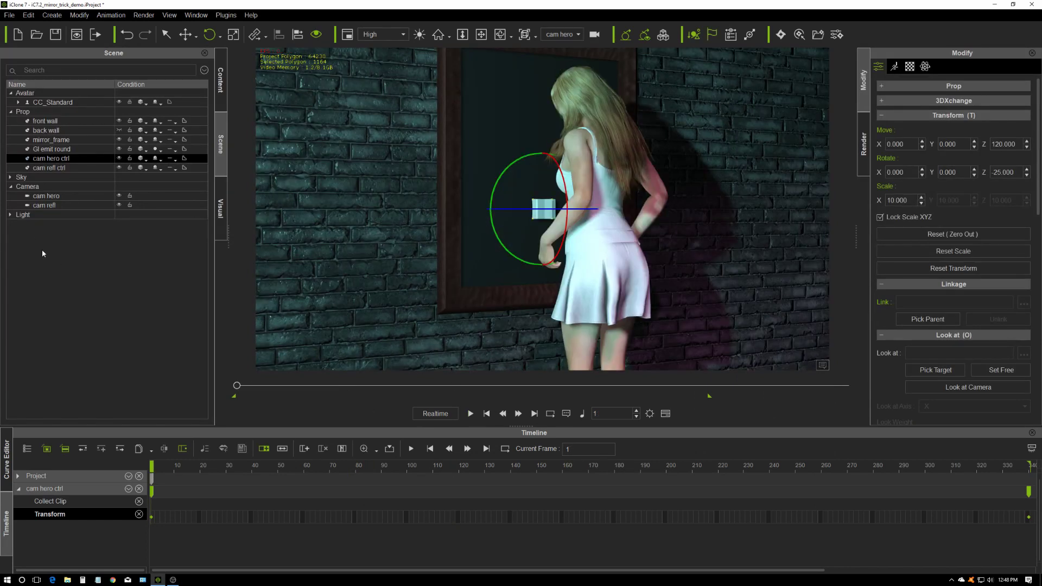
Select the cam refl ctrl box and play the animation in the Preview view to watch both cameras beside the wall.
left_click(53, 169)
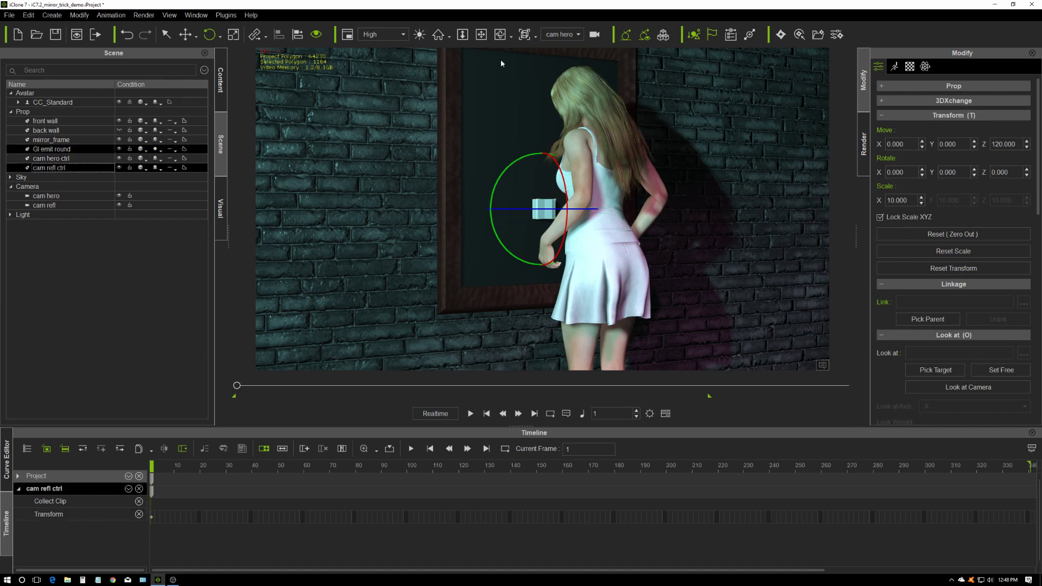
left_click(578, 34)
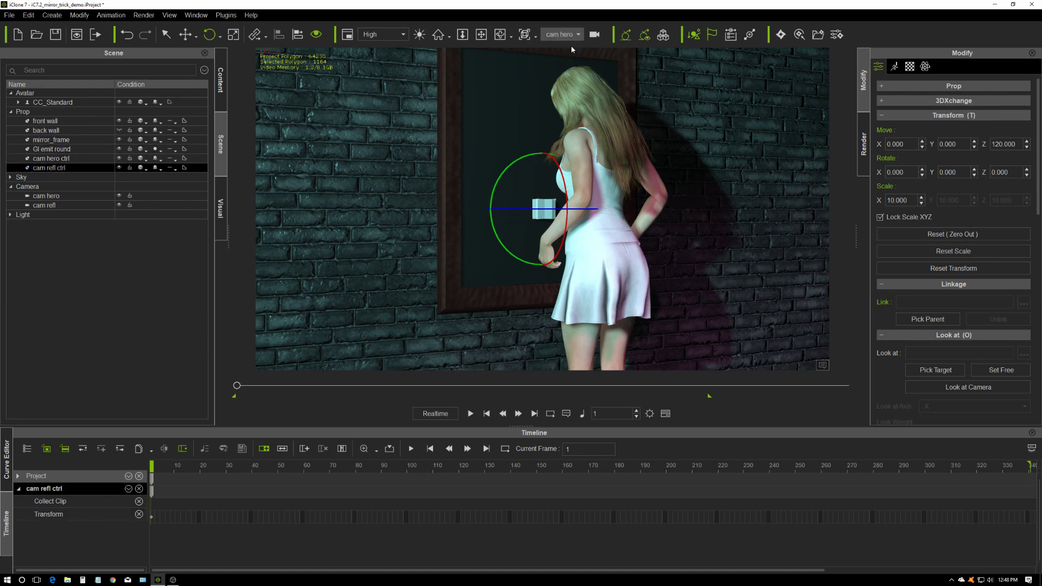
left_click(572, 45)
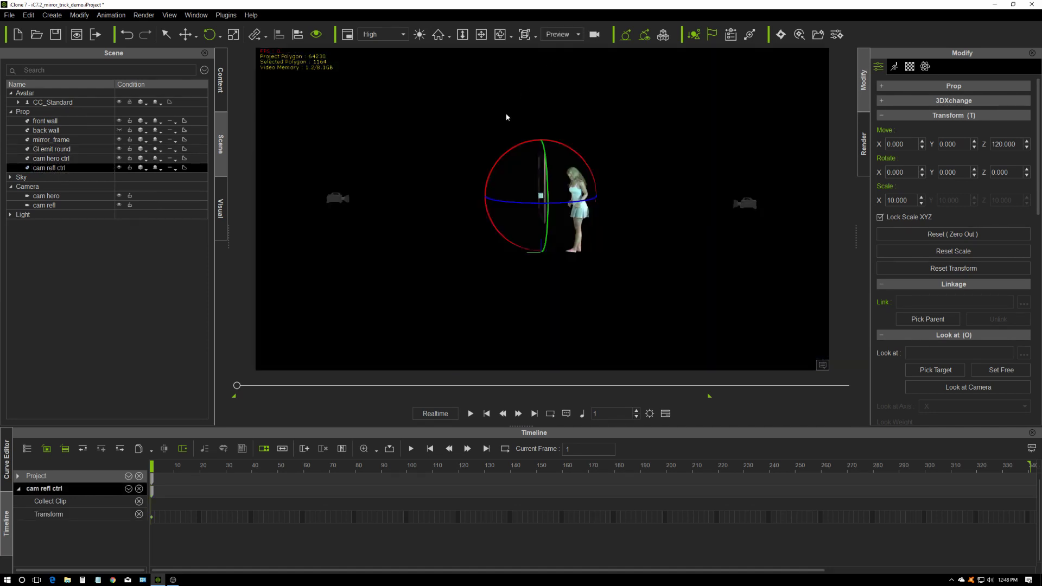
left_click(470, 413)
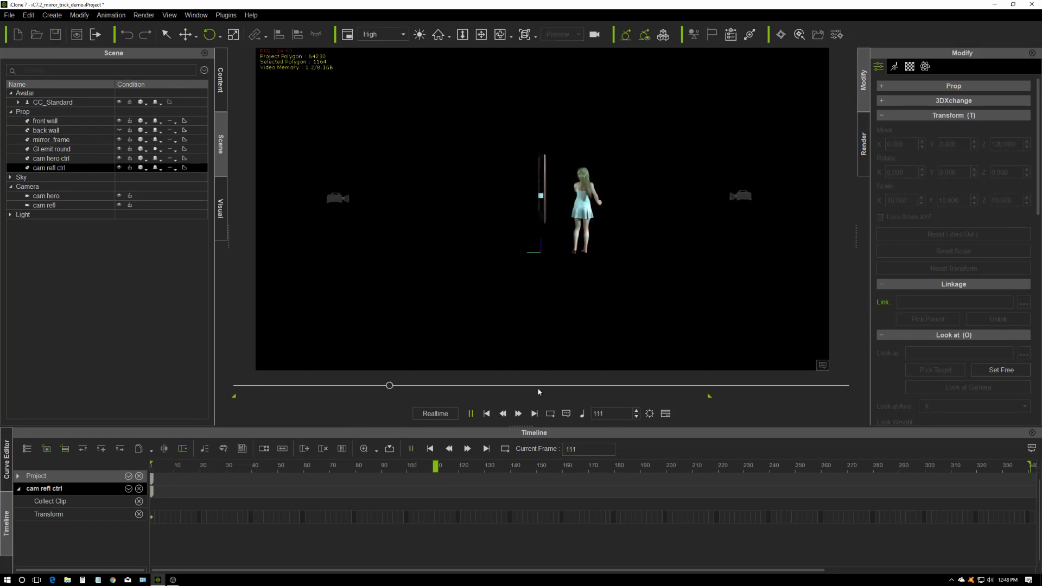
key("space")
right_click_drag(450, 277, 478, 255)
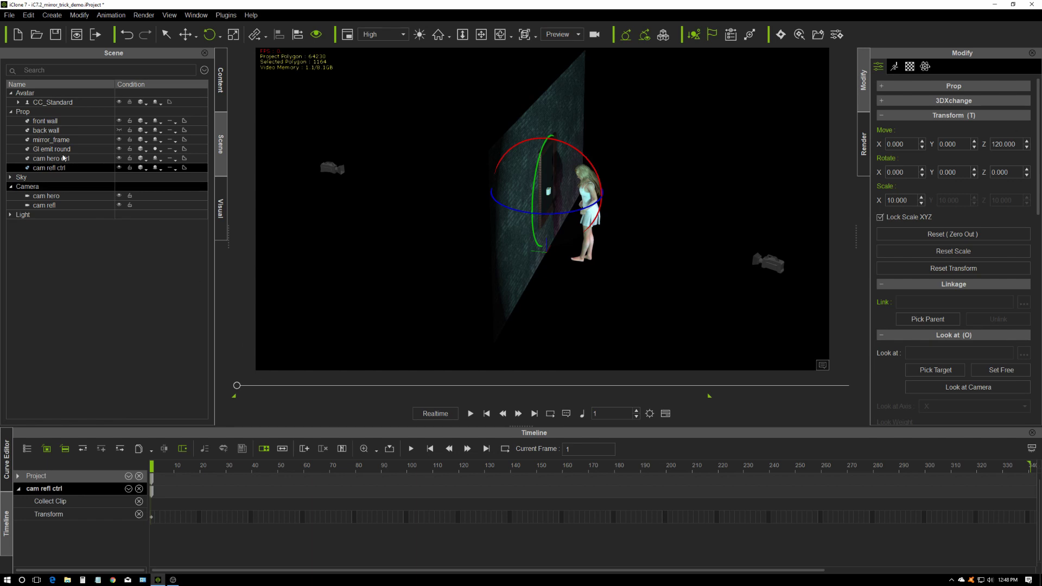
left_click(52, 161, "ctrl")
left_click(53, 161, "ctrl")
left_click(52, 169, "ctrl")
left_click(61, 159, "shift")
left_click(121, 158, "ctrl")
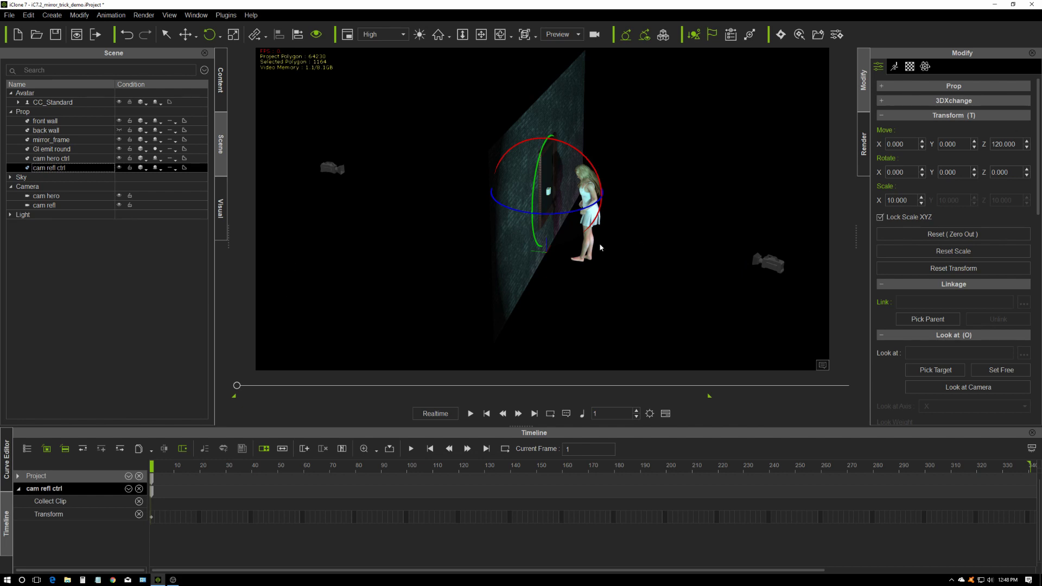
Rotate the cam refl ctrl box on Z to 25 at frame 1.
left_click_drag(543, 215, 568, 217)
double_click(1001, 172)
type("25")
key("Return")
Set the cam refl ctrl box's Z rotation to -25 at frame 340.
left_click(534, 414)
double_click(1001, 172)
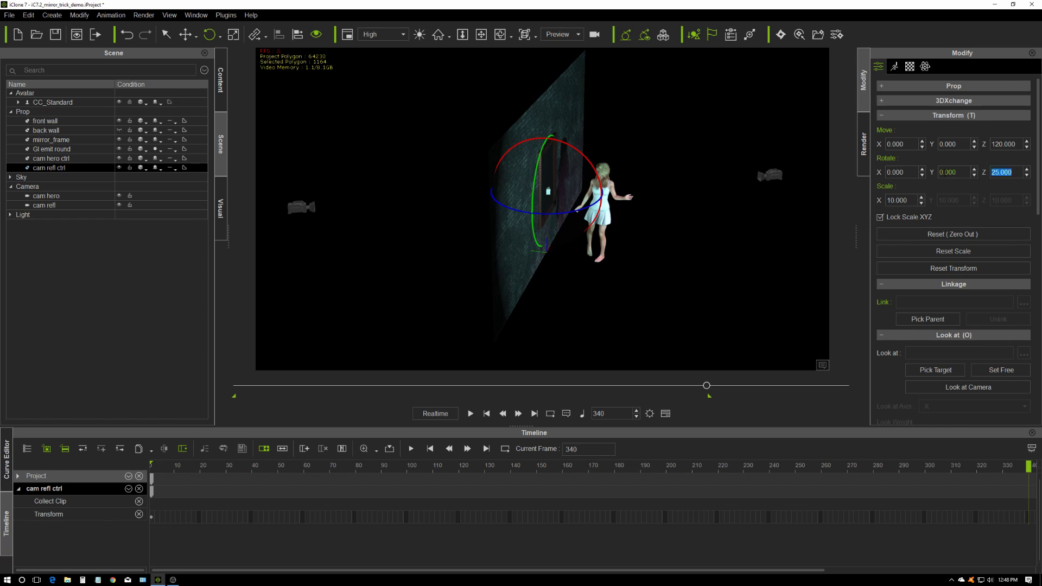
type("-25")
key("Return")
Play the animation from the start to check that both cameras swing as mirror opposites.
left_click(486, 413)
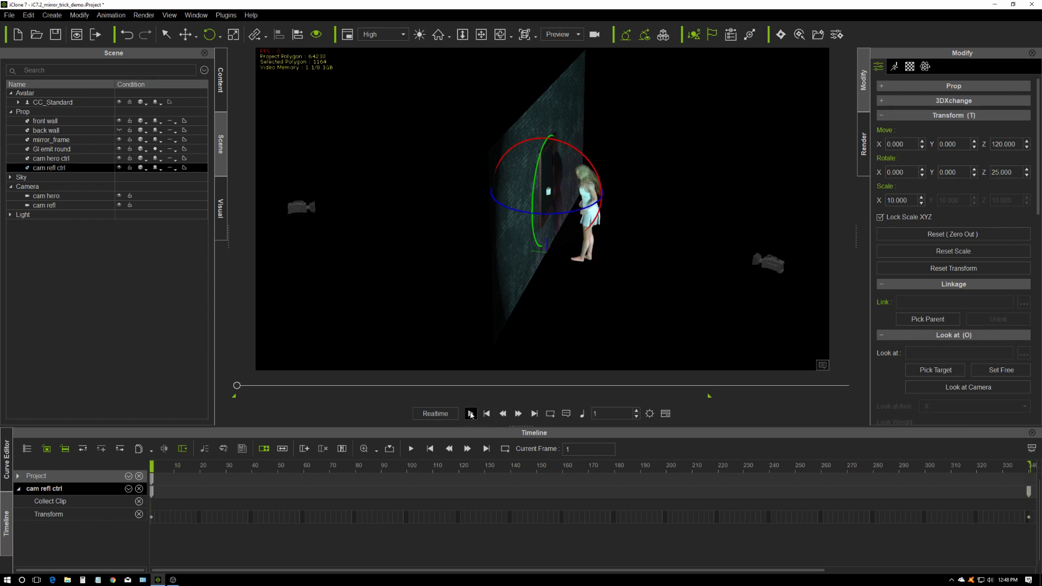
left_click(470, 414)
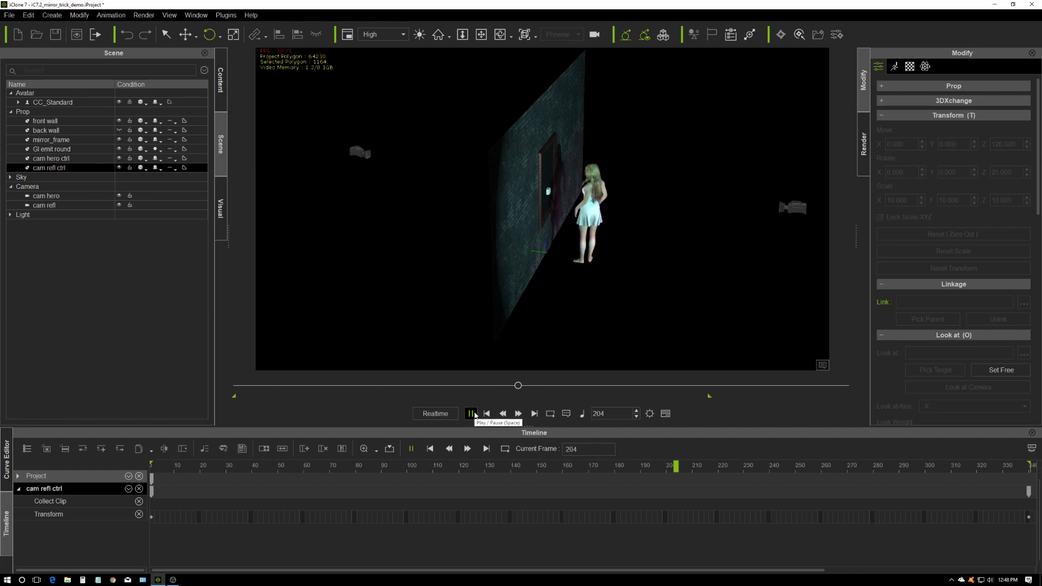
left_click(486, 413)
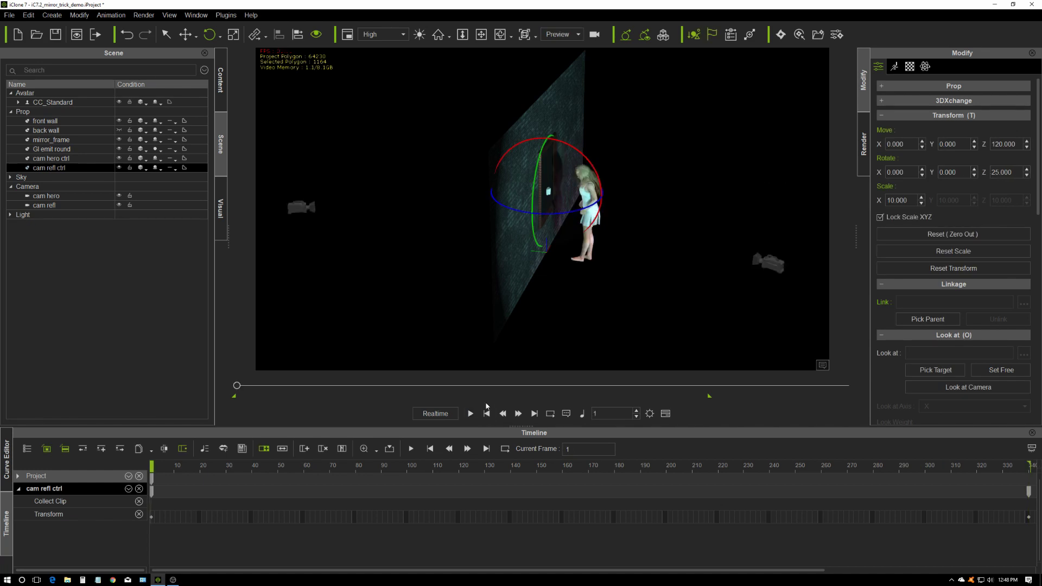
left_click(471, 413)
Apply the Linear transition curve to the cam refl ctrl Transform track and close the curve presets.
left_click(109, 515)
right_click(150, 518)
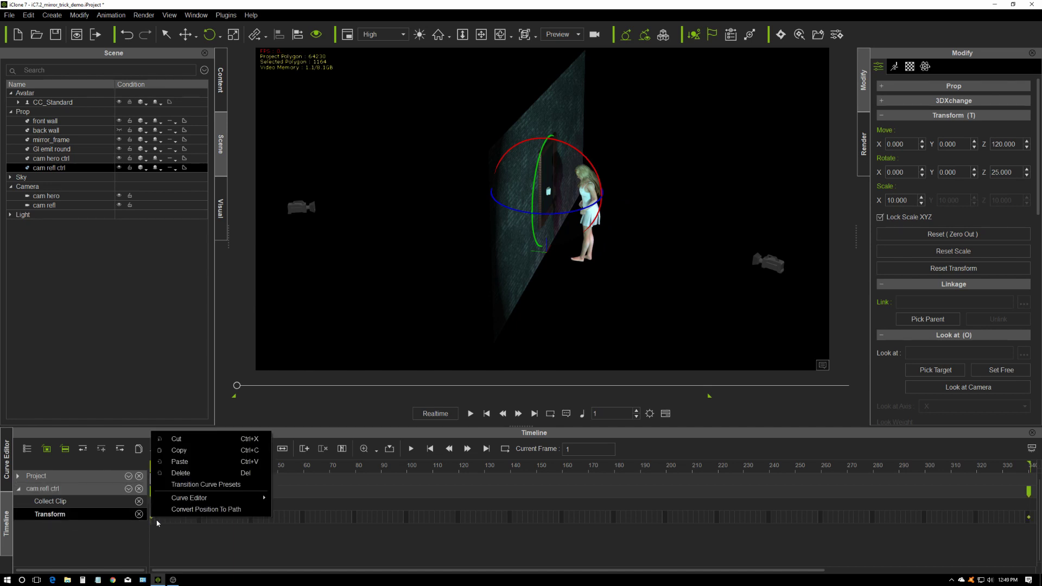
left_click(206, 484)
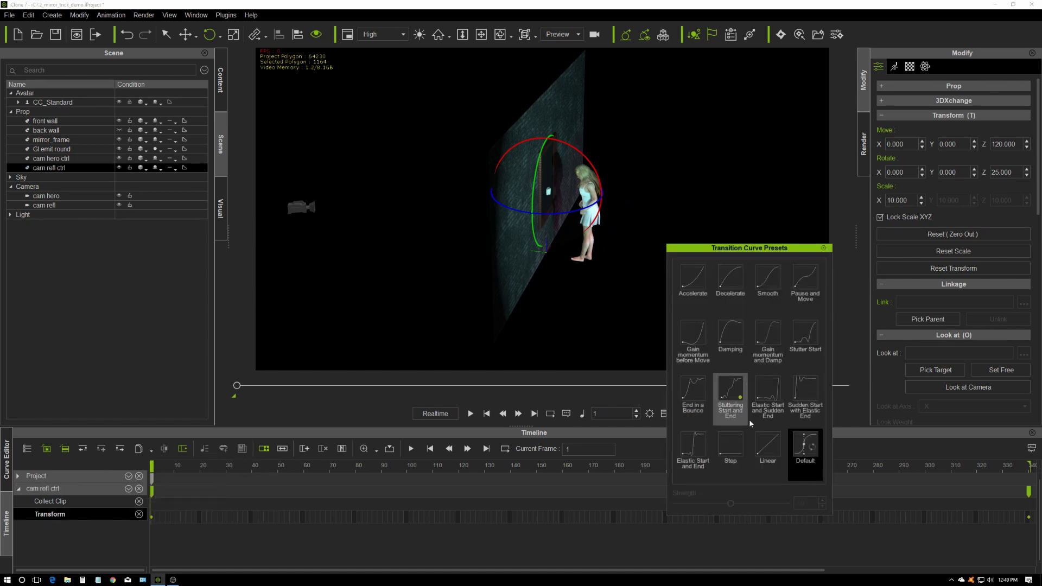
left_click(768, 446)
key("space")
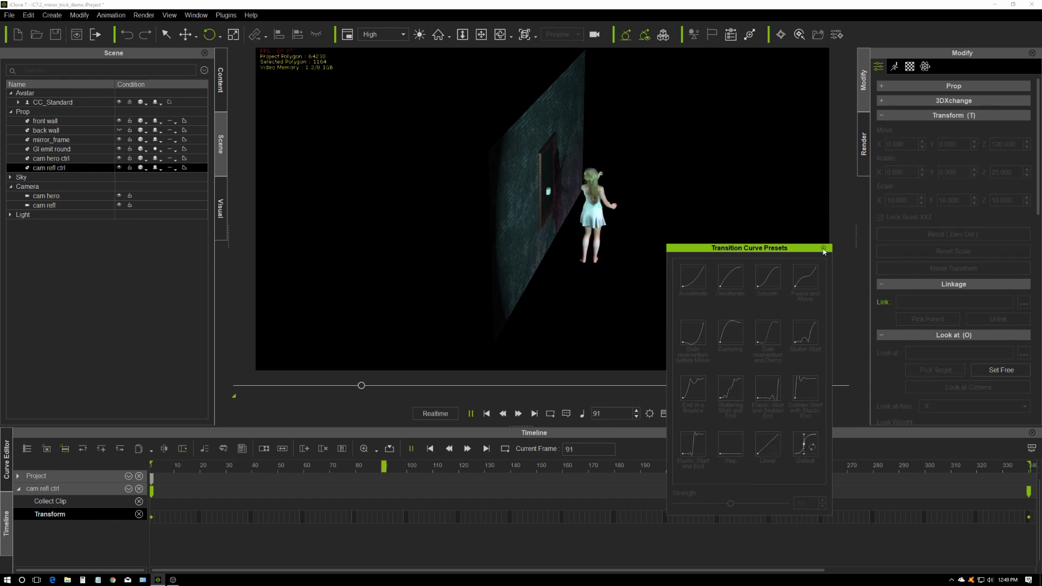
left_click(823, 249)
Replay both camera moves from the first frame with linear transitions and return to the start.
left_click(486, 413)
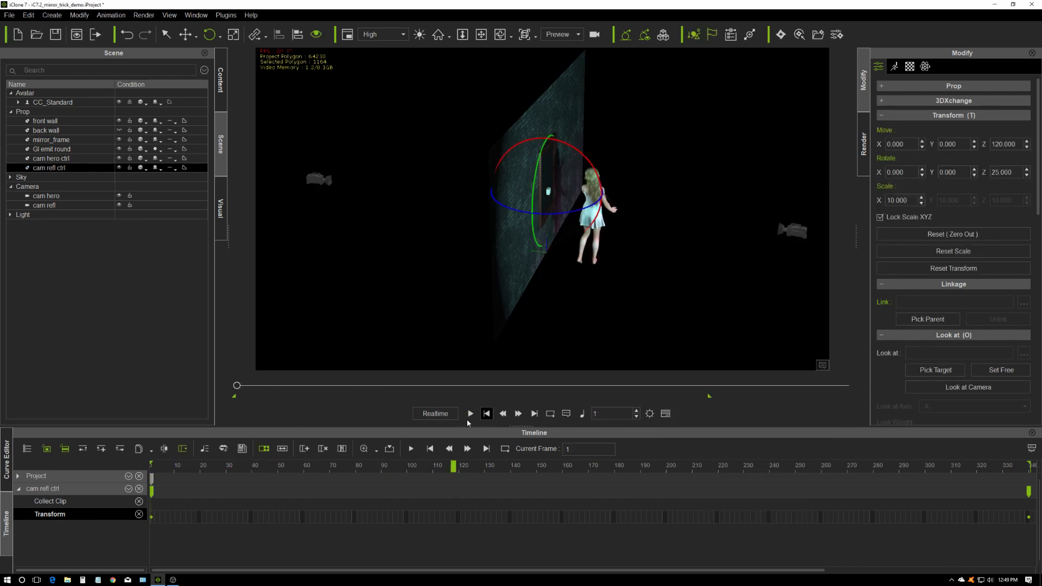
left_click(470, 414)
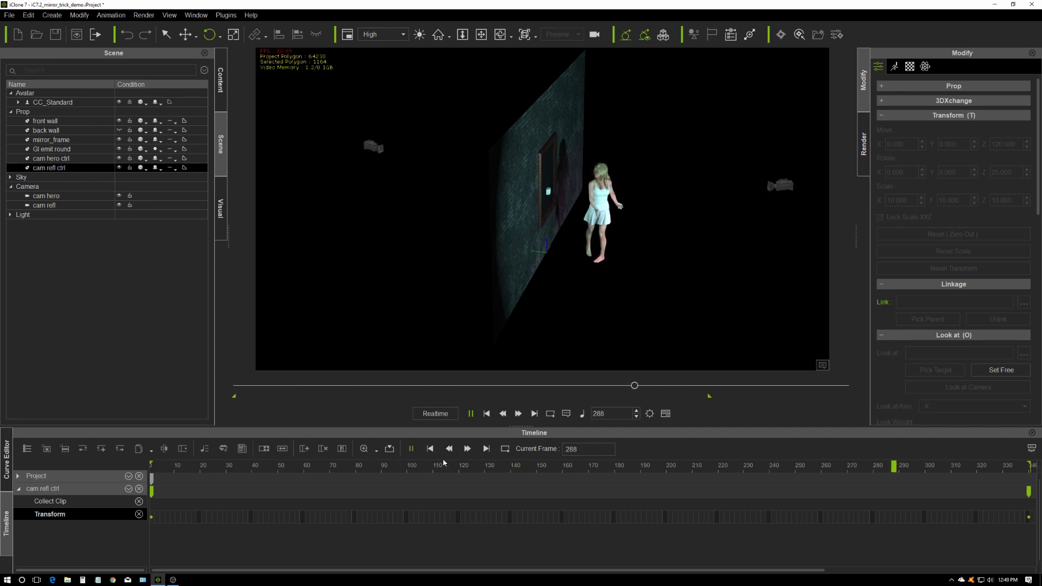
left_click(487, 414)
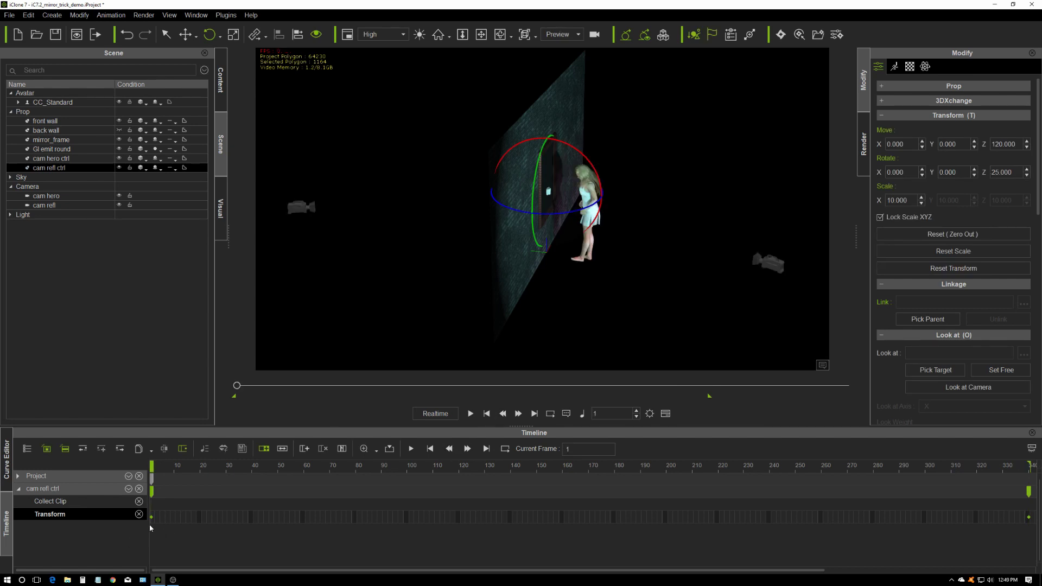
Save the project and hide the cam hero ctrl and cam refl ctrl boxes.
left_click(55, 34)
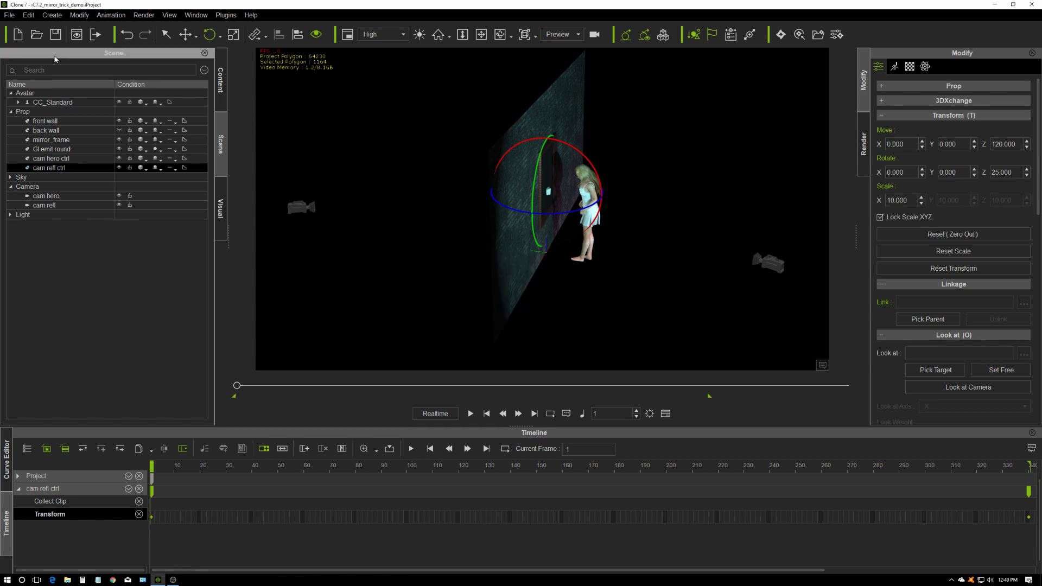
left_click(120, 158)
left_click(120, 169)
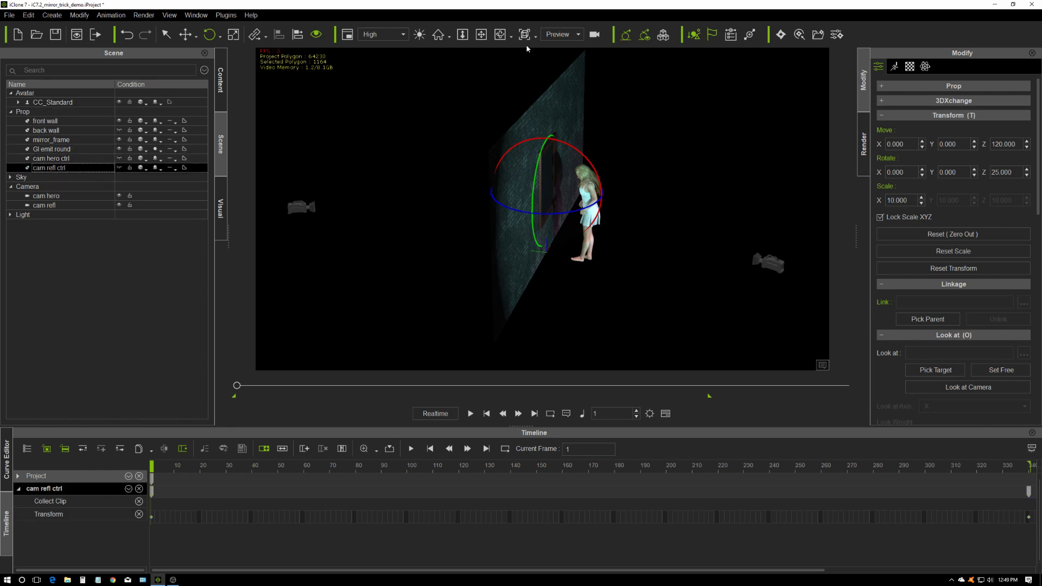
Switch the view to cam hero and open the render settings down to the output range.
left_click(576, 37)
left_click(567, 59)
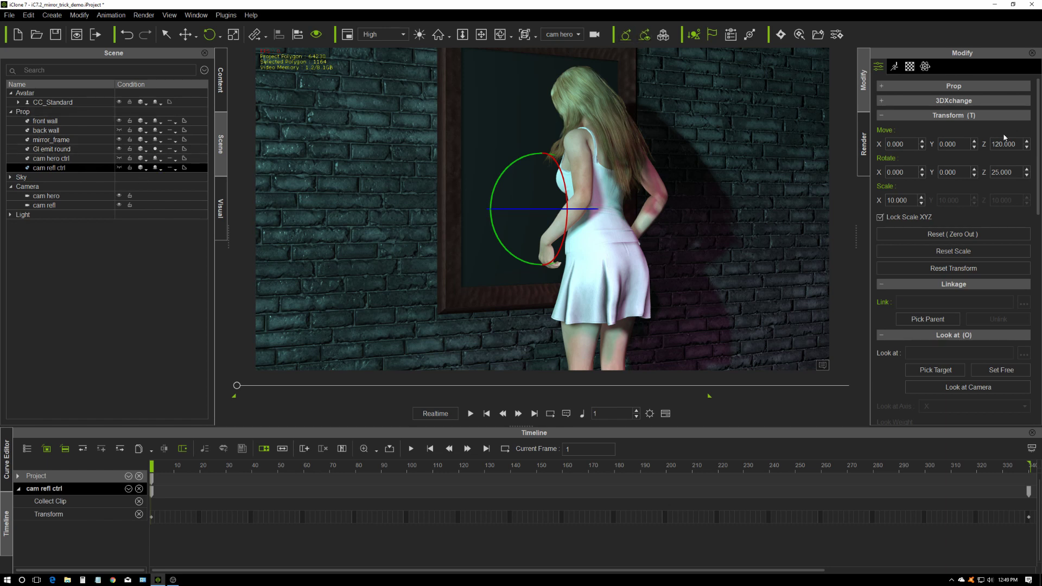
left_click(865, 146)
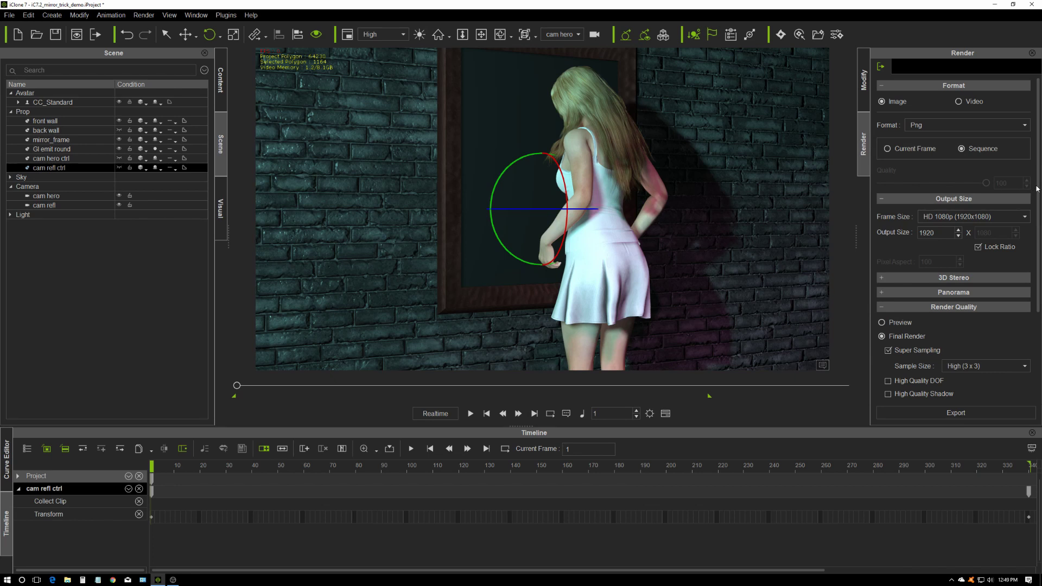
left_click_drag(1037, 187, 1040, 235)
left_click_drag(1039, 251, 1039, 299)
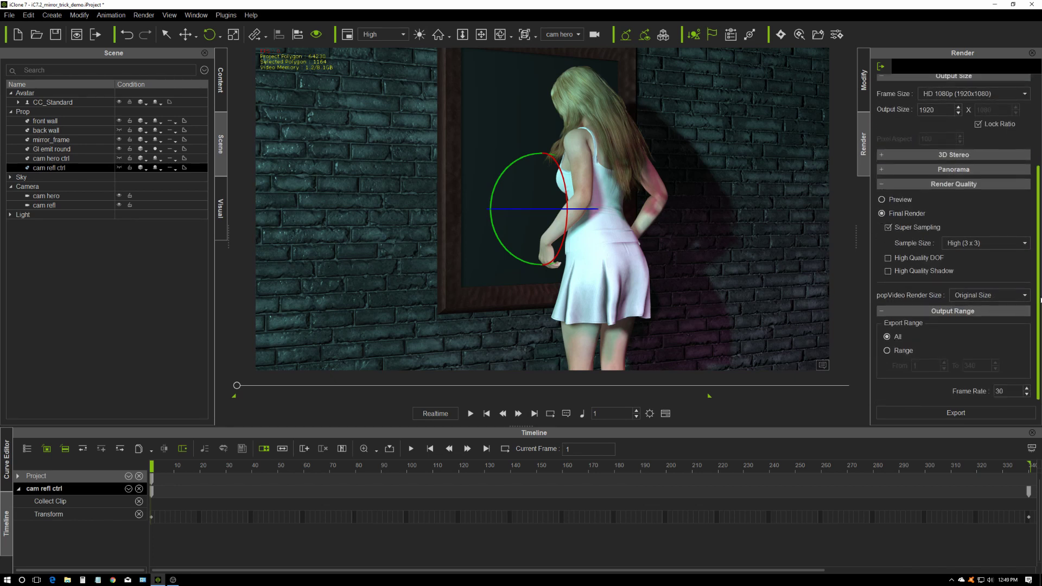
Export the cam hero PNG sequence as FG_scene_pass into the FG_scene_pass folder.
left_click(942, 411)
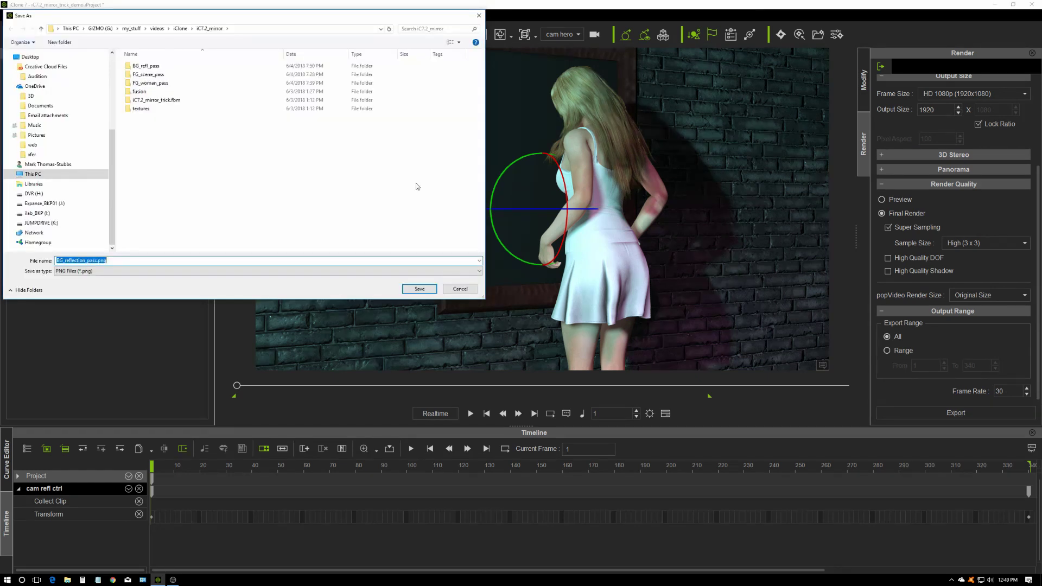
left_click(139, 77)
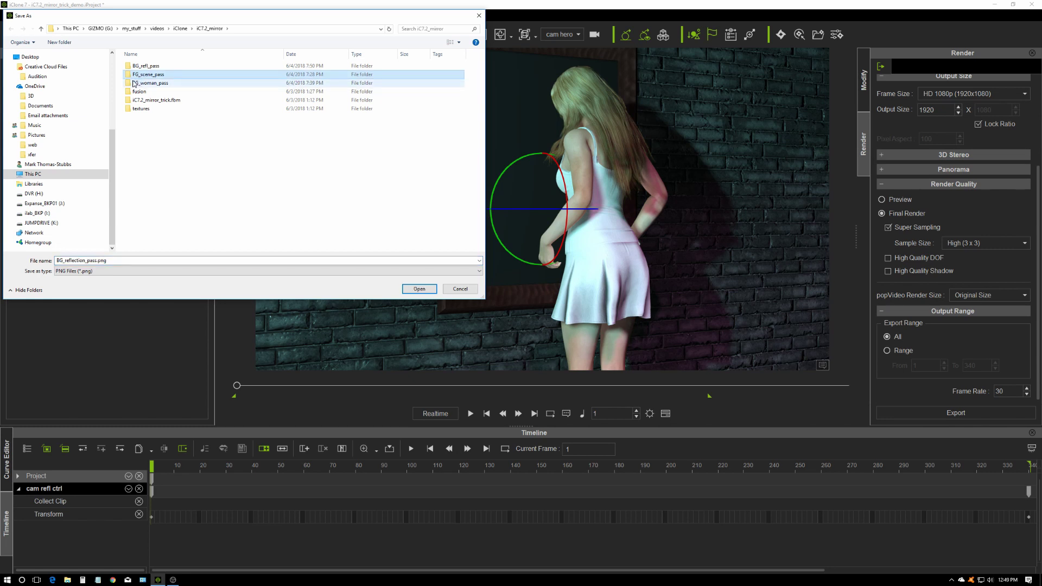
key("F2")
key("ctrl+c")
key("Return")
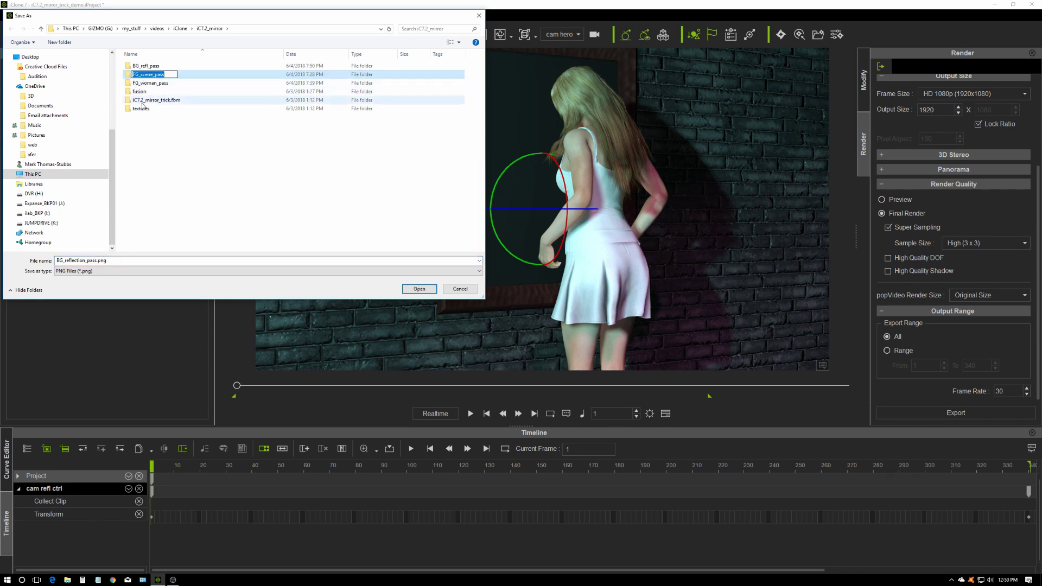
double_click(146, 75)
double_click(76, 261)
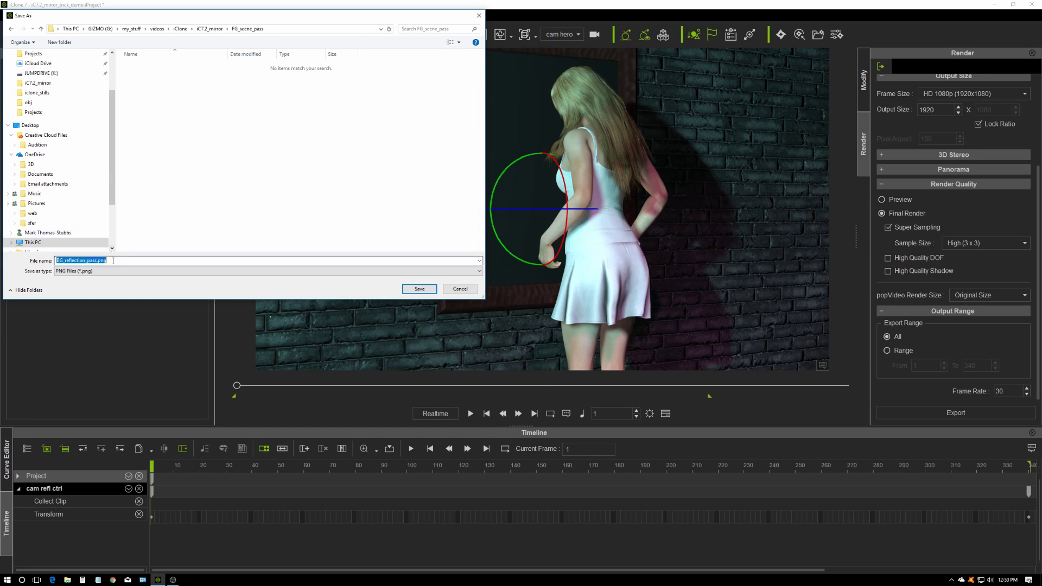
key("ctrl+v")
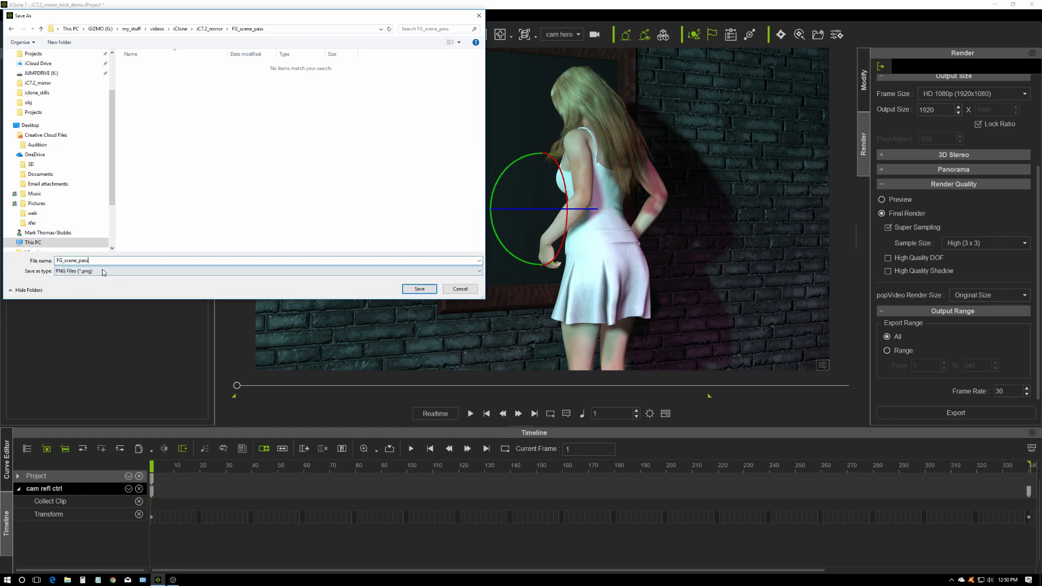
left_click(422, 289)
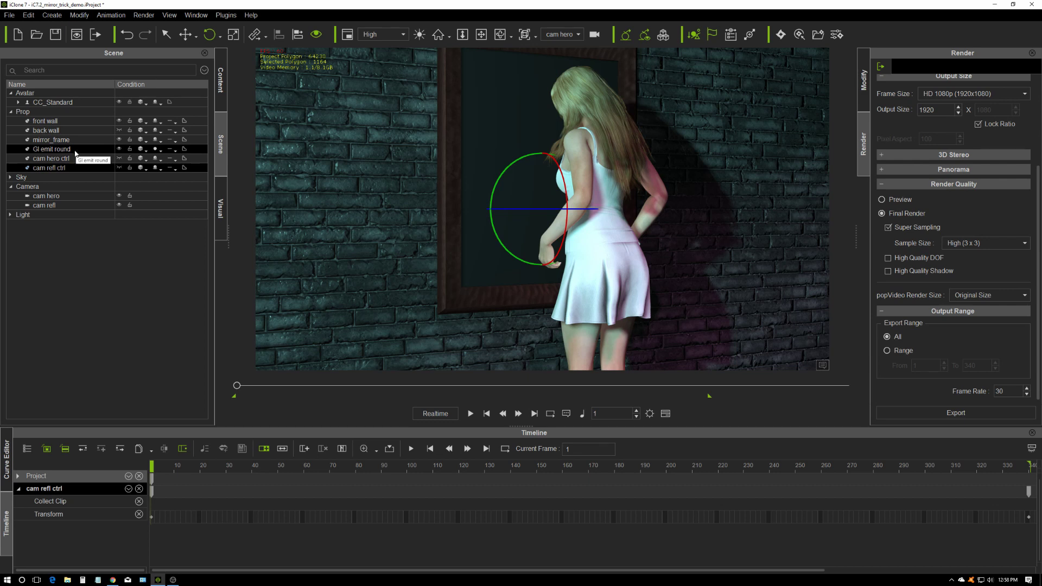
Hide mirror_frame and front wall, and export the PNG sequence as FG_woman_pass into the FG_woman_pass folder.
left_click(119, 140)
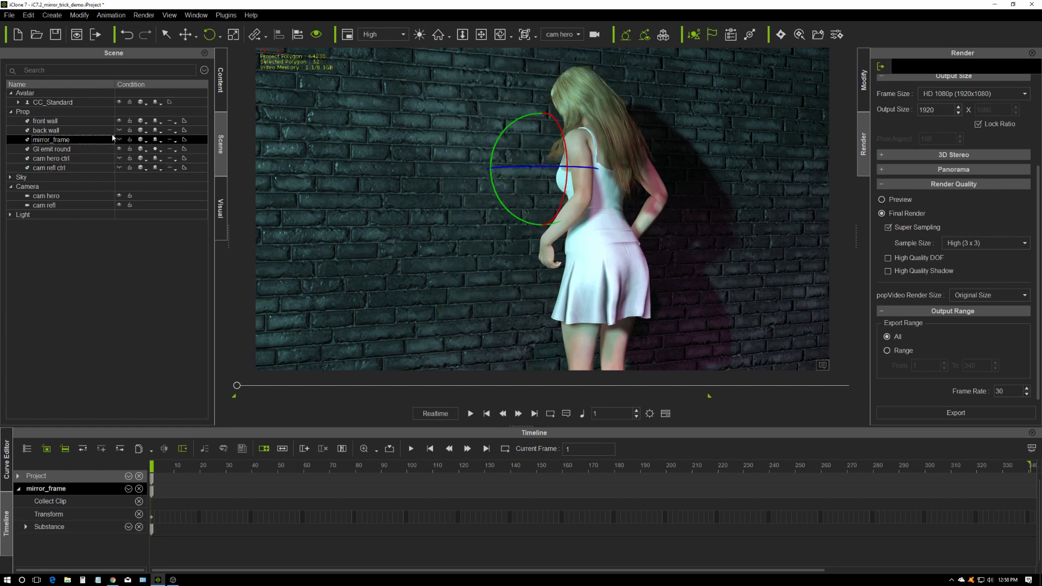
left_click(119, 120)
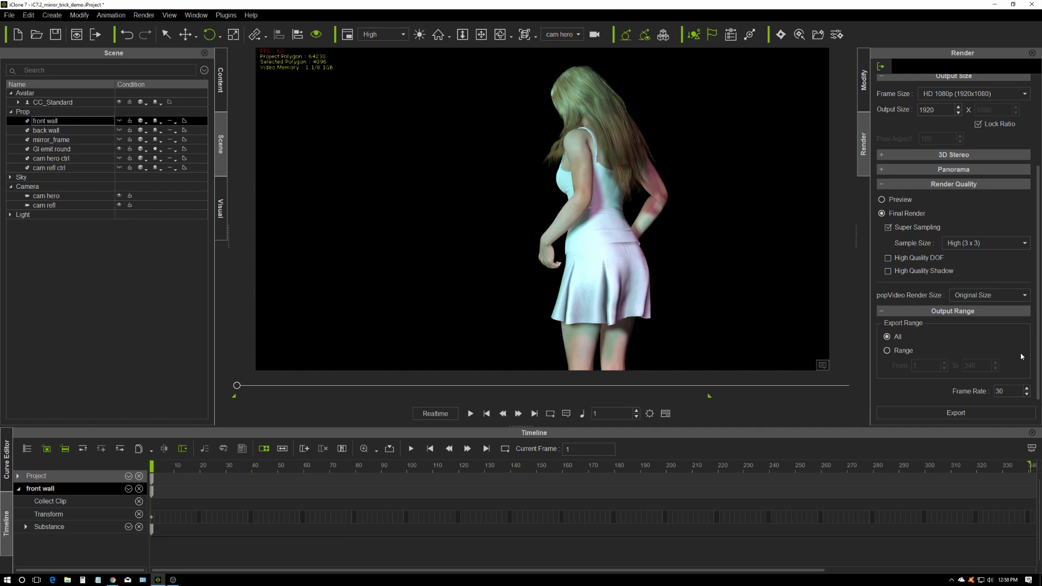
left_click(956, 412)
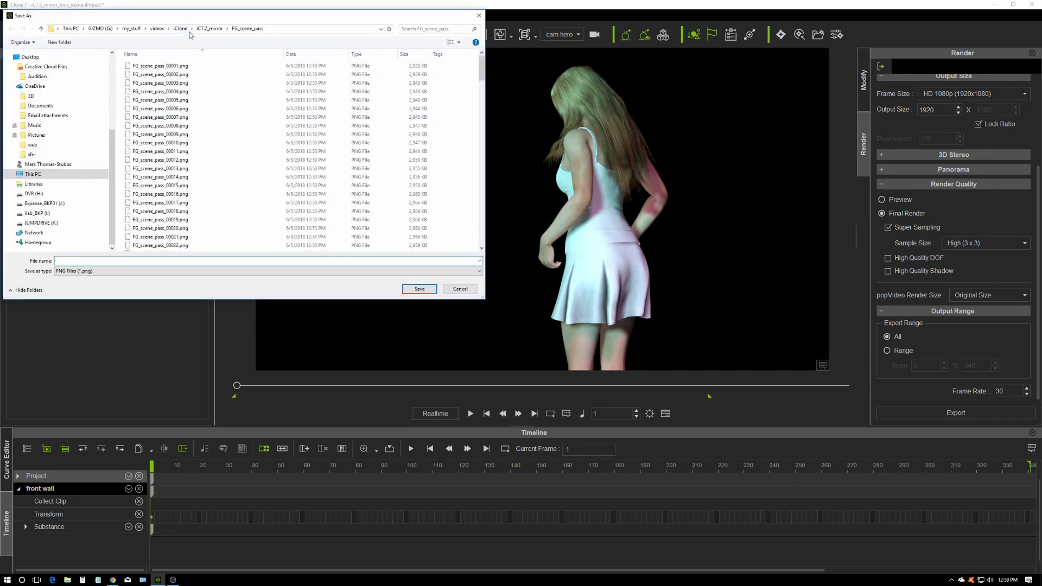
left_click(209, 28)
left_click(129, 84)
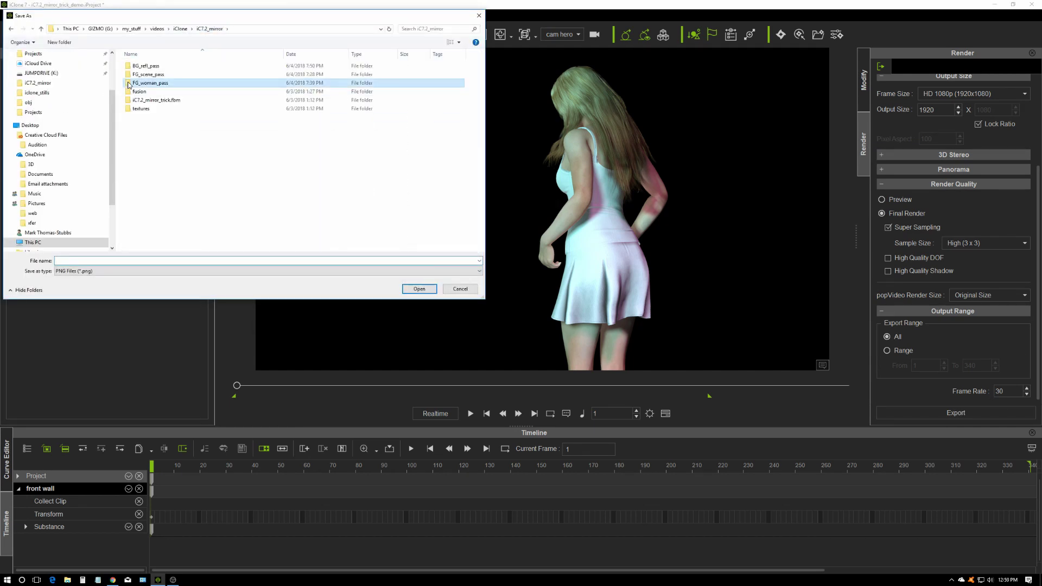
left_click(130, 87)
key("ctrl+c")
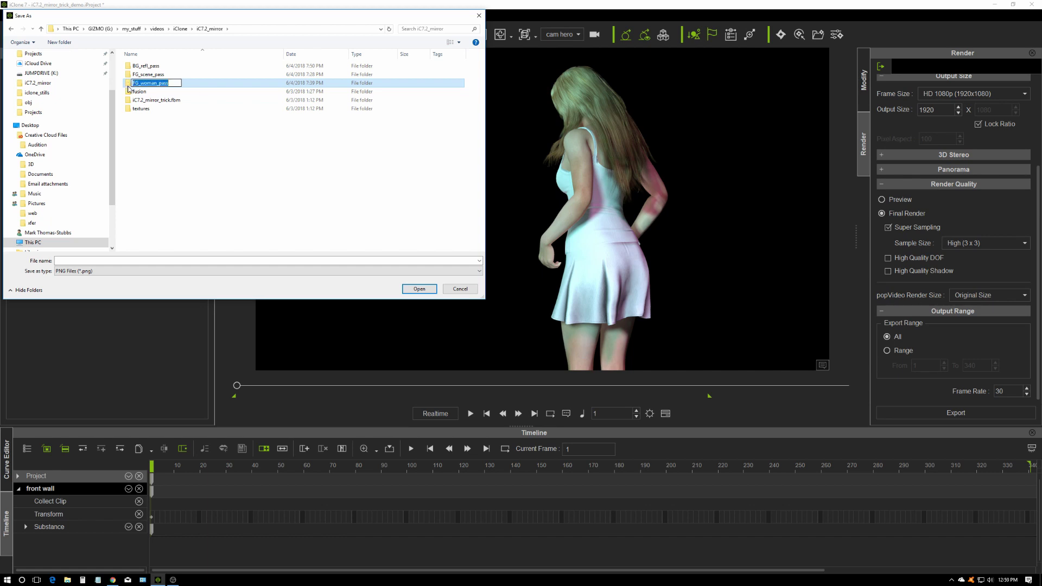
left_click(149, 132)
double_click(130, 85)
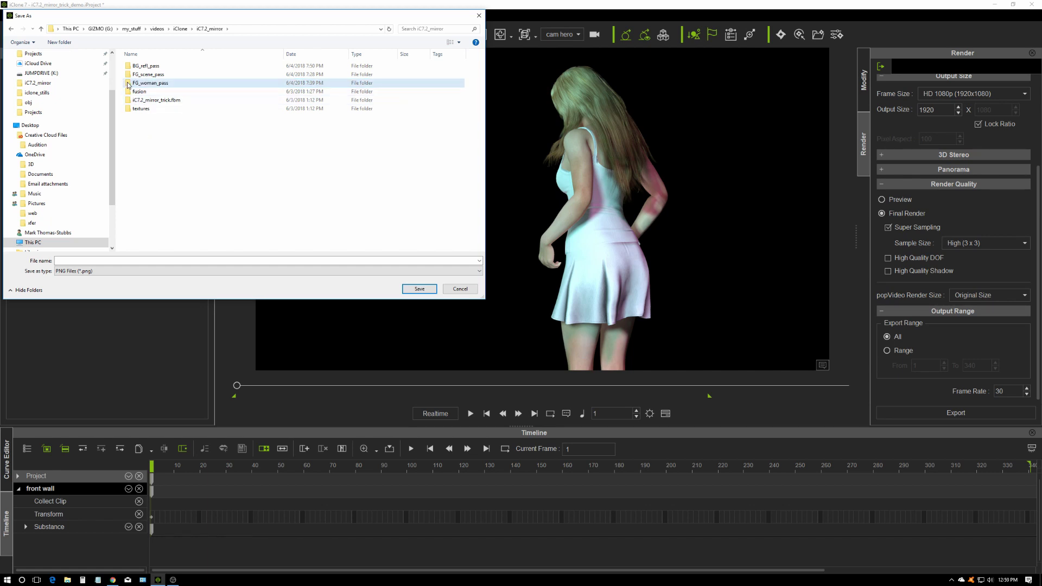
key("ctrl+v")
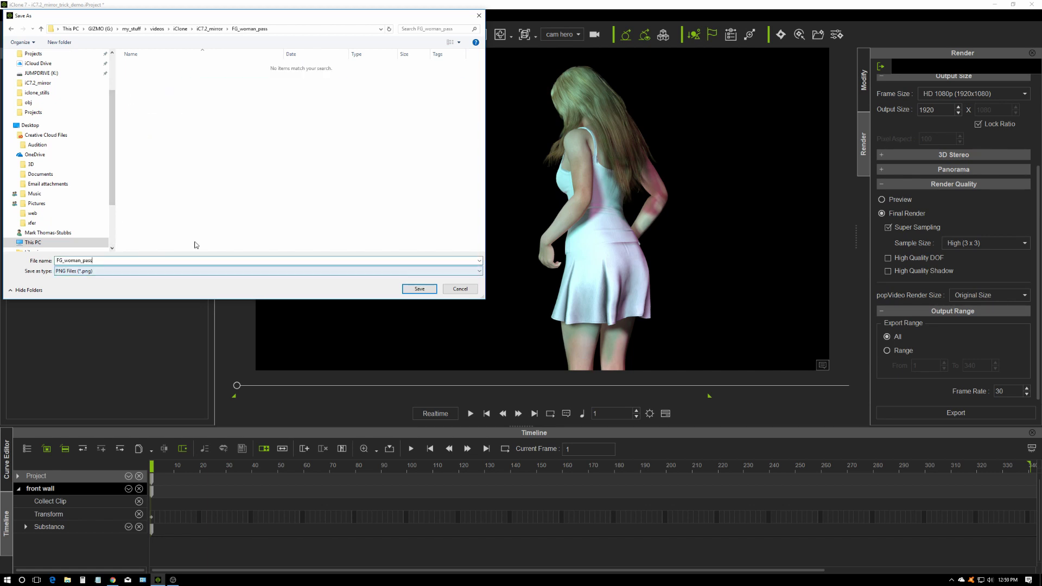
left_click(419, 289)
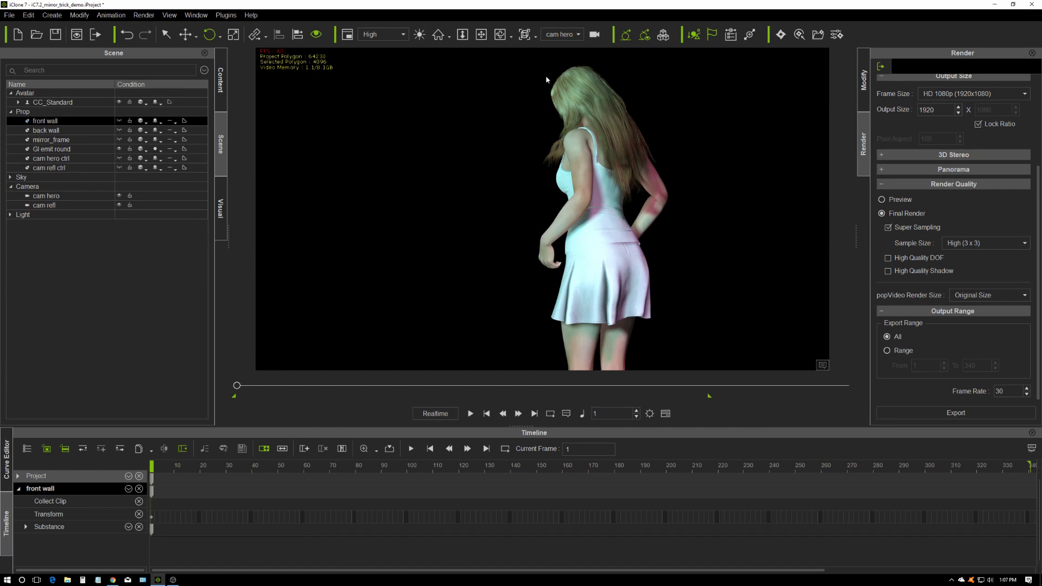
Show the back wall through cam refl, keeping mirror_frame hidden, and preview the reflection animation from the first frame.
left_click(579, 36)
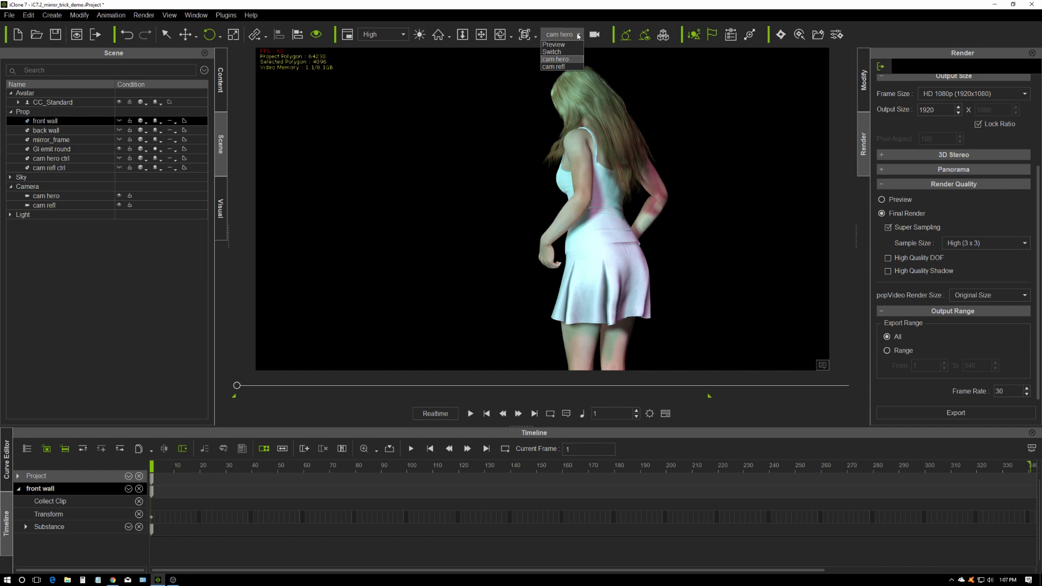
left_click(568, 66)
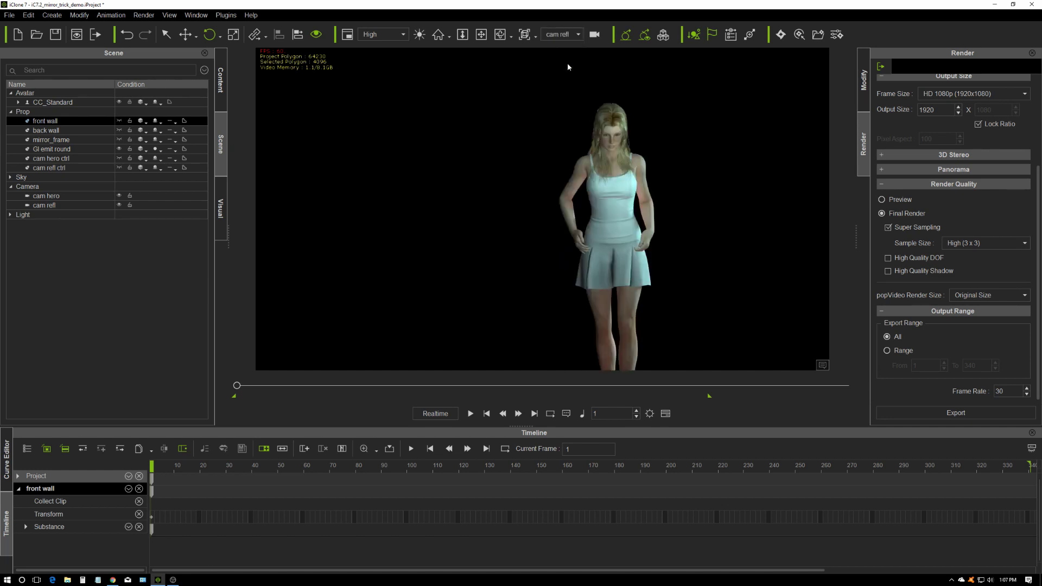
left_click(120, 130)
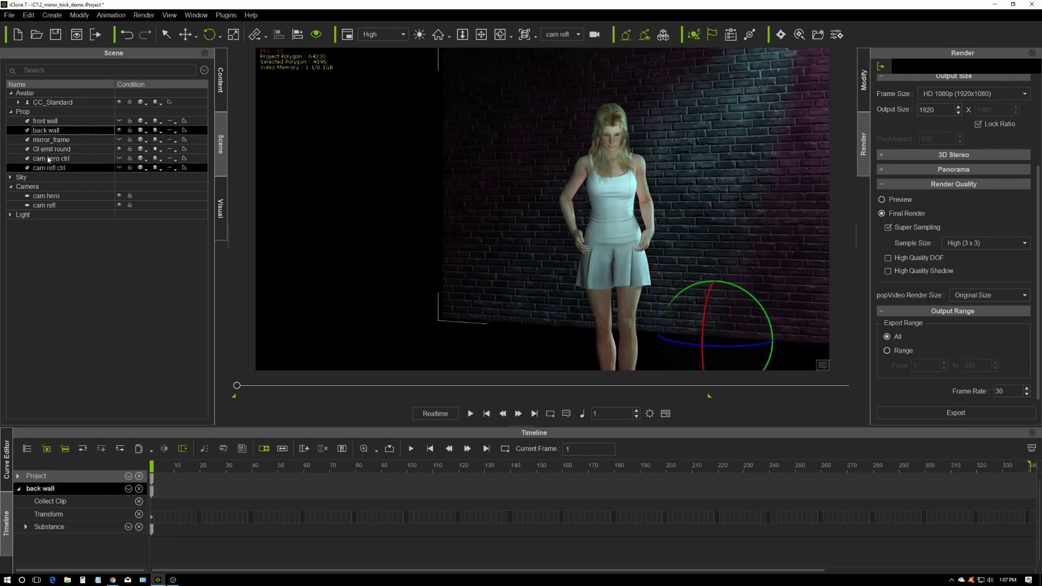
left_click(120, 140)
left_click(120, 140)
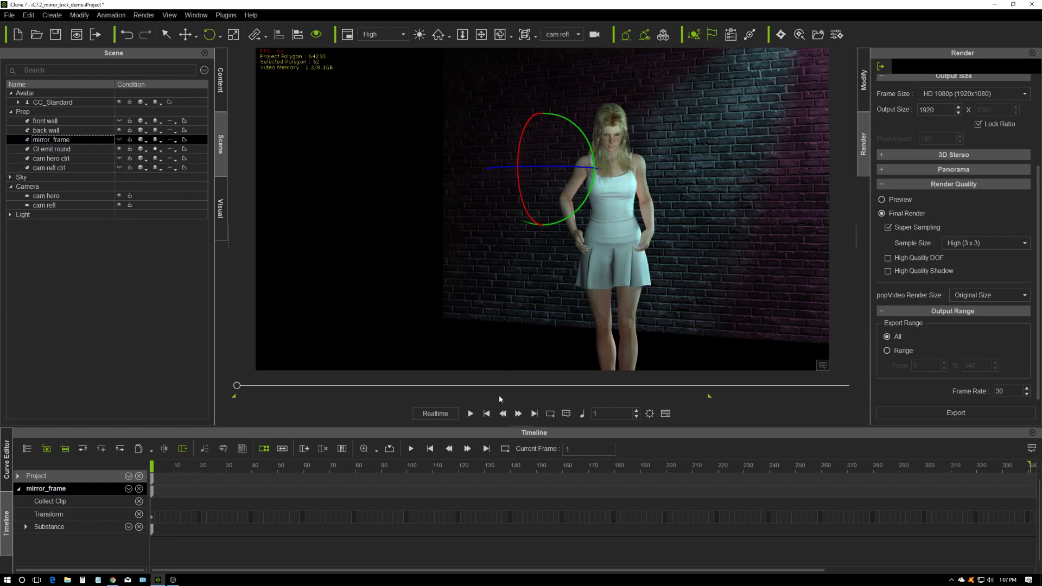
left_click(471, 414)
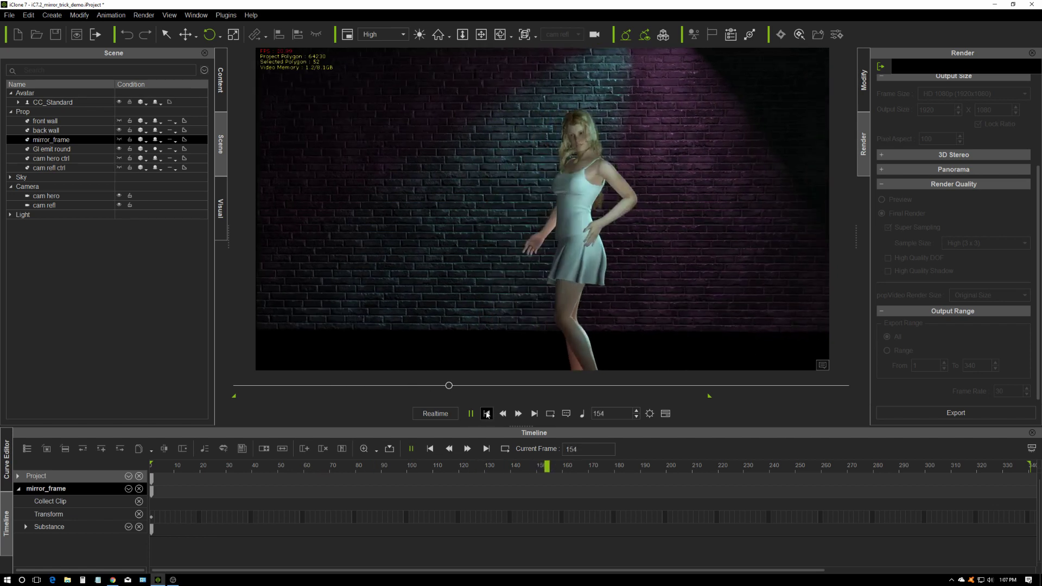
left_click(488, 414)
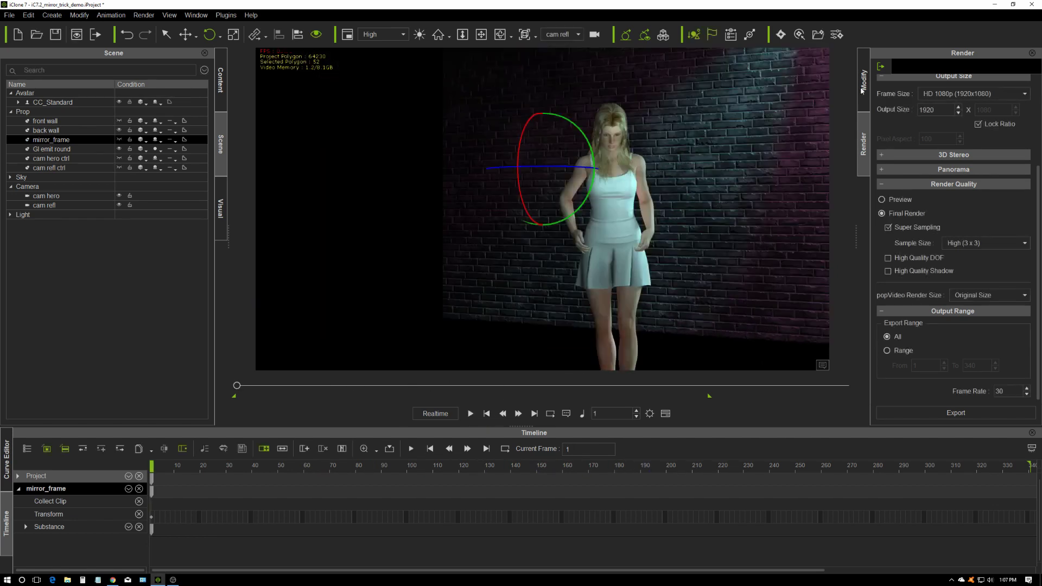
Export the cam refl PNG sequence as BG_refl_pass into the BG_refl_pass folder.
left_click(955, 413)
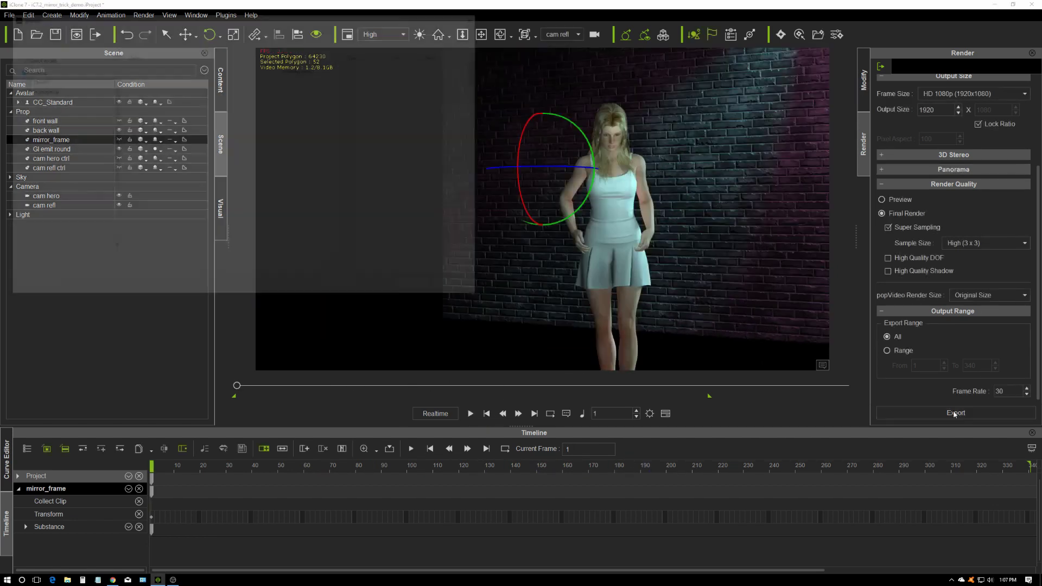
left_click(209, 29)
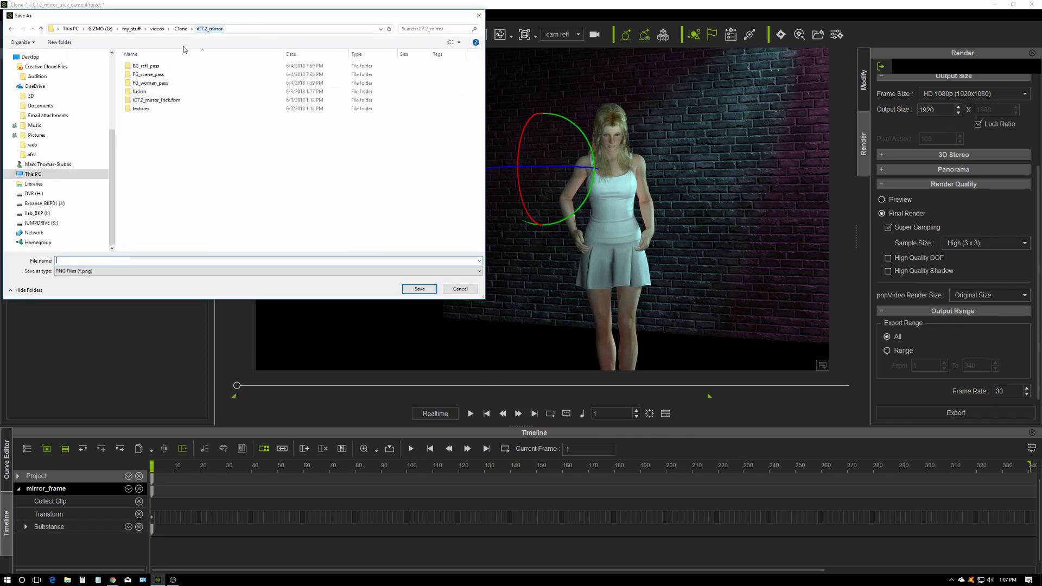
left_click(130, 67)
left_click(131, 67)
key("ctrl+c")
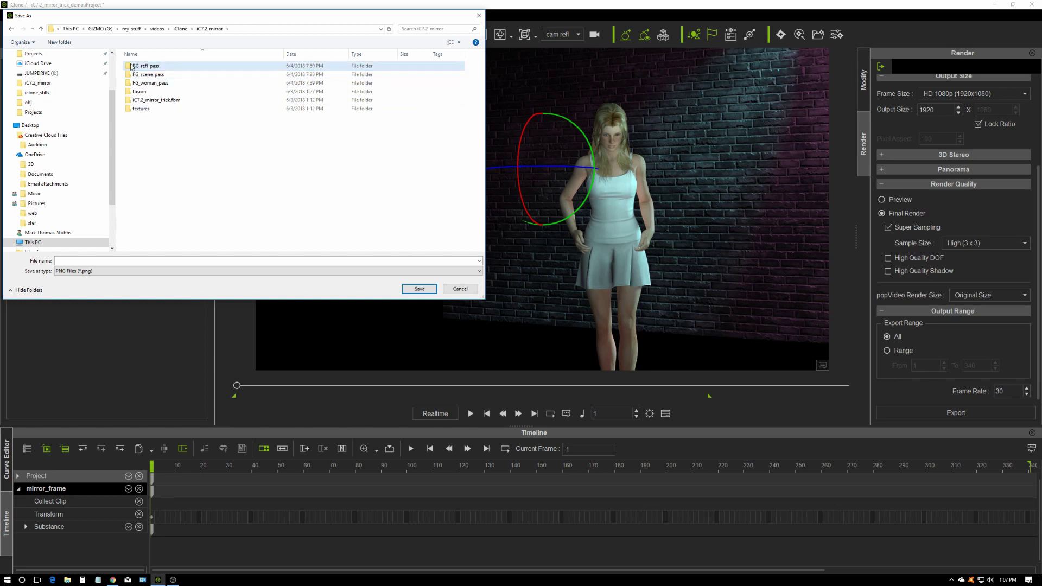
double_click(130, 68)
left_click(98, 260)
key("ctrl+v")
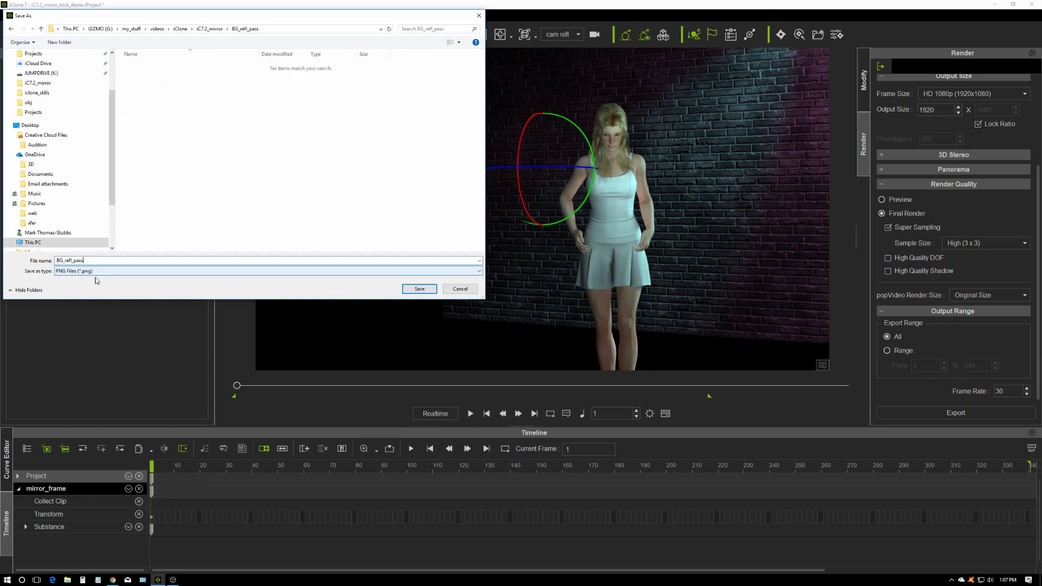
left_click(419, 289)
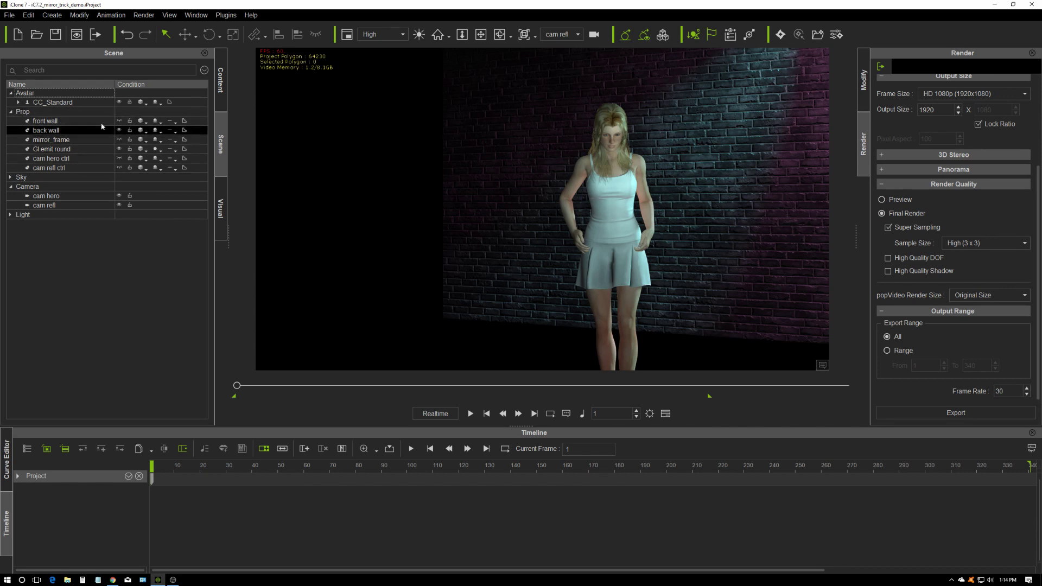
Switch the view to the Preview camera and show front wall and mirror_frame again.
left_click(577, 34)
left_click(564, 48)
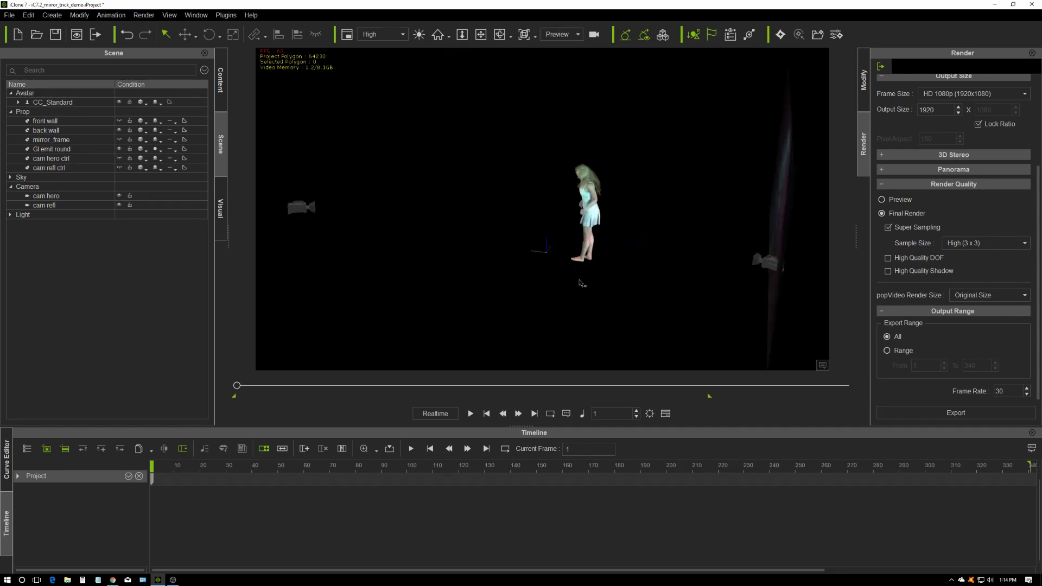
left_click(119, 121)
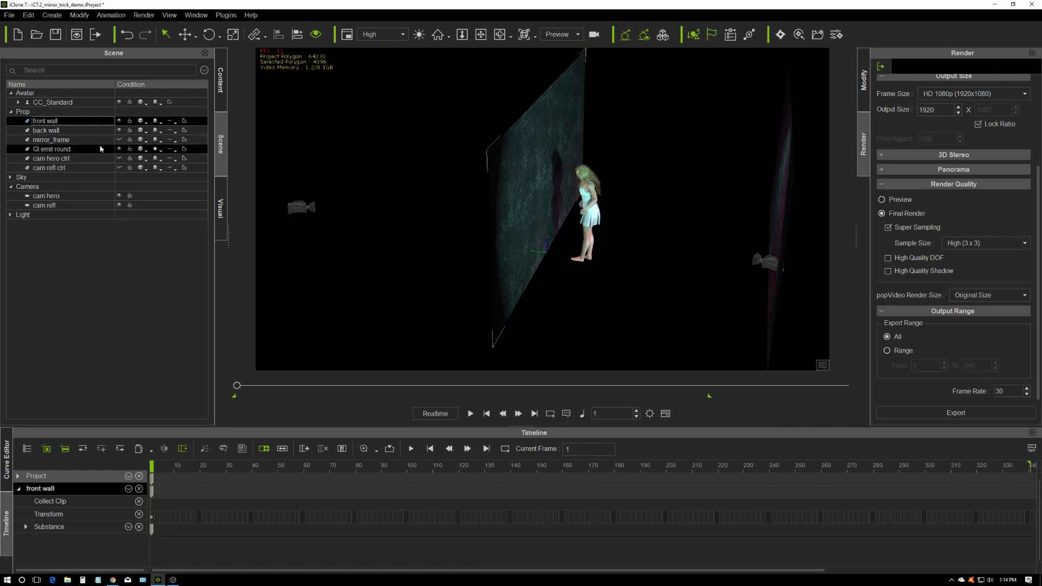
left_click(119, 139)
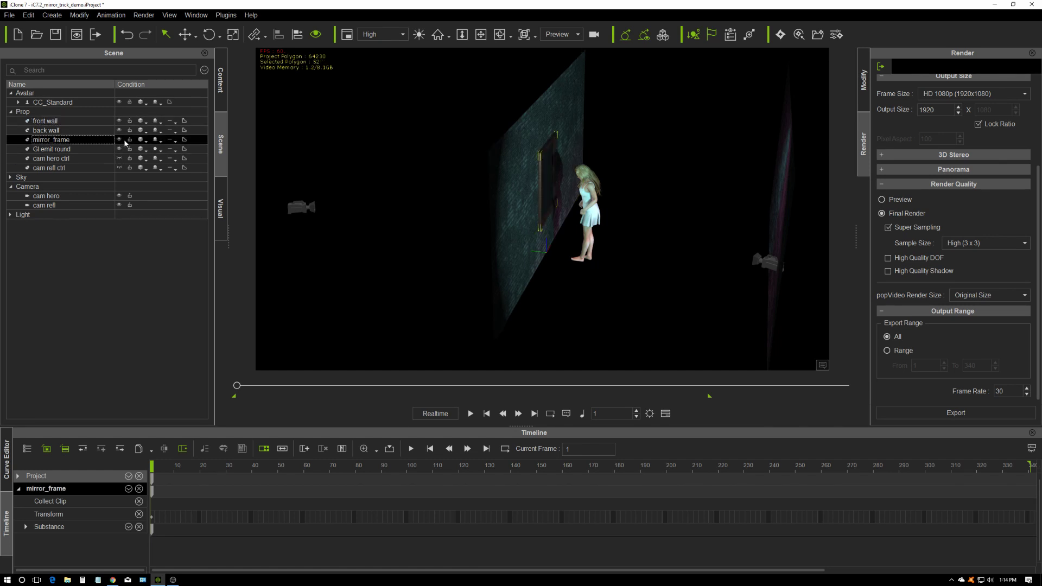
Hide the CC_Standard avatar and the back wall, leaving the front wall and mirror frame shown.
right_click_drag(365, 217, 383, 211)
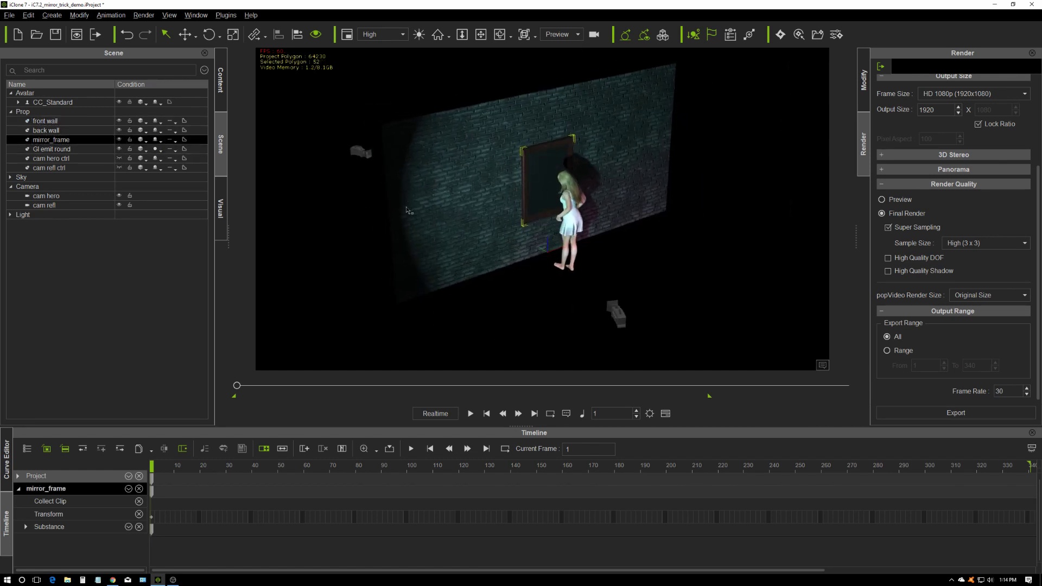
scroll(477, 239, "up", 5)
middle_click_drag(478, 239, 494, 249)
right_click_drag(495, 249, 525, 175)
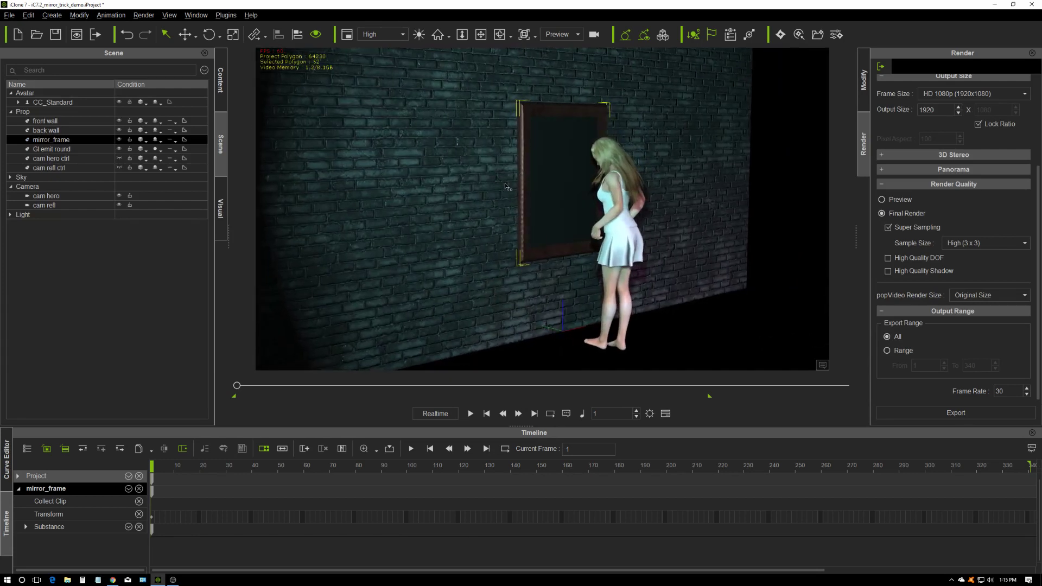
left_click(121, 103)
left_click(119, 102)
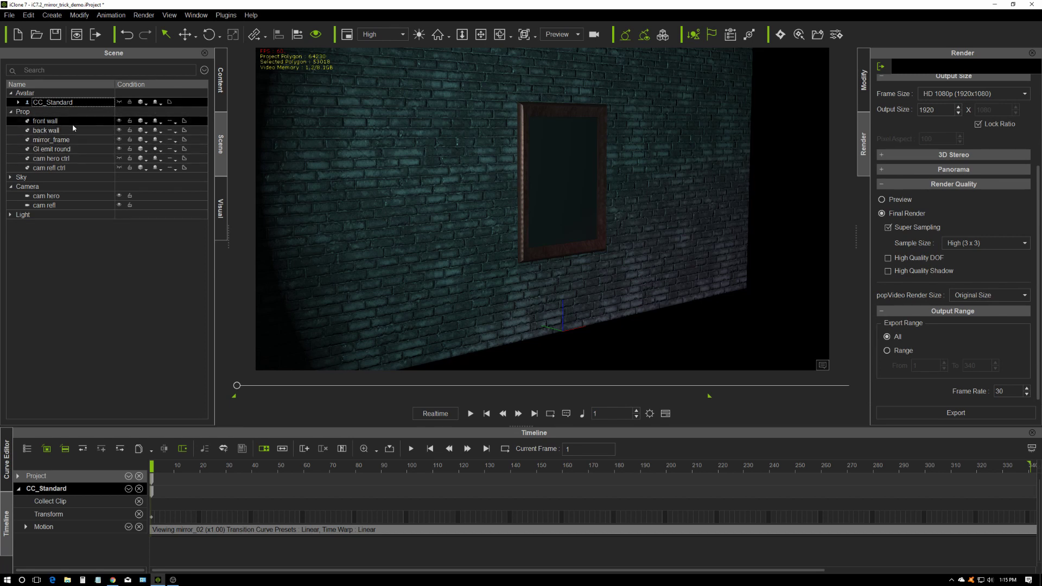
left_click(111, 131)
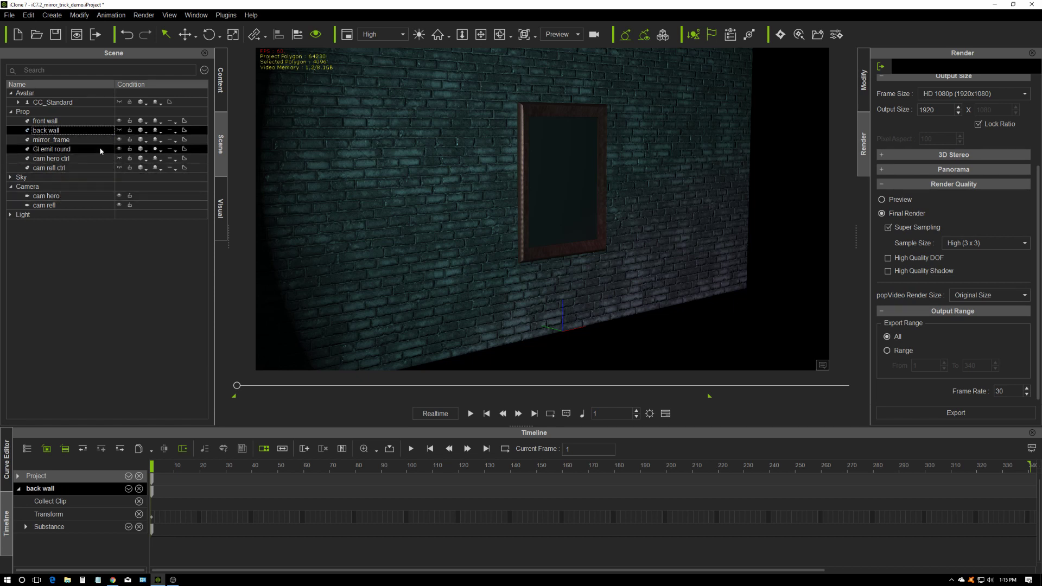
Hide GI emit round and select the front wall, mirror_frame and cam hero together.
left_click(117, 151)
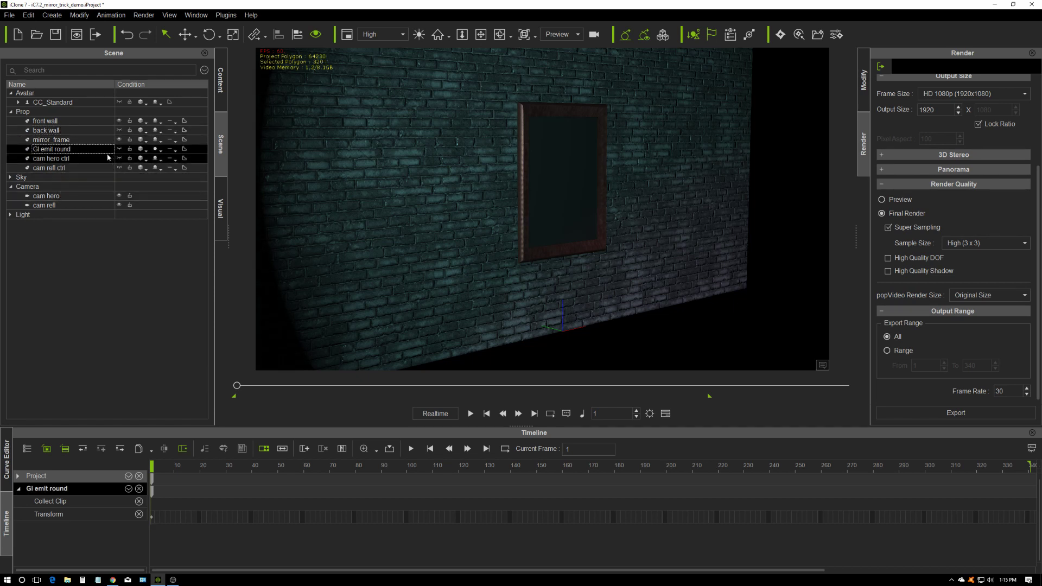
left_click(73, 121)
left_click(64, 131, "ctrl")
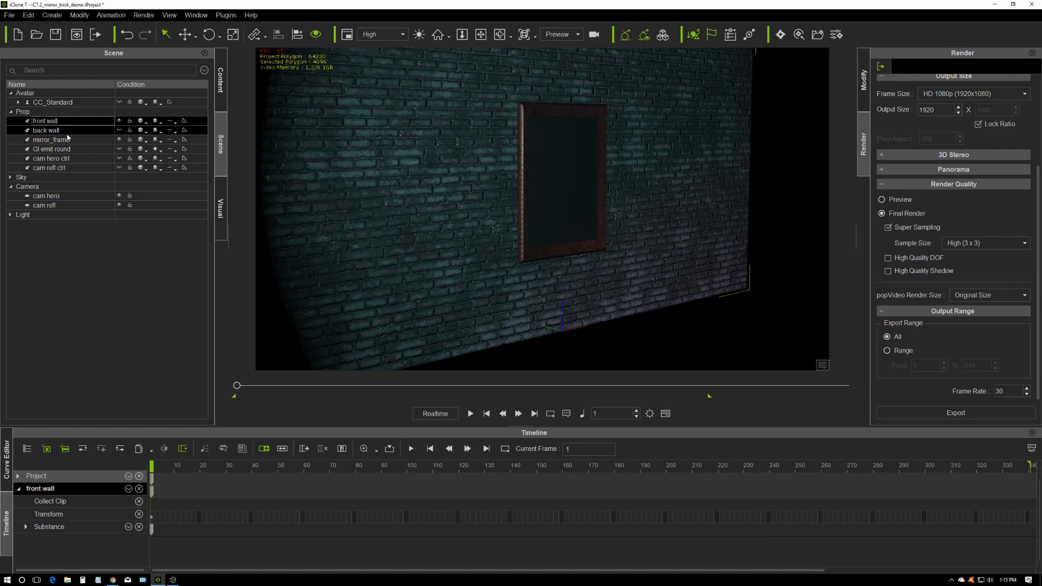
left_click(80, 143, "ctrl")
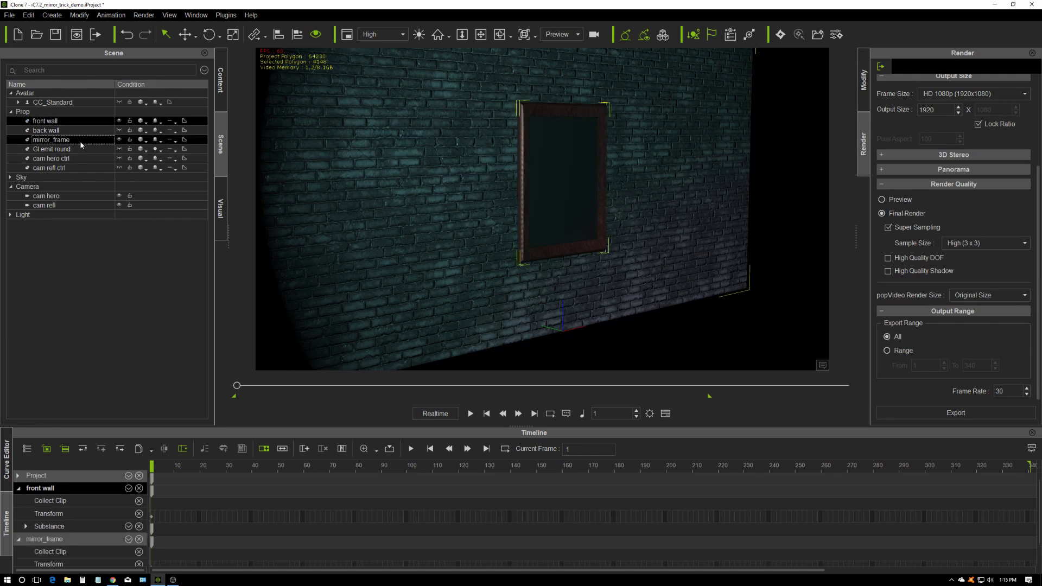
left_click(69, 198, "ctrl")
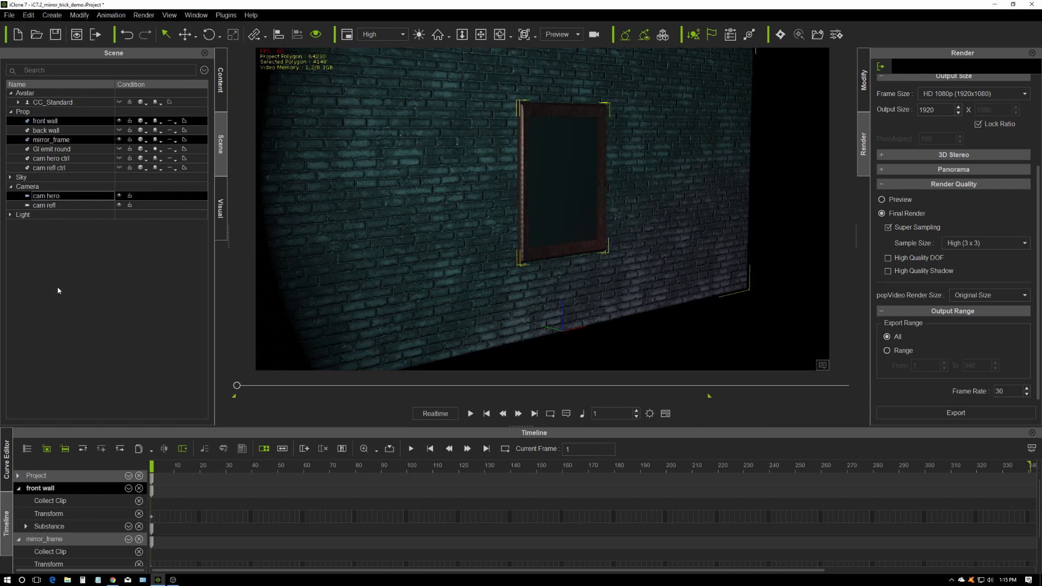
Export the selected objects as the FBX file iC_mirror_trick_demo using the Cinema 4D preset, 30 fps (NTSC) and the full frame range.
left_click(10, 14)
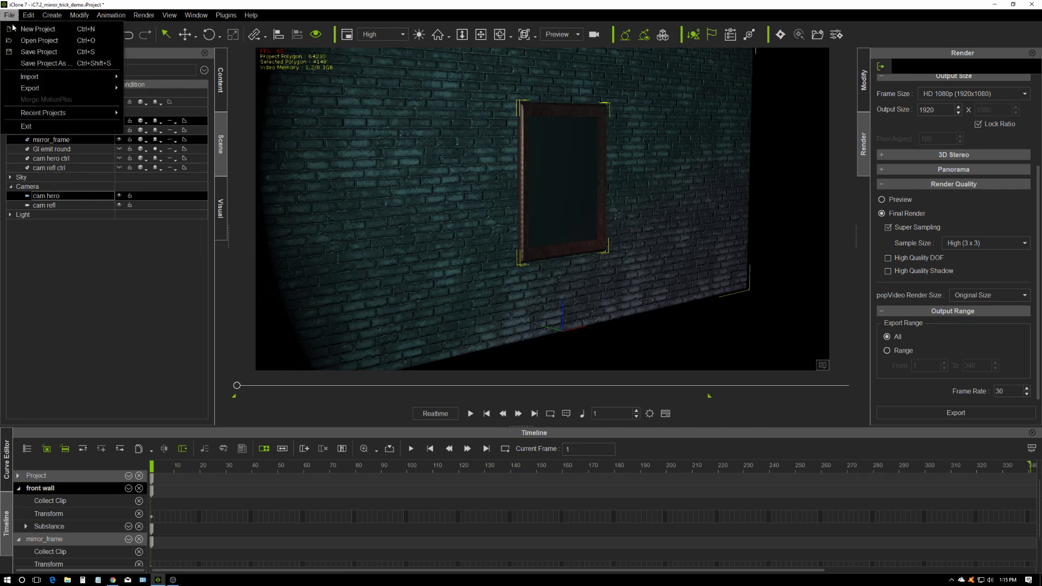
mouse_move(96, 88)
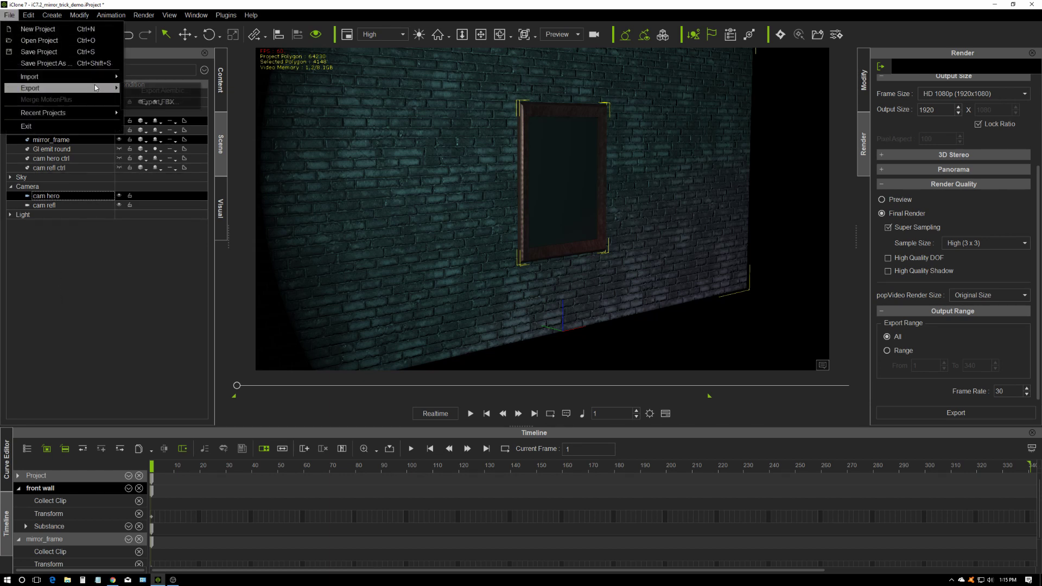
left_click(165, 102)
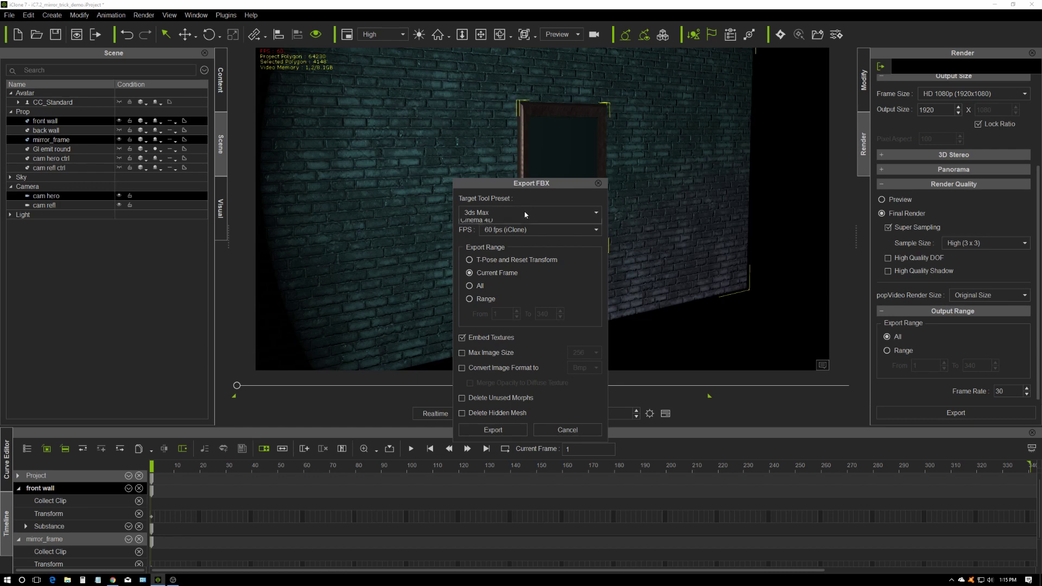
left_click(526, 215)
left_click(515, 271)
left_click(524, 231)
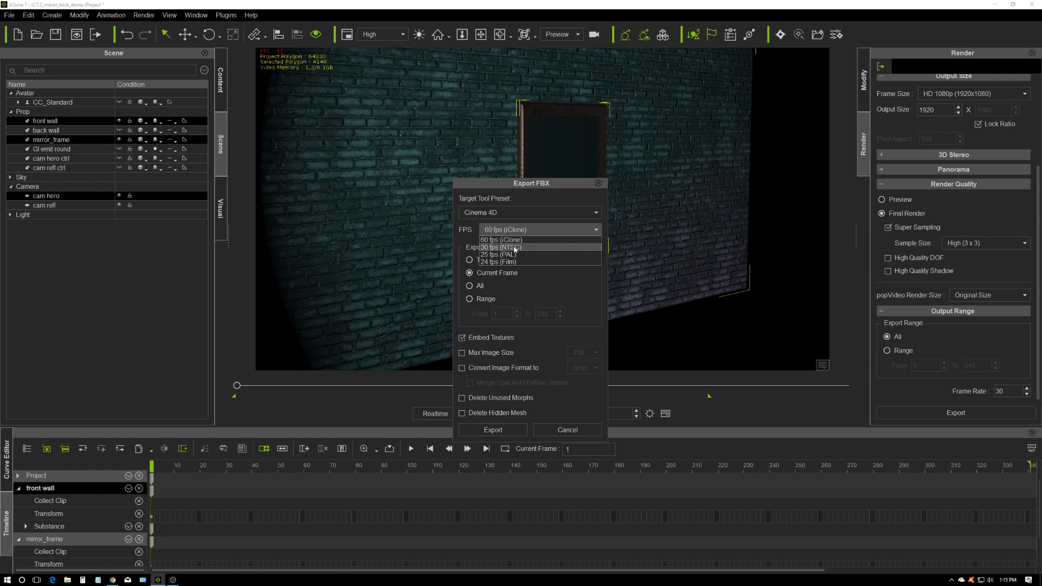
left_click(515, 248)
left_click(469, 285)
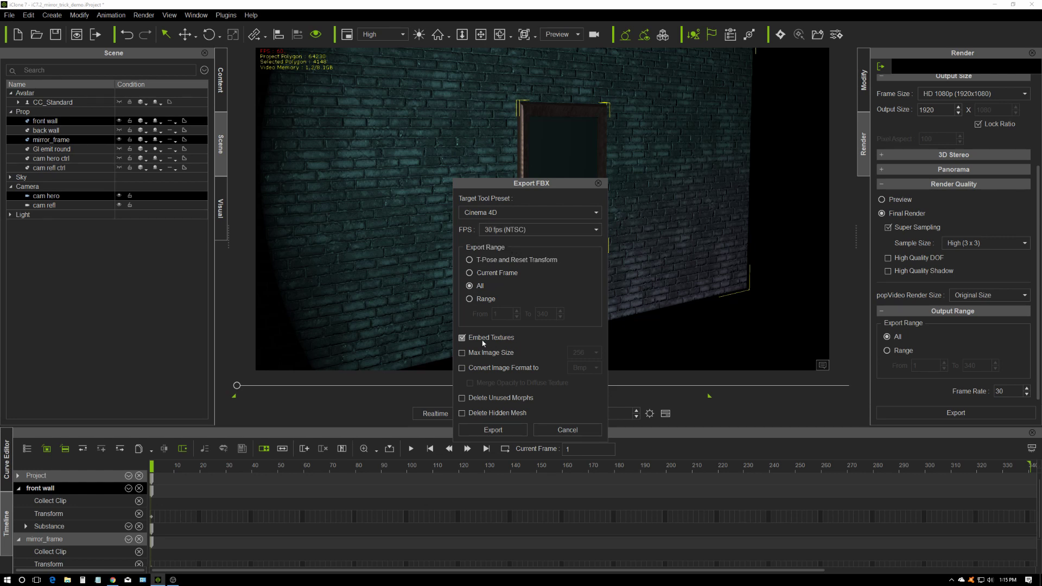
left_click(500, 431)
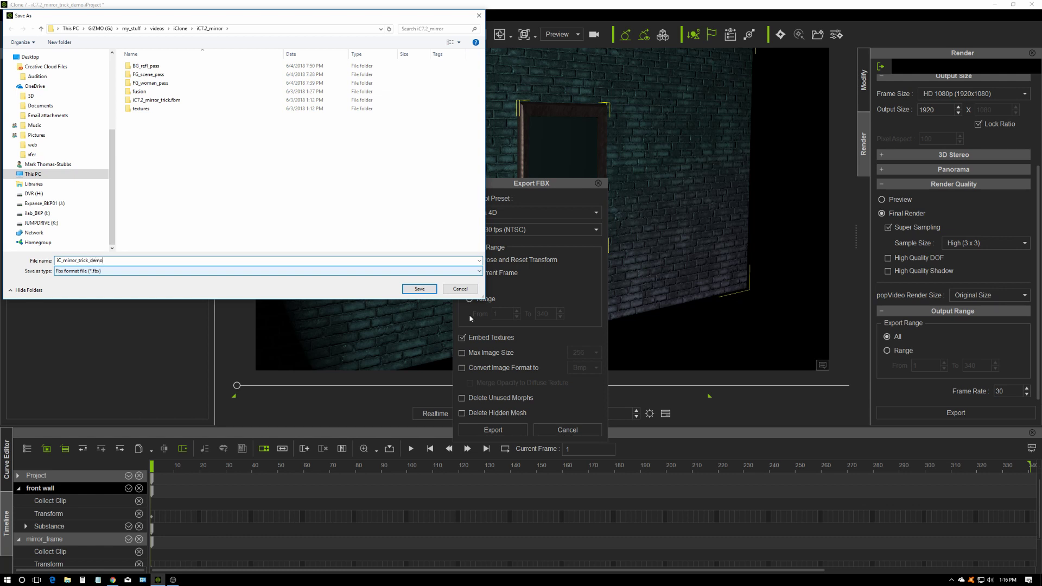
left_click(421, 289)
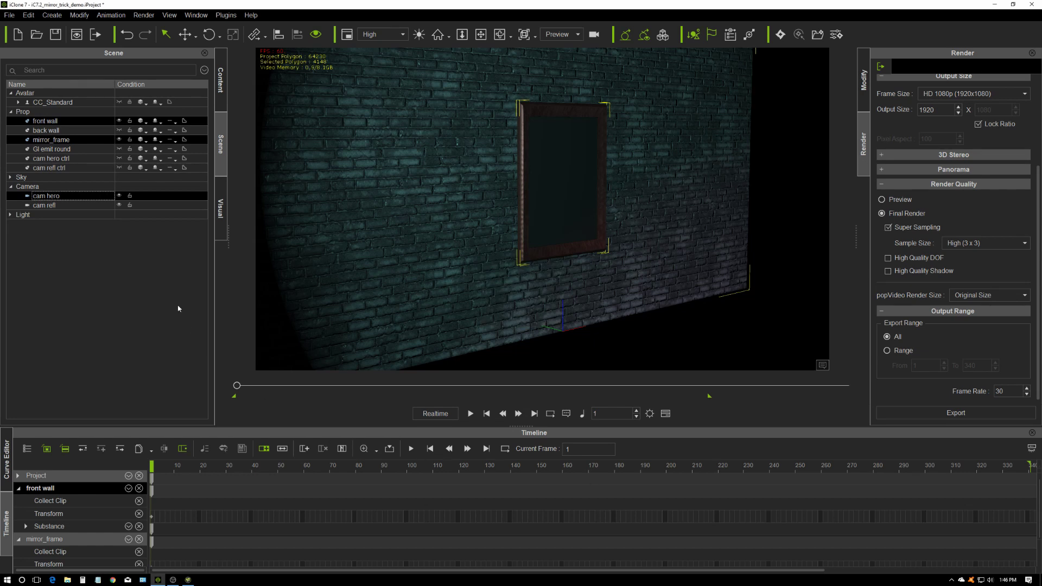
Save the iClone project and exit to Fusion Studio.
left_click(56, 35)
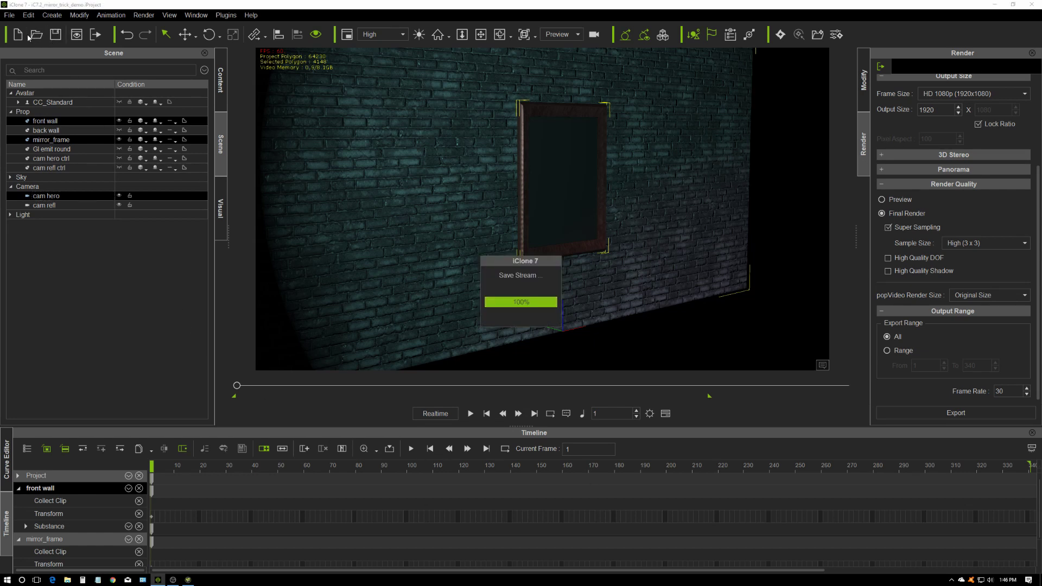
left_click(10, 14)
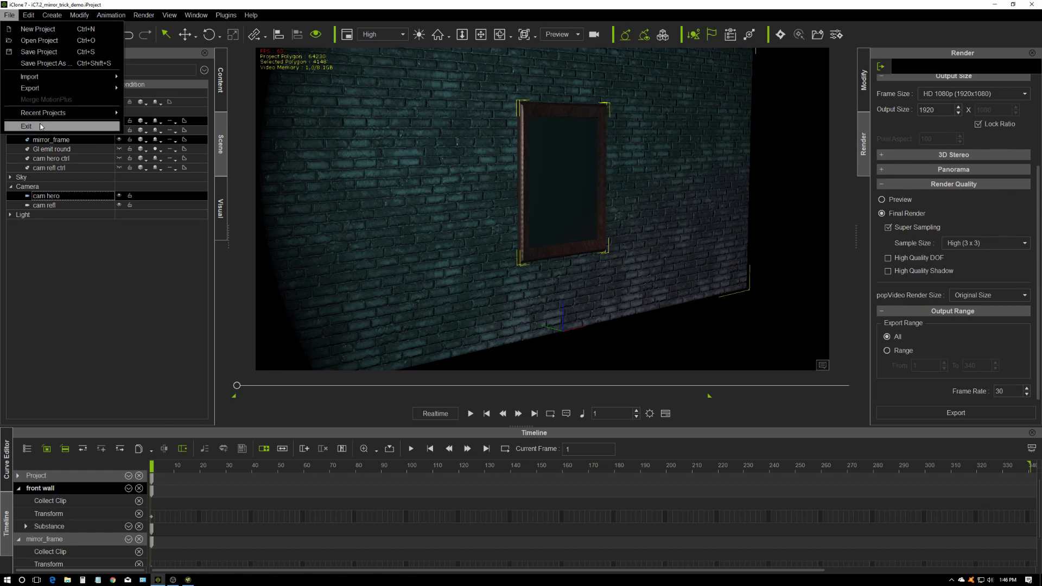
left_click(42, 126)
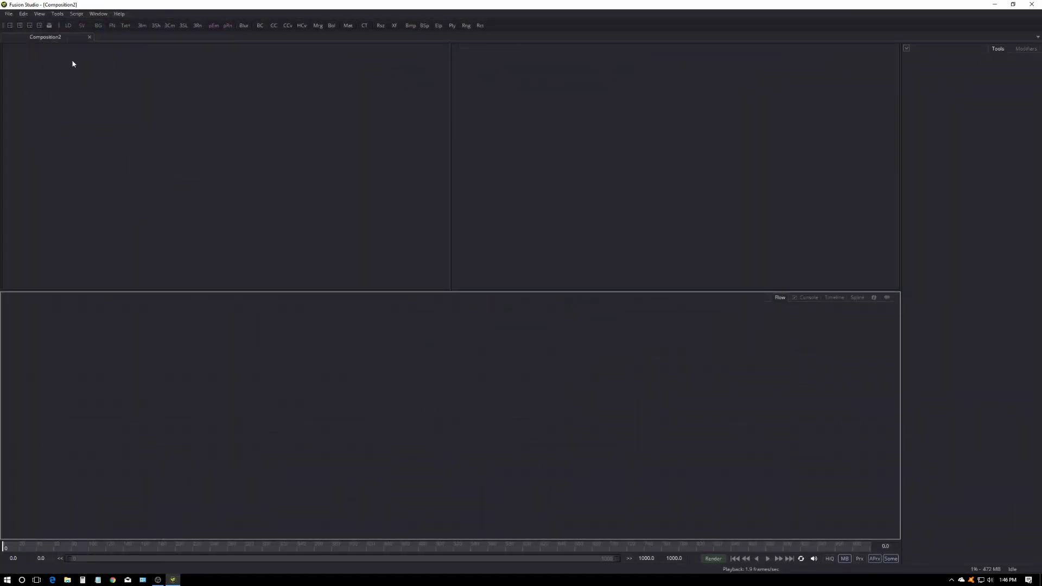
Load the FG_scene_pass PNG sequence into a new Loader and fit its image to the viewer.
left_click(68, 26)
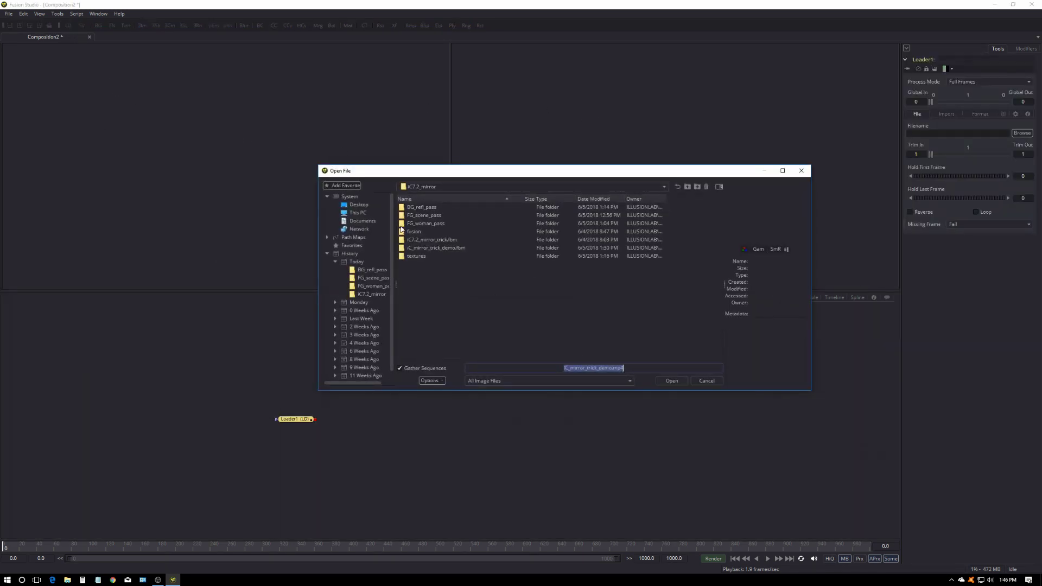
double_click(400, 215)
left_click(413, 207)
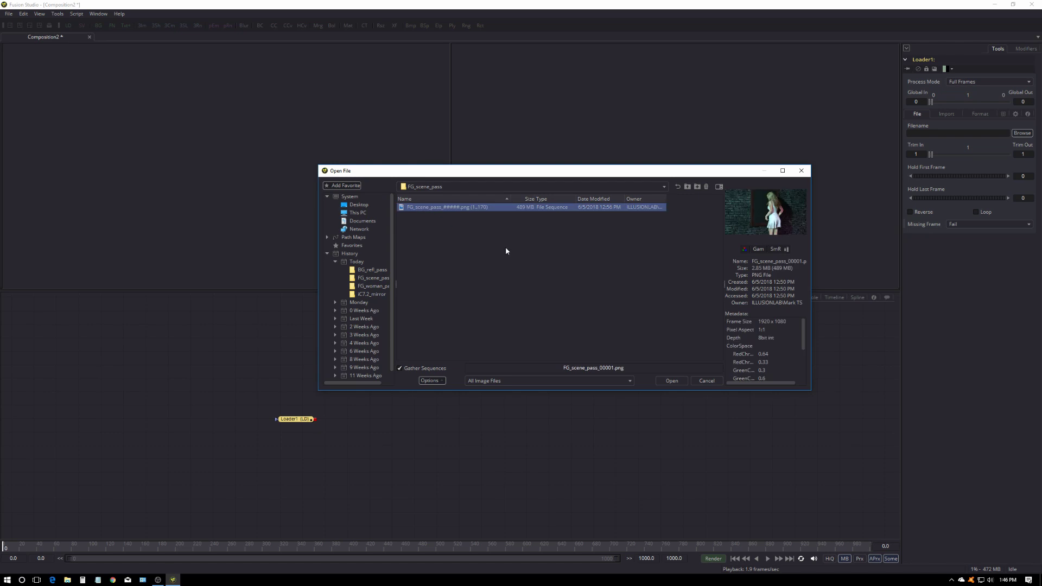
left_click(671, 380)
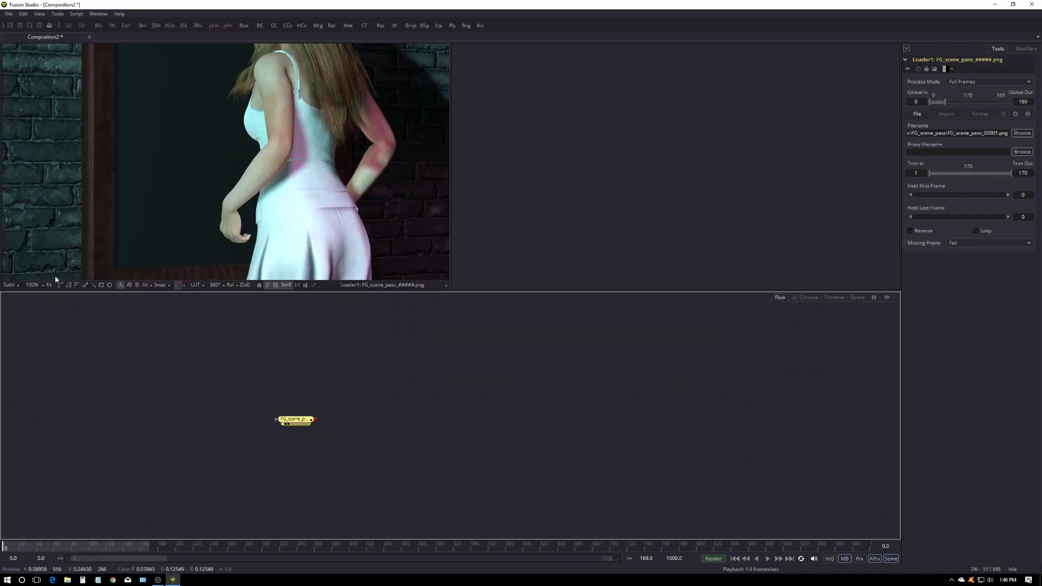
left_click(49, 285)
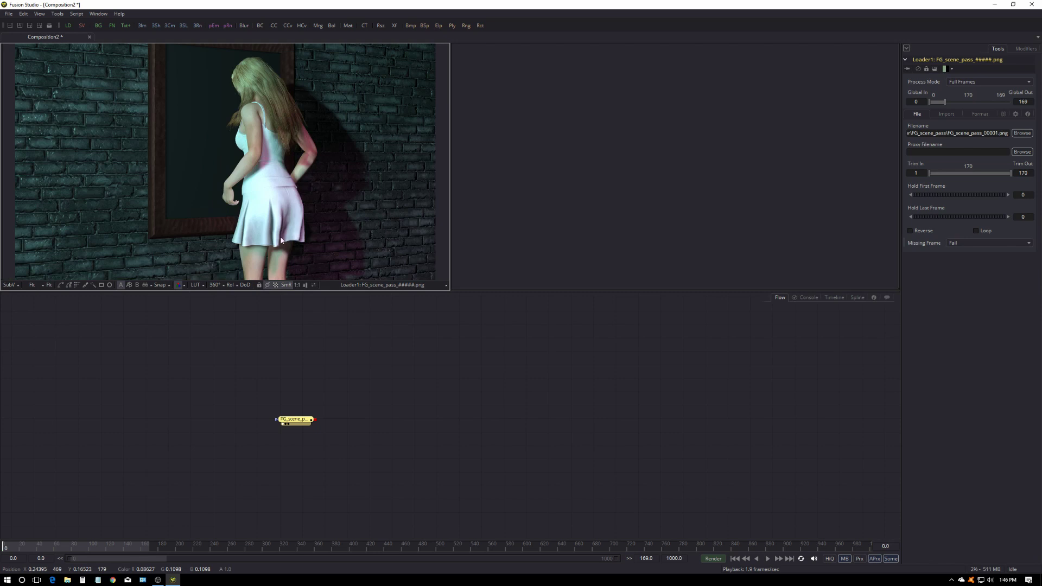
Change the layout to a single viewer showing the scene pass and enlarge it, keeping the loader node visible in the flow.
left_click(10, 26)
left_click_drag(299, 424, 272, 342)
left_click_drag(400, 291, 369, 426)
left_click_drag(266, 465, 314, 478)
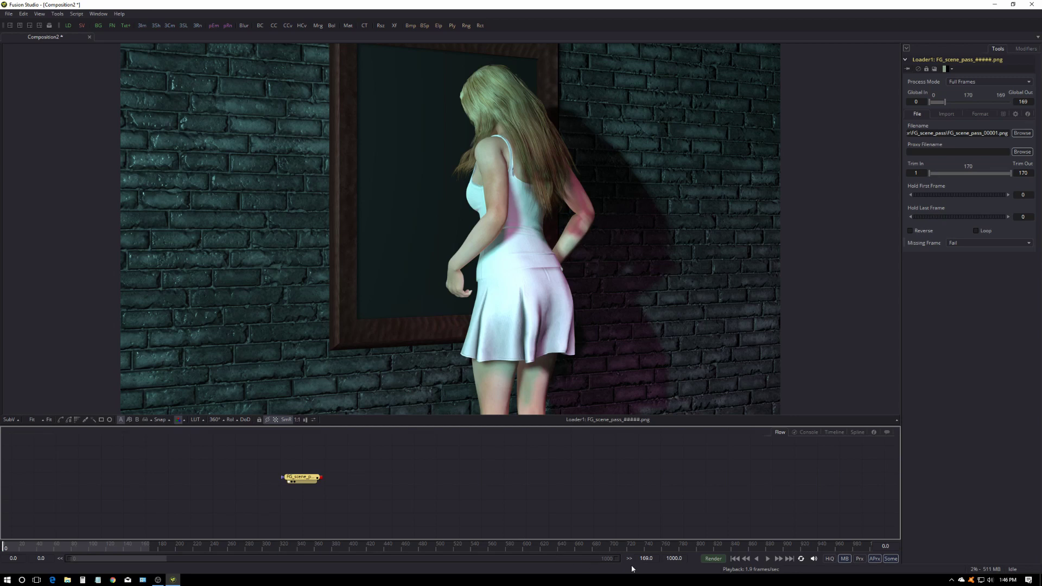
Set the composition's global end time to 169 and check the last and first frames.
left_click(674, 558)
type("169")
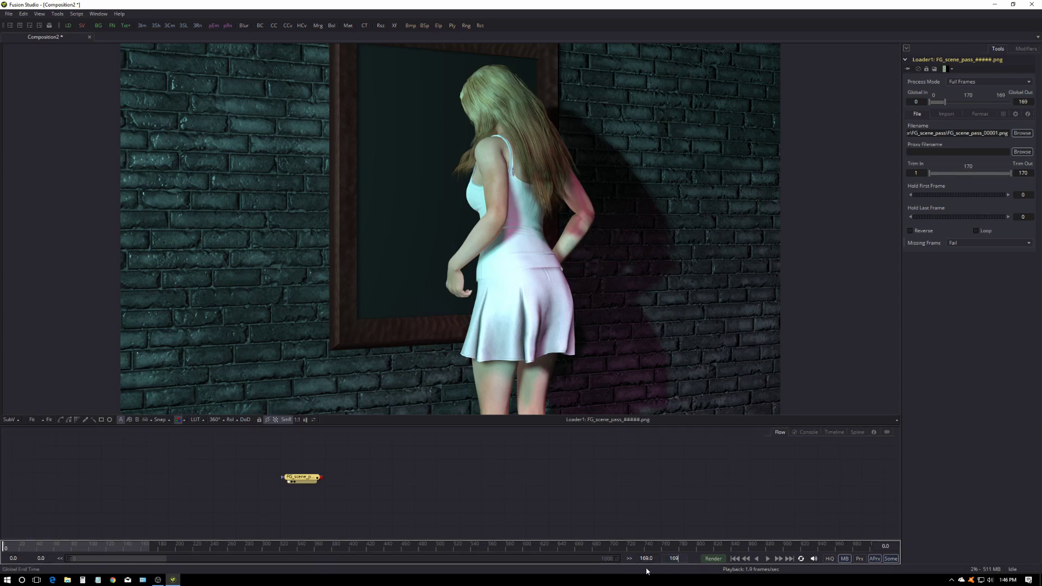
key("Return")
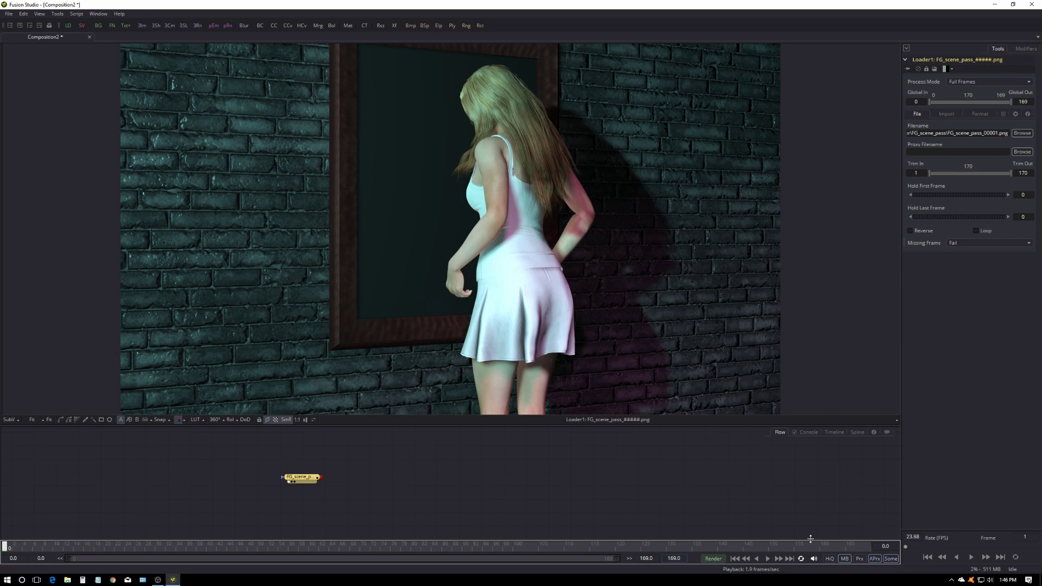
left_click(791, 559)
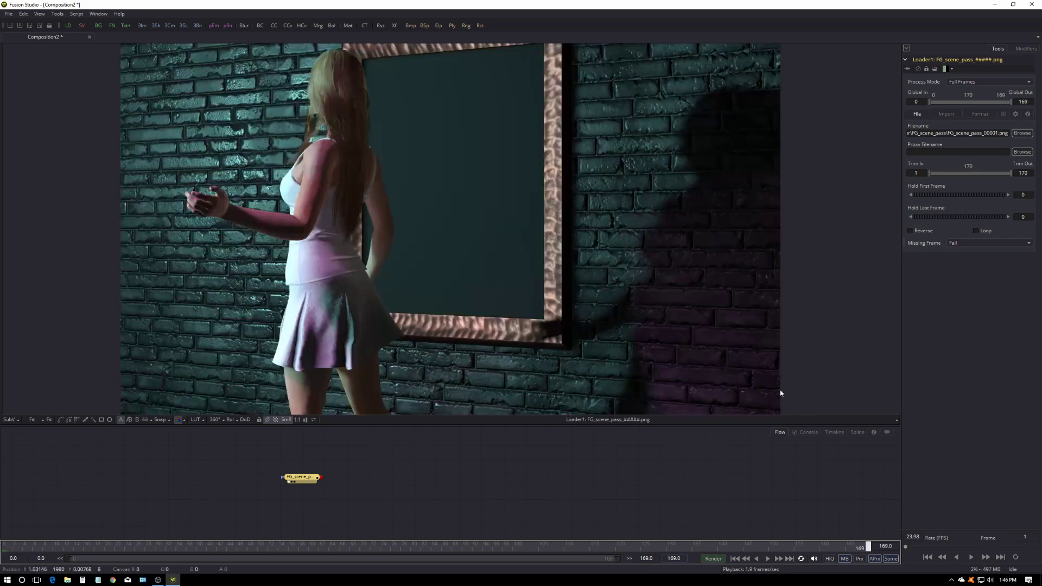
left_click(736, 559)
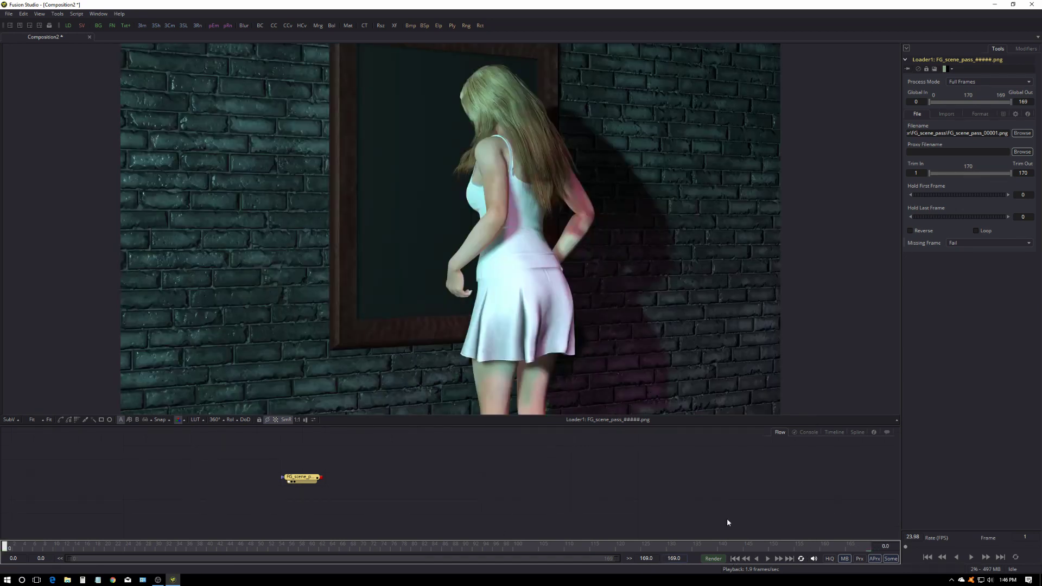
Move the scene loader aside, load the FG_woman_pass PNG sequence into a second Loader and show it in the viewer.
left_click_drag(307, 481, 201, 472)
left_click(230, 495)
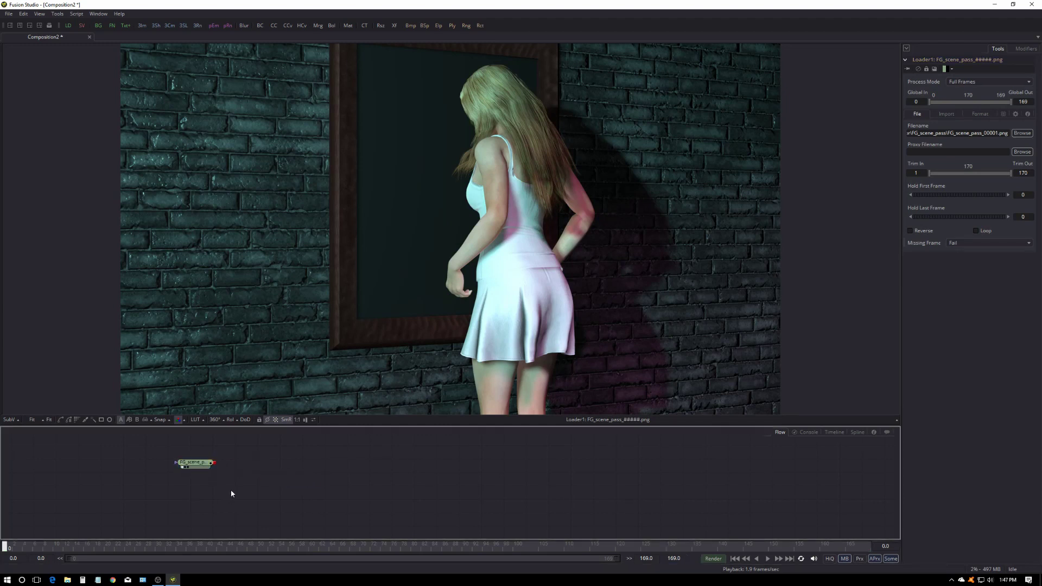
left_click(68, 25)
left_click(664, 187)
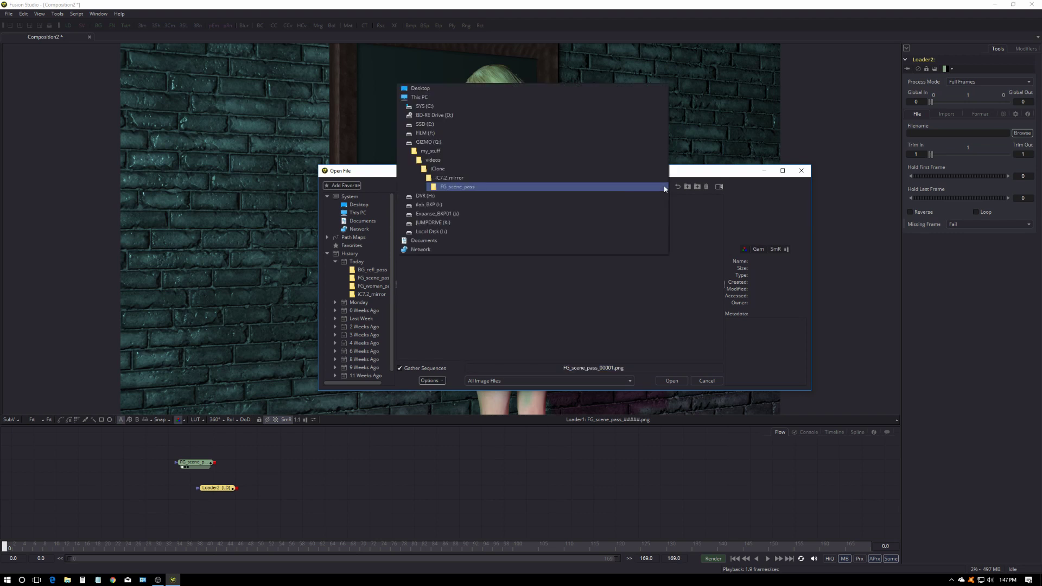
left_click(445, 178)
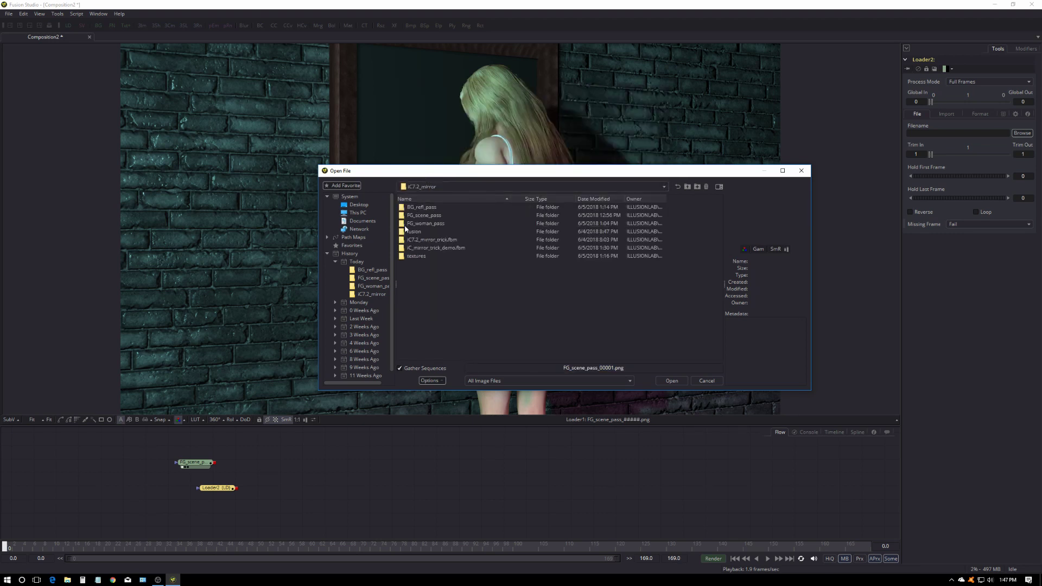
left_click(404, 225)
double_click(403, 224)
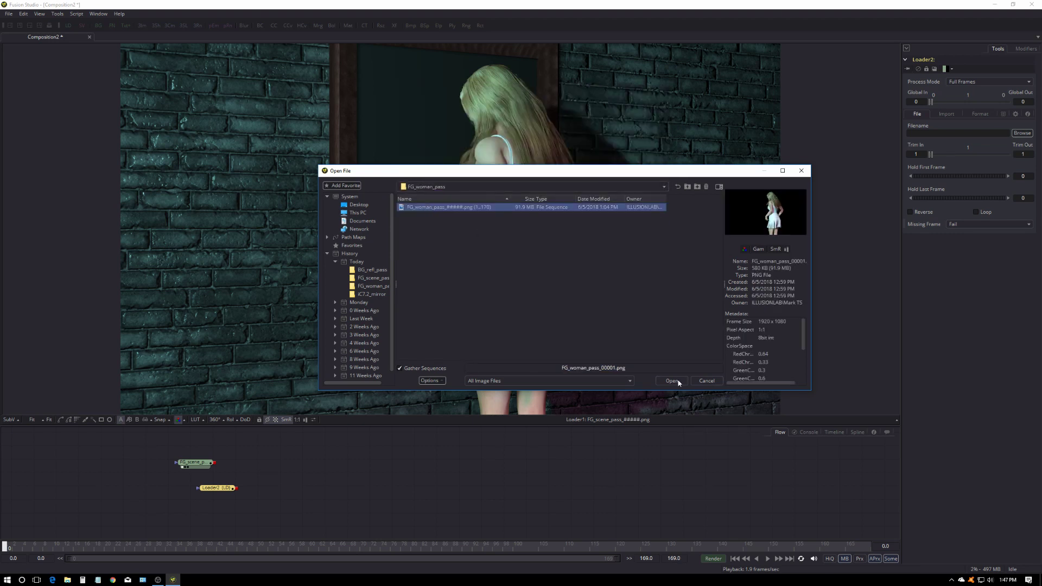
left_click(672, 381)
key("1")
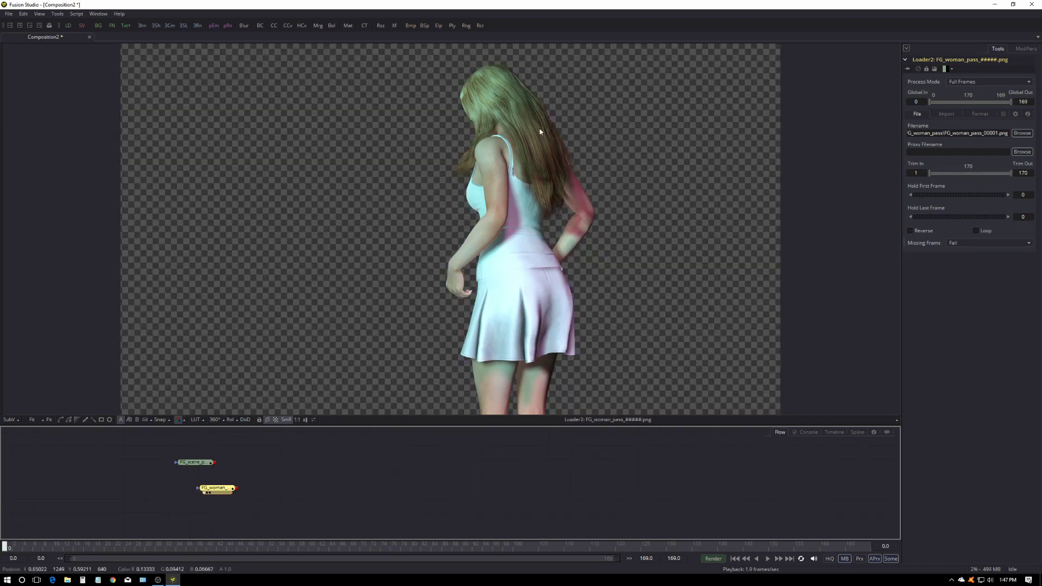
Place the woman loader beside the scene loader and load the BG_refl_pass PNG sequence into a third Loader.
left_click_drag(211, 493, 260, 468)
left_click(265, 488)
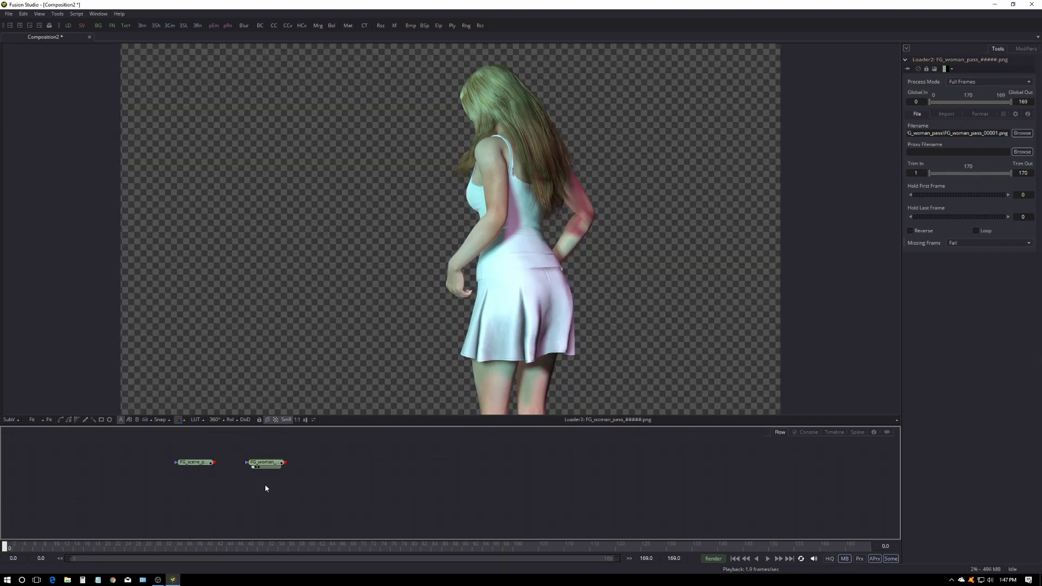
left_click(67, 27)
left_click(663, 187)
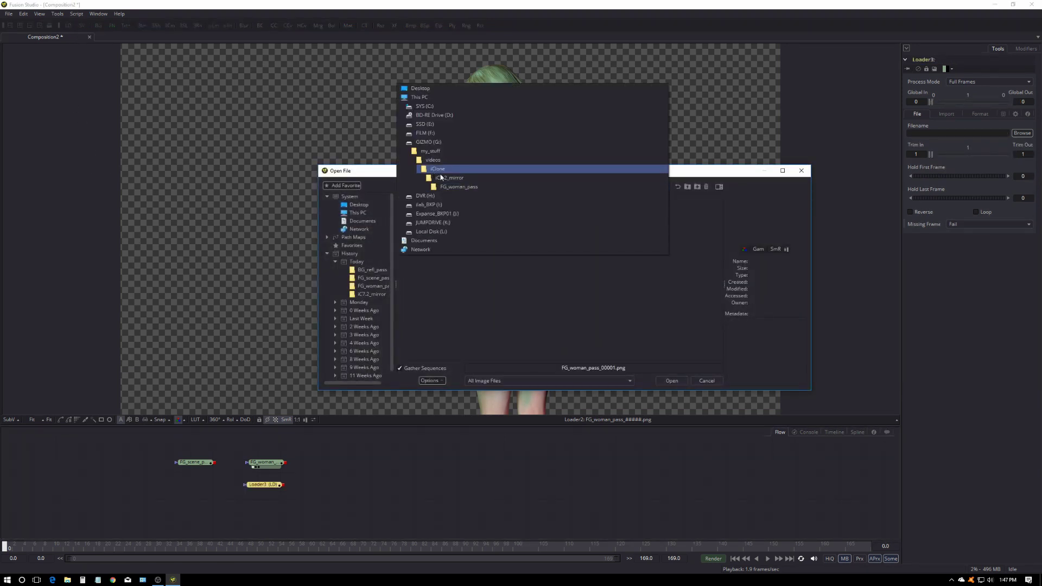
left_click(434, 176)
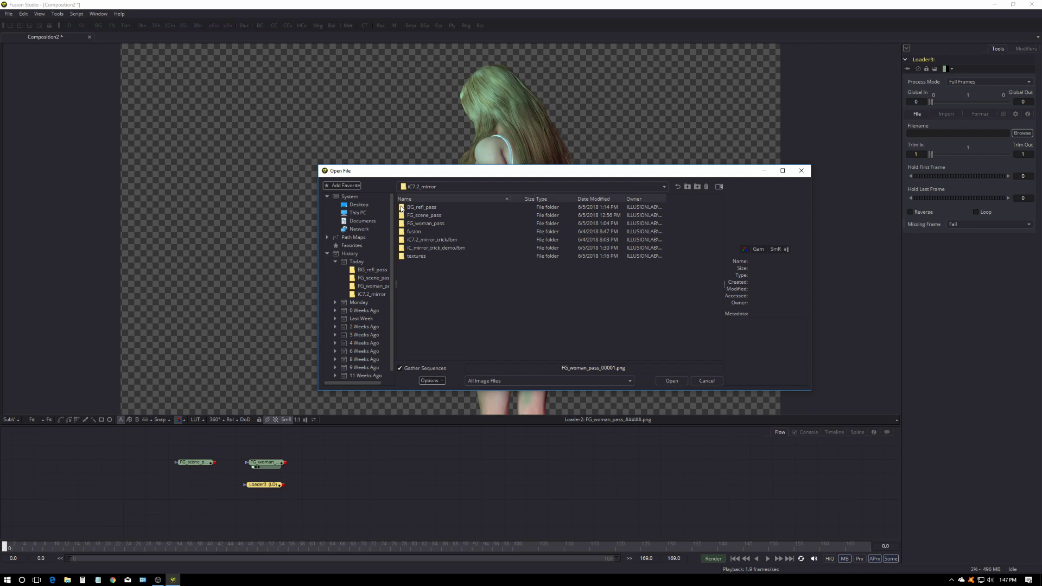
double_click(403, 207)
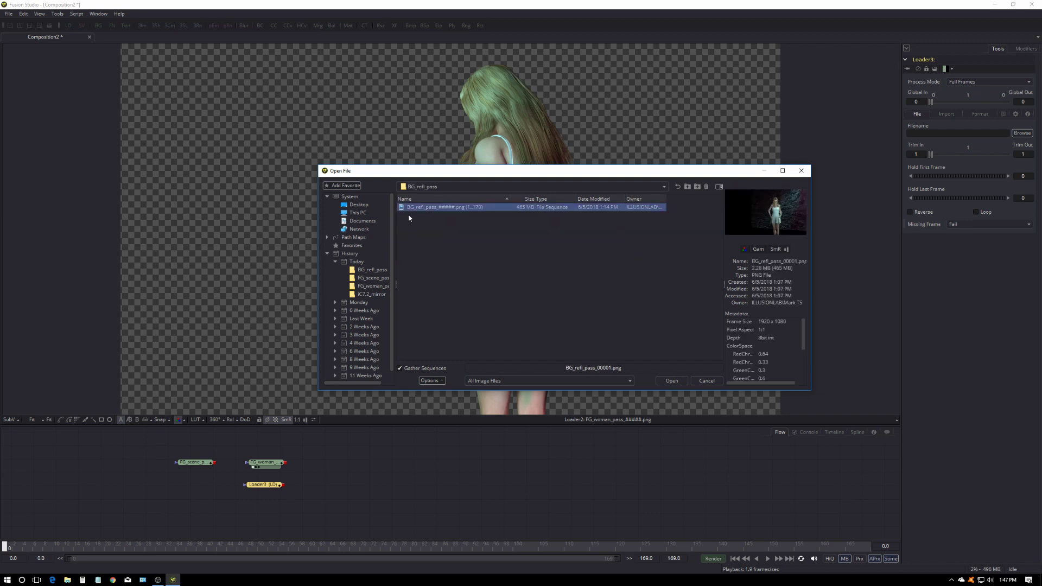
left_click(671, 381)
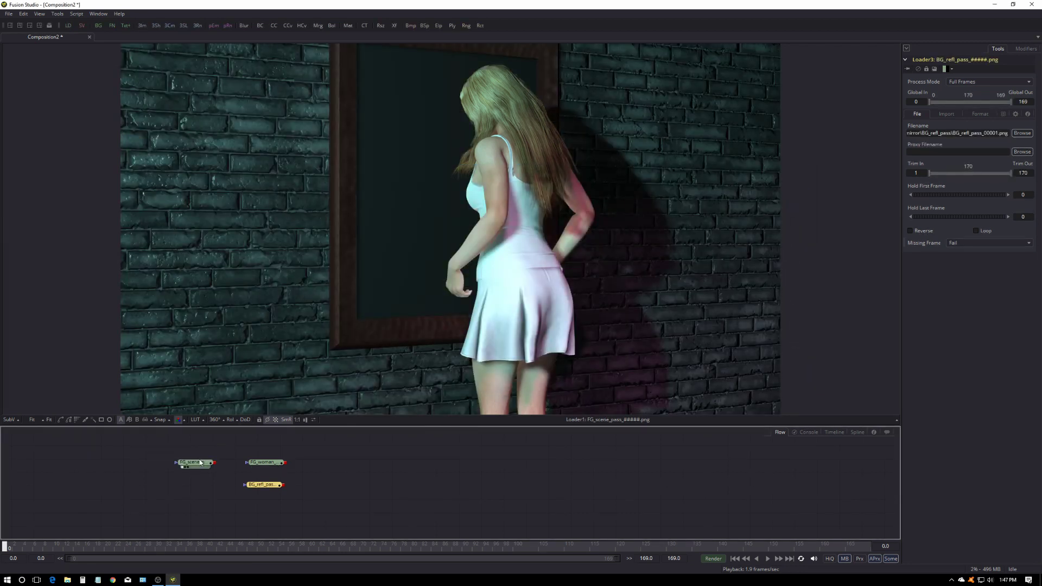
View the reflection pass, place its loader before the scene loader in the row, and show the scene pass in the viewer.
left_click(253, 489)
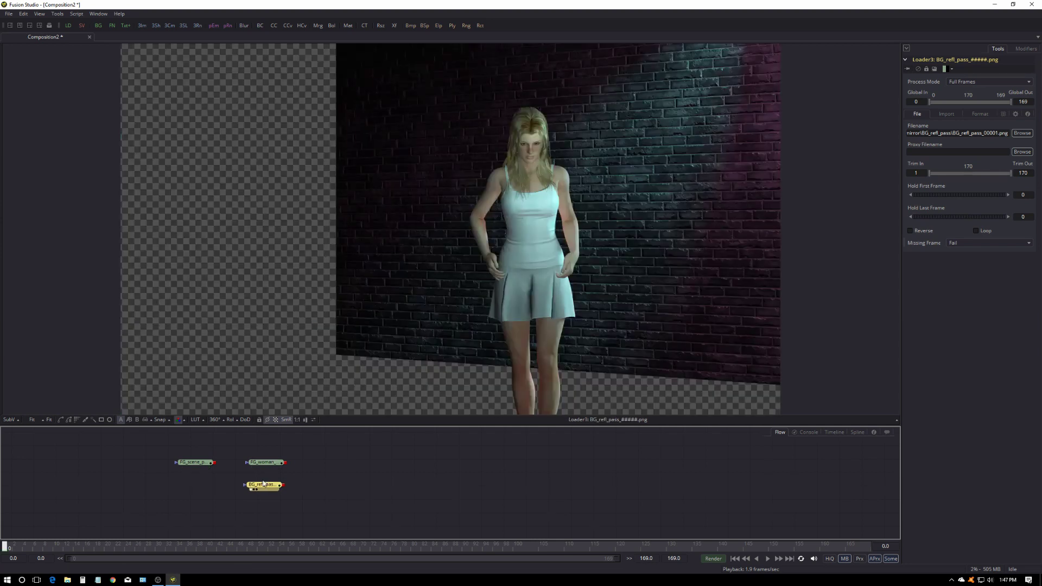
left_click_drag(267, 489, 133, 471)
left_click(197, 465)
left_click_drag(197, 465, 215, 379)
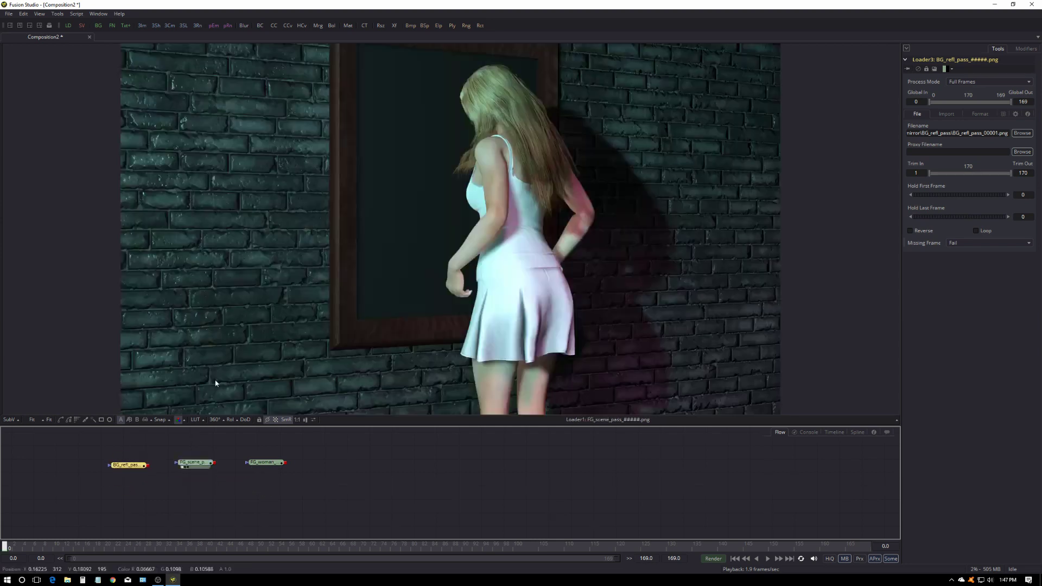
View the woman pass, then move all three pass loaders together to free space in the flow.
left_click_drag(265, 462, 257, 398)
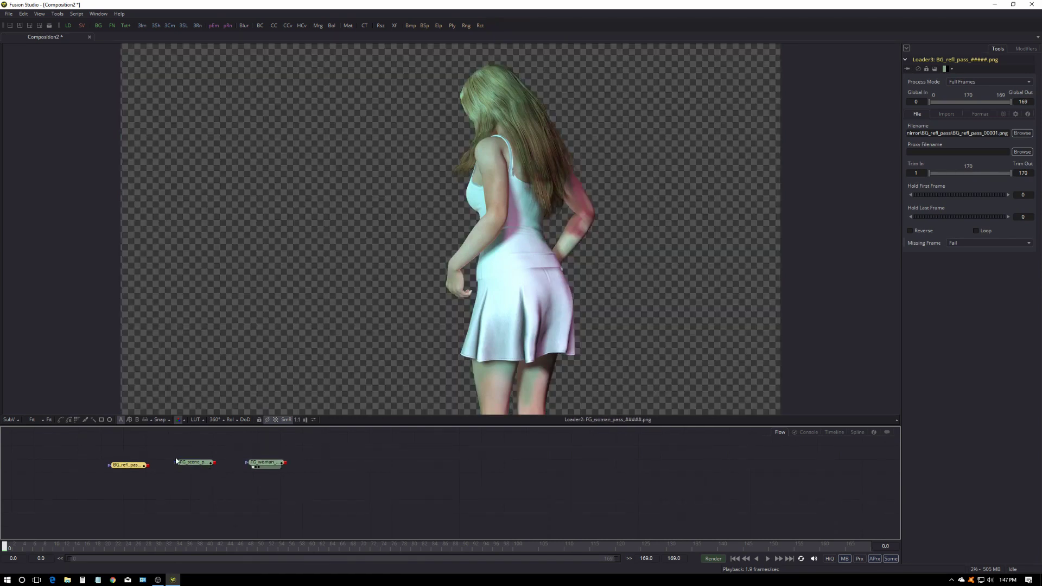
left_click(194, 464, "ctrl")
left_click(267, 462, "ctrl")
left_click_drag(276, 469, 691, 447)
left_click(593, 489)
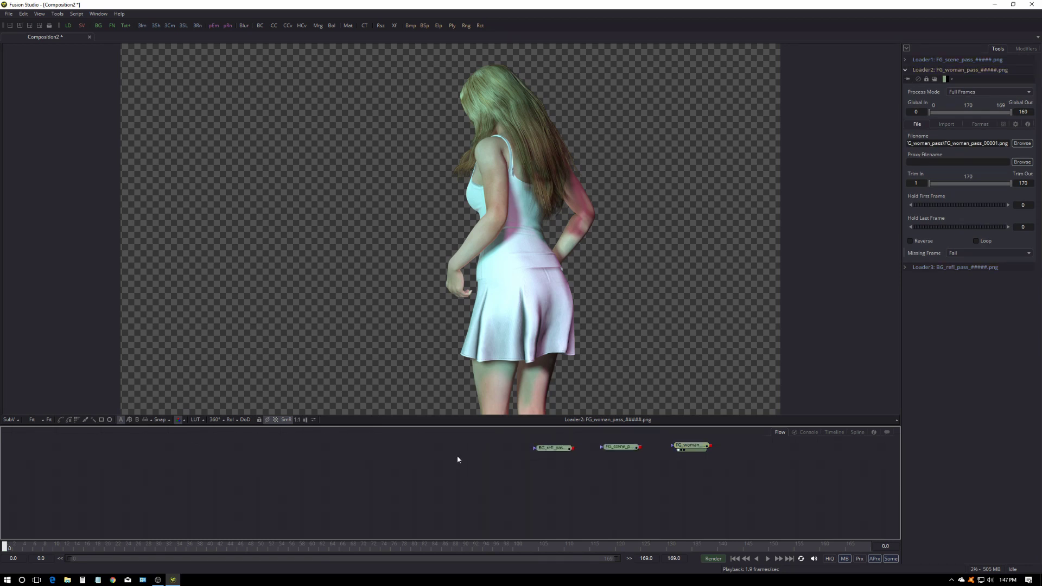
Import the FBX scene iC_mirror_trick_demo.fbx with its FBXExportClip_0 animation at 30 fps, merged into the existing document.
left_click(8, 15)
mouse_move(64, 116)
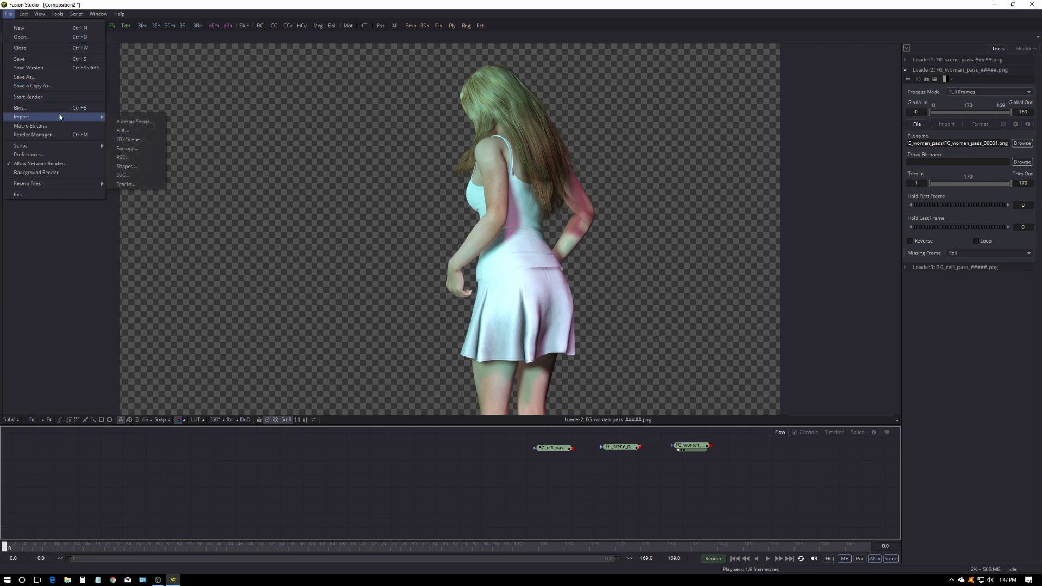
left_click(140, 141)
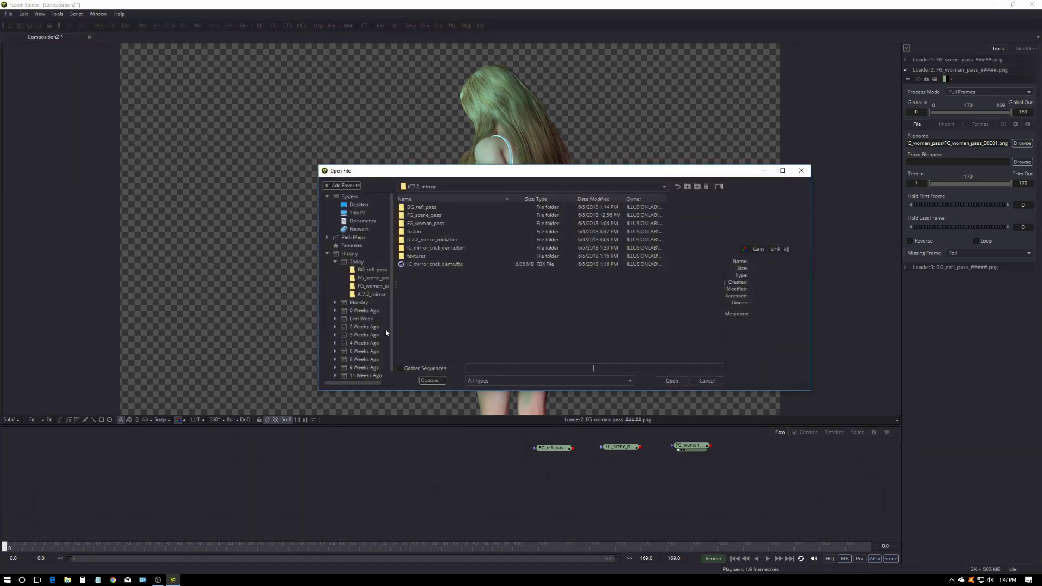
left_click(437, 264)
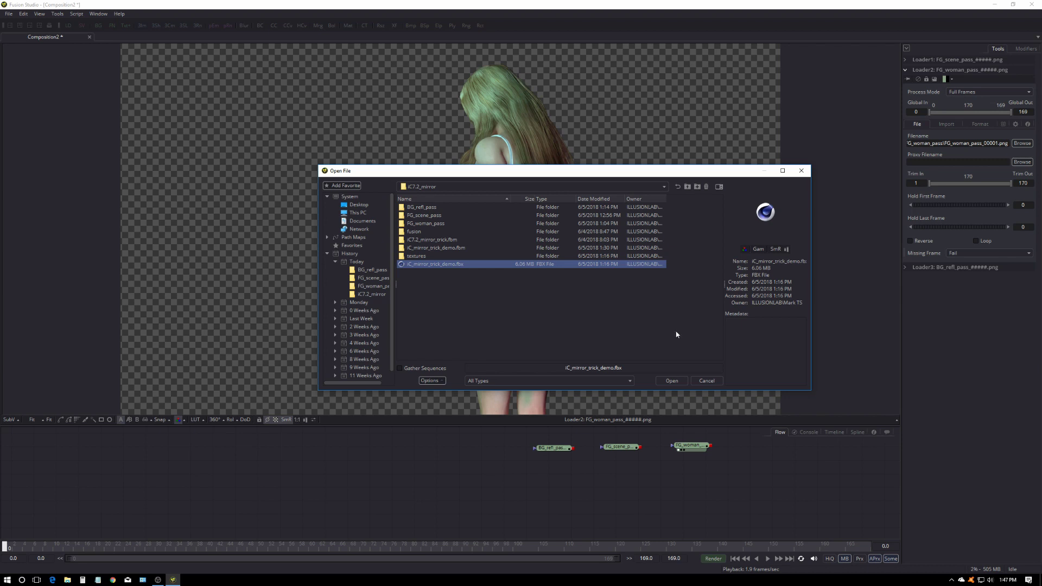
left_click(676, 382)
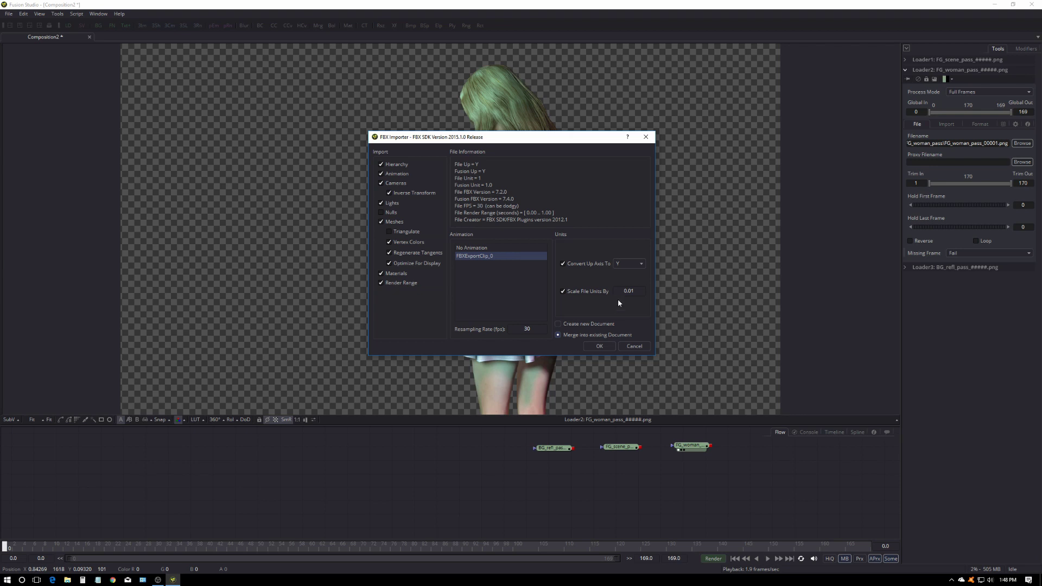
left_click(534, 330)
left_click(597, 345)
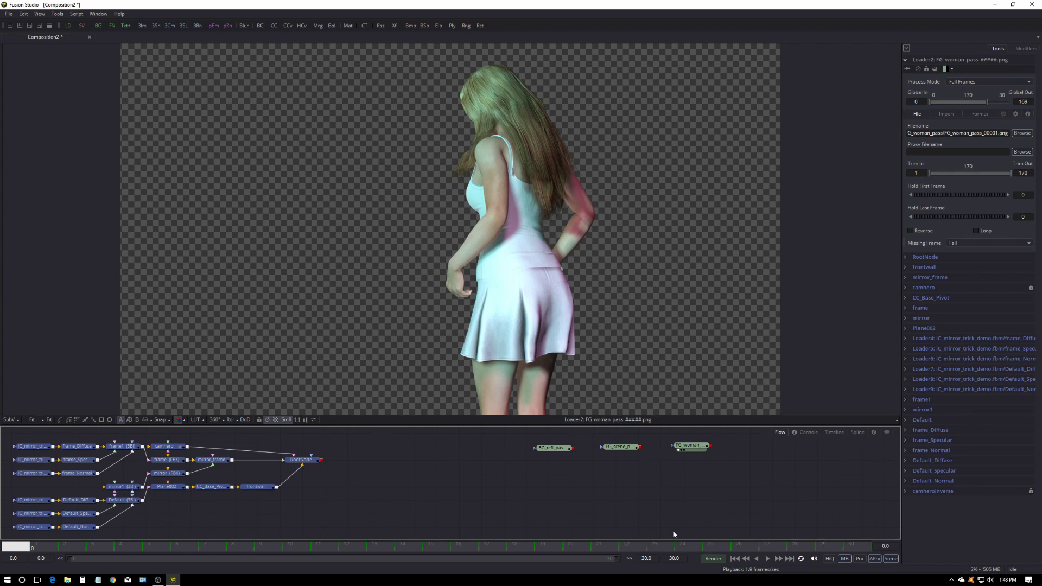
Set both the global end time and the render end time to 169.
left_click(673, 558)
type("169")
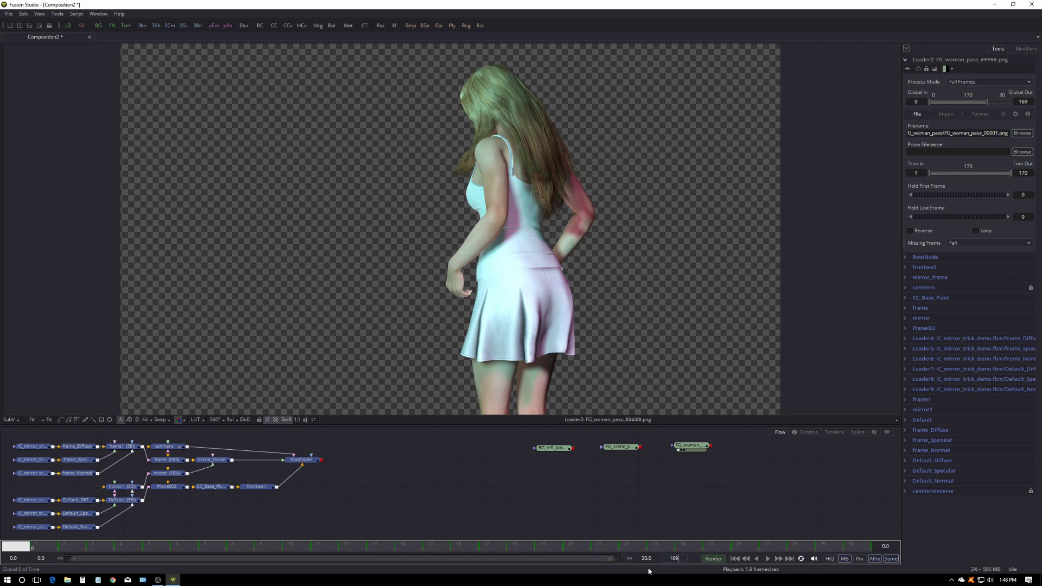
key("Return")
left_click(646, 557)
type("169")
key("Return")
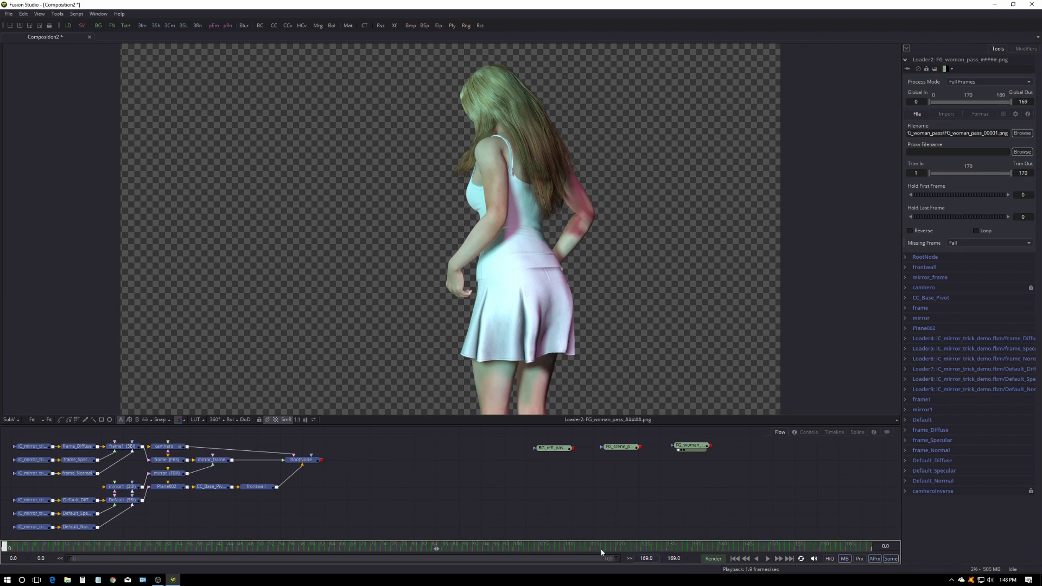
Show the imported RootNode scene in the viewer, play its camera animation and return to the start of the timeline.
left_click(328, 497)
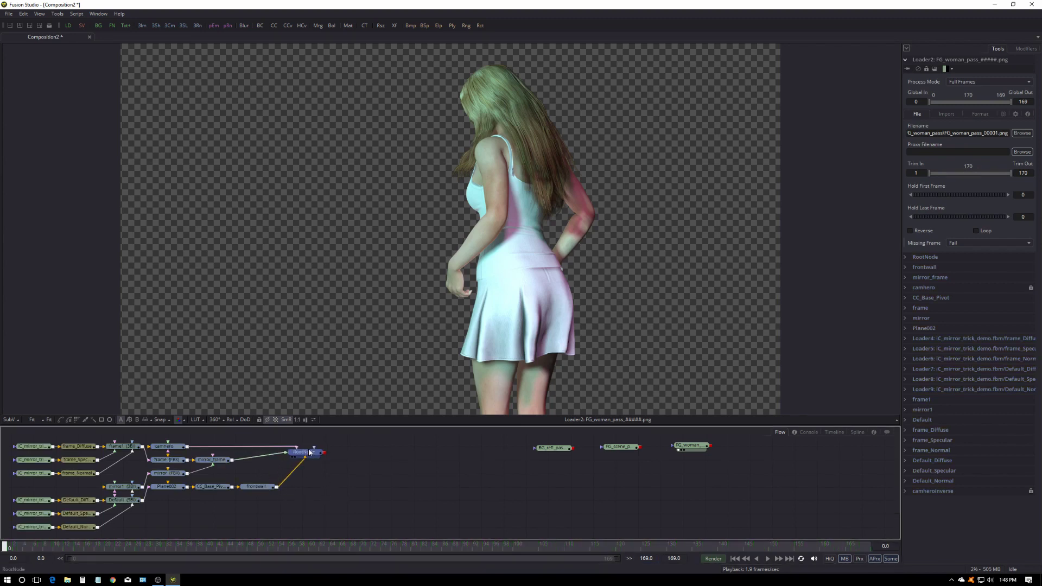
left_click_drag(301, 460, 320, 391)
middle_click_drag(602, 282, 490, 344, "ctrl")
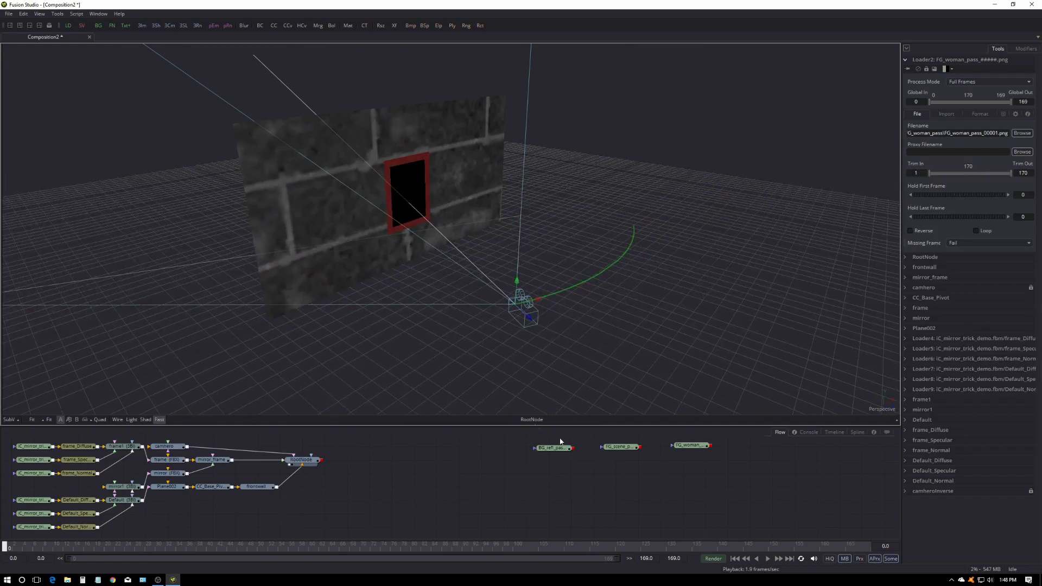
left_click(767, 559)
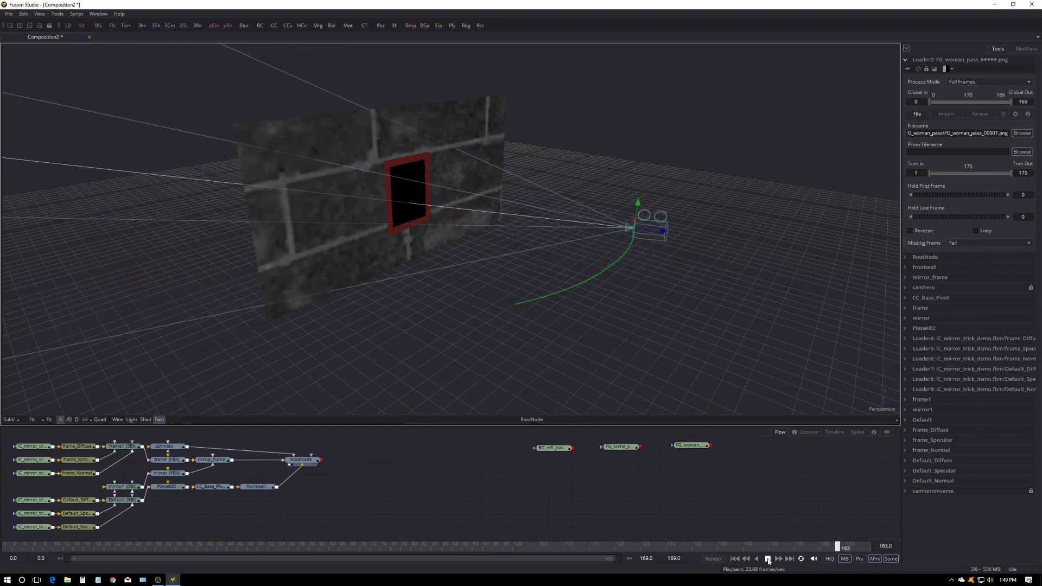
key("space")
left_click_drag(863, 546, 10, 549)
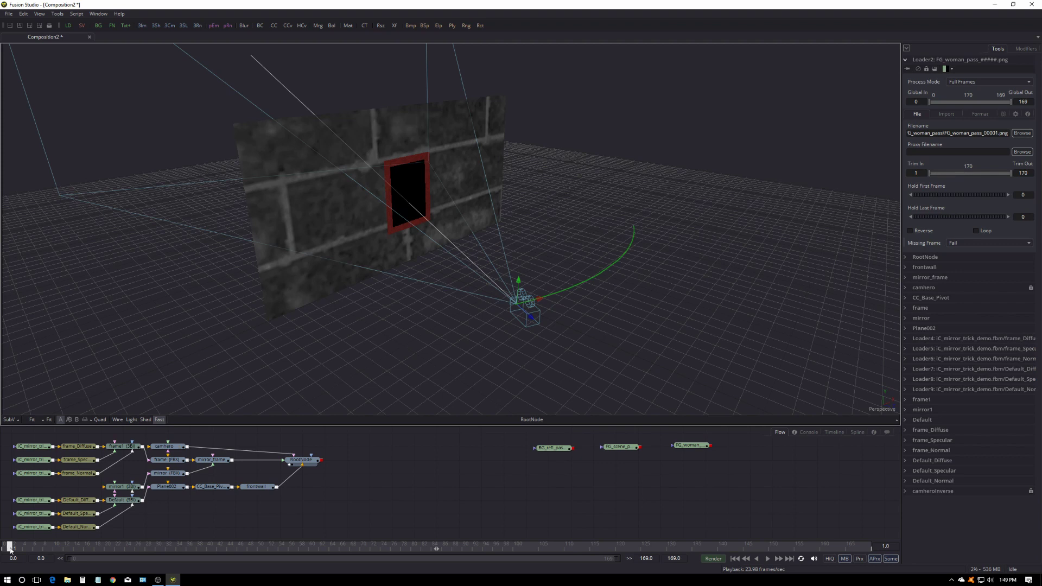
left_click_drag(10, 549, 10, 550)
Place the camhero node above RootNode and remove its focal length animation, relocking the camera and returning to frame 0.
left_click_drag(173, 448, 301, 449)
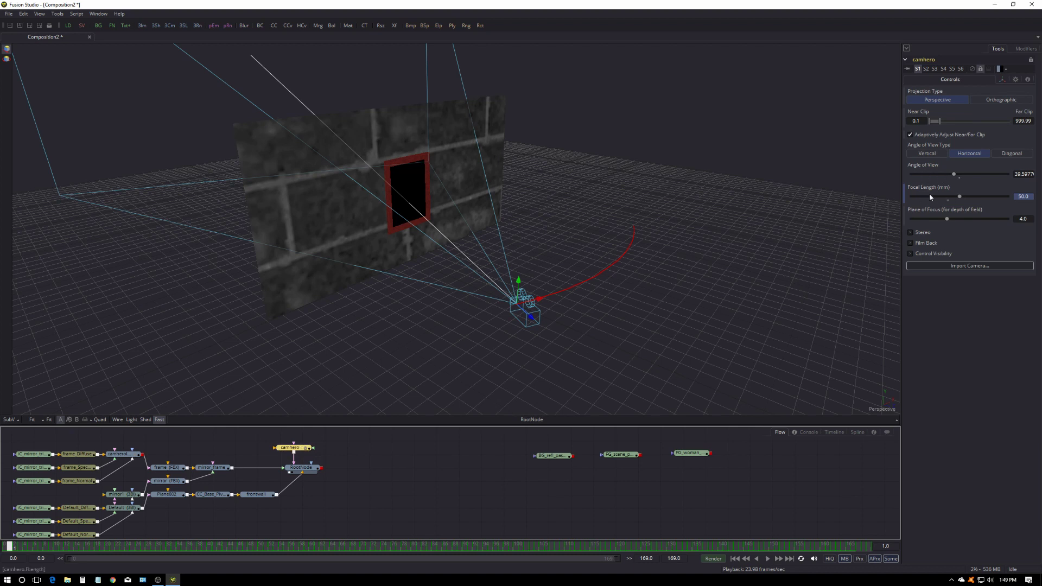
left_click_drag(11, 548, 301, 544)
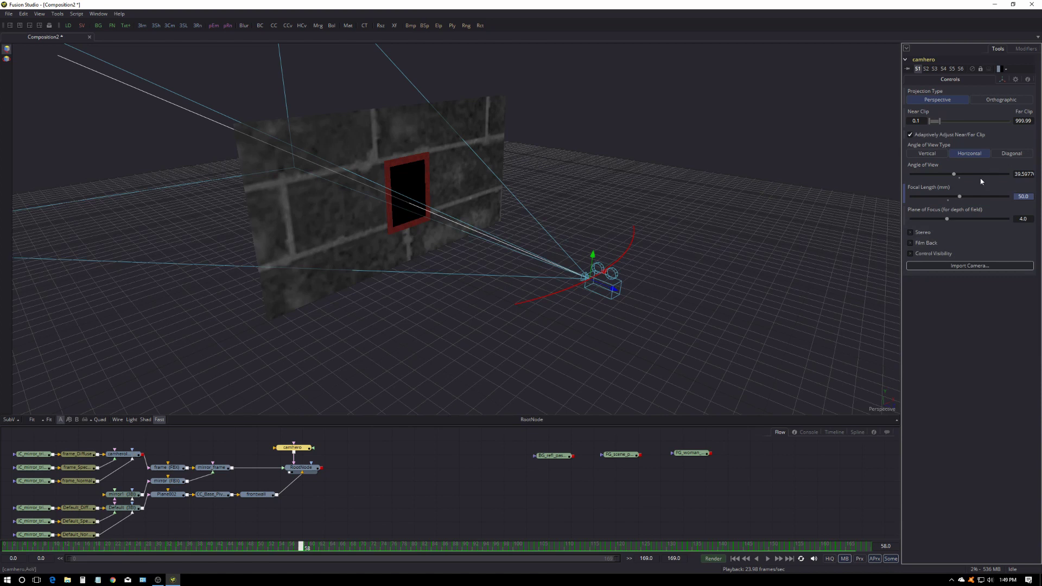
right_click(930, 189)
key("Escape")
right_click(924, 188)
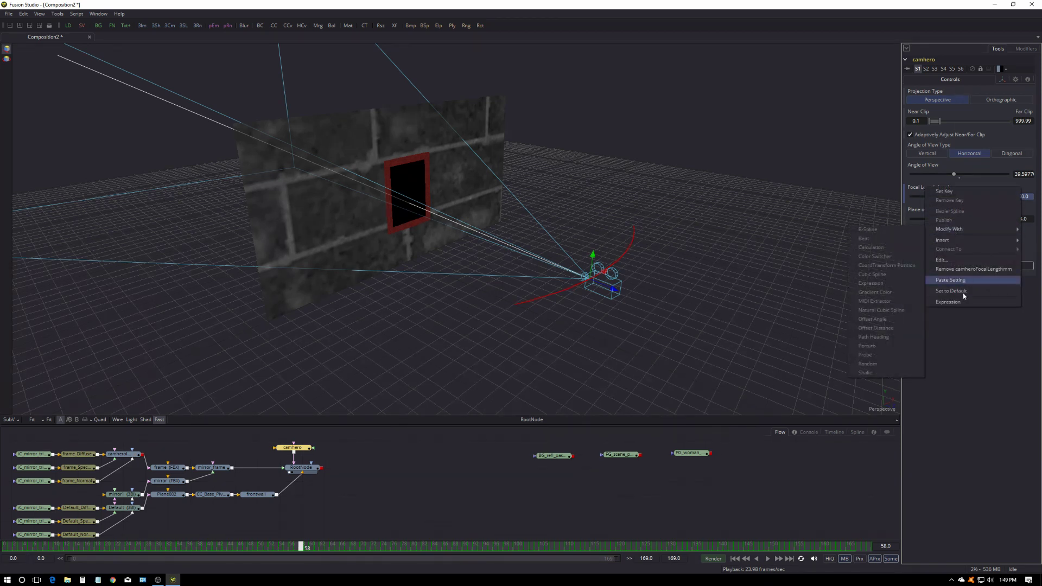
left_click(1014, 270)
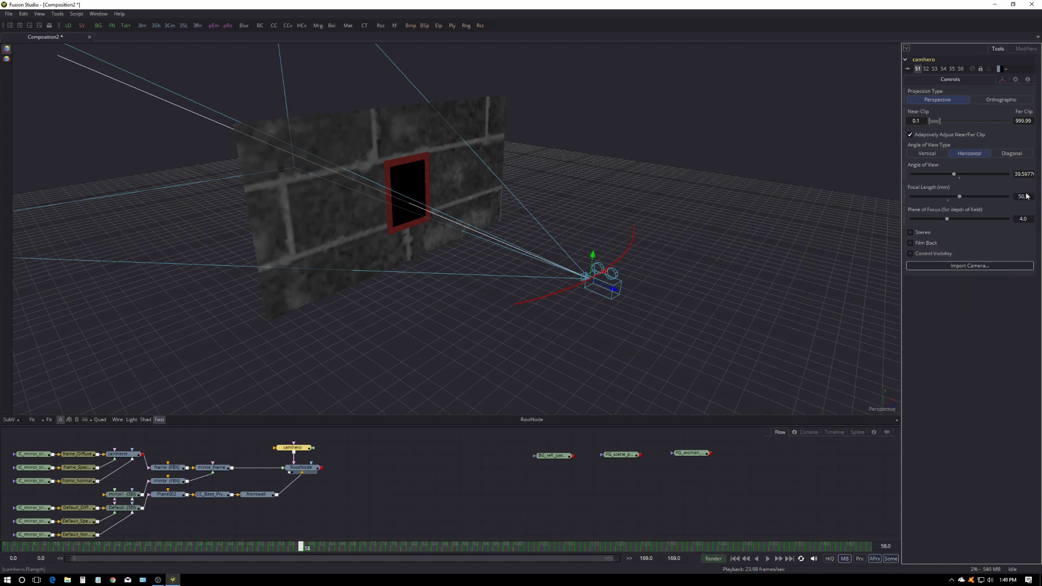
left_click(981, 69)
left_click_drag(301, 550, 3, 545)
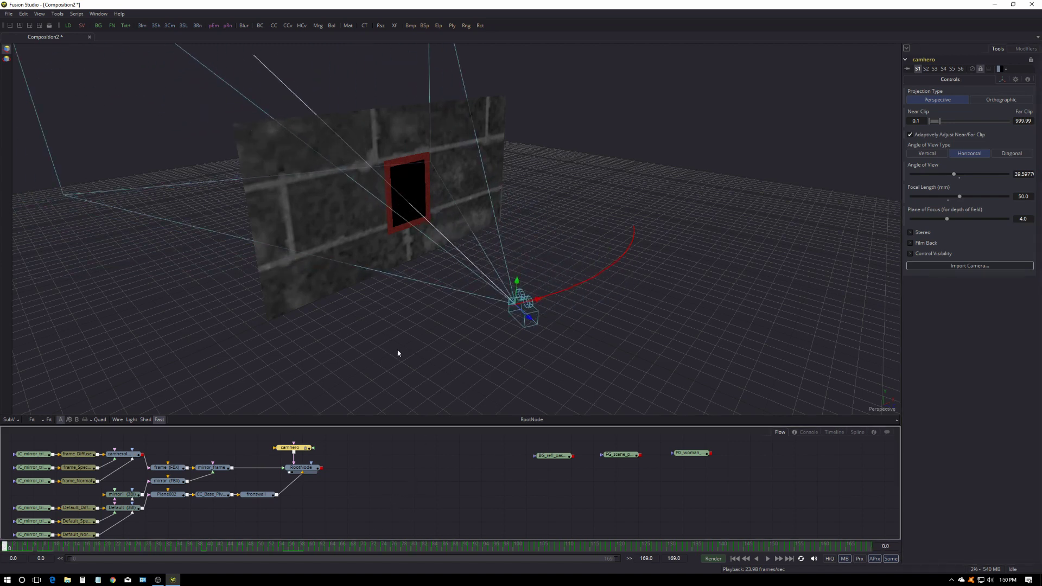
Compare the rendered passes with the imported RootNode 3D scene by switching between them in the viewer.
middle_click_drag(468, 311, 415, 270, "alt")
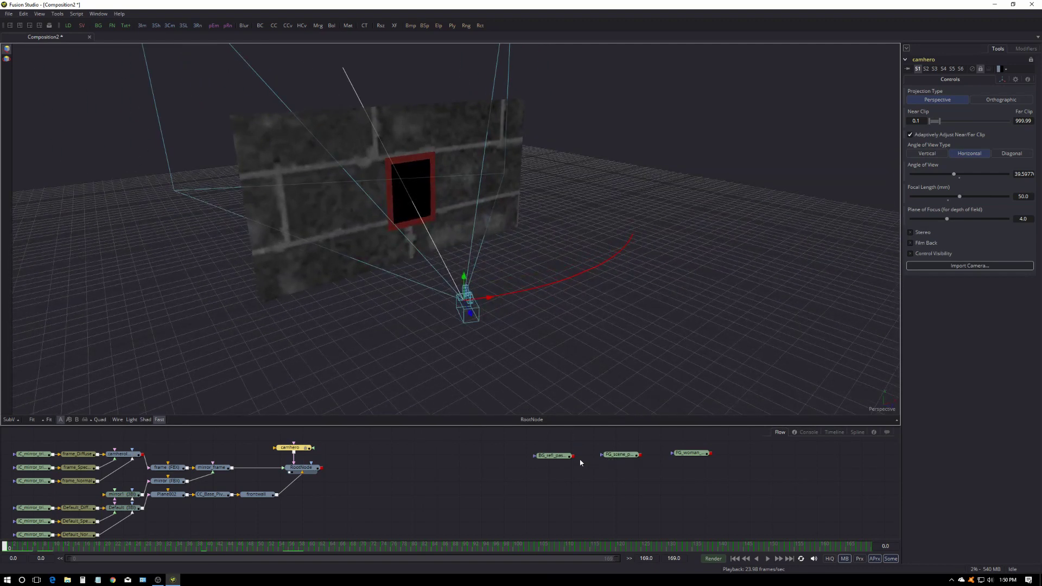
left_click_drag(619, 454, 597, 325)
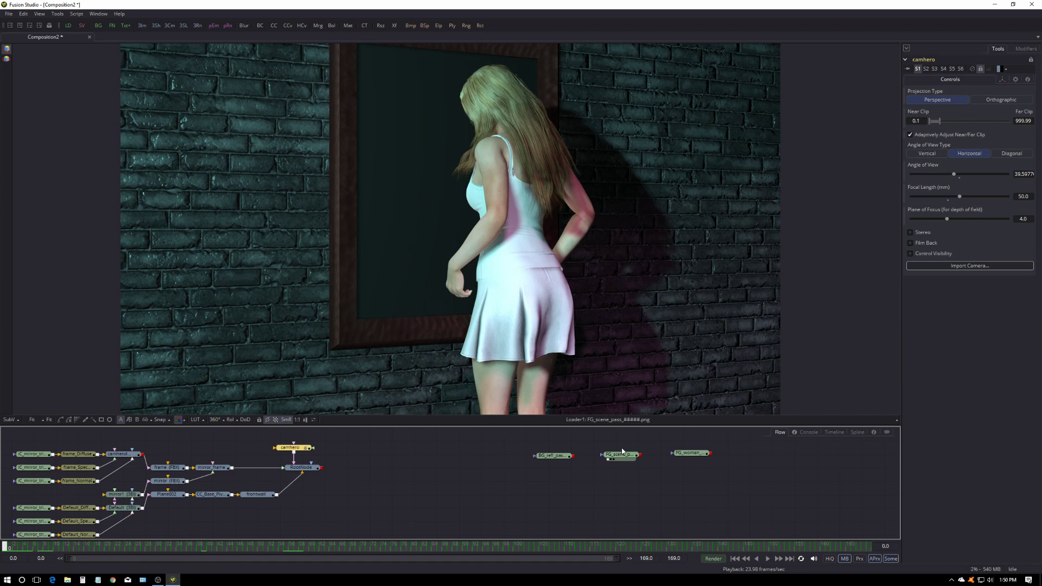
left_click_drag(689, 452, 660, 239)
left_click_drag(620, 454, 604, 303)
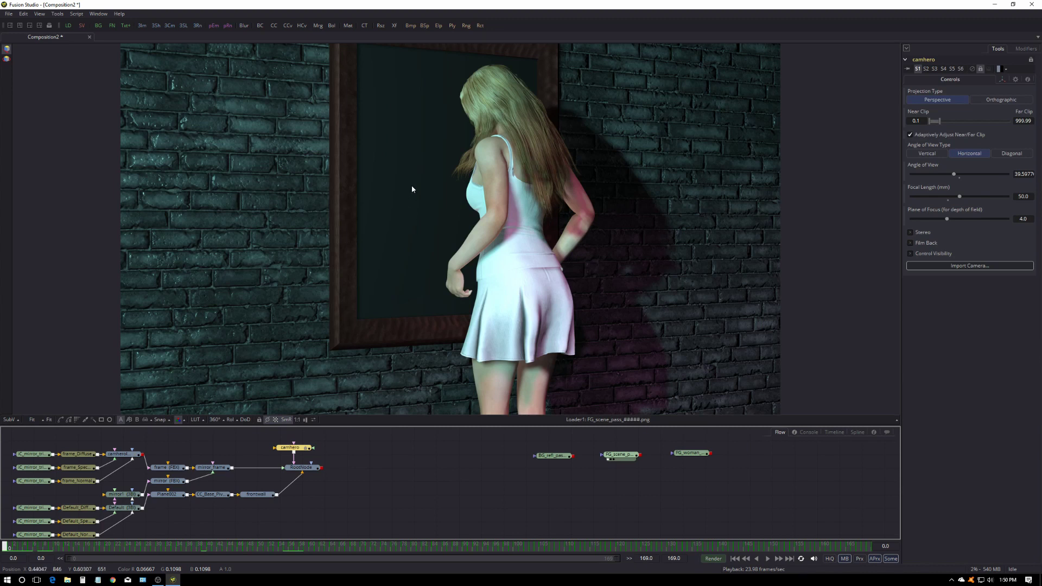
left_click_drag(301, 468, 340, 315)
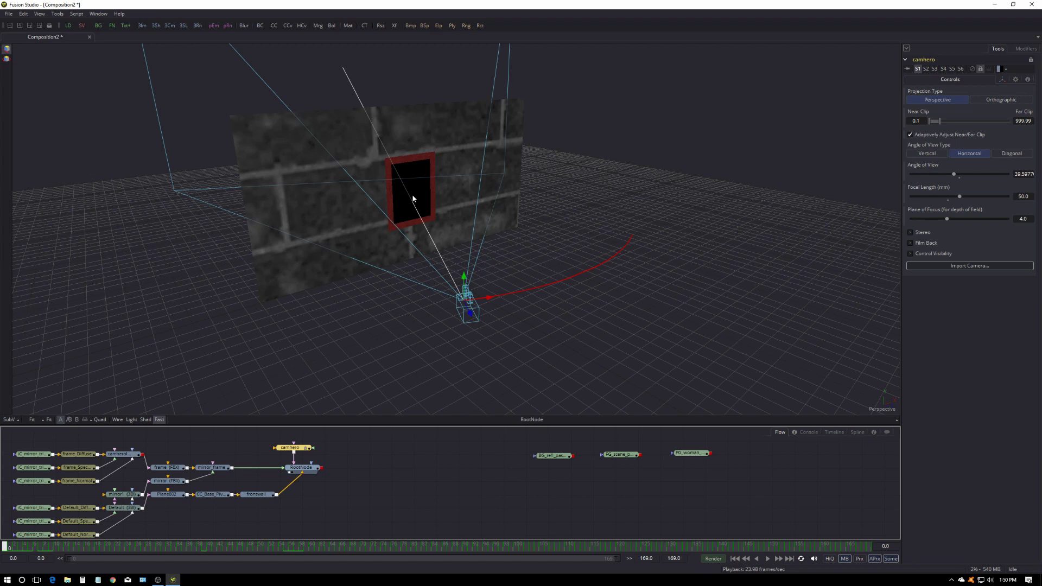
left_click(434, 489)
left_click_drag(551, 455, 421, 158)
left_click_drag(301, 468, 401, 284)
left_click(351, 470)
View the imported wall texture loaders, Default_Diffuse and Default_Specular, one after the other.
middle_click_drag(406, 470, 479, 461)
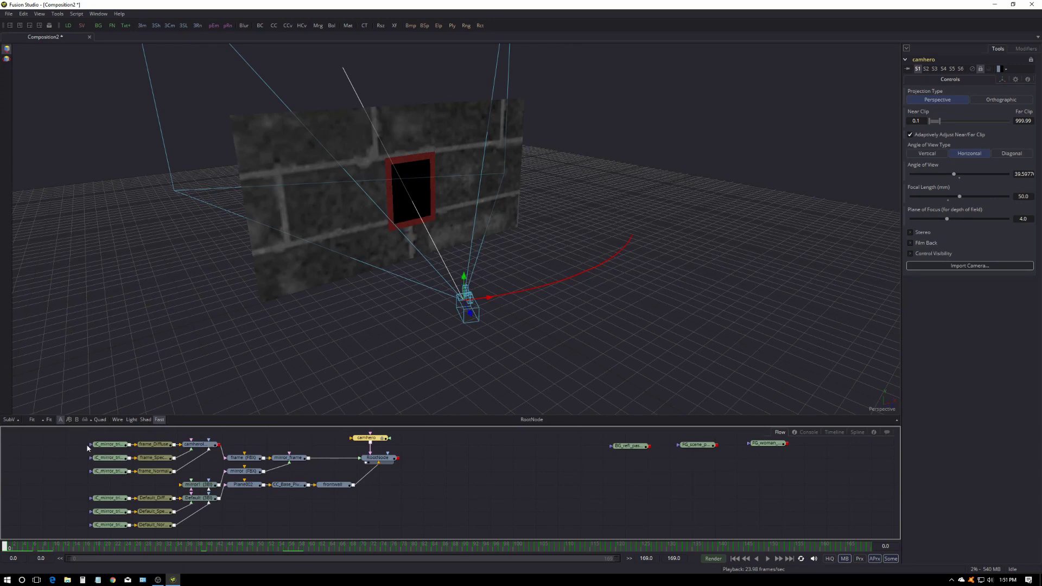
left_click(99, 502)
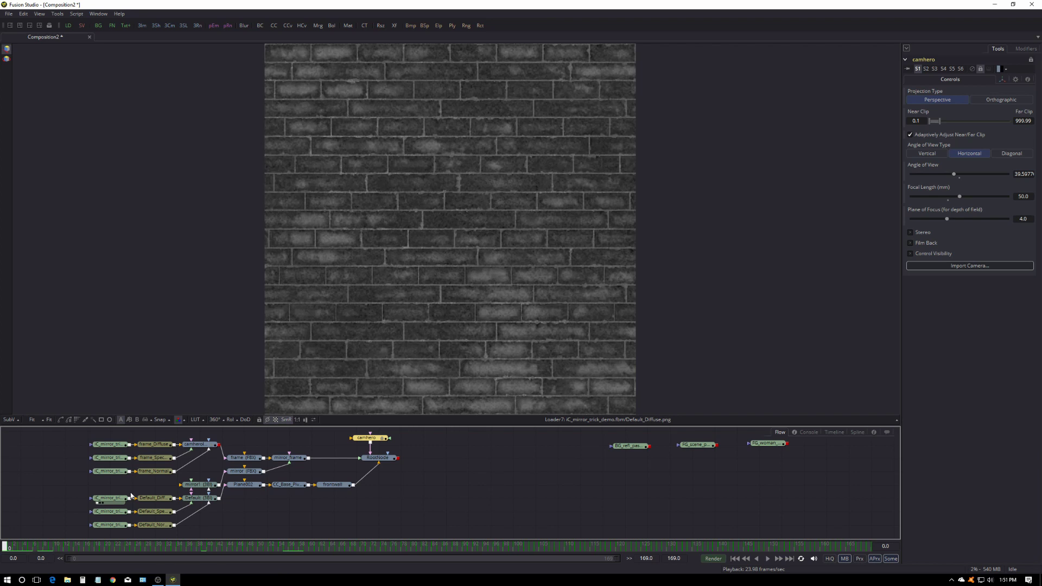
left_click_drag(111, 511, 249, 304)
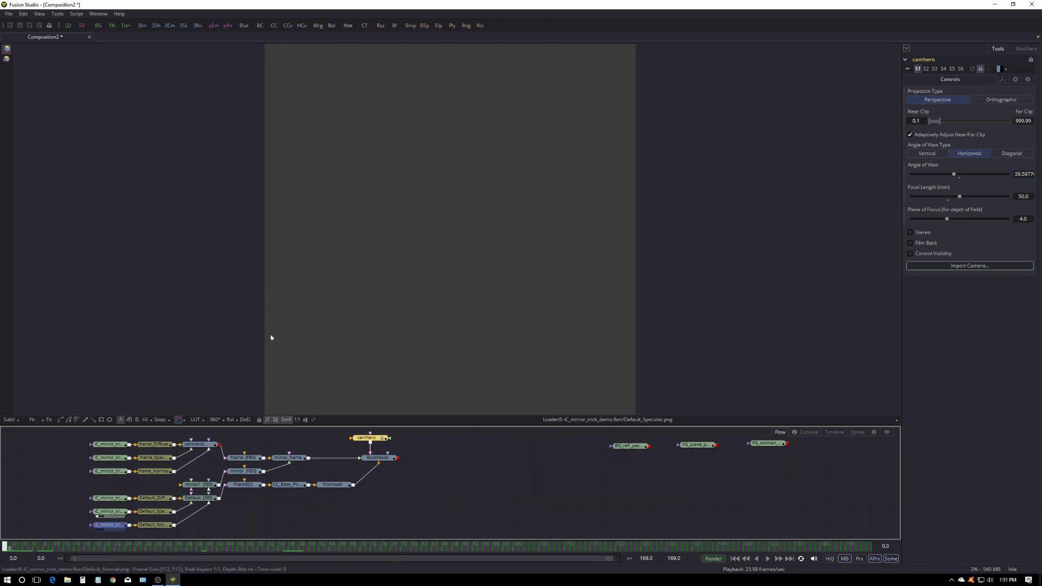
Delete all image loader and texture nodes that feed the frame, mirror and Default material nodes.
left_click_drag(110, 498, 338, 259)
left_click(69, 486)
left_click_drag(55, 438, 169, 538)
left_click_drag(80, 434, 177, 532)
key("Delete")
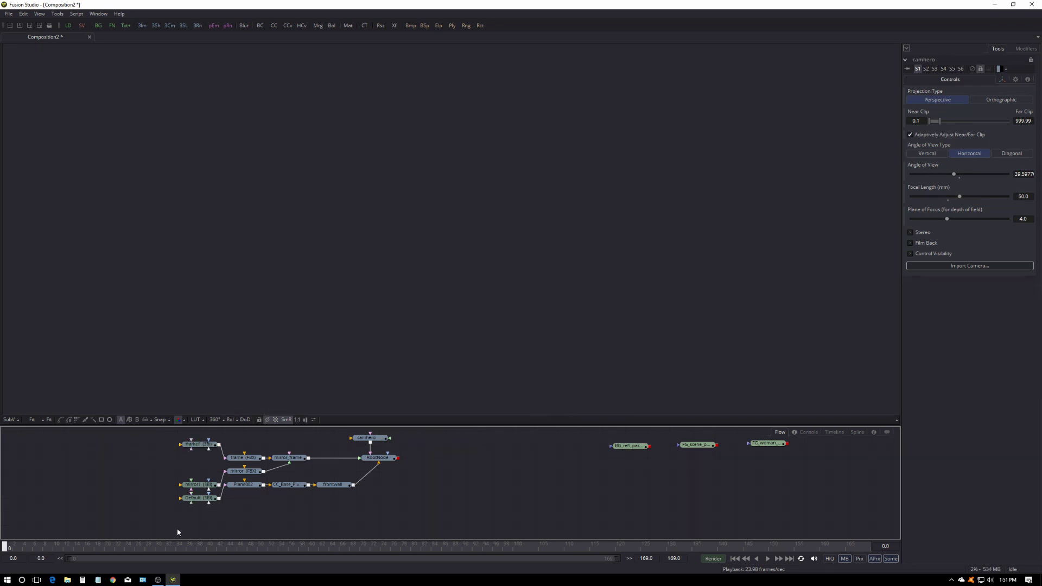
Display RootNode in the 3D viewer and move the camheroInverse node out beside camhero.
left_click(361, 456)
left_click_drag(384, 457, 358, 346)
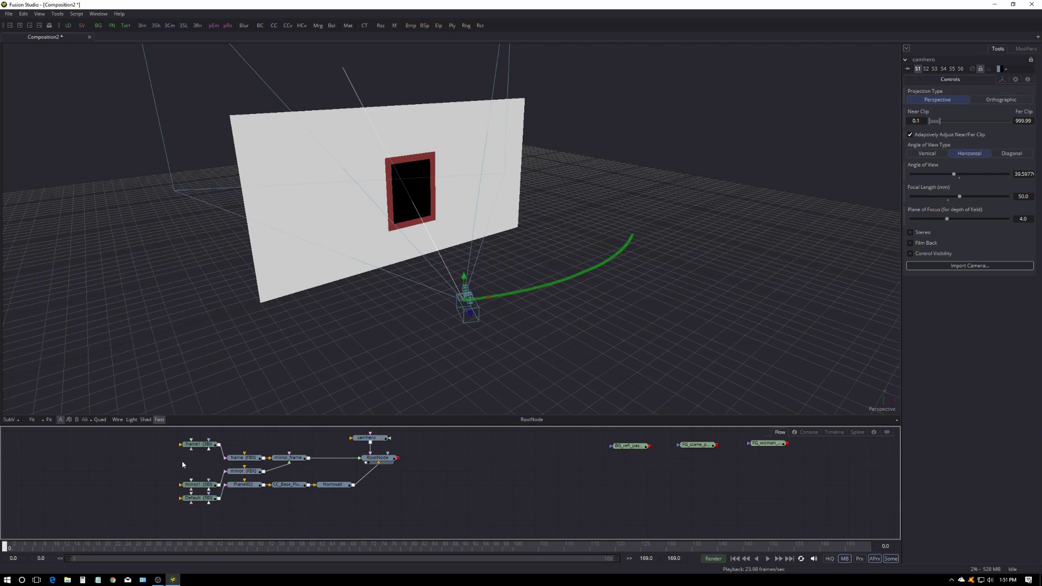
left_click_drag(201, 446, 313, 441)
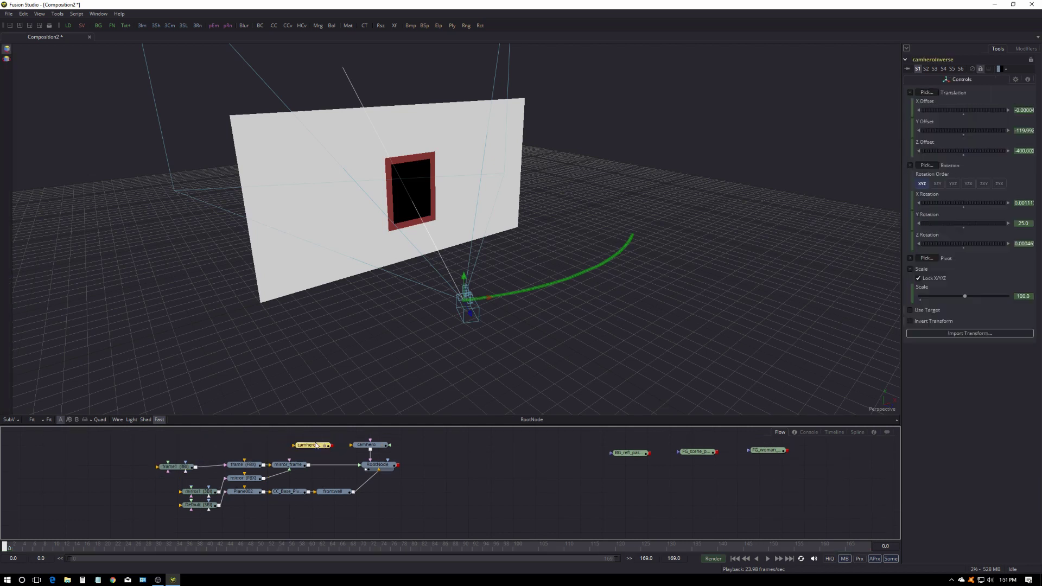
Rearrange the frame, mirror and Plane002 branches with their material nodes into separate, clearly spaced rows.
left_click_drag(175, 468, 189, 466)
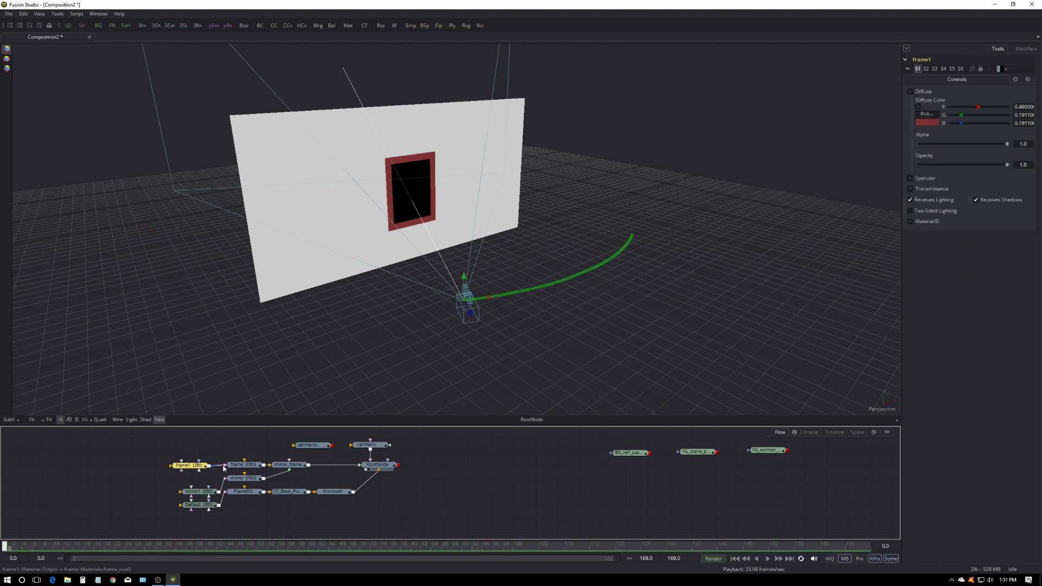
left_click(308, 450)
left_click(156, 486)
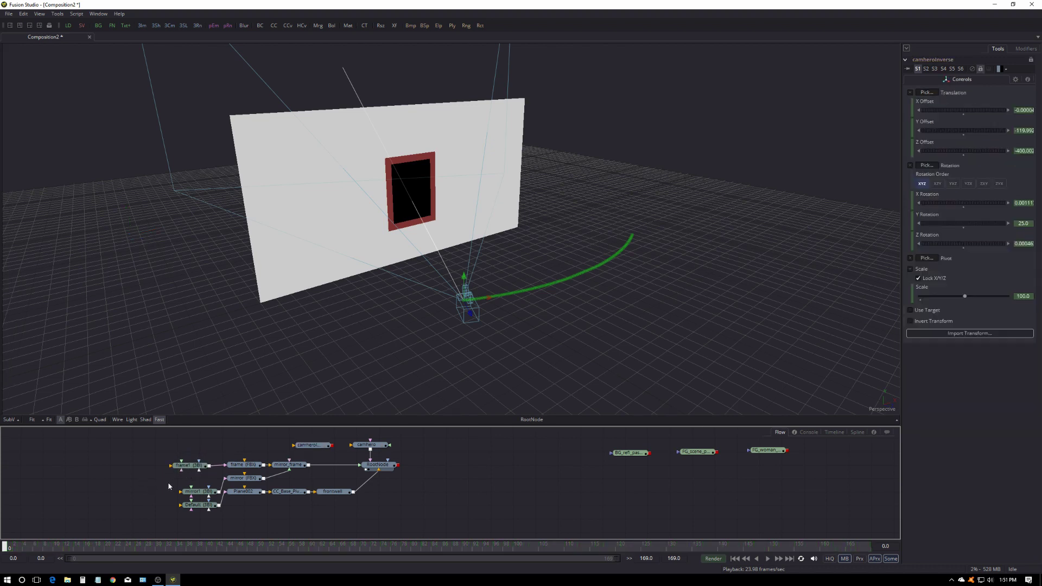
left_click(192, 471)
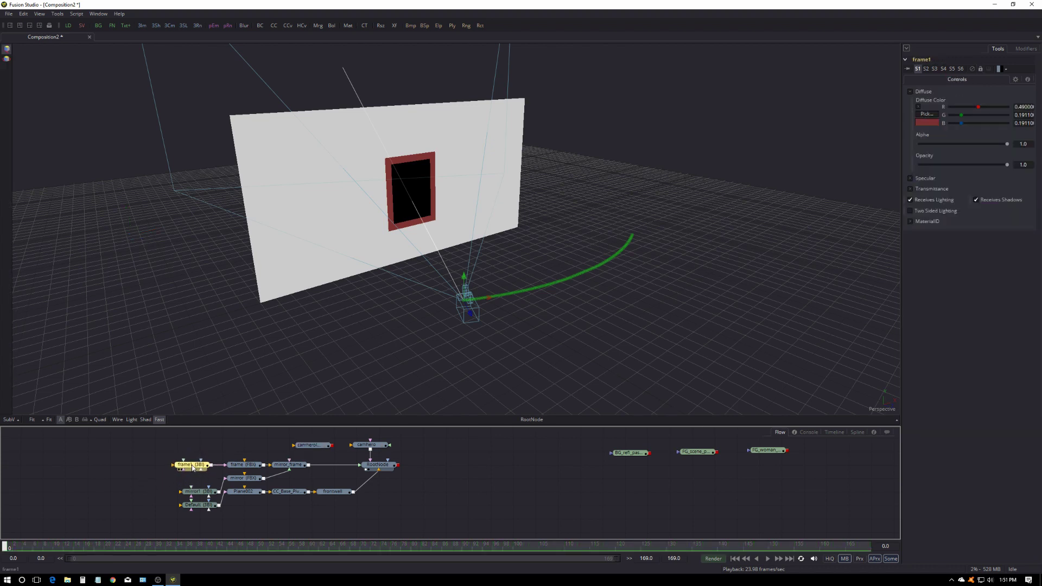
left_click_drag(192, 471, 152, 480)
left_click_drag(210, 498, 169, 495)
left_click_drag(237, 521, 349, 484)
left_click_drag(274, 491, 246, 480)
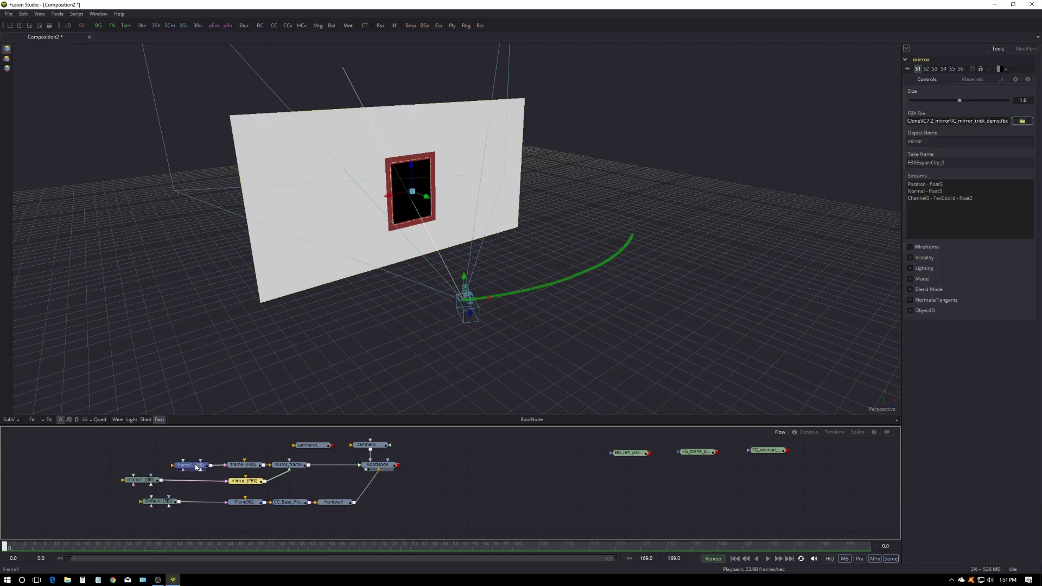
Preview the frame1 material and delete the frame1, mirror1 and Default material nodes.
left_click(196, 466)
left_click(140, 480)
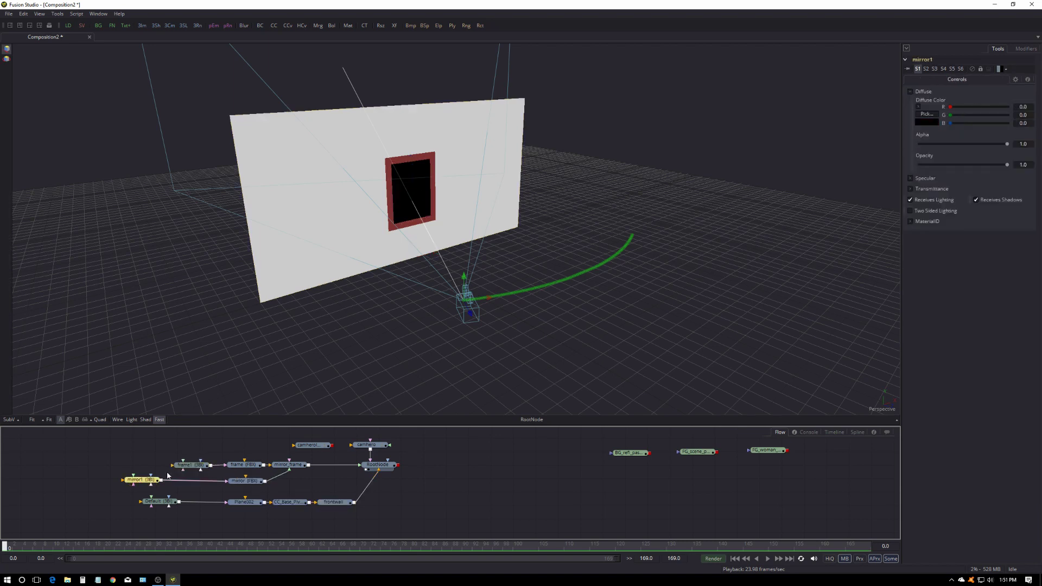
left_click(194, 467)
key("1")
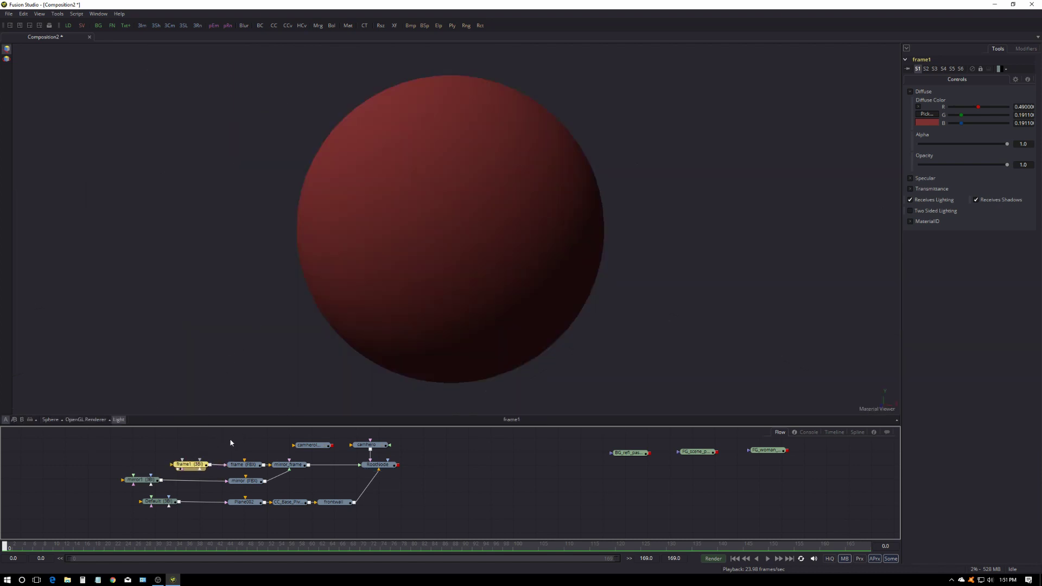
left_click_drag(102, 444, 215, 538)
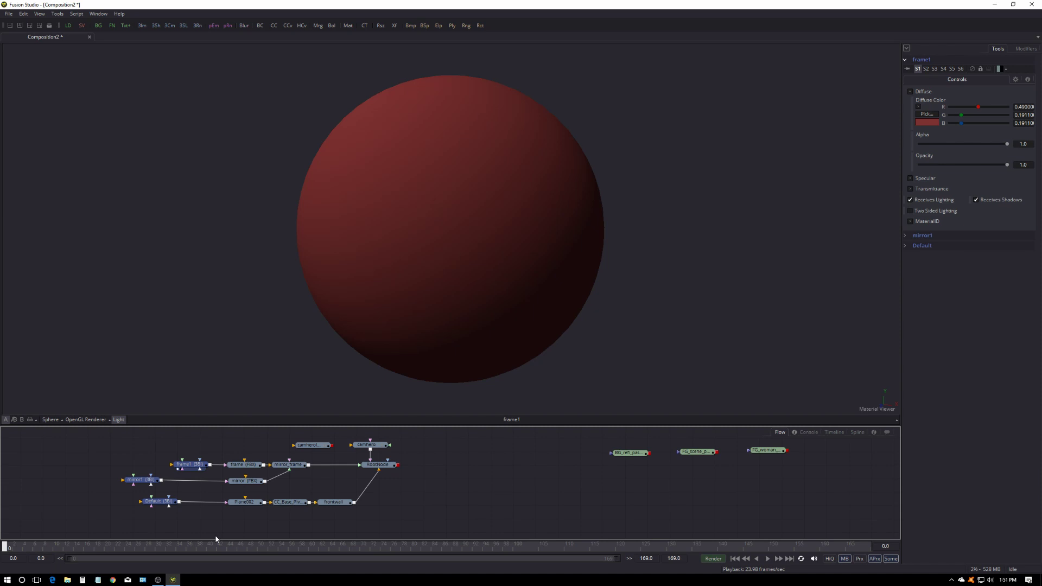
key("Delete")
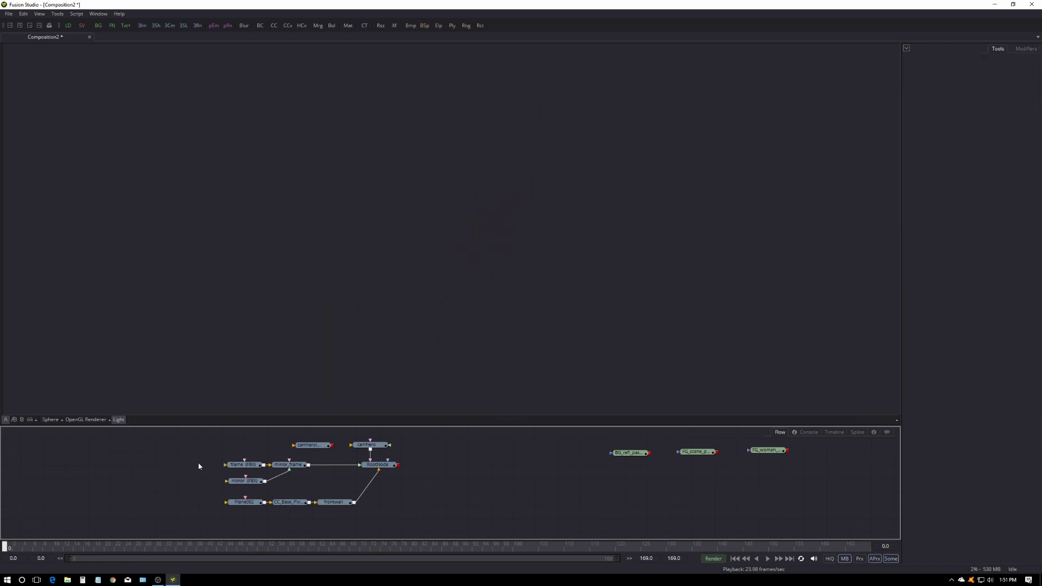
Preview the frame, mirror, mirror_frame and frontwall nodes in the viewer to check the remaining geometry.
left_click_drag(232, 464, 235, 400)
left_click_drag(243, 480, 267, 363)
left_click_drag(287, 464, 279, 352)
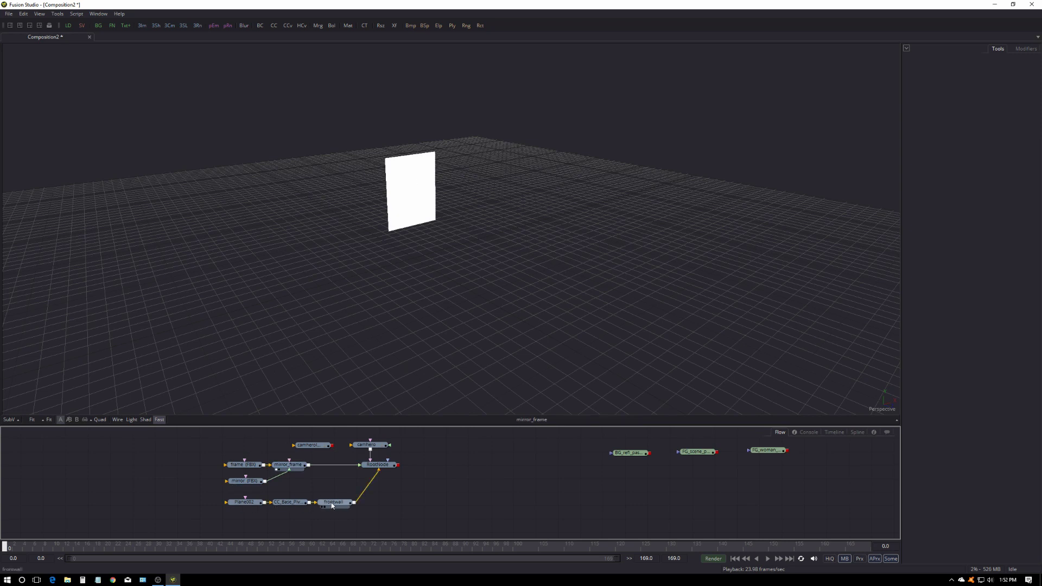
left_click_drag(332, 506, 320, 340)
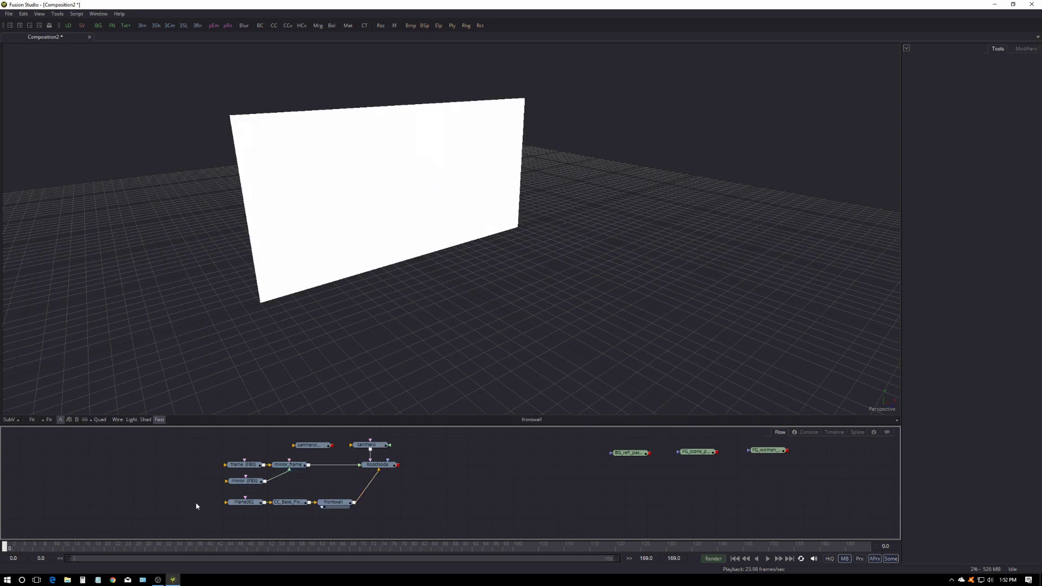
left_click_drag(202, 523, 367, 497)
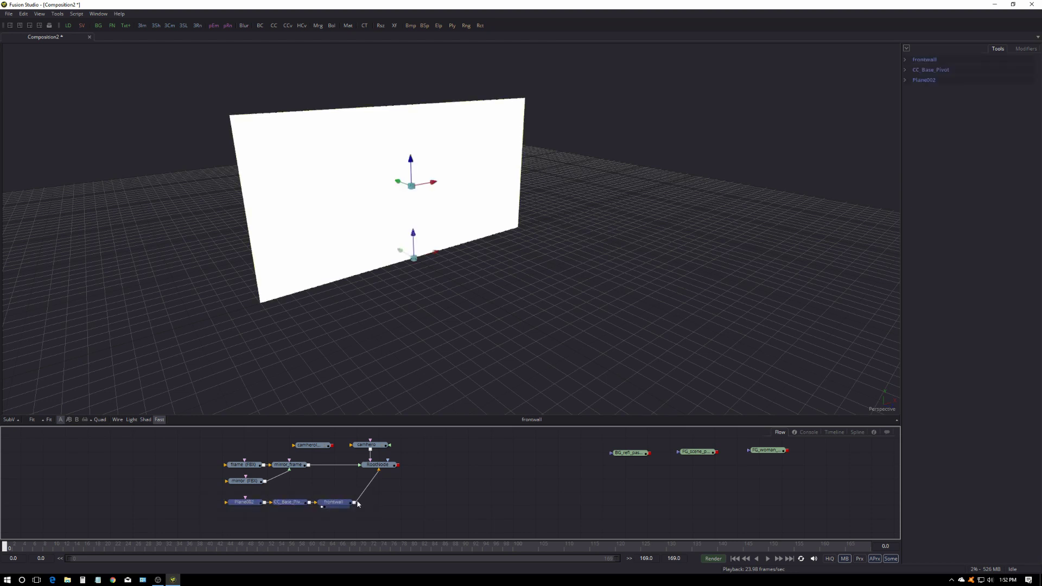
left_click(194, 513)
left_click(239, 483)
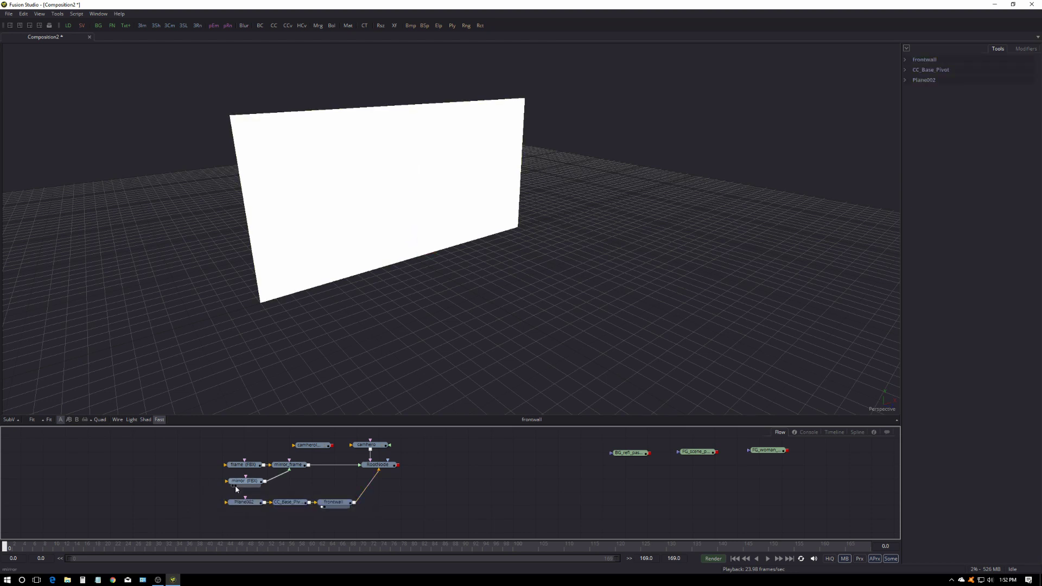
left_click(212, 522)
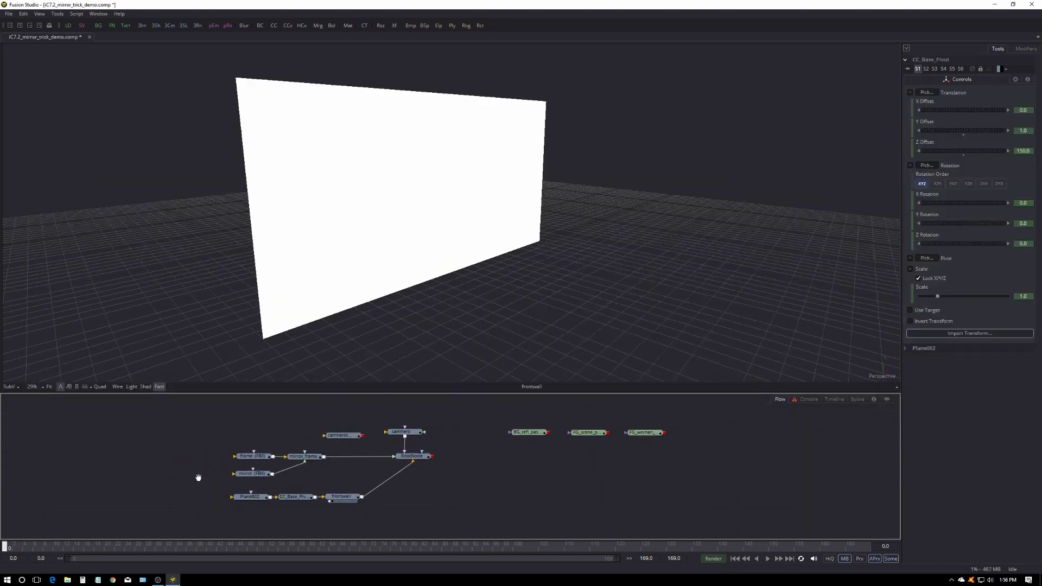
Compare the merged mirror_frame geometry with the frontwall plane in the 3D viewer.
scroll(197, 476, "up", 3, "ctrl")
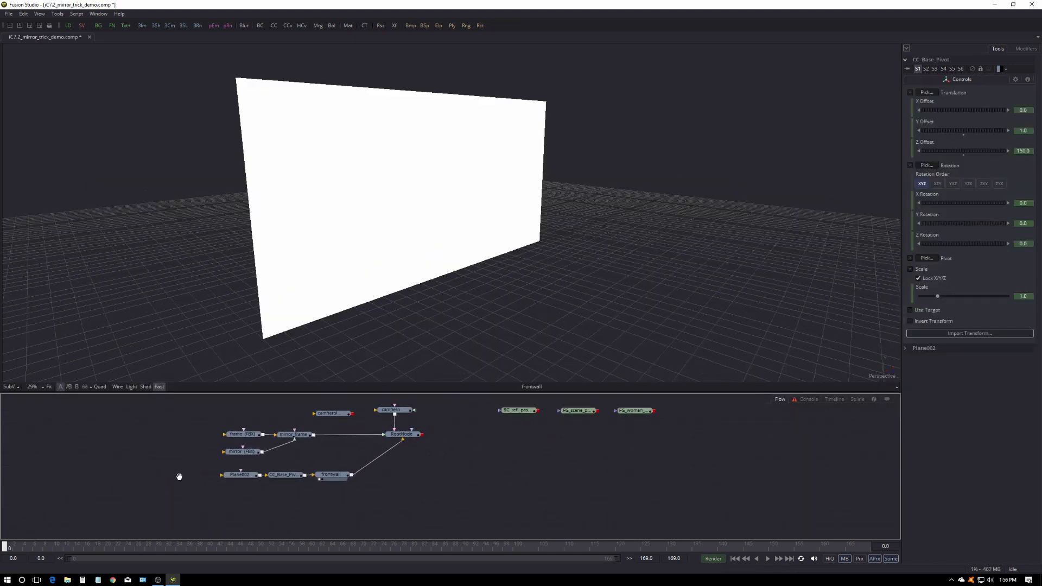
middle_click_drag(192, 455, 139, 389)
left_click_drag(857, 449, 878, 438)
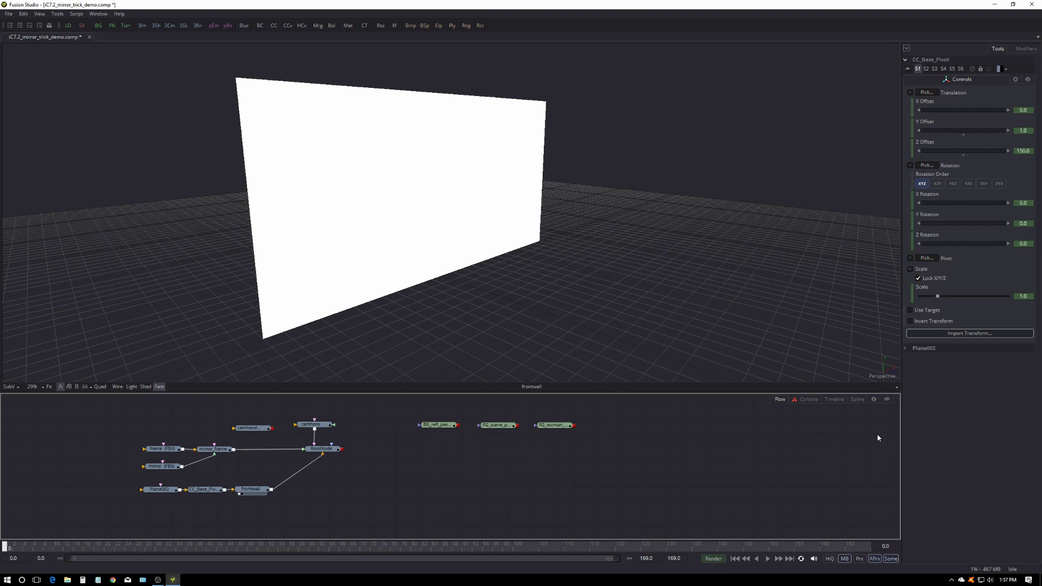
middle_click_drag(522, 466, 545, 474)
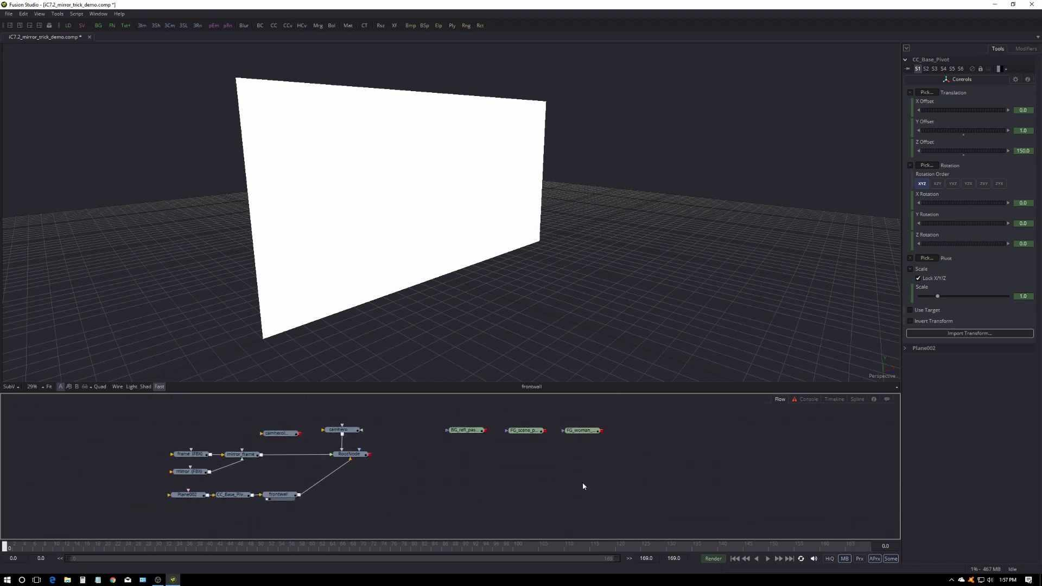
left_click_drag(241, 455, 310, 281)
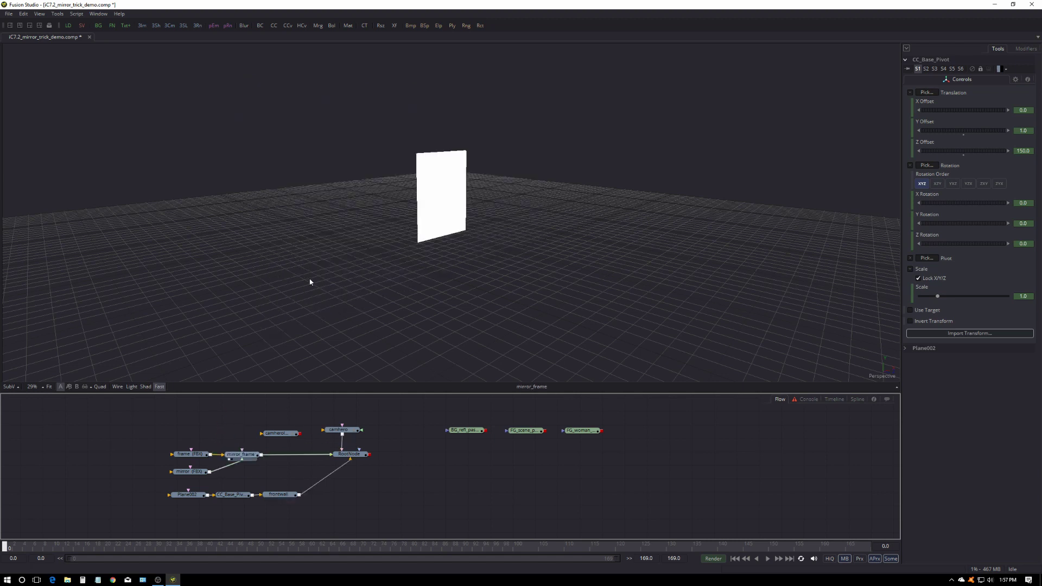
left_click_drag(280, 494, 338, 275)
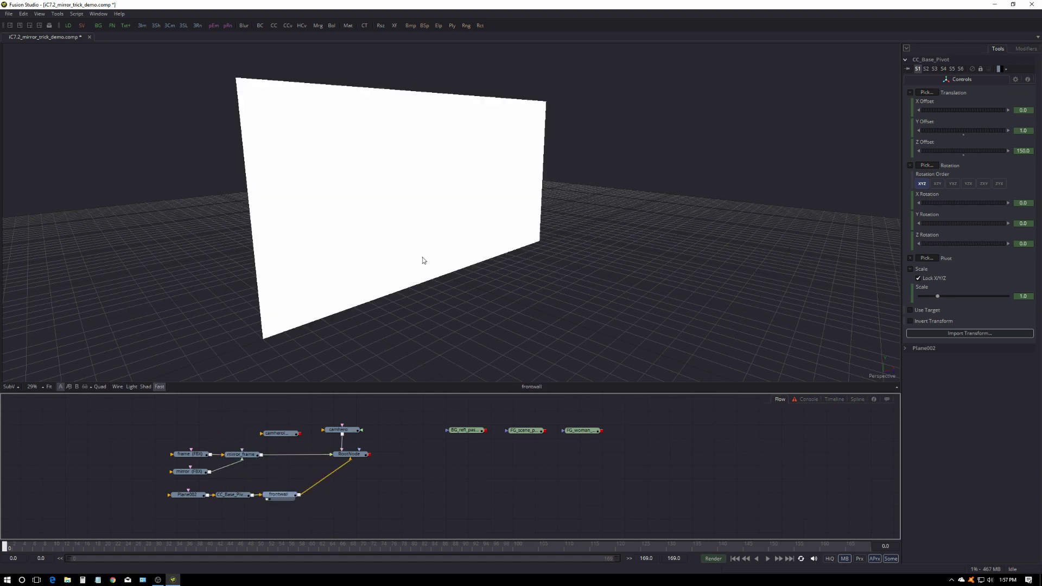
left_click(265, 480)
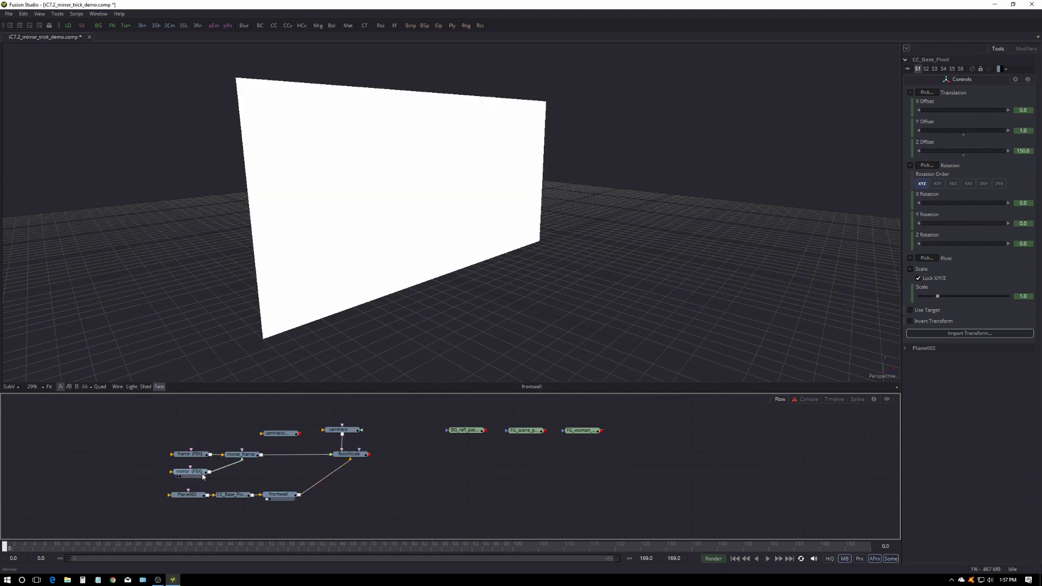
Lower the frame node's diffuse green to 0.129 and display RootNode in the 3D viewer.
left_click(189, 458)
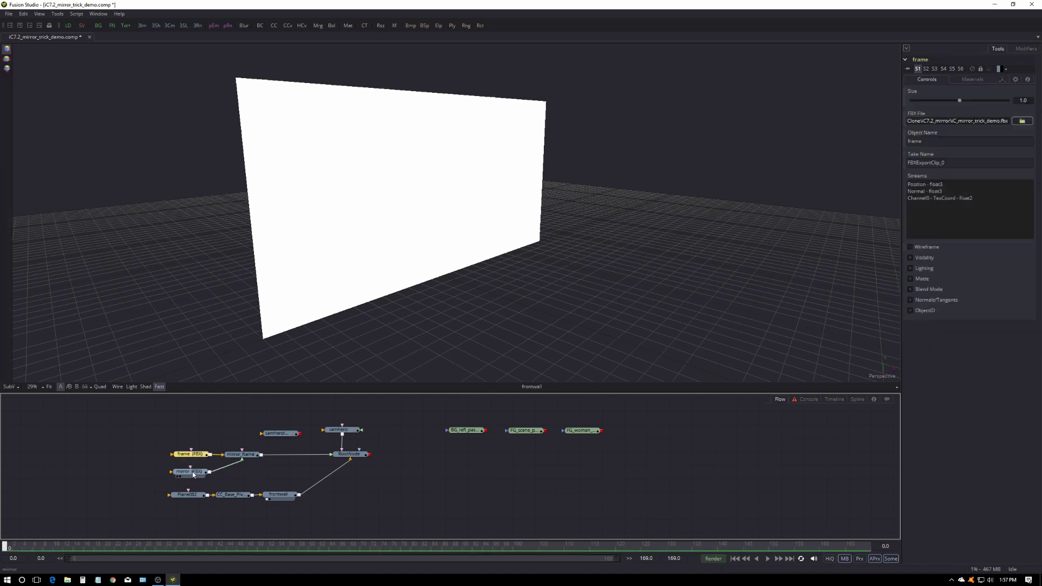
left_click(973, 79)
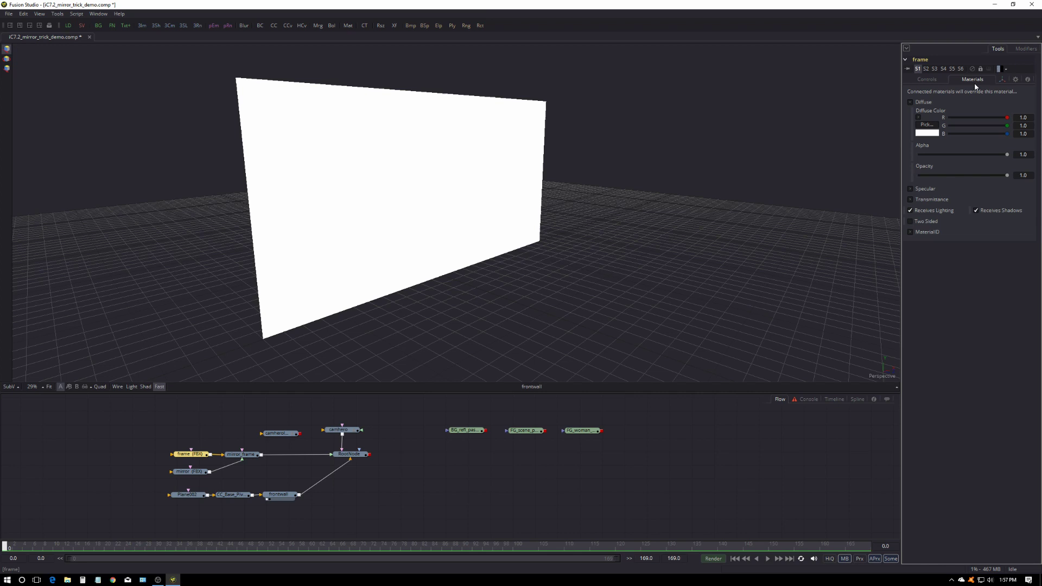
left_click_drag(1007, 126, 958, 126)
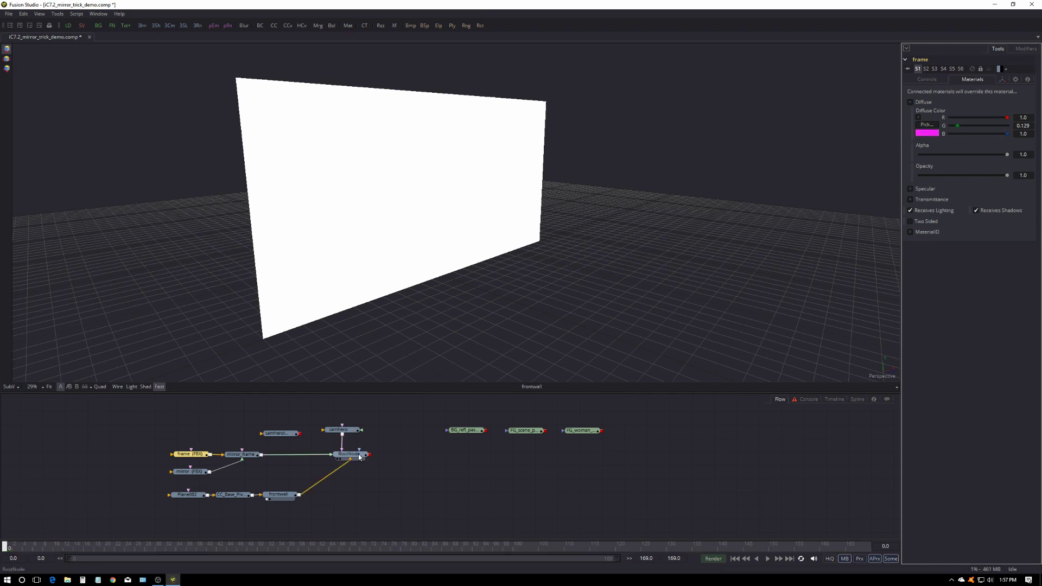
left_click_drag(359, 457, 403, 313)
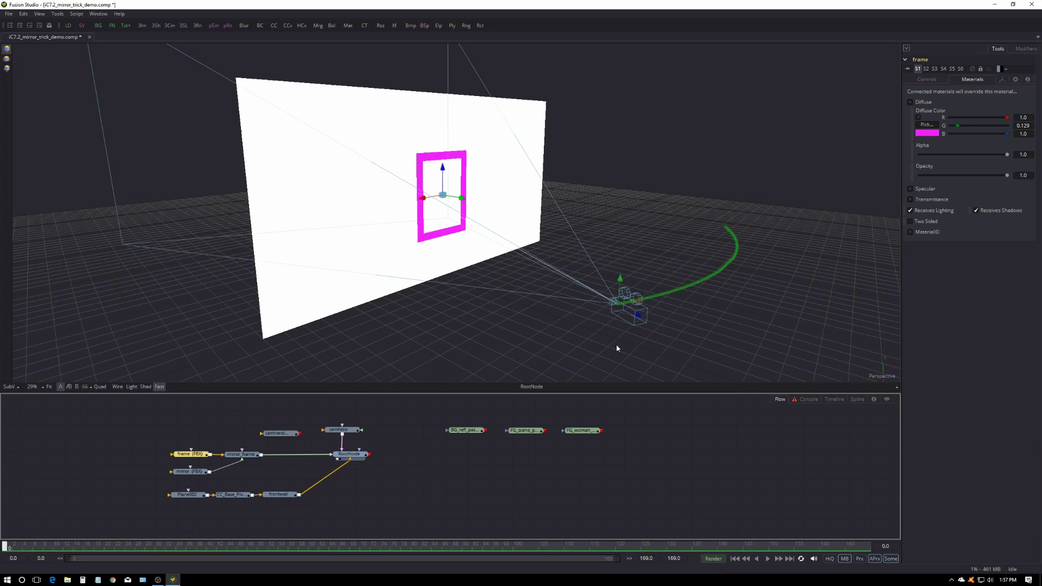
Move the RootNode merge clear of the camera node and rename it scene.
left_click_drag(350, 455, 377, 466)
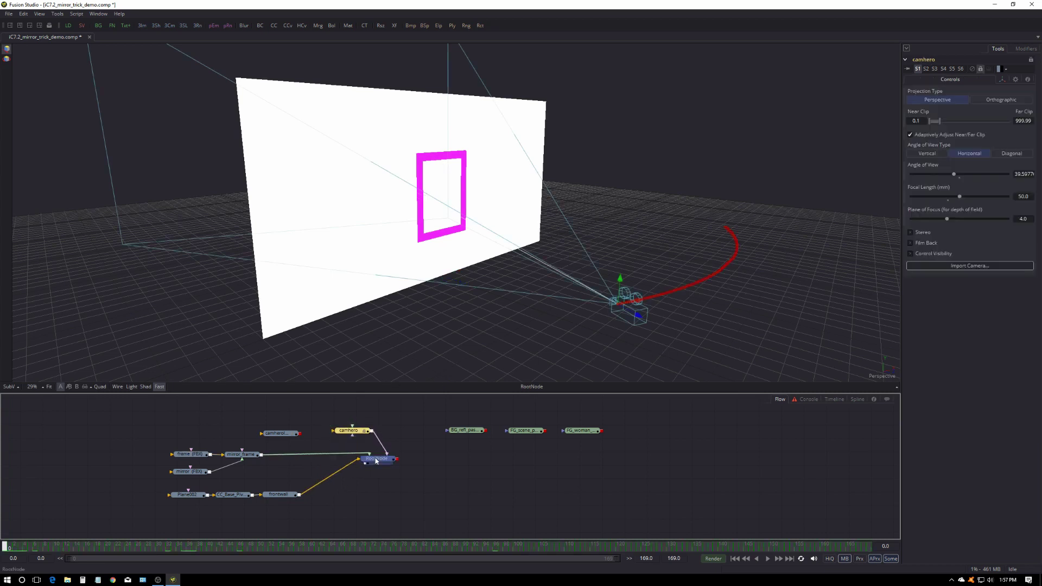
key("F2")
type("scene")
key("Return")
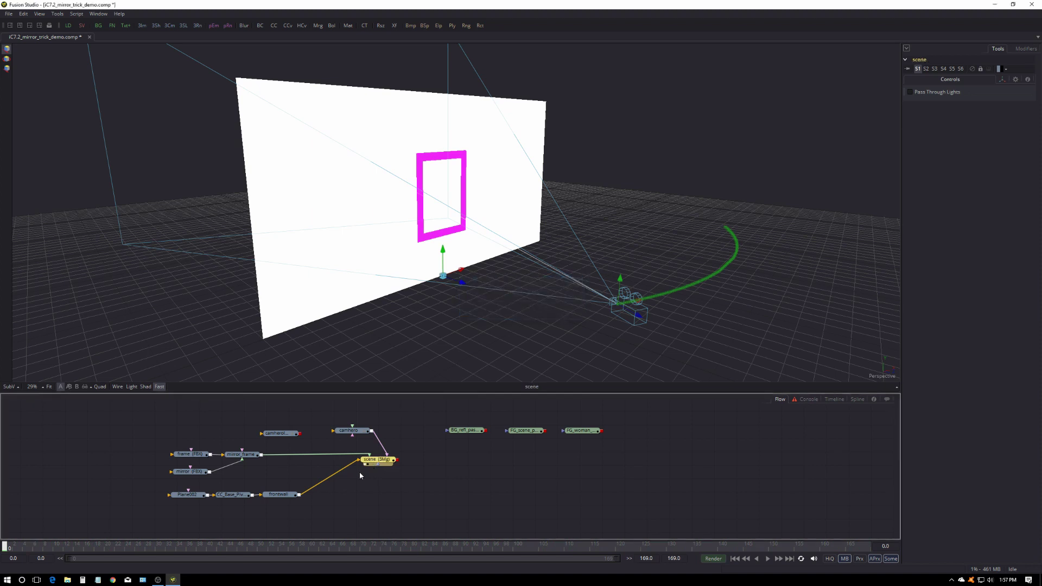
left_click_drag(379, 465, 377, 465)
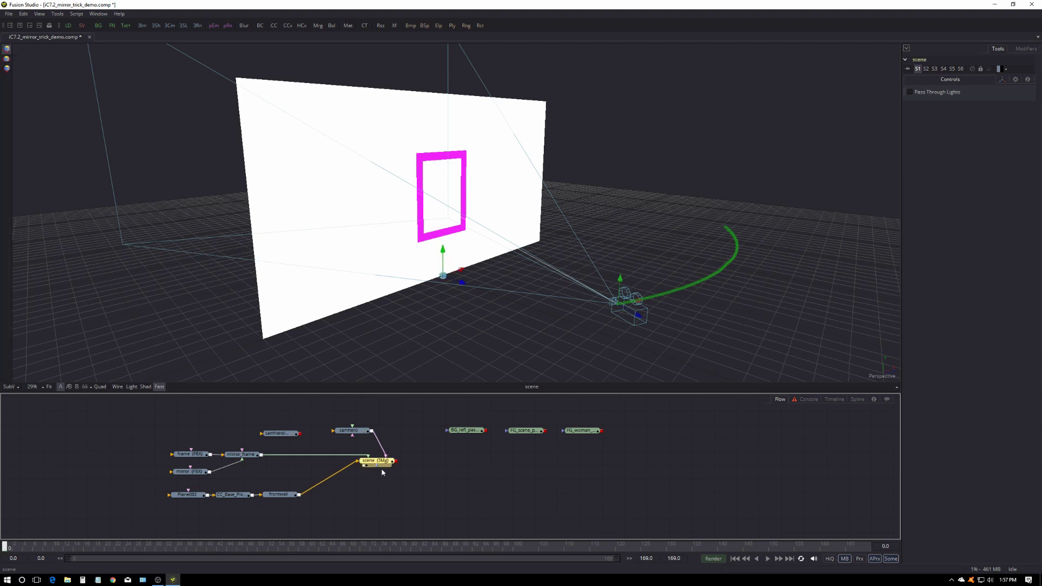
Delete the camheroInverse node and save the composition.
left_click(280, 433)
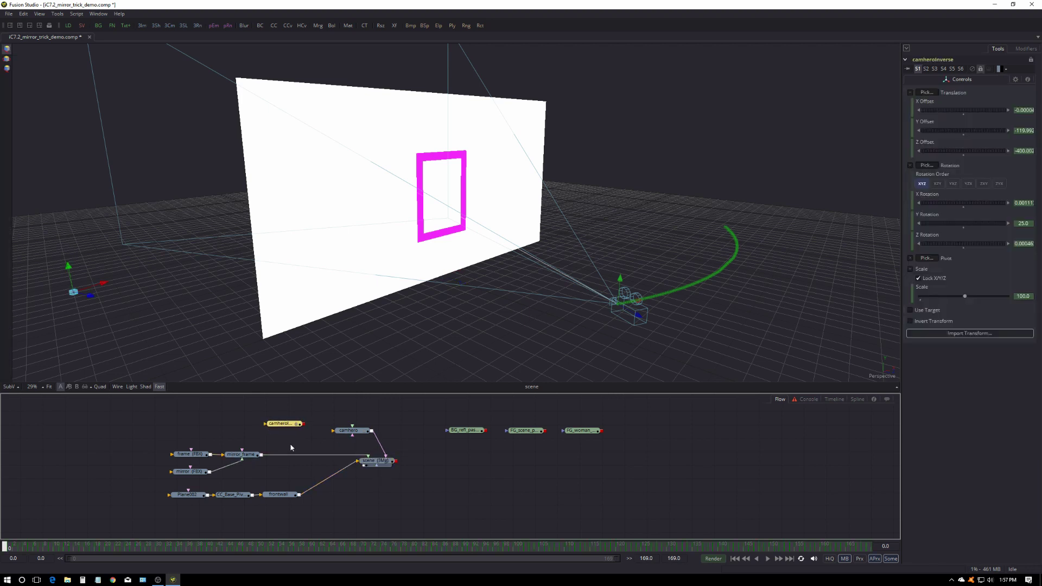
key("Delete")
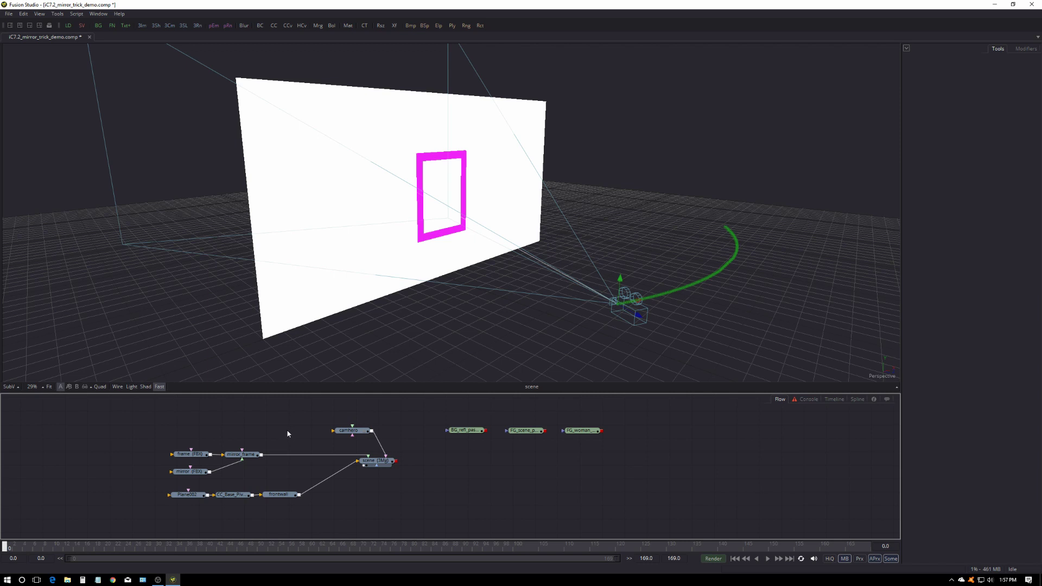
left_click(9, 13)
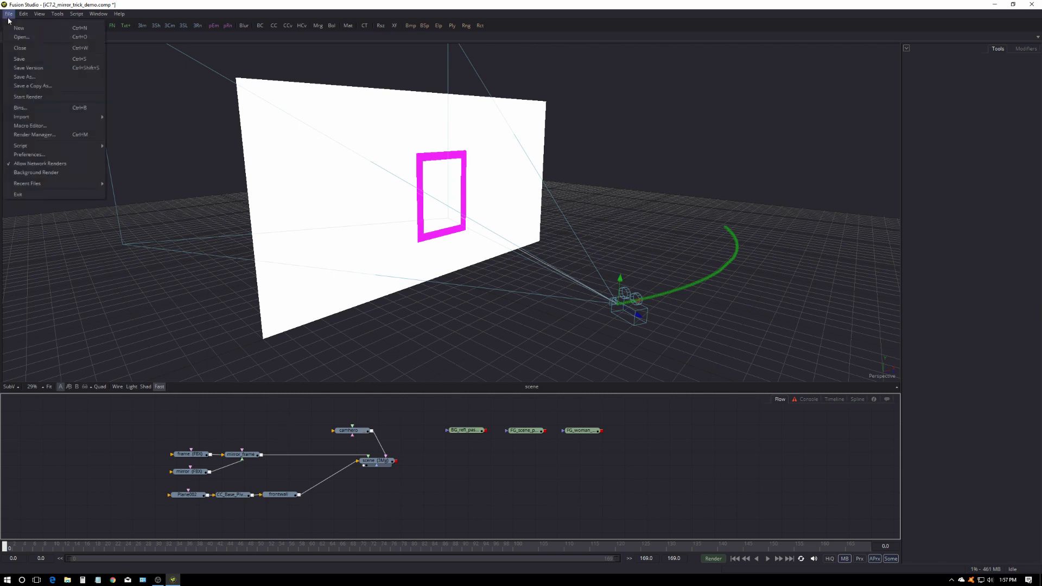
left_click(27, 61)
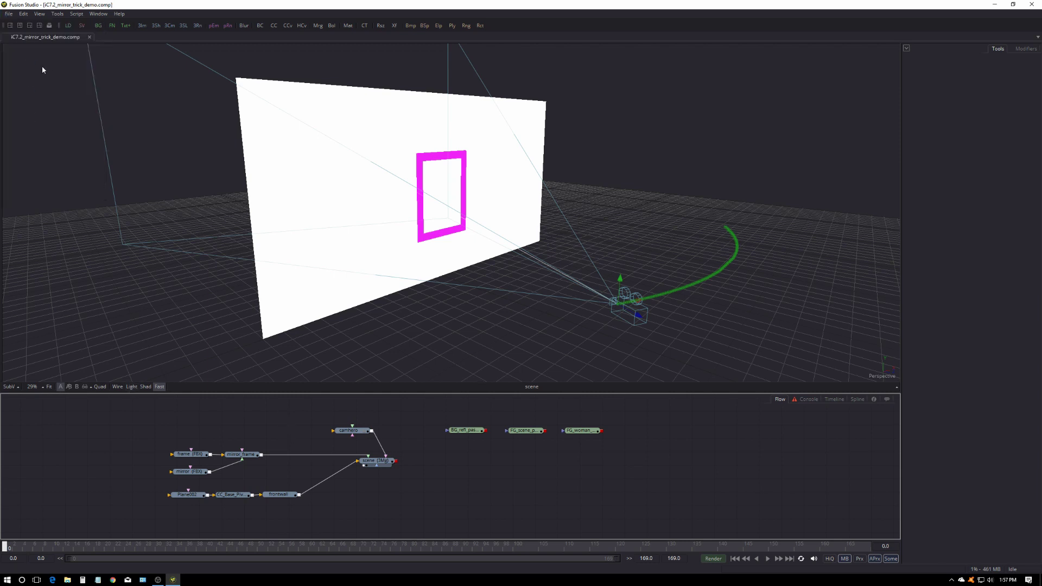
Set the frame node's diffuse green and blue values to 0.0 for a red frame.
left_click(376, 461)
left_click_drag(376, 460, 407, 389)
left_click(190, 453)
mouse_move(951, 127)
left_mouse_down()
mouse_move(964, 126)
mouse_move(939, 129)
left_mouse_up()
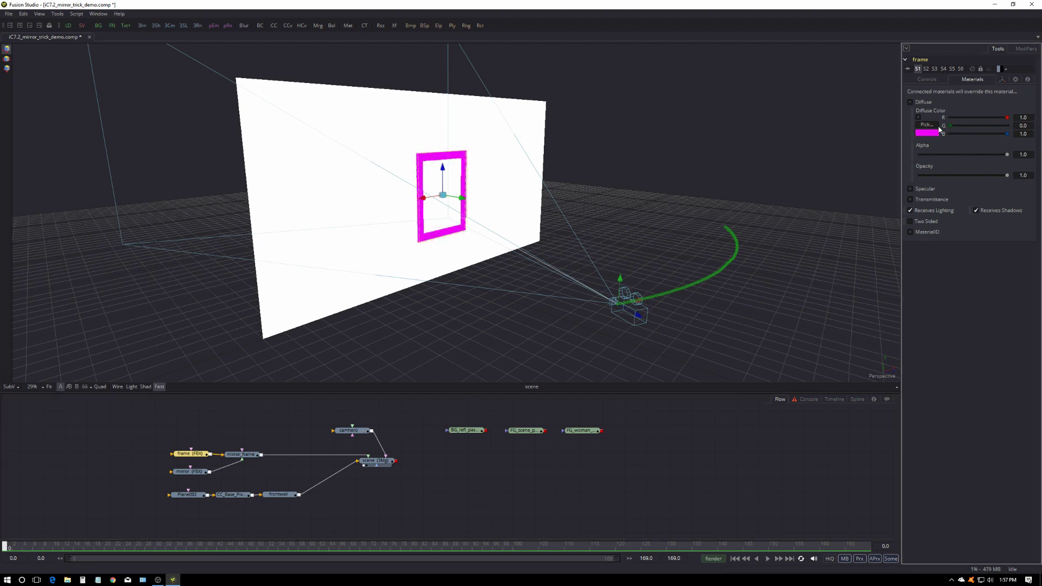
left_click_drag(1007, 134, 947, 133)
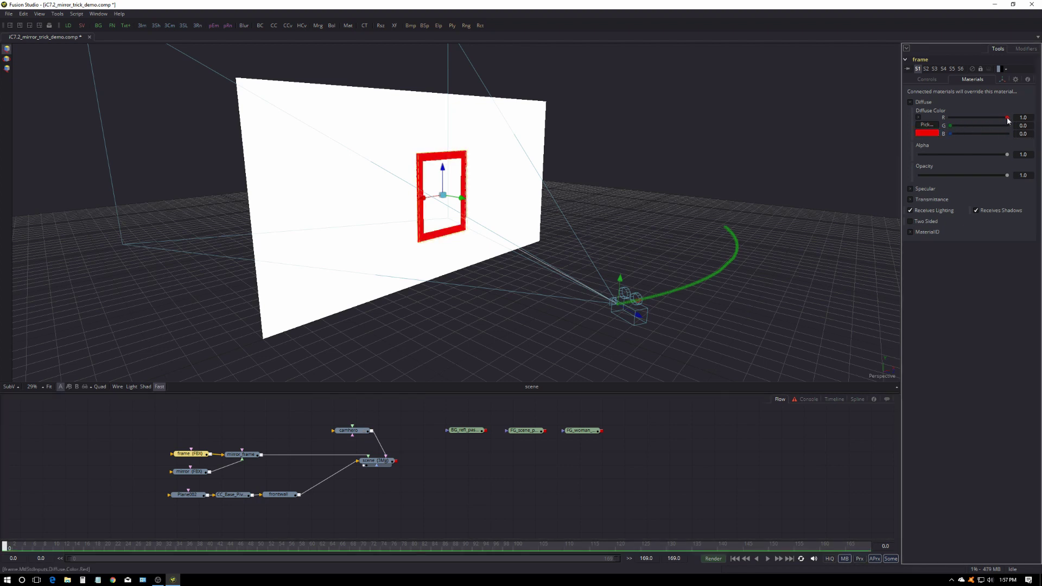
Set the diffuse colours of the frame and Plane002 nodes to black.
left_click_drag(1008, 119, 947, 118)
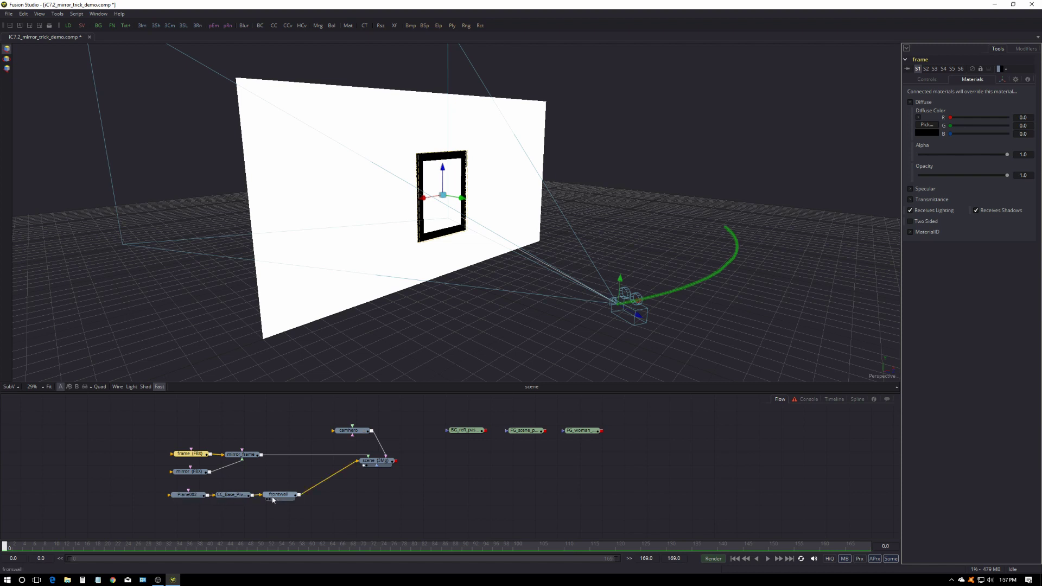
left_click(198, 496)
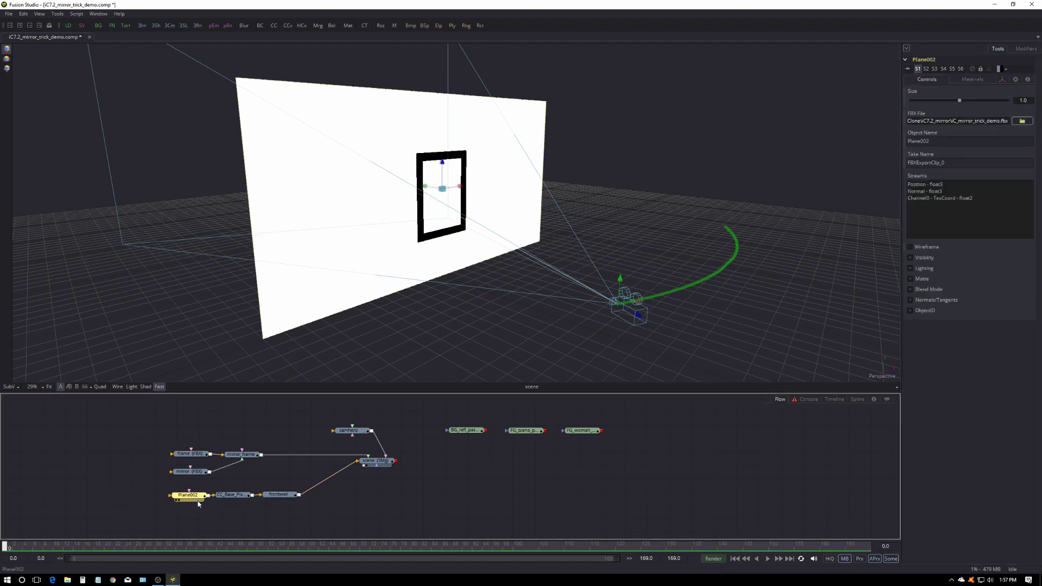
left_click(972, 79)
left_click(927, 124)
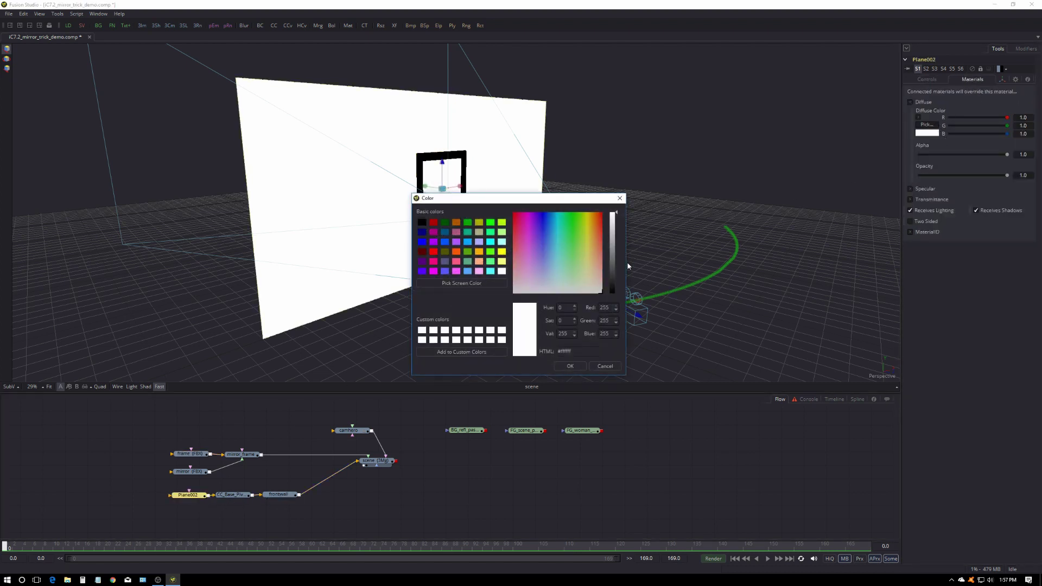
left_click_drag(613, 267, 614, 296)
left_click(571, 365)
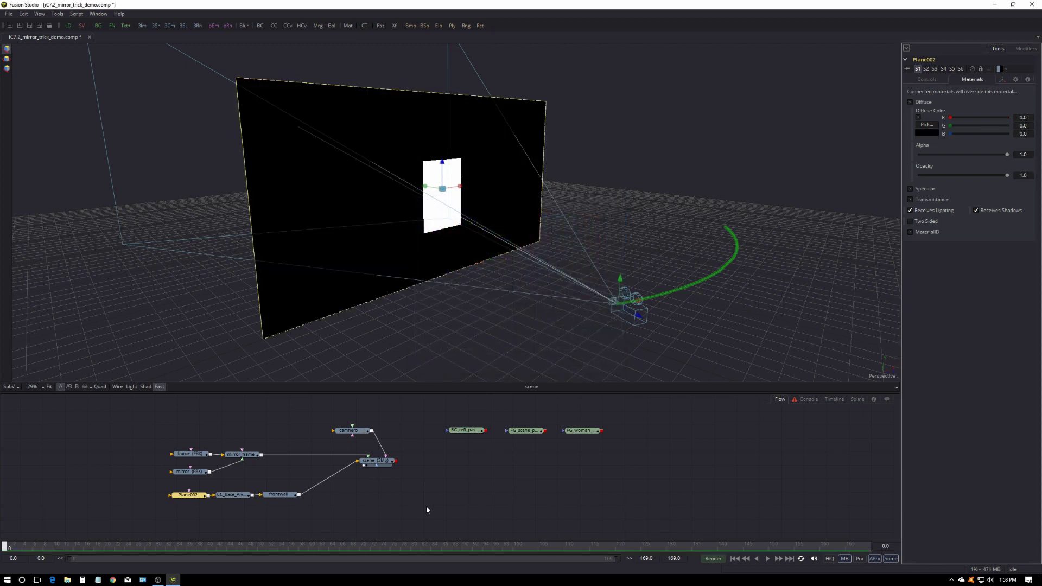
Move the whole imported FBX node tree farther away from the three loaders to free space after the scene merge.
left_click(383, 459)
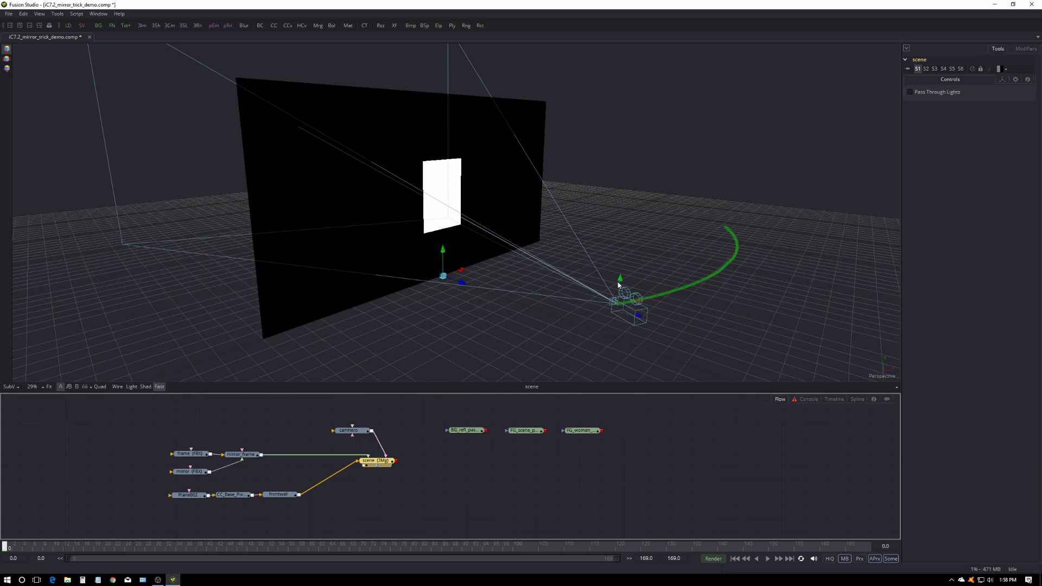
left_click(202, 458)
left_click_drag(144, 421, 396, 516)
left_click_drag(383, 460, 251, 459)
left_click(250, 459)
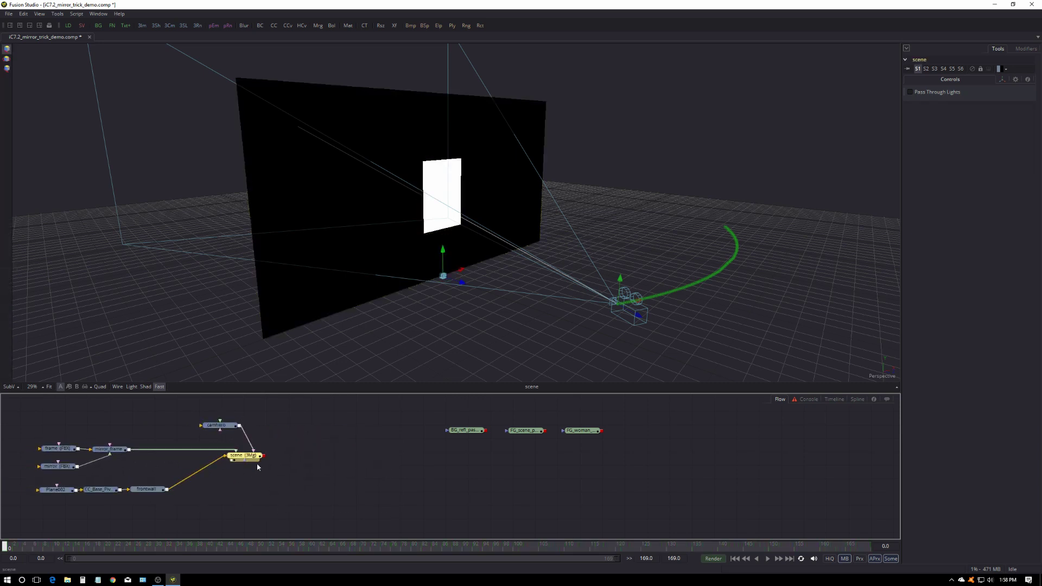
Add a Renderer3D after the scene merge, set its renderer type to OpenGL Renderer, and display its output fitted to the viewer.
left_click(199, 27)
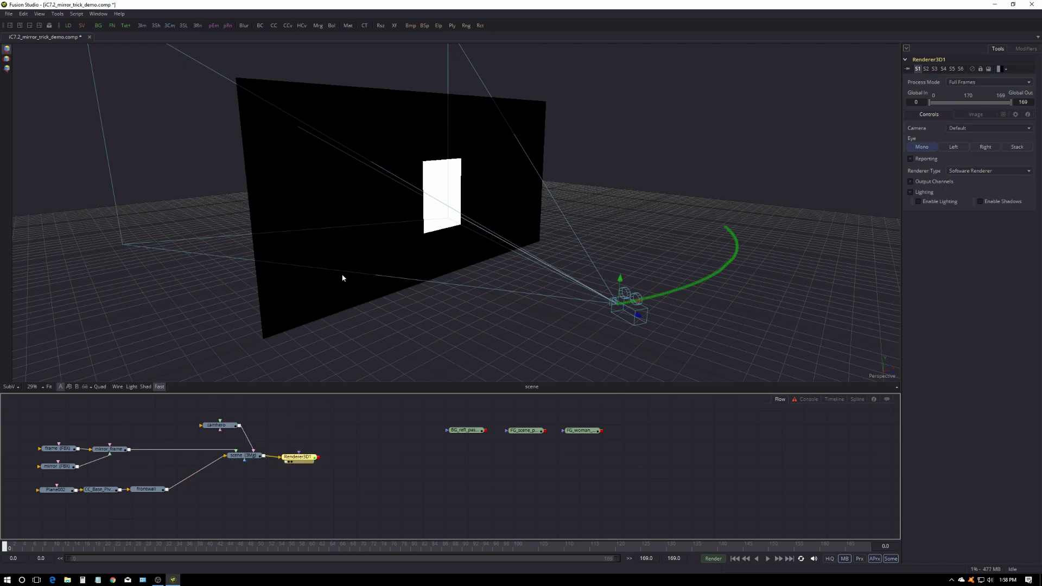
key("1")
left_click(964, 172)
left_click(969, 153)
left_click(296, 458)
left_click(288, 477)
left_click(49, 386)
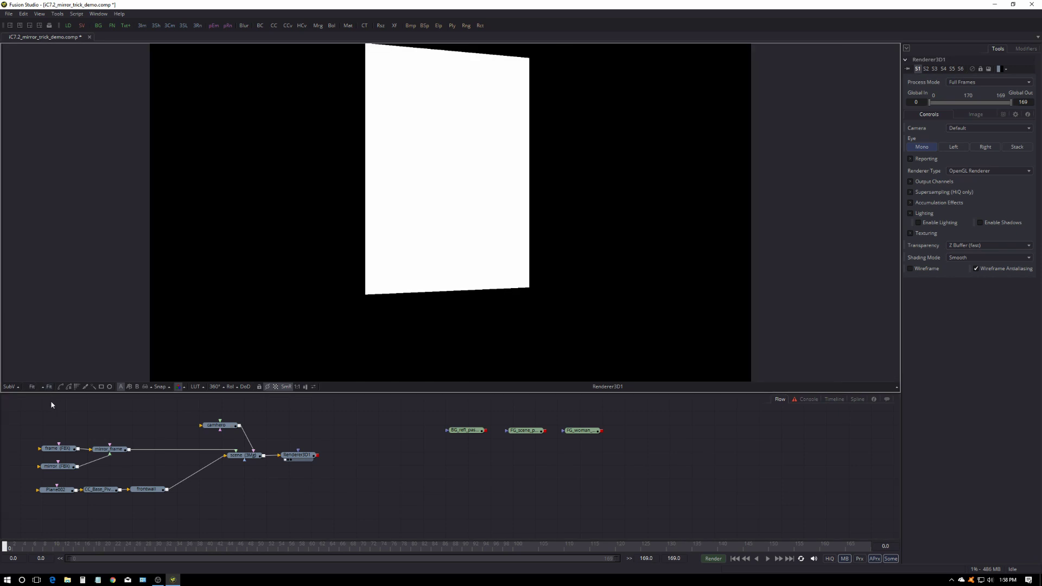
Play the rendered mirror matte to check its motion and return to frame 0.
left_click(768, 559)
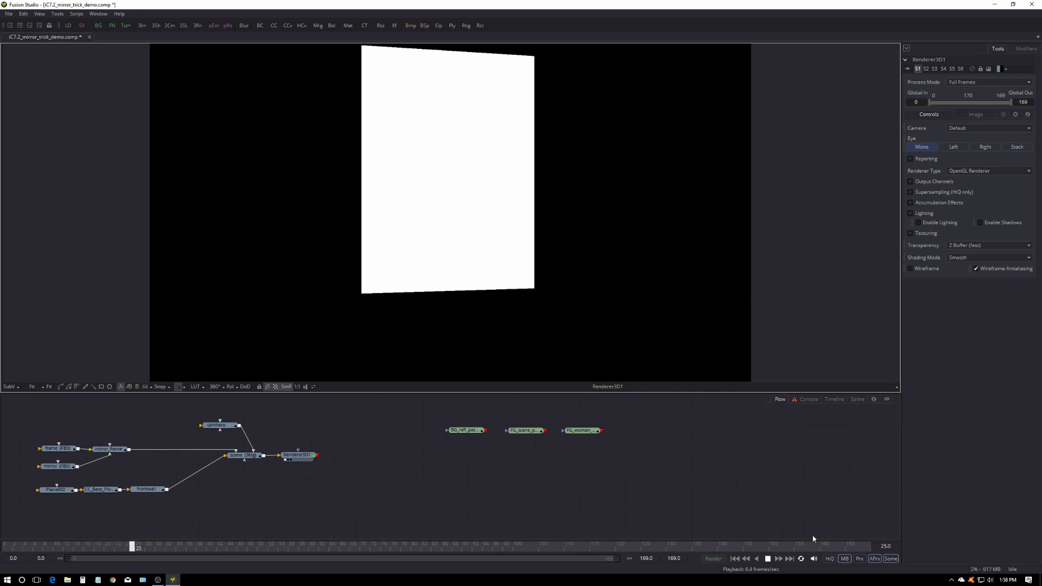
left_click(768, 559)
left_click(735, 559)
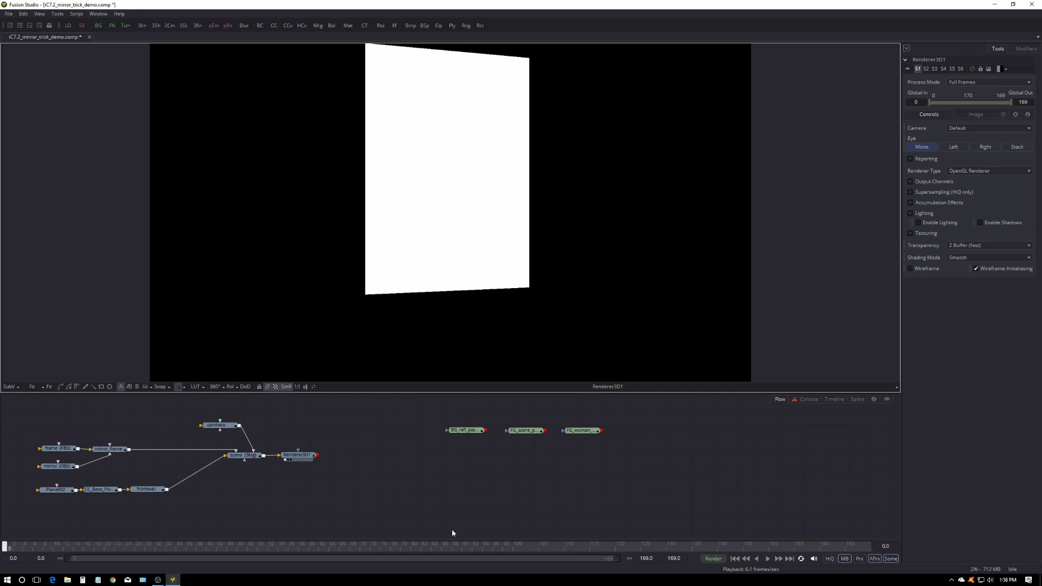
mouse_move(12, 548)
left_mouse_down()
mouse_move(376, 545)
mouse_move(56, 529)
mouse_move(4, 544)
left_mouse_up()
left_click(333, 454)
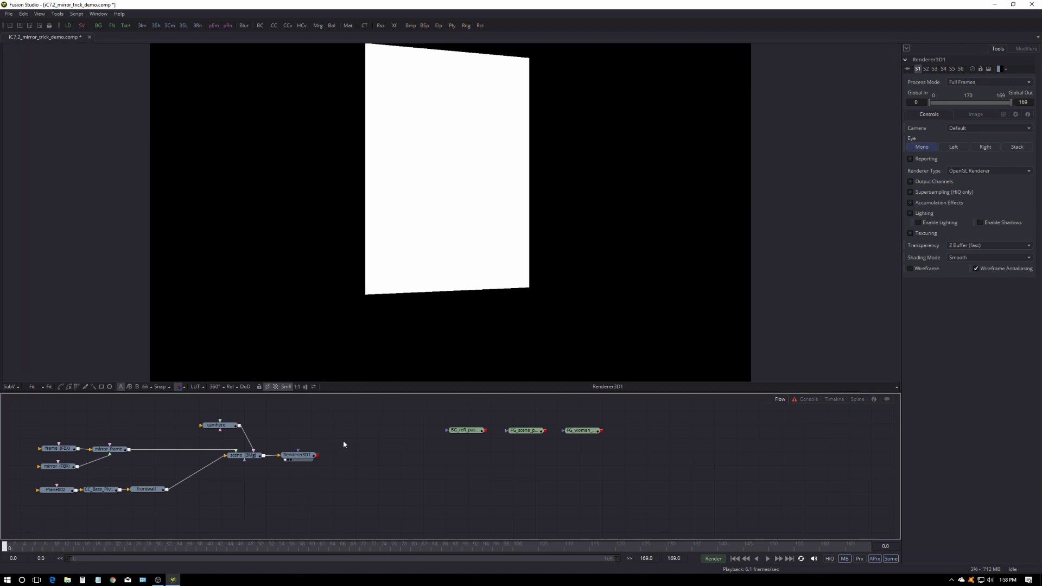
View the BG_refl_pass, FG_scene_pass and FG_woman_pass loaders one after another.
left_click_drag(466, 430, 467, 356)
left_click_drag(523, 430, 536, 392)
left_click_drag(585, 432, 575, 326)
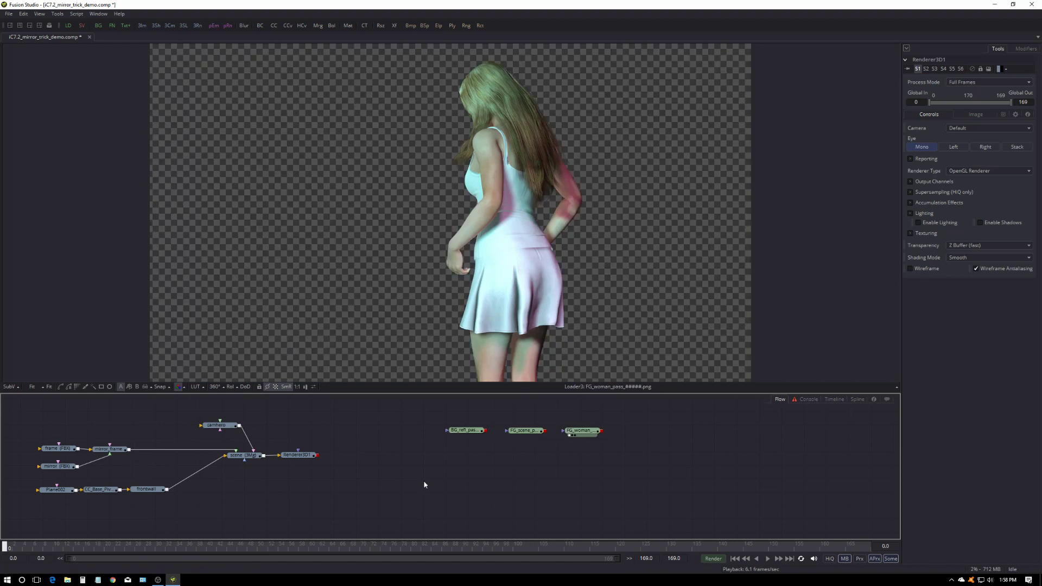
Separate the FG_scene_pass loader from the other two loaders and display it in the viewer.
left_click_drag(523, 430, 452, 463)
left_click_drag(455, 413, 613, 426)
left_click_drag(452, 463, 437, 385)
left_click_drag(452, 463, 448, 459)
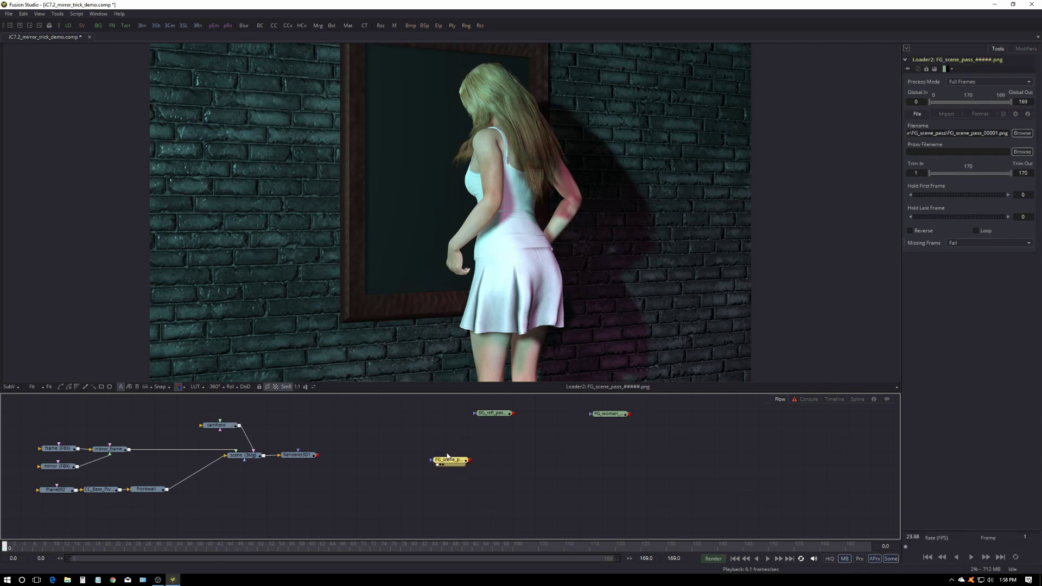
Switch to a dual-viewer layout and compare FG_scene_pass with the Renderer3D1 output fitted alongside it.
left_click_drag(296, 454, 47, 54)
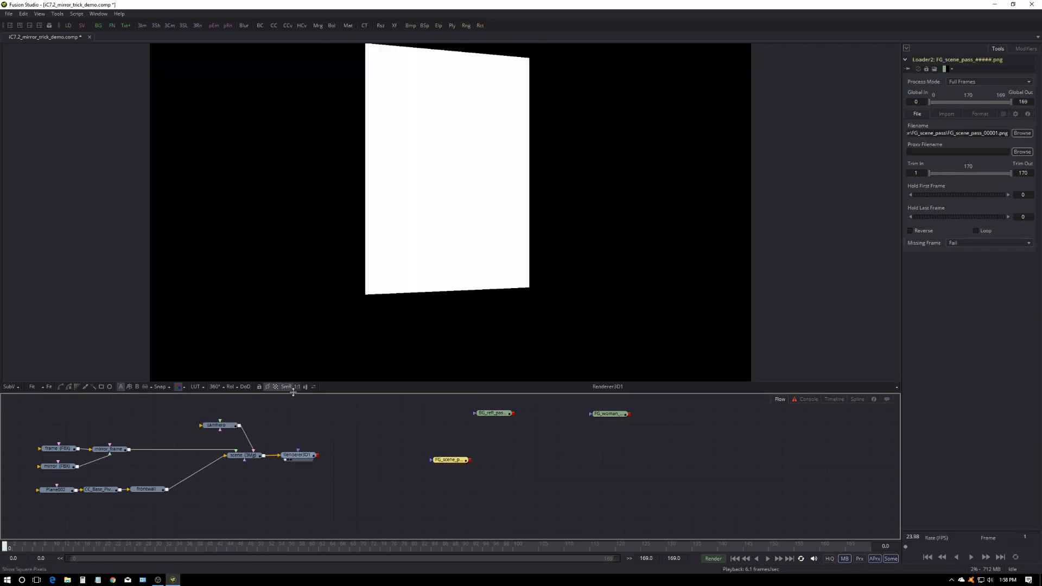
left_click(20, 25)
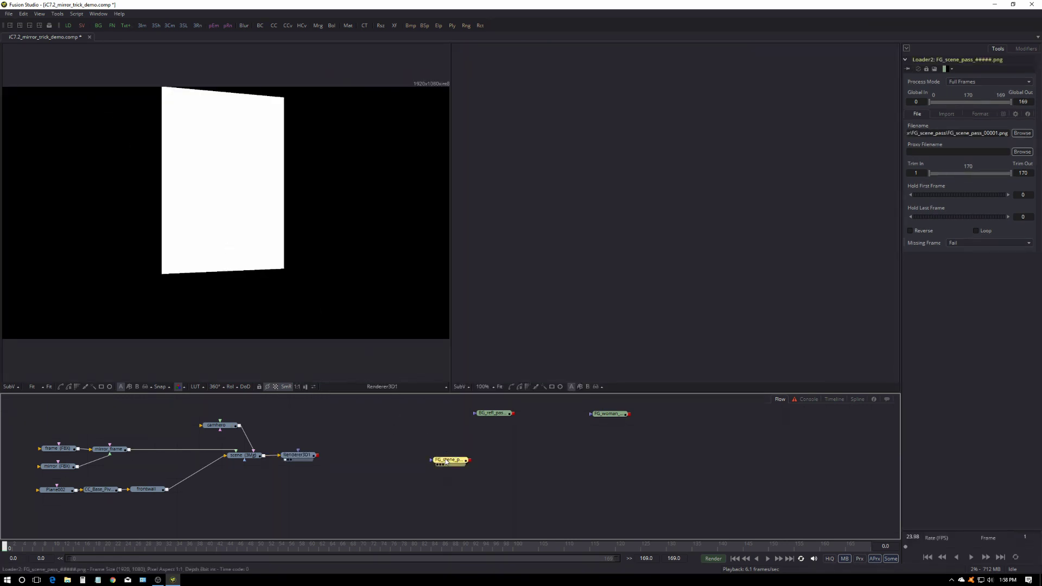
key("1")
left_click_drag(296, 455, 586, 308)
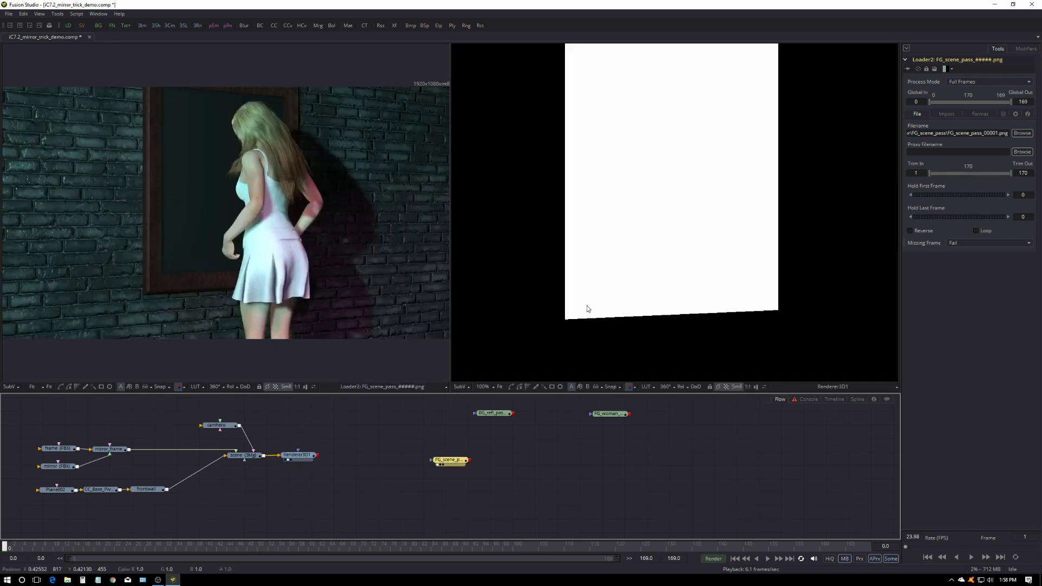
left_click(499, 387)
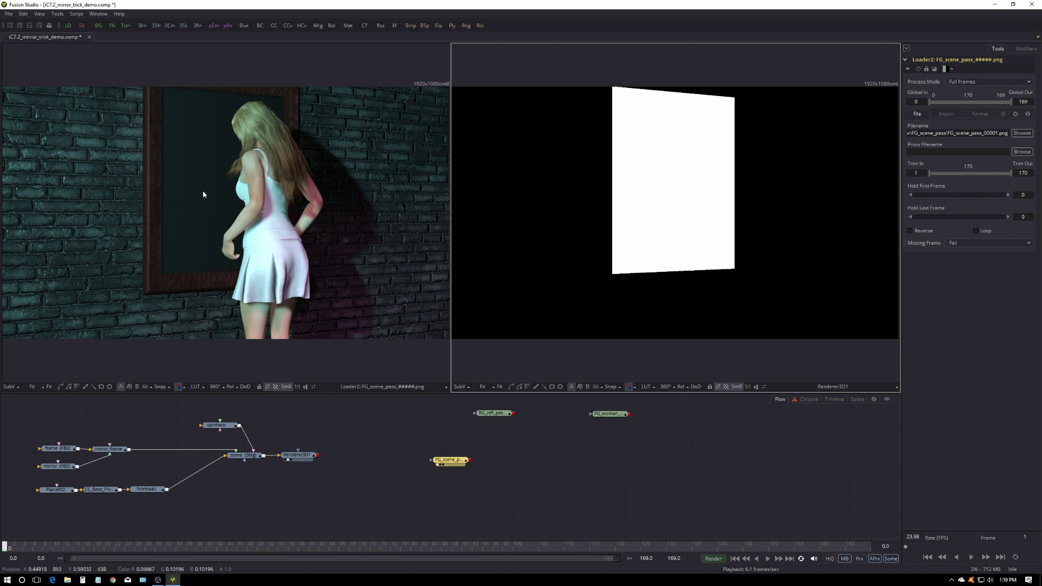
Move the FG_scene_pass and BG_refl_pass loaders close to Renderer3D1, with the reflection pass above the scene pass.
left_click(312, 455)
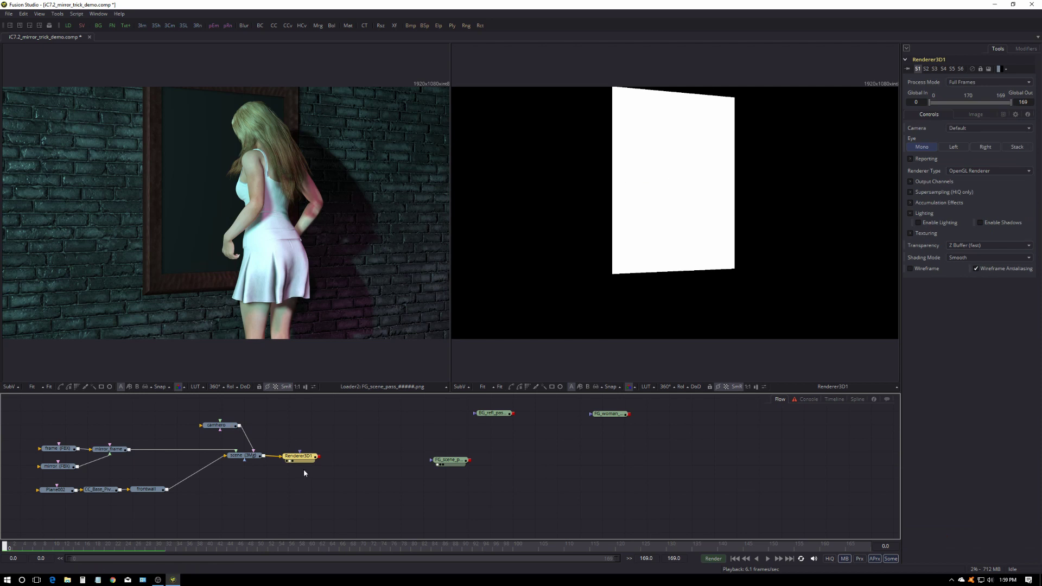
left_click_drag(305, 462, 309, 458)
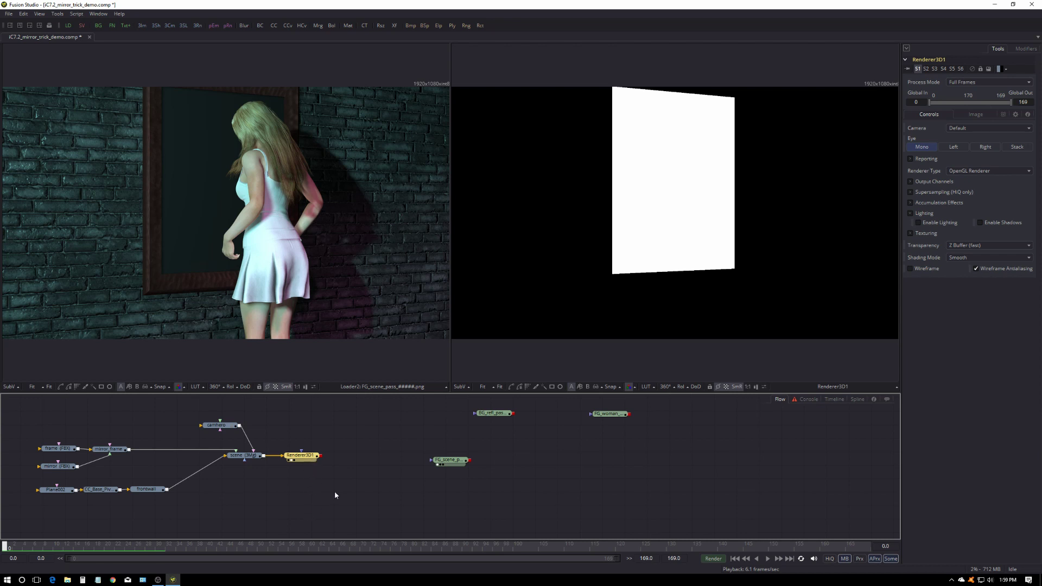
left_click_drag(302, 453, 318, 437)
left_click_drag(444, 460, 374, 467)
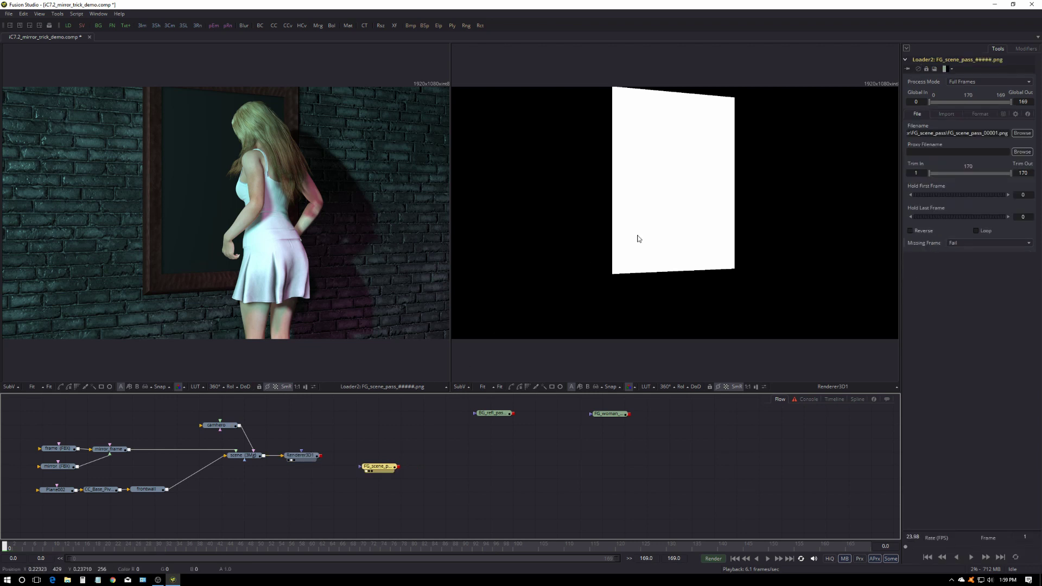
left_click_drag(378, 467, 380, 474)
left_click_drag(498, 417, 385, 437)
left_click(385, 436)
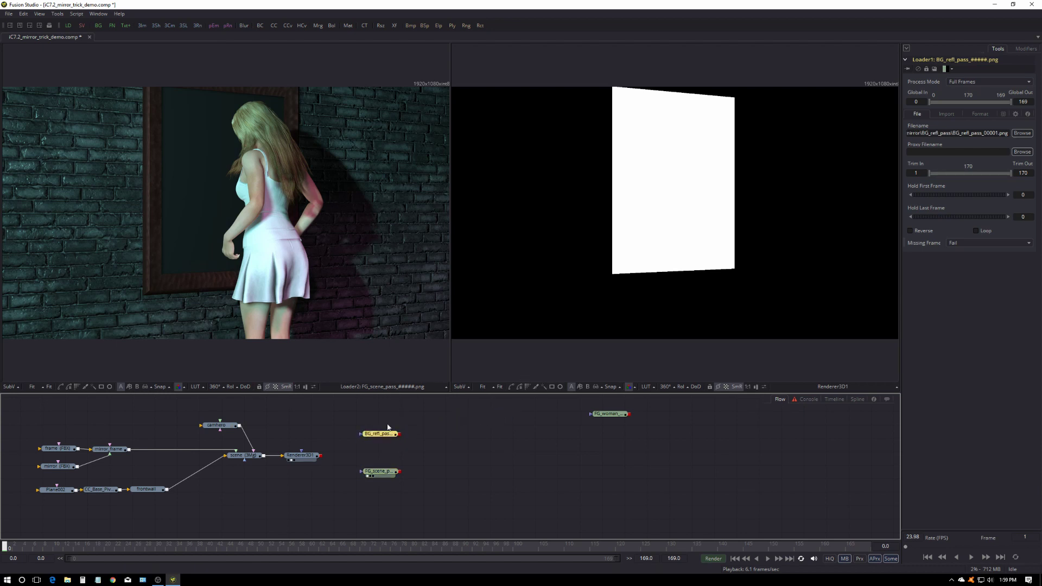
Merge BG_refl_pass over FG_scene_pass, view the merge, and move the merge and both loaders up in the flow.
left_click_drag(400, 434, 400, 471)
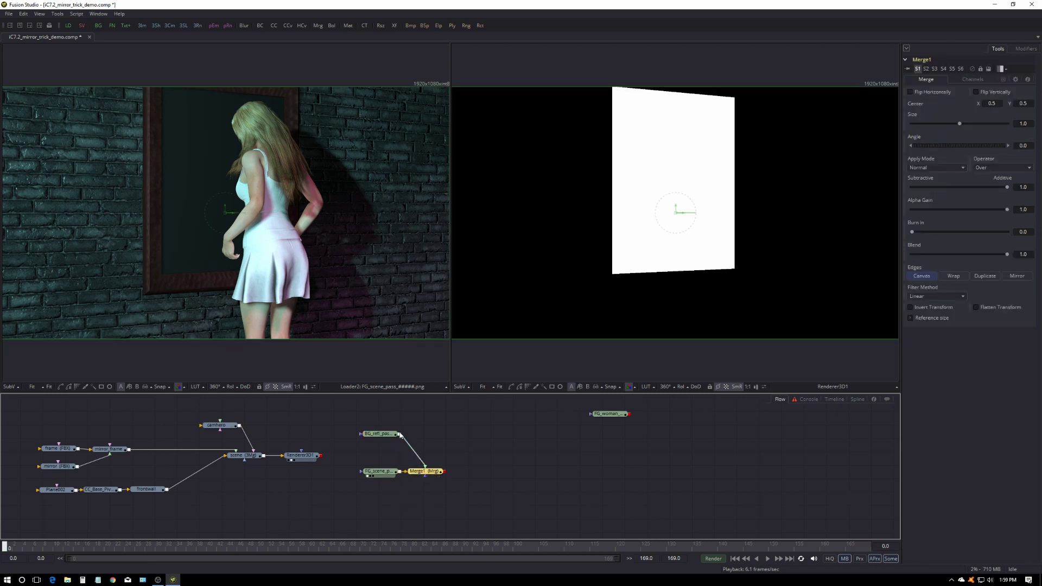
left_click_drag(434, 476, 367, 370)
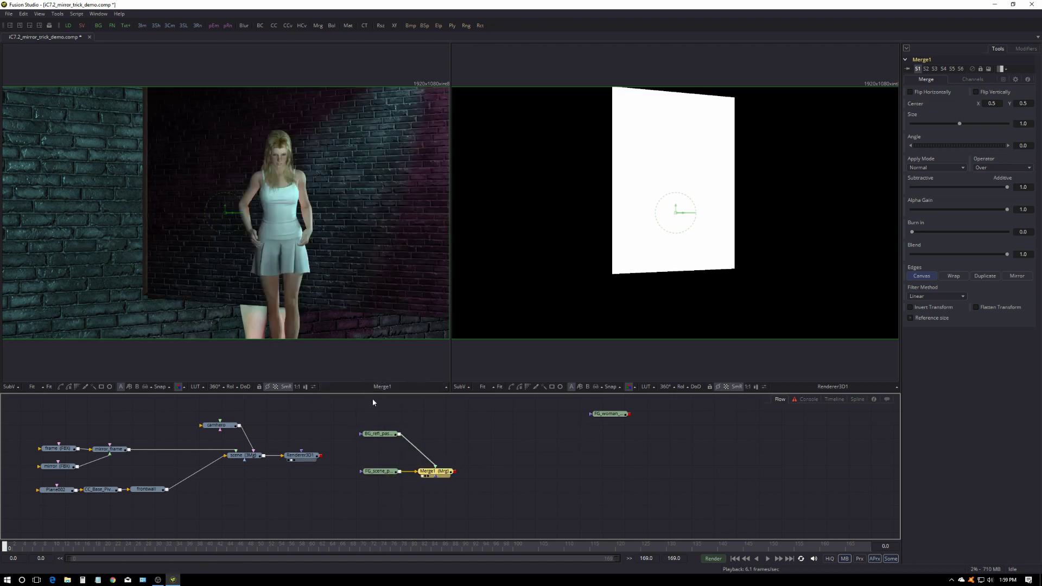
left_click_drag(375, 435, 375, 450)
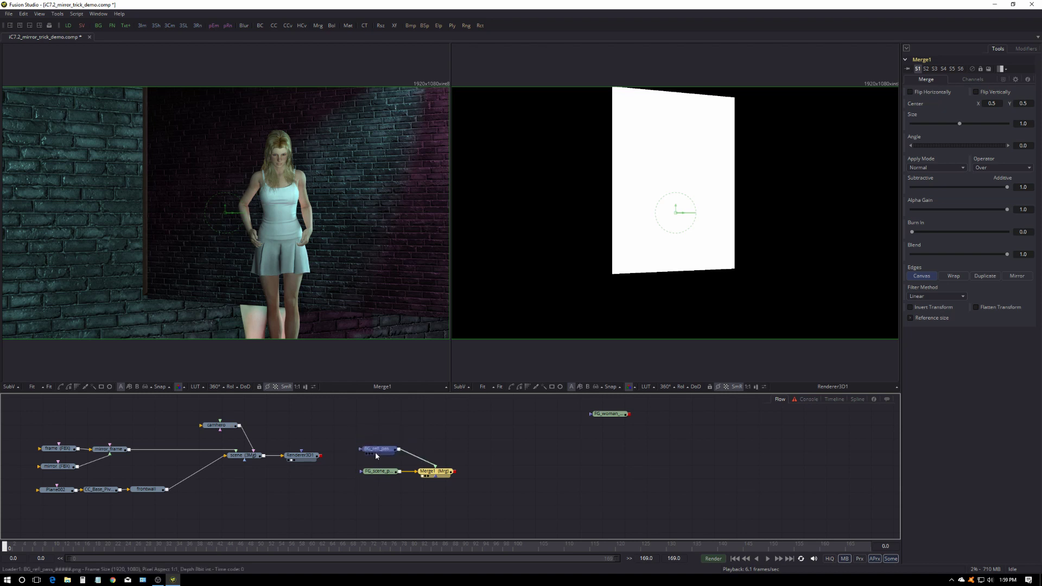
left_click_drag(416, 491, 355, 440)
left_click_drag(434, 474, 423, 432)
Group all the 3D scene nodes feeding Renderer3D1 and place the group next to the renderer.
left_click_drag(45, 421, 312, 518)
left_click_drag(298, 462, 307, 464)
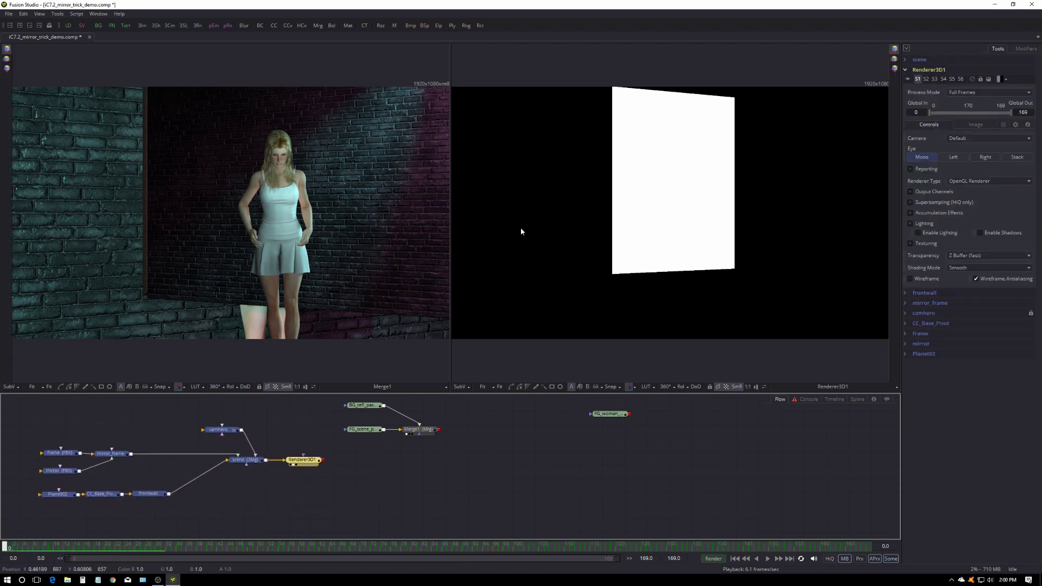
left_click_drag(23, 417, 258, 515)
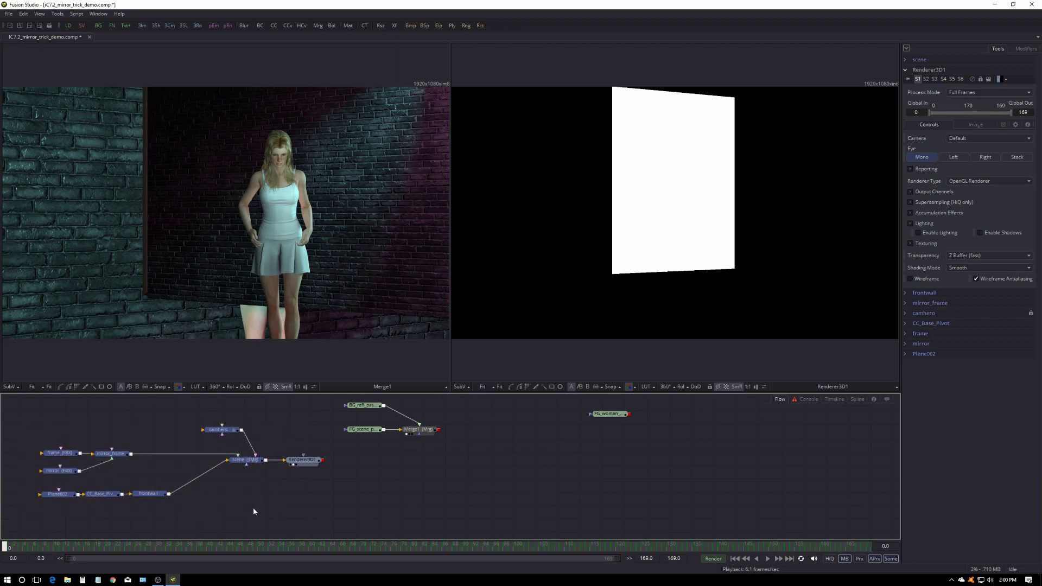
key("ctrl+g")
left_click_drag(155, 427, 252, 461)
left_click(309, 460, "ctrl")
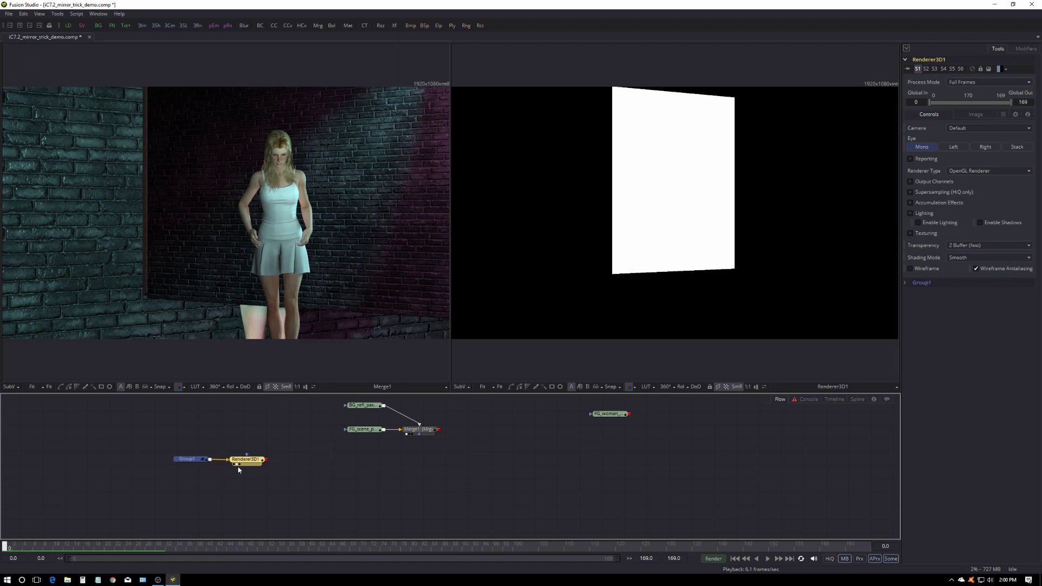
Clear Renderer3D1 from the second viewer and return to a single-viewer layout.
key("2")
left_click(9, 26)
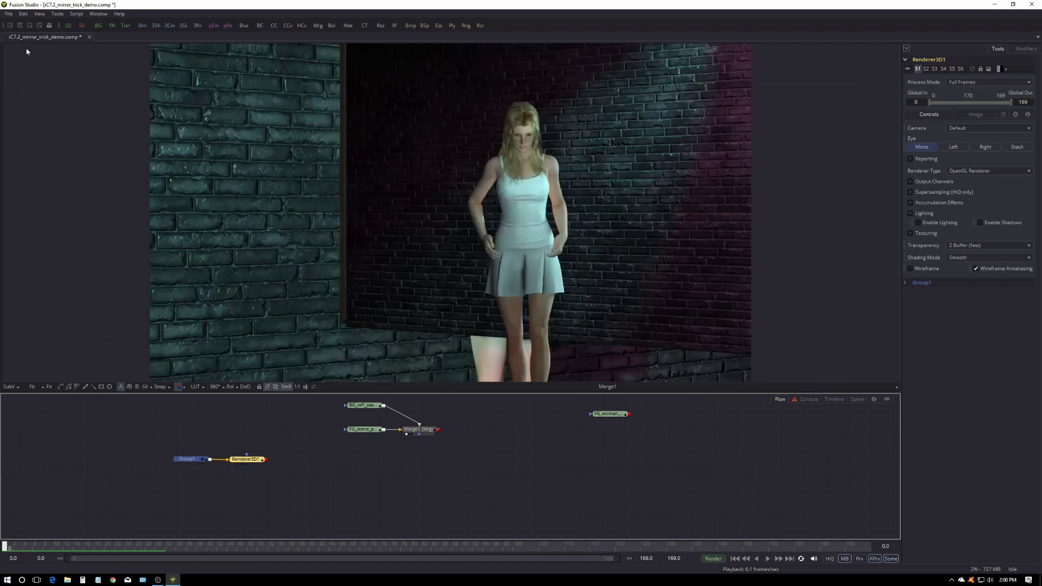
left_click(247, 460)
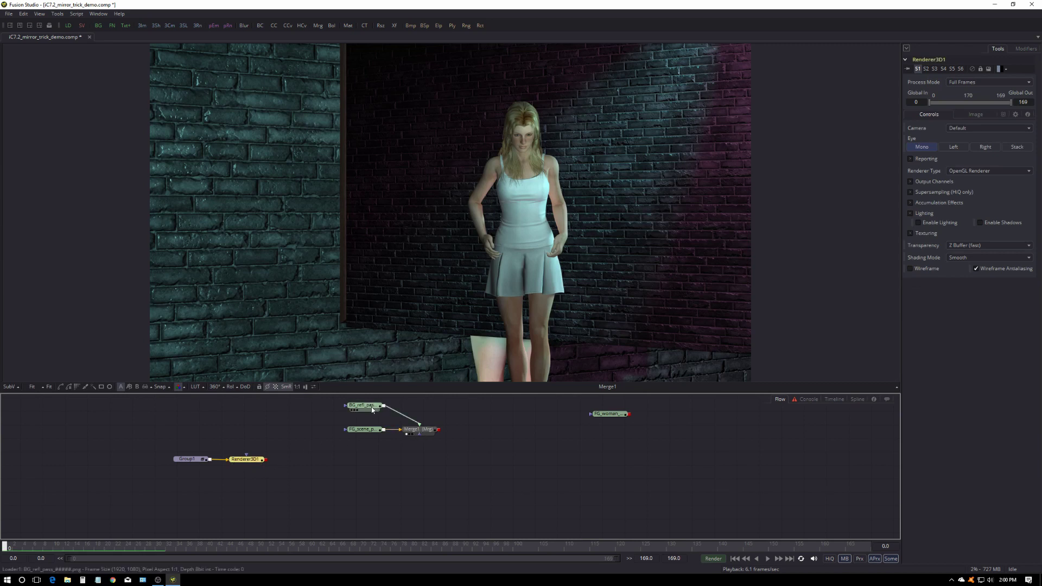
Review the reflection pass, the scene pass and their merged result in the viewer.
left_click_drag(372, 410, 407, 288)
left_click_drag(362, 429, 396, 353)
left_click_drag(419, 429, 448, 304)
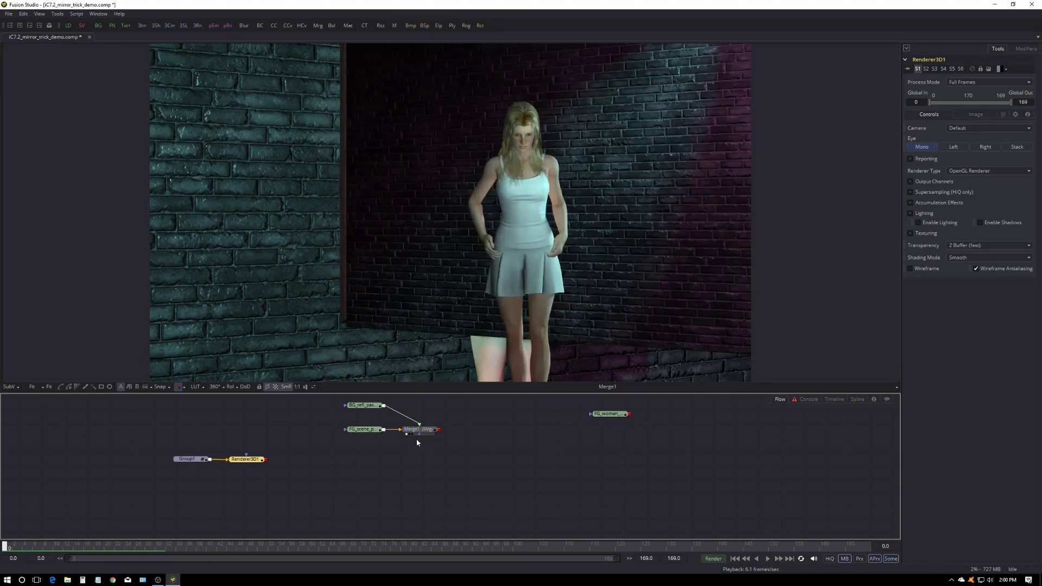
Connect Renderer3D1 as the effect mask of Merge1 and set the mask channel to Luminance.
left_click_drag(267, 462, 419, 436)
left_click_drag(160, 494, 278, 472)
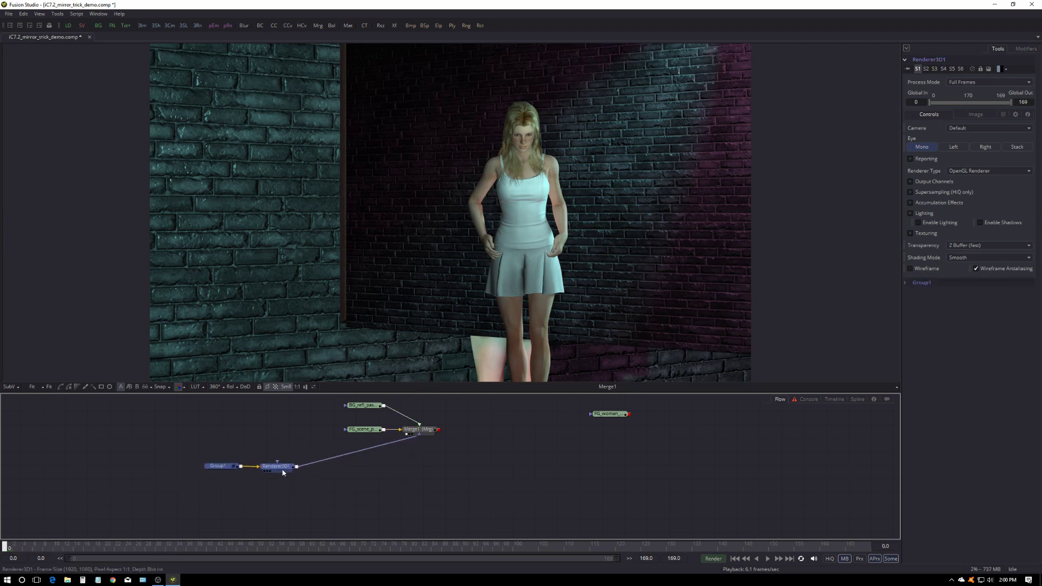
left_click(421, 432)
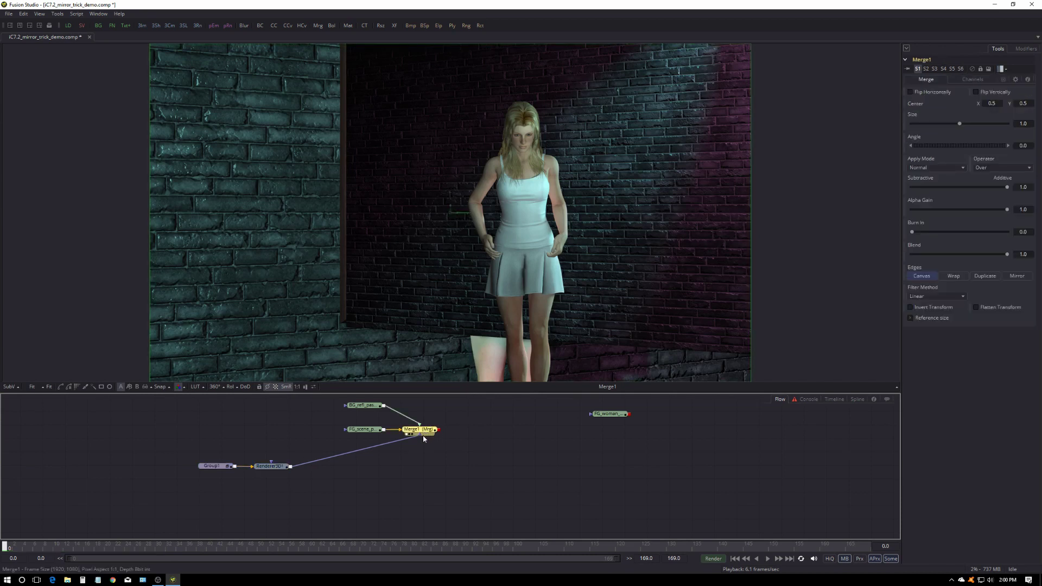
left_click(1004, 79)
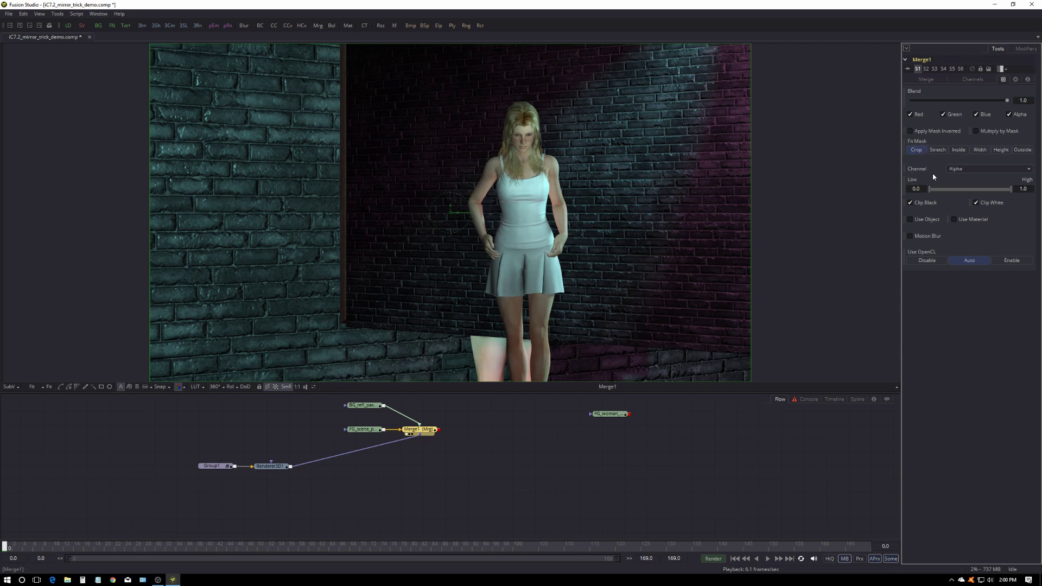
left_click(967, 169)
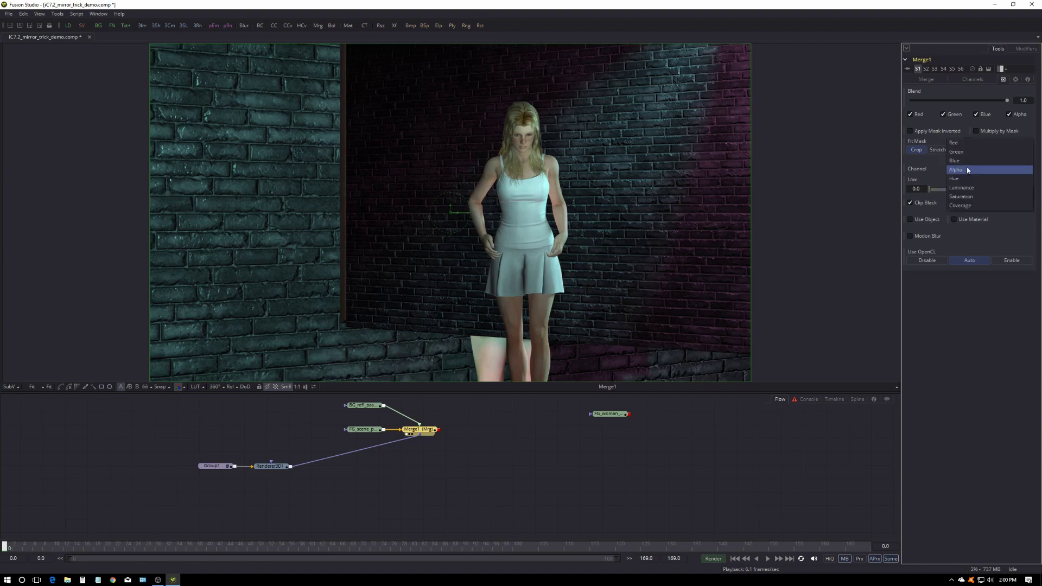
left_click(970, 187)
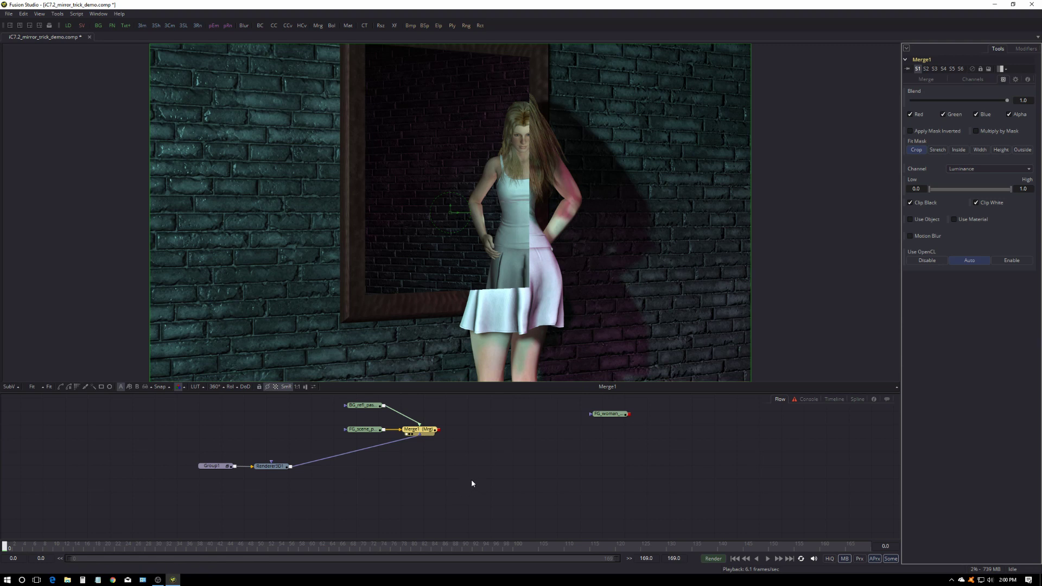
Check the masked mirror composite at frames 49, 135 and 25, and return to frame 0.
left_click(254, 549)
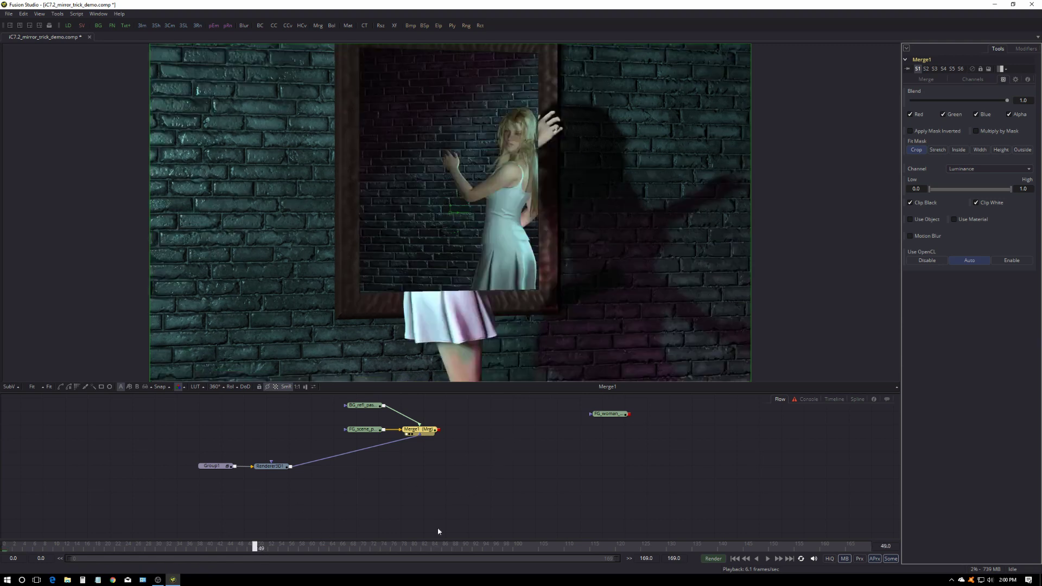
left_click(696, 548)
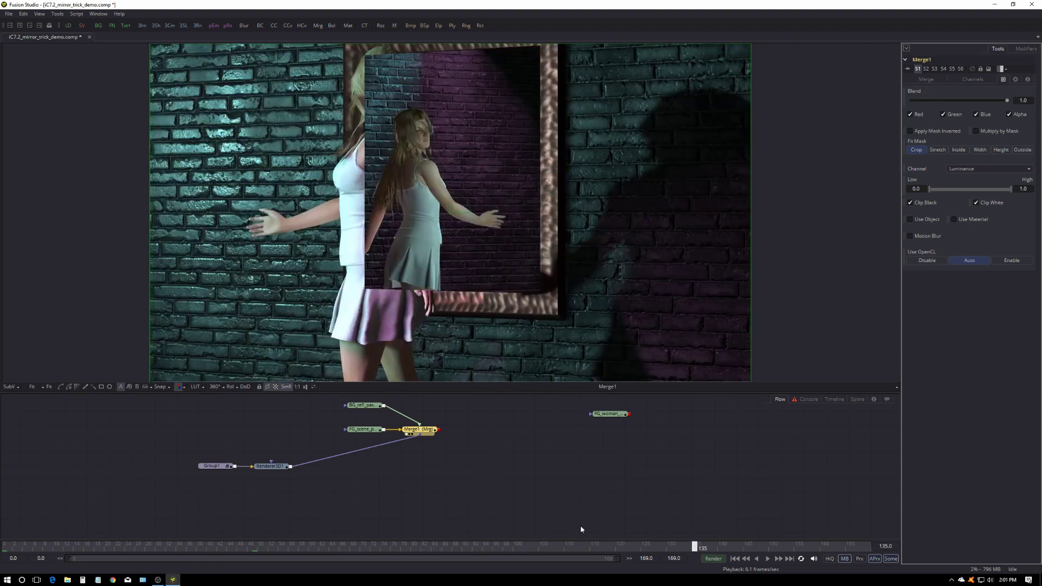
left_click(134, 548)
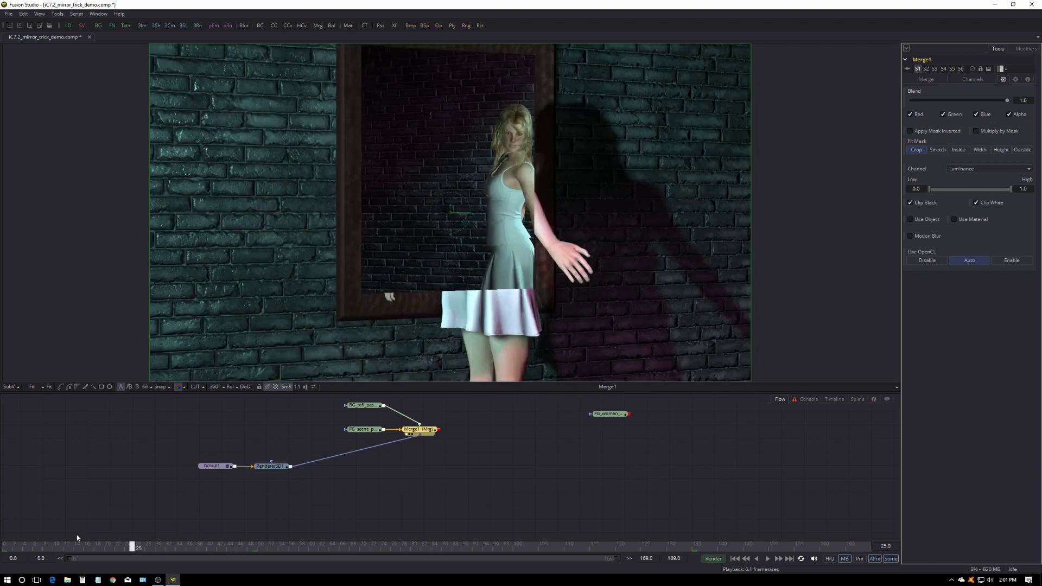
left_click(6, 550)
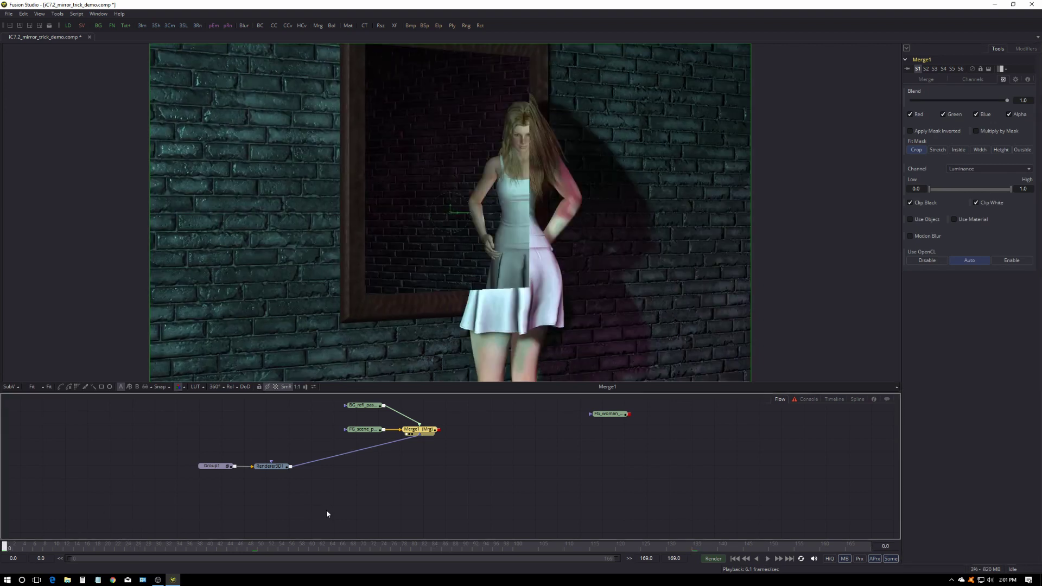
Add a Transform after the BG_refl_pass loader, flip the reflection horizontally, and view the Merge1 result.
left_click(365, 410)
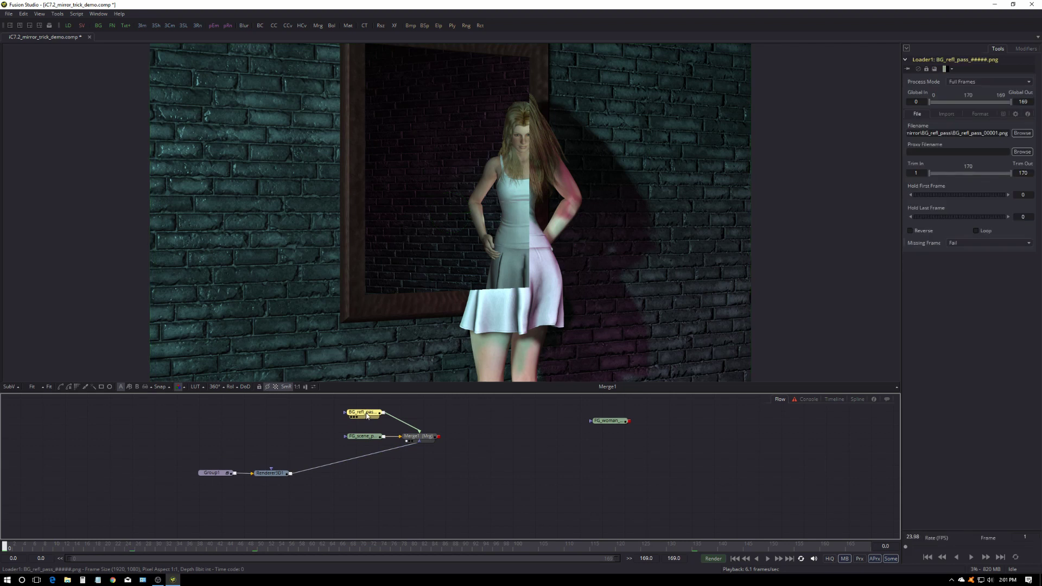
left_click_drag(367, 415, 372, 314)
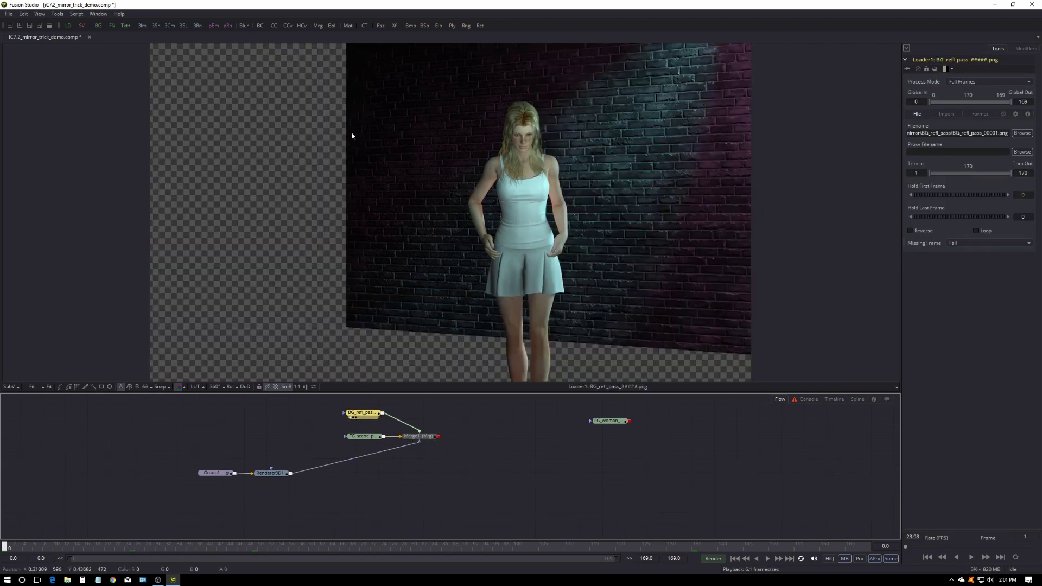
left_click(395, 25)
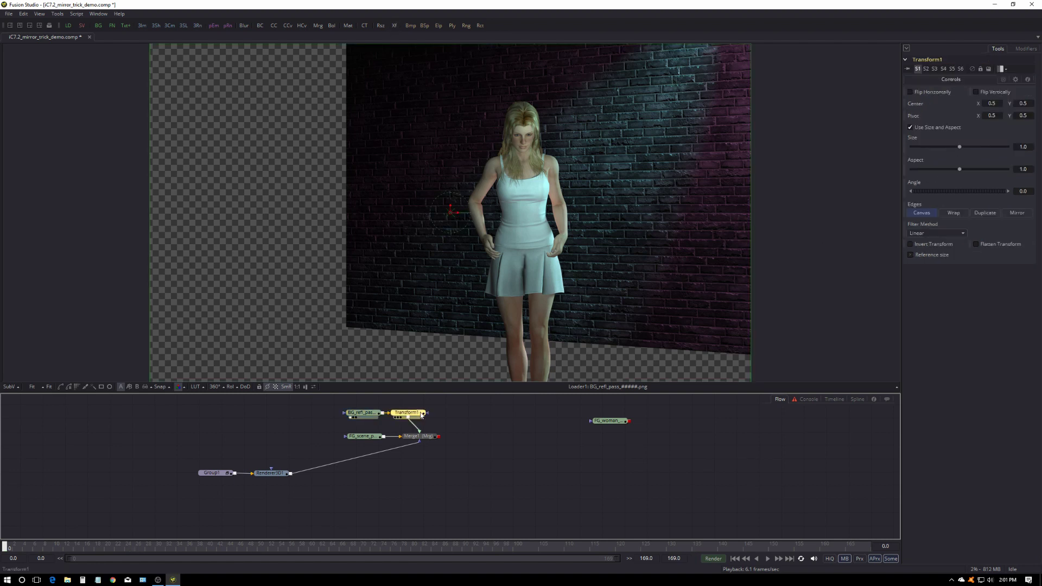
left_click(910, 92)
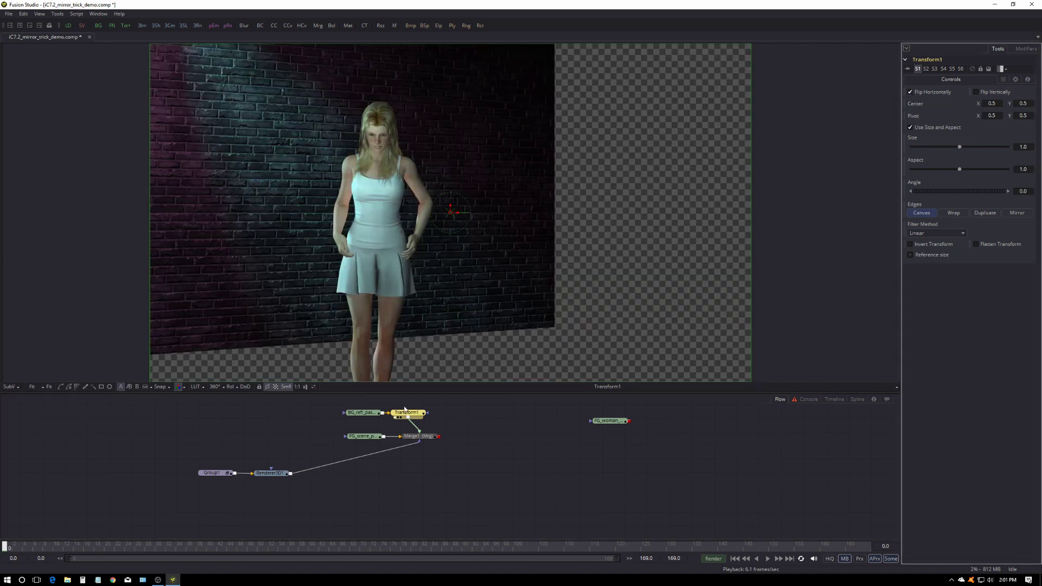
left_click_drag(429, 441, 431, 374)
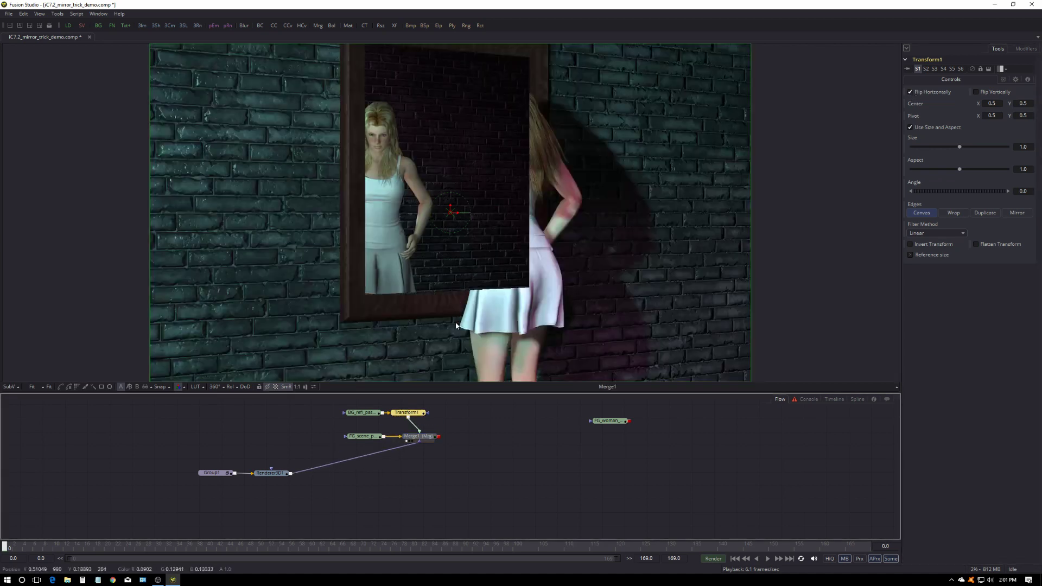
Tidy the node layout by spacing the reflection, scene and Group1/Renderer3D1 branches compactly in front of Merge1.
left_click_drag(330, 400, 349, 446)
scroll(364, 434, "up", 1)
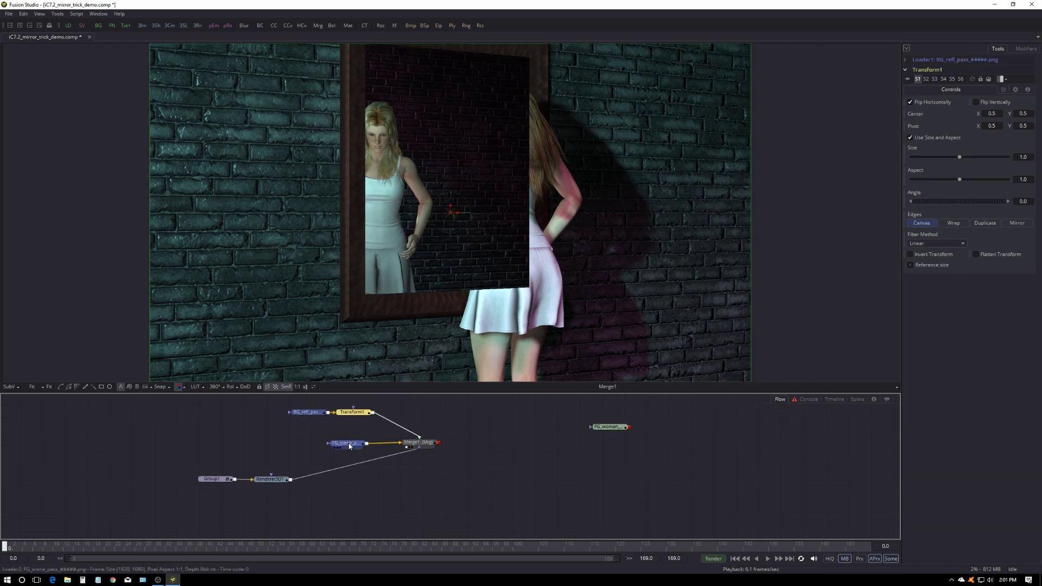
left_click(418, 444)
left_click_drag(214, 503, 352, 479)
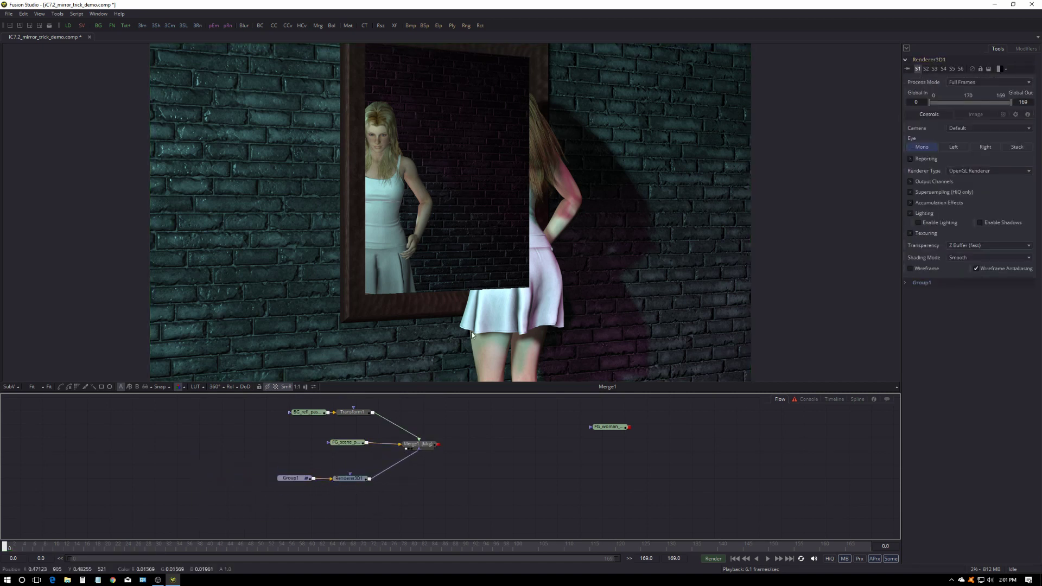
Merge the FG_woman loader as foreground over the Merge1 output with a new Merge2, and view the result.
left_click_drag(608, 427, 589, 309)
left_click_drag(625, 426, 557, 311)
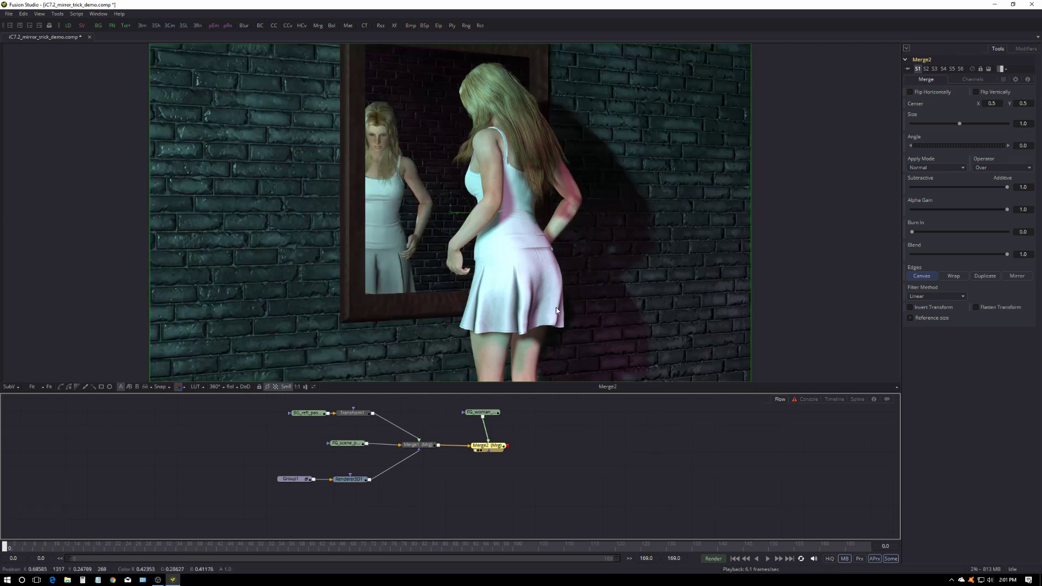
Inspect how the woman lines up with her mirror reflection at frames across the timeline, ending on frame 120.
left_click(167, 548)
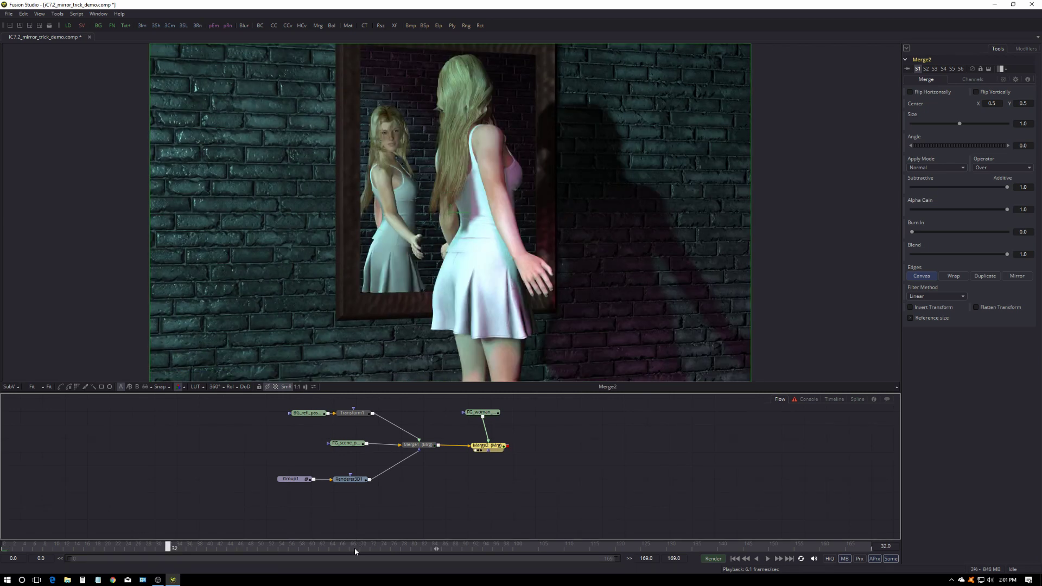
left_click(725, 547)
left_click(846, 547)
left_click(33, 546)
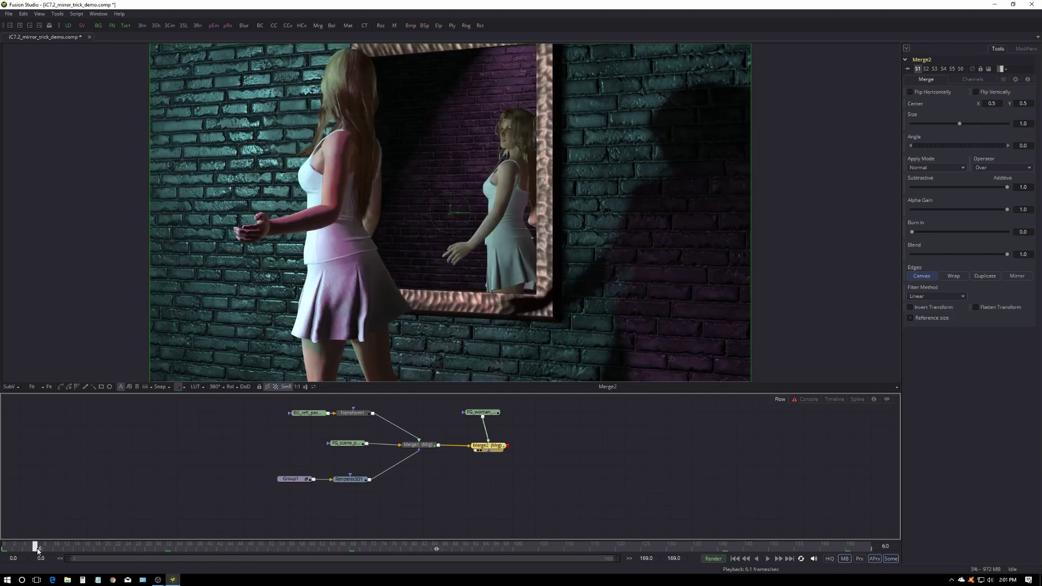
left_click(243, 548)
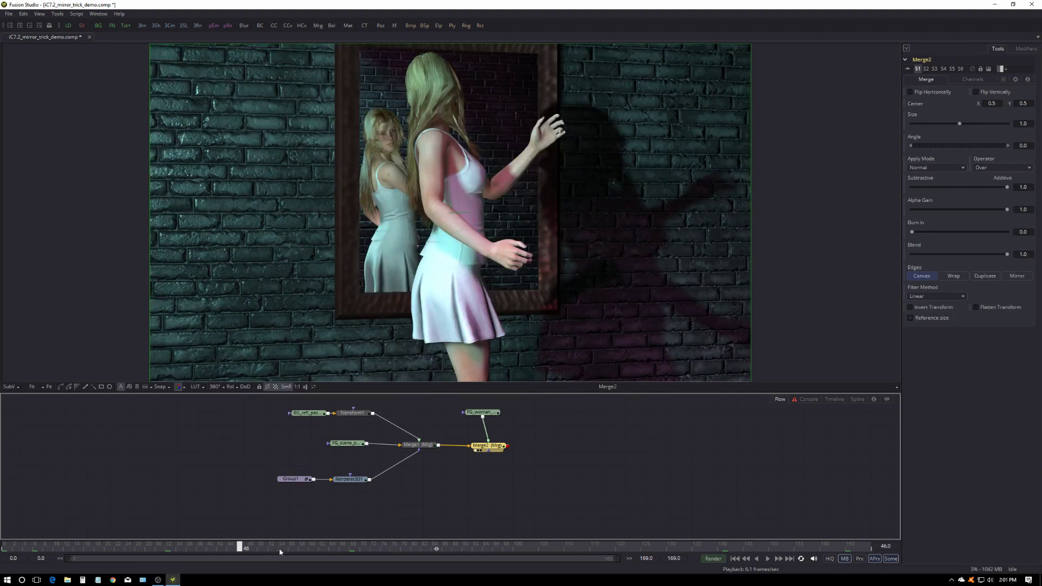
left_click(291, 547)
left_click_drag(292, 482, 287, 475)
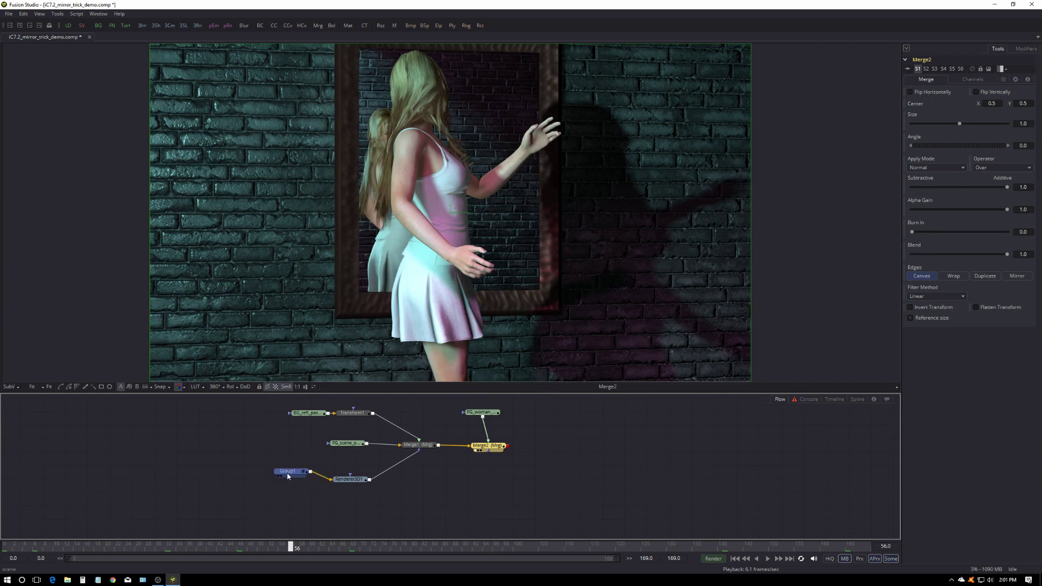
left_click(292, 484)
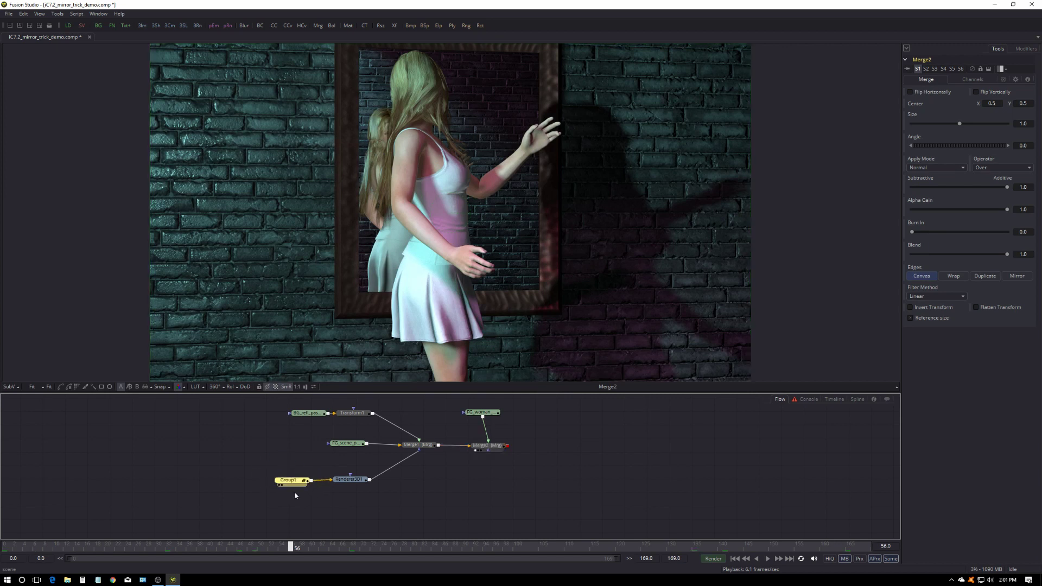
left_click(475, 547)
left_click(617, 546)
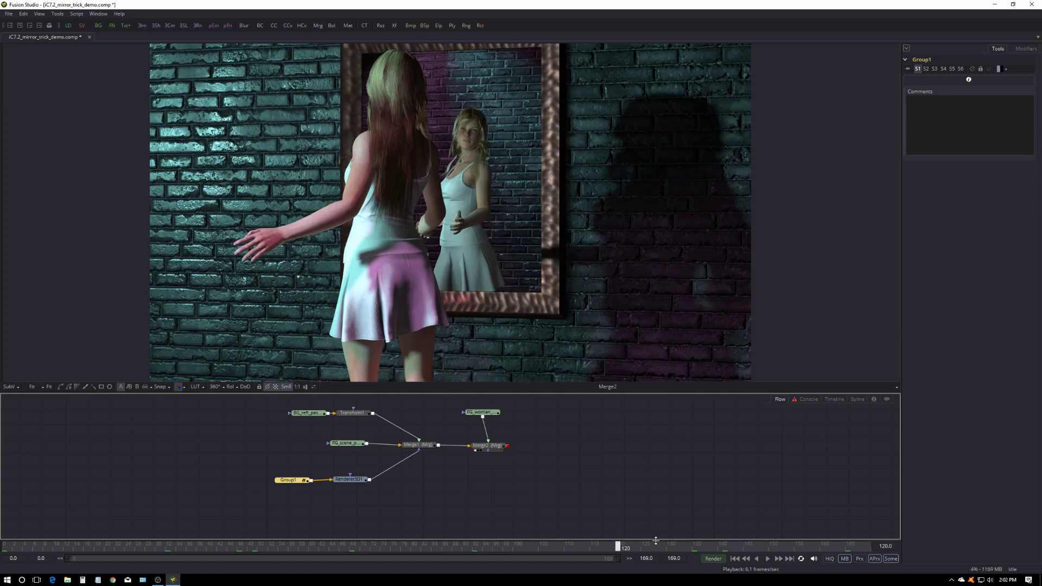
Move the BG_refl_pass loader and Transform1 away from Merge1 to make room for another node, previewing the reflection pass.
middle_click_drag(443, 485, 457, 493)
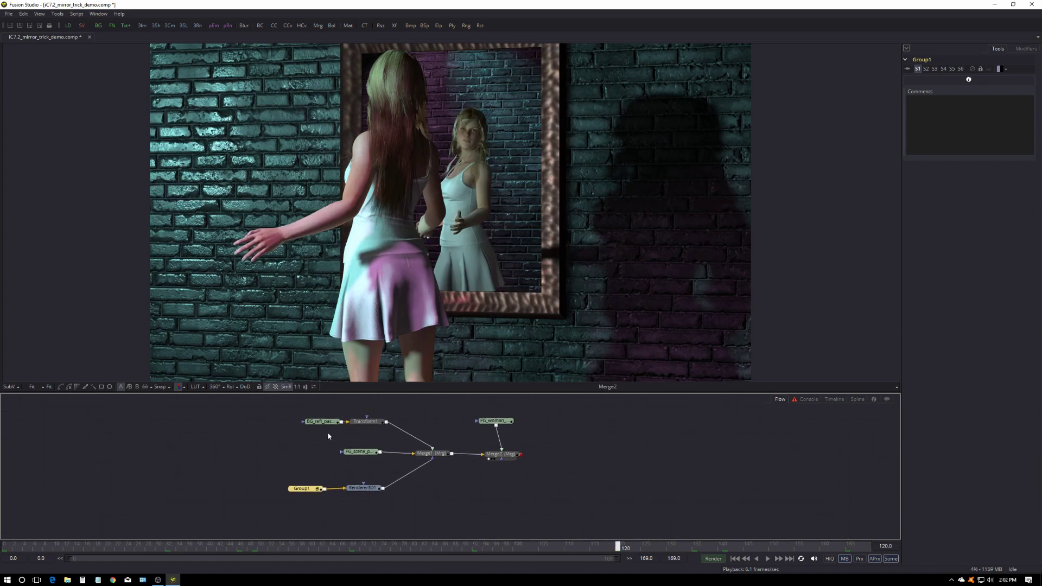
left_click_drag(329, 425, 312, 425)
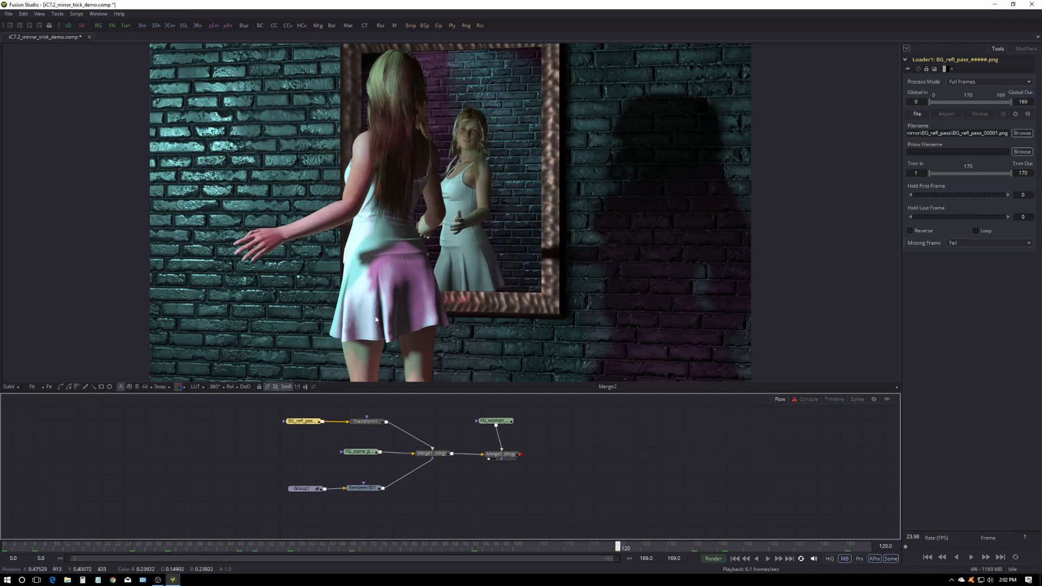
left_click_drag(307, 424, 296, 423)
left_click_drag(294, 425, 241, 427)
key("1")
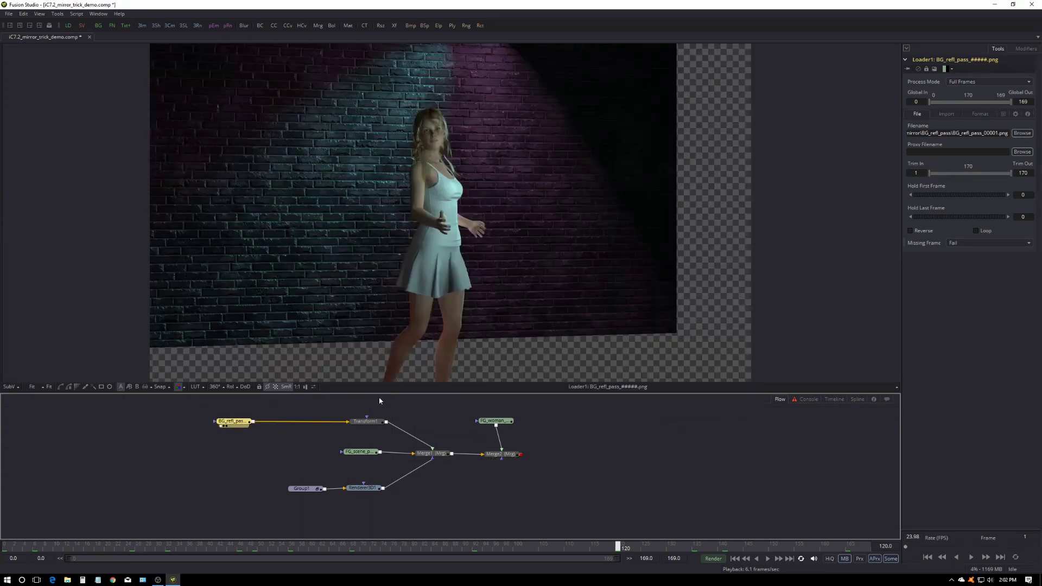
left_click_drag(379, 423, 286, 423)
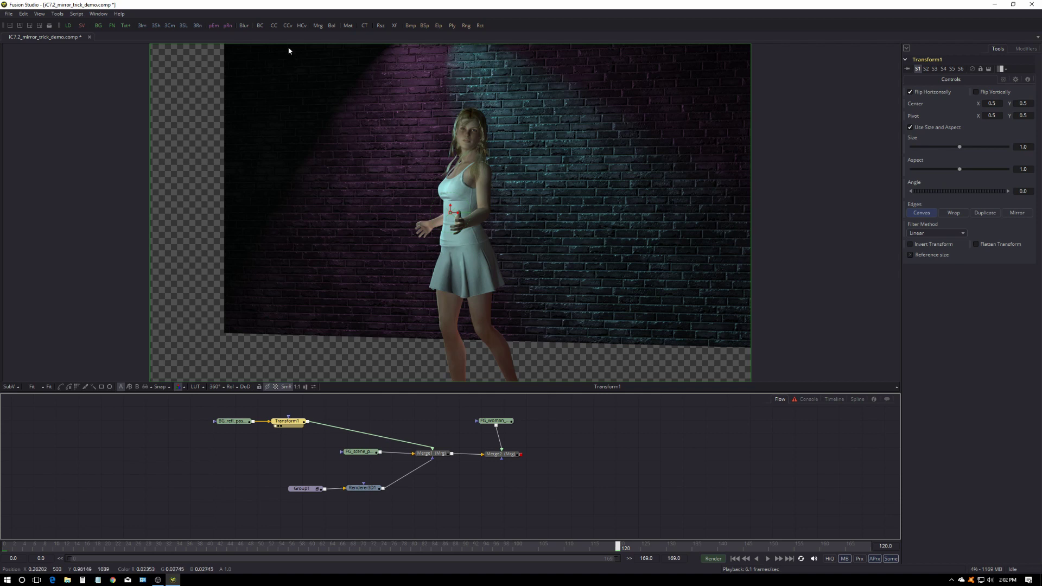
Insert a ColorCorrector after Transform1 and, while viewing Merge2, give the reflection a slight bluish master tint with strength 0.0876.
left_click(274, 26)
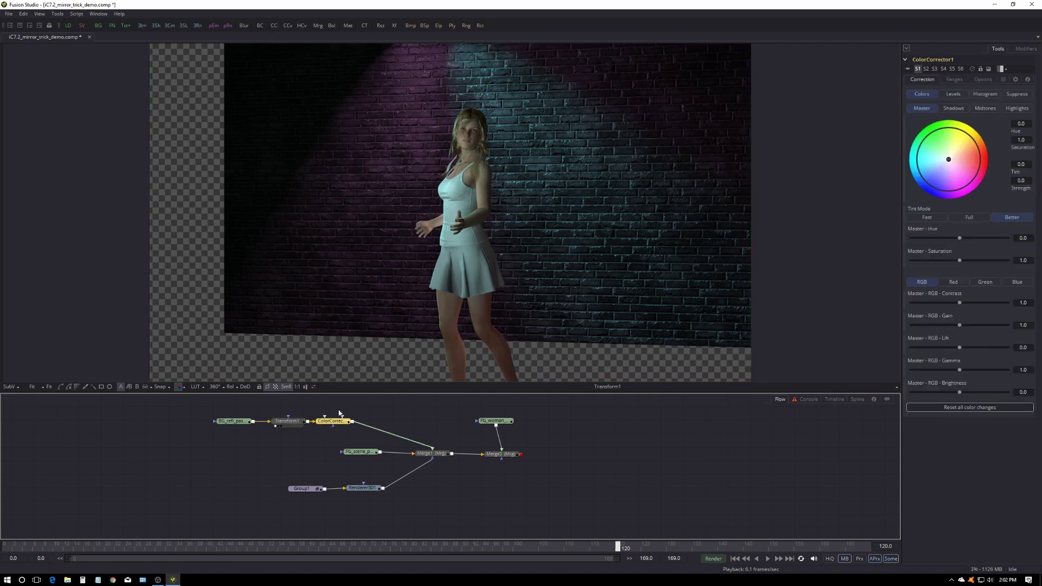
left_click(495, 459)
left_click_drag(317, 425, 323, 425)
mouse_move(947, 162)
left_mouse_down()
mouse_move(954, 170)
mouse_move(940, 161)
mouse_move(943, 172)
left_mouse_up()
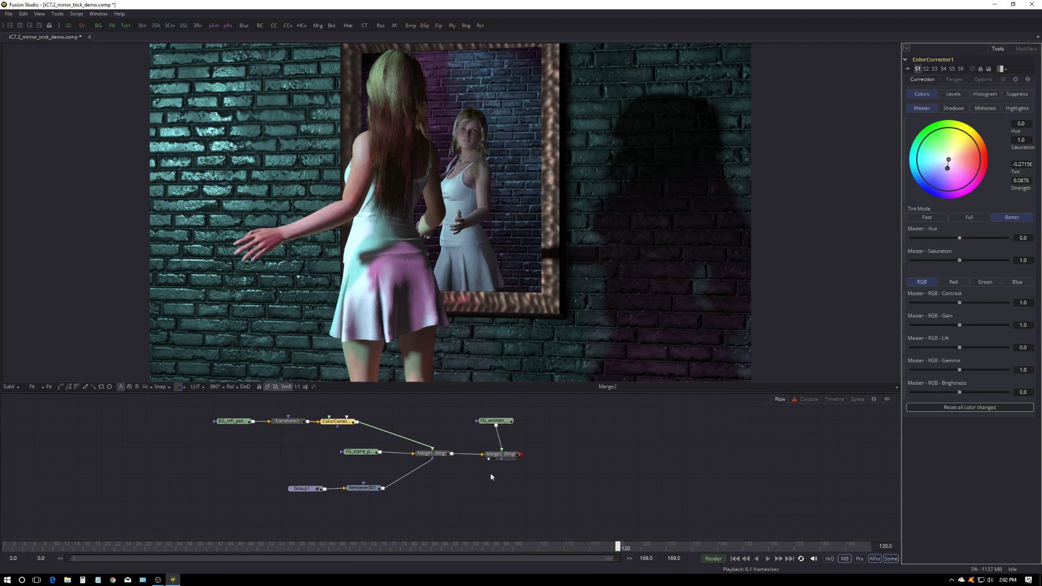
At frame 145, set the reflection ColorCorrector's master RGB contrast to 1.103 and lift to 0.103.
left_click(745, 545)
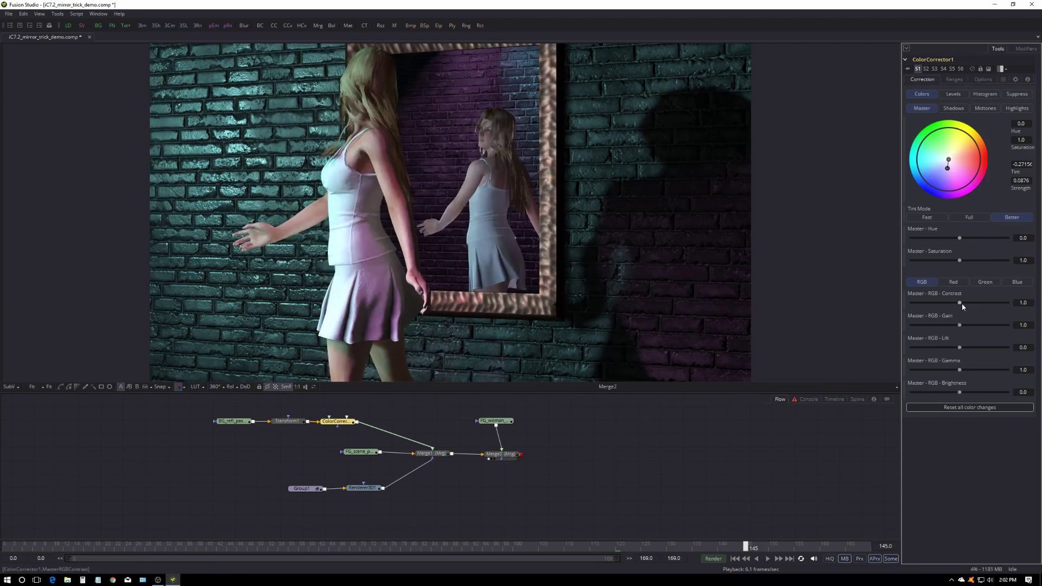
left_click_drag(960, 302, 962, 302)
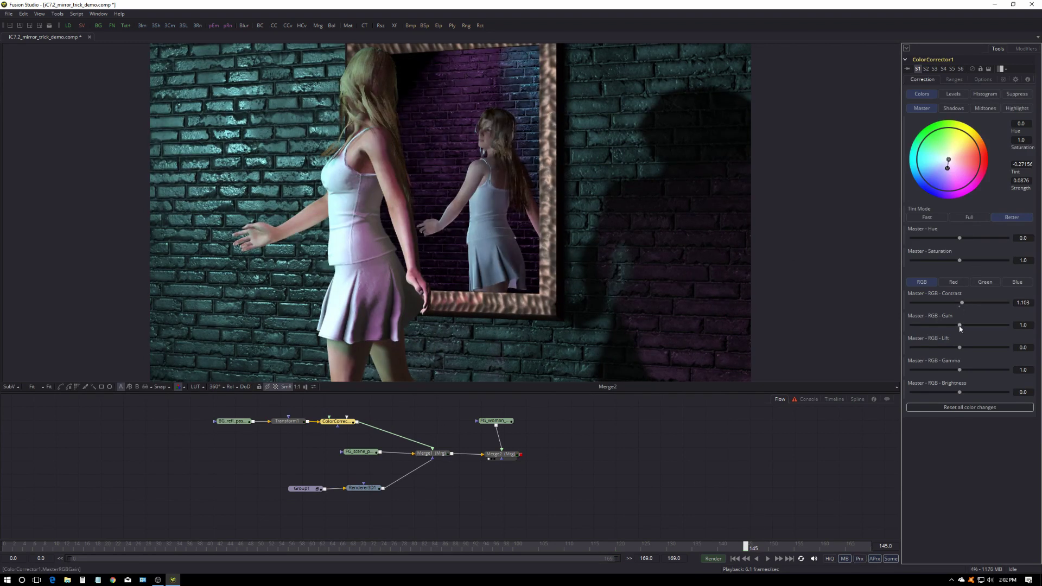
left_click_drag(959, 347, 967, 348)
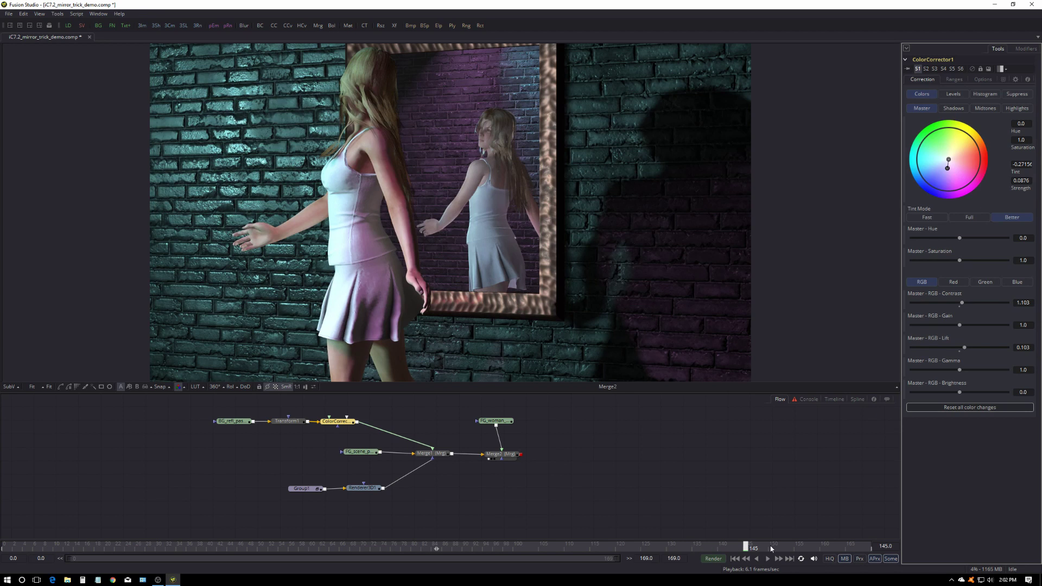
Review the color-corrected reflection in the final composite at frames across the timeline, and return to frame 0.
left_click(796, 547)
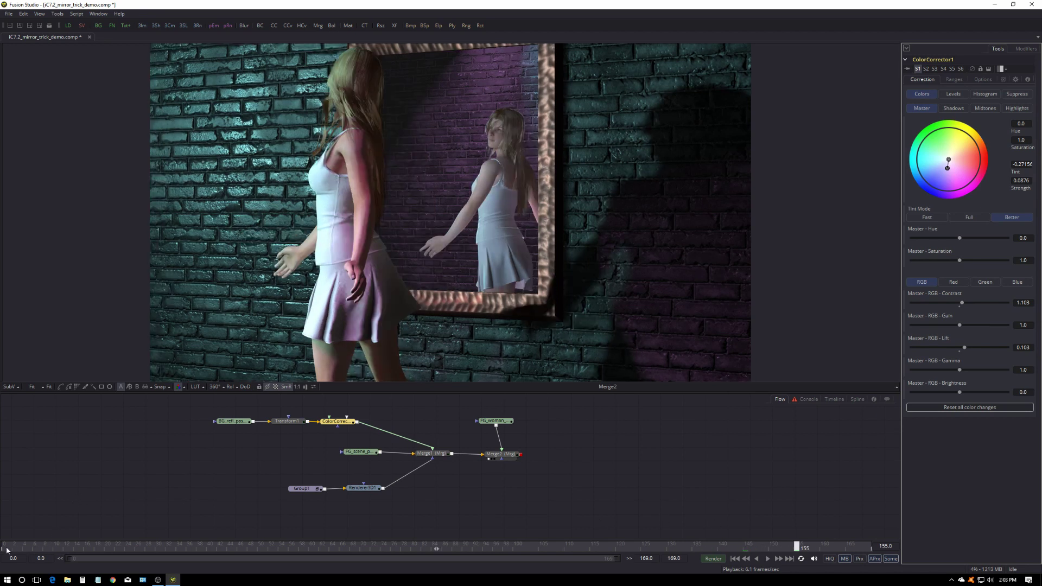
left_click(5, 547)
left_click(244, 546)
left_click(414, 547)
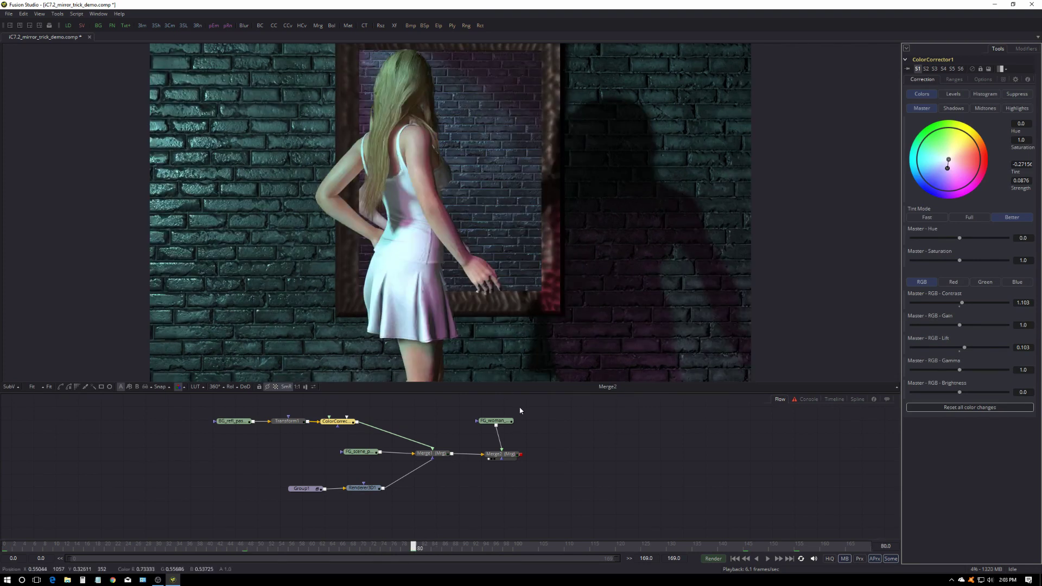
left_click(570, 549)
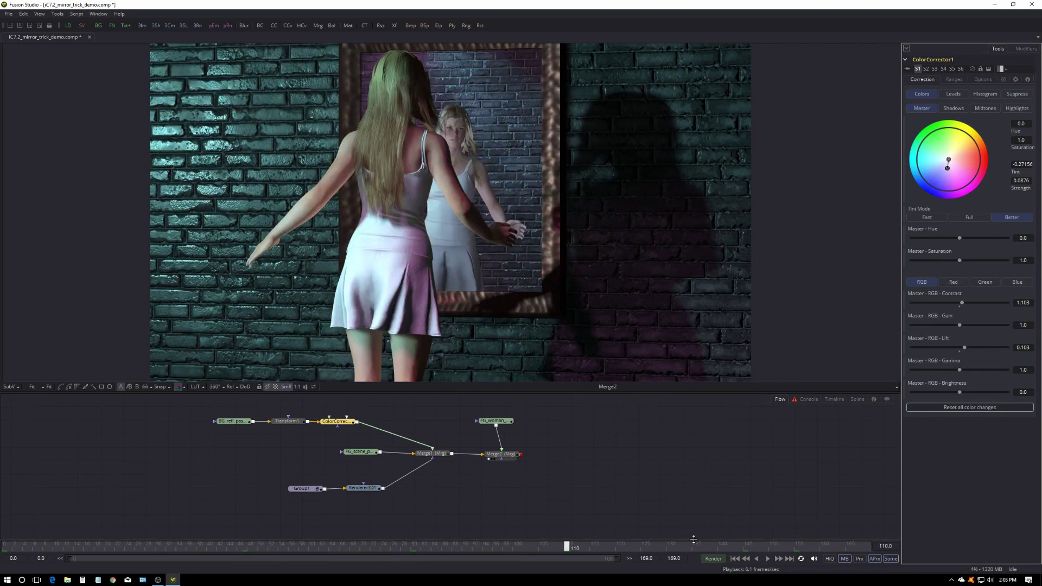
left_click(725, 546)
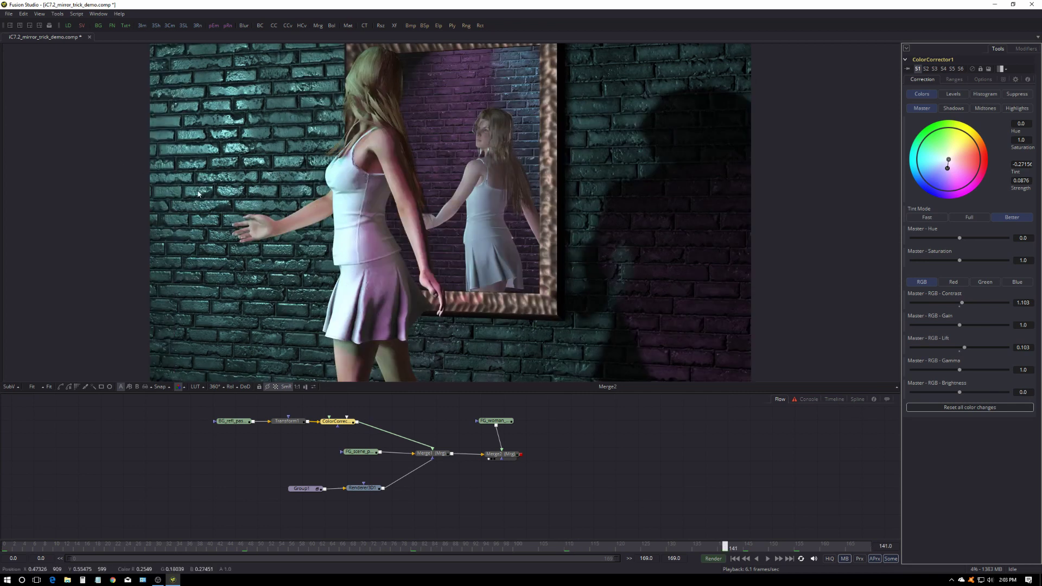
left_click(7, 548)
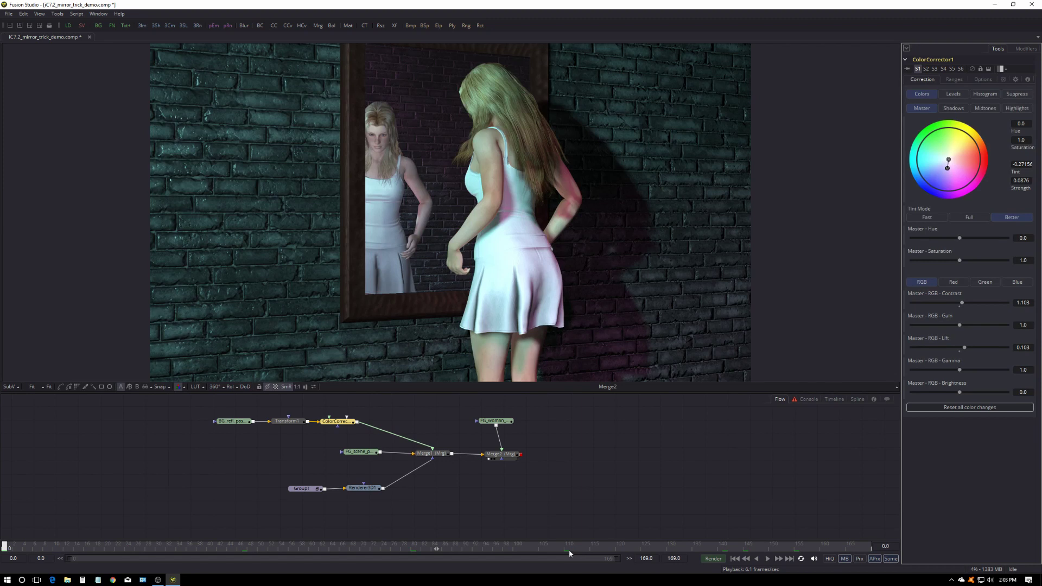
left_click(568, 550)
left_click(6, 549)
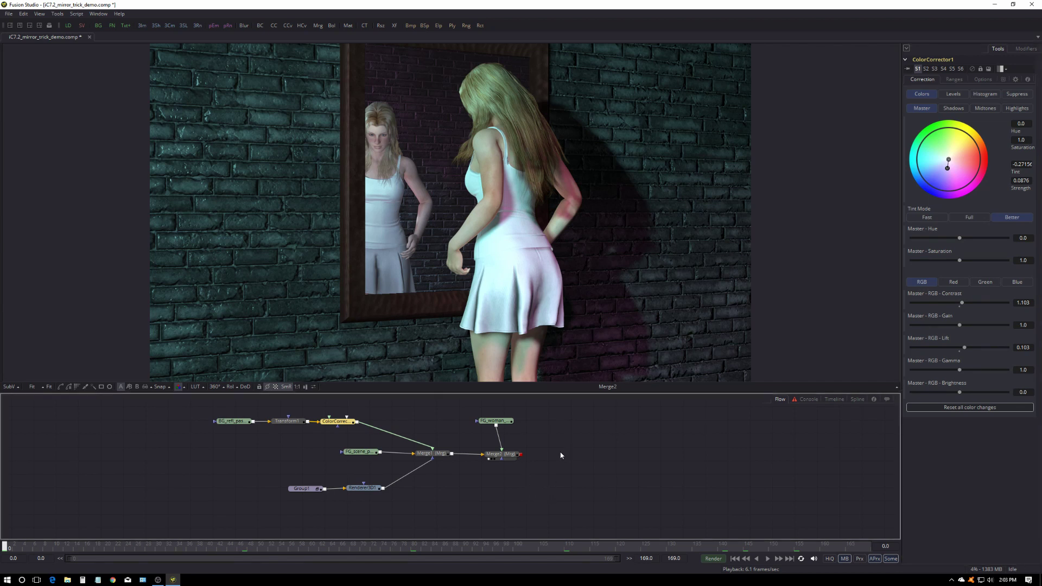
Select the BG_refl_pass loader, Transform1 and ColorCorrector1, and move them together away from the scene pass branch.
scroll(561, 436, "up", 1)
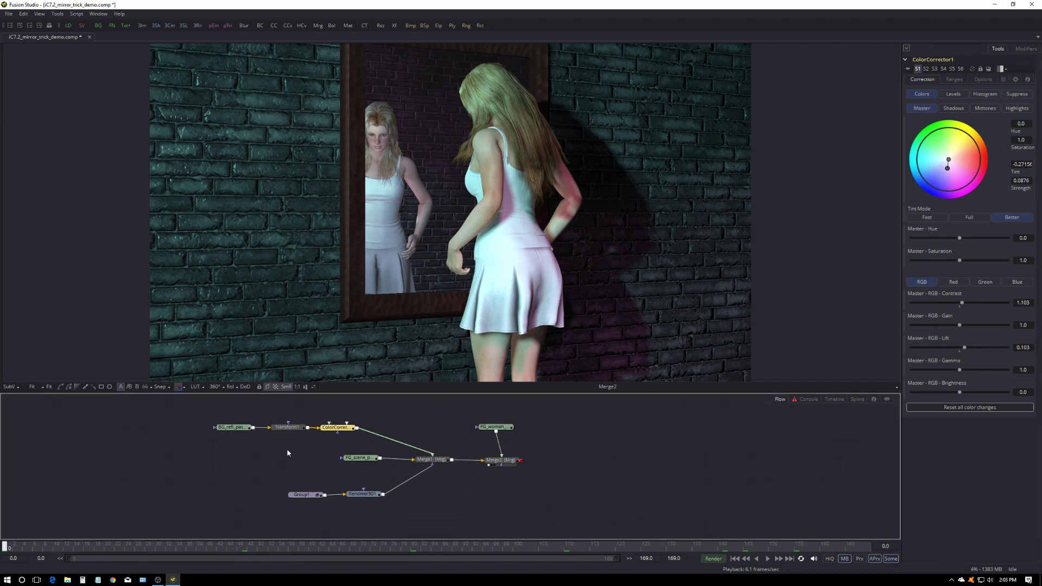
left_click_drag(196, 412, 349, 417)
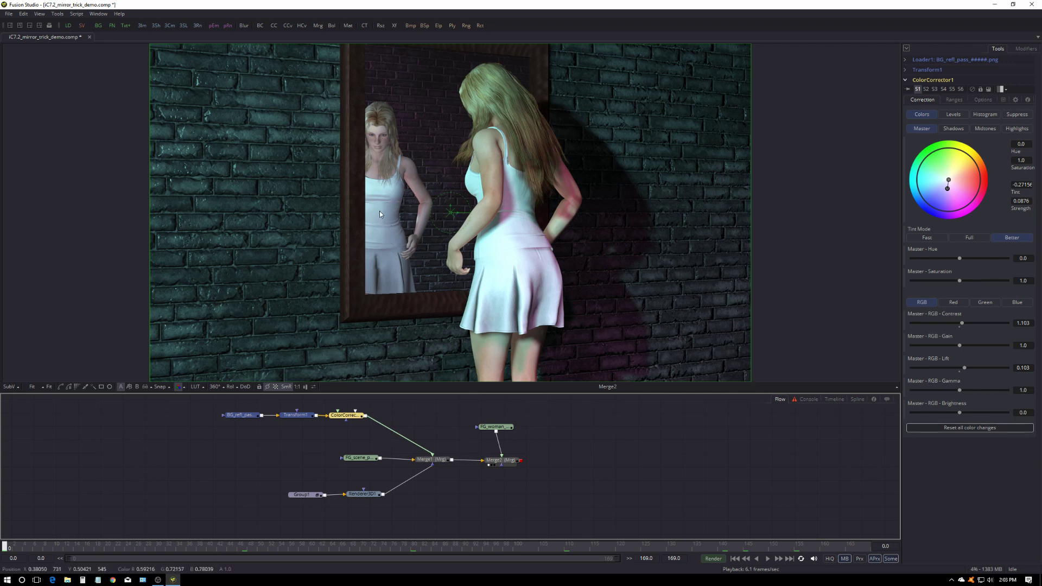
View the FG_woman_pass loader on its own, return the viewer to Merge2, and place the loader directly above Merge2.
left_click_drag(498, 428, 503, 418)
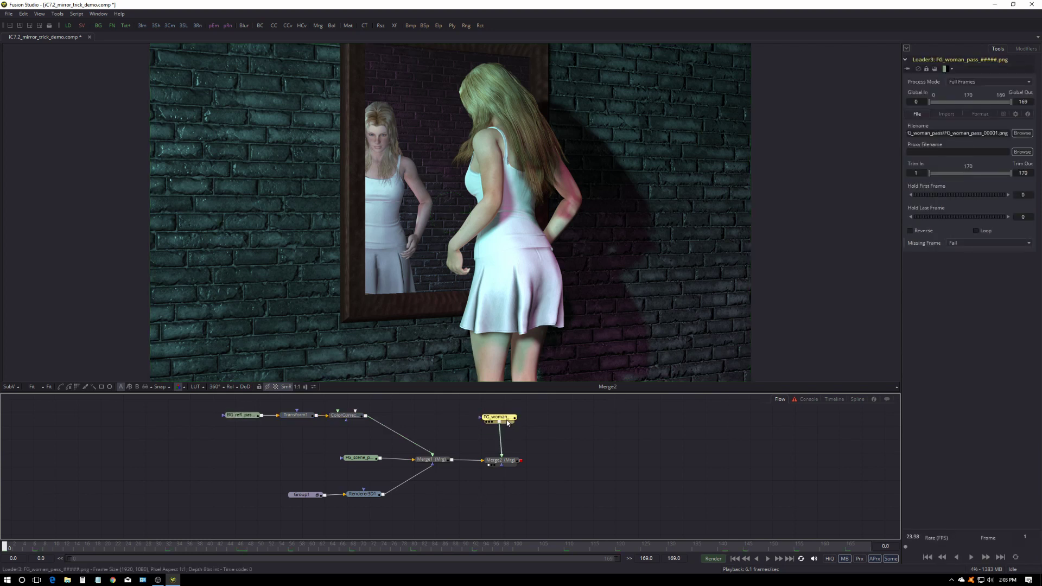
left_click(488, 422)
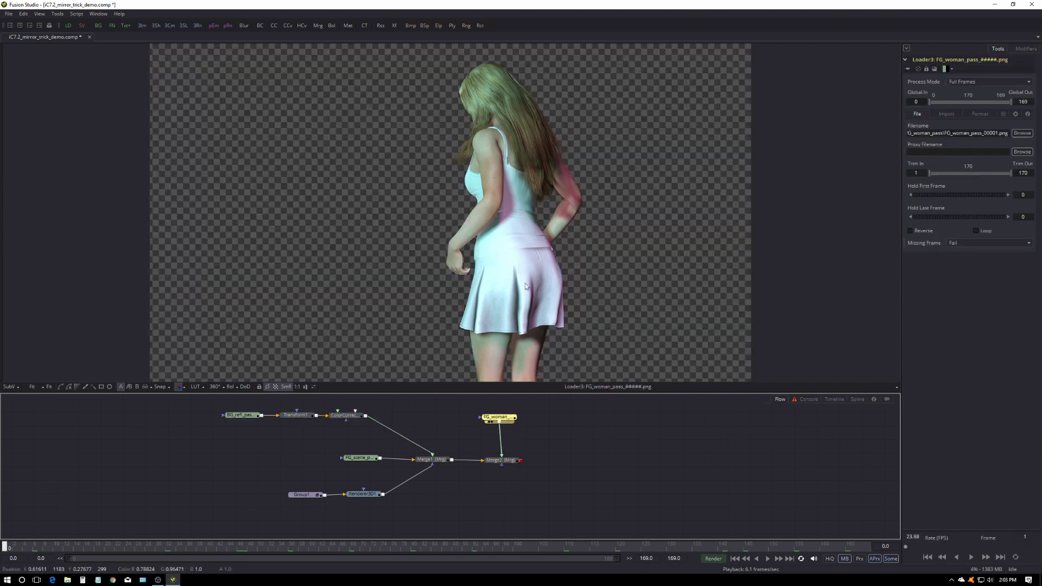
left_click(498, 465)
left_click_drag(508, 419, 512, 422)
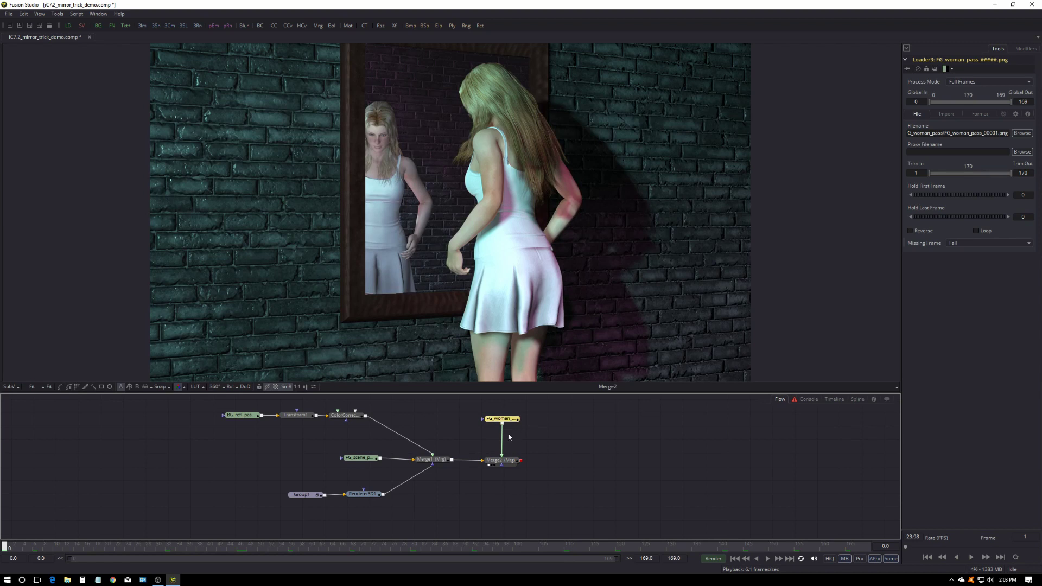
Insert a Defocus tool between the FG_woman_pass loader and Merge2.
key("ctrl+space")
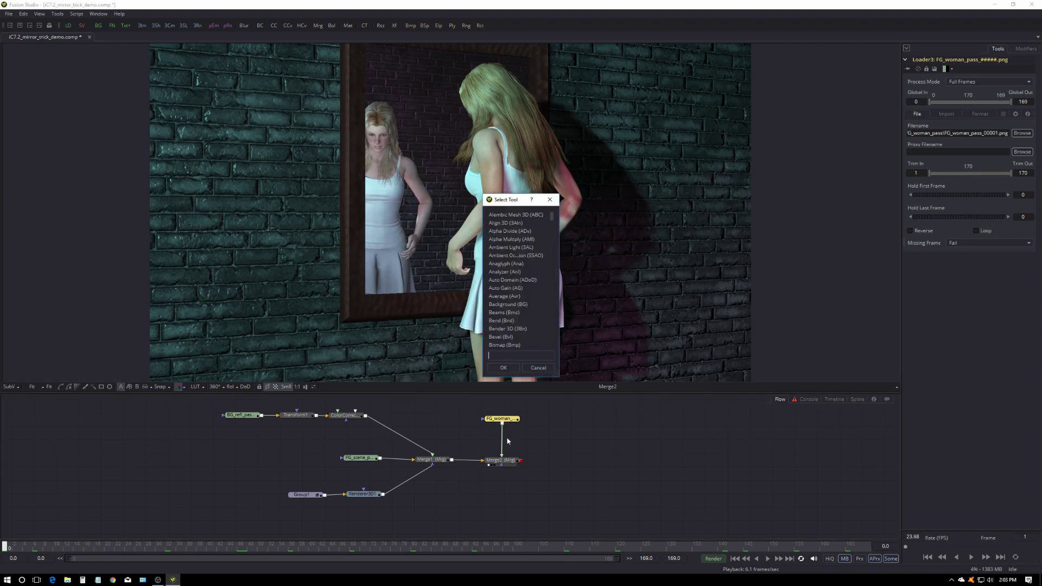
type("def")
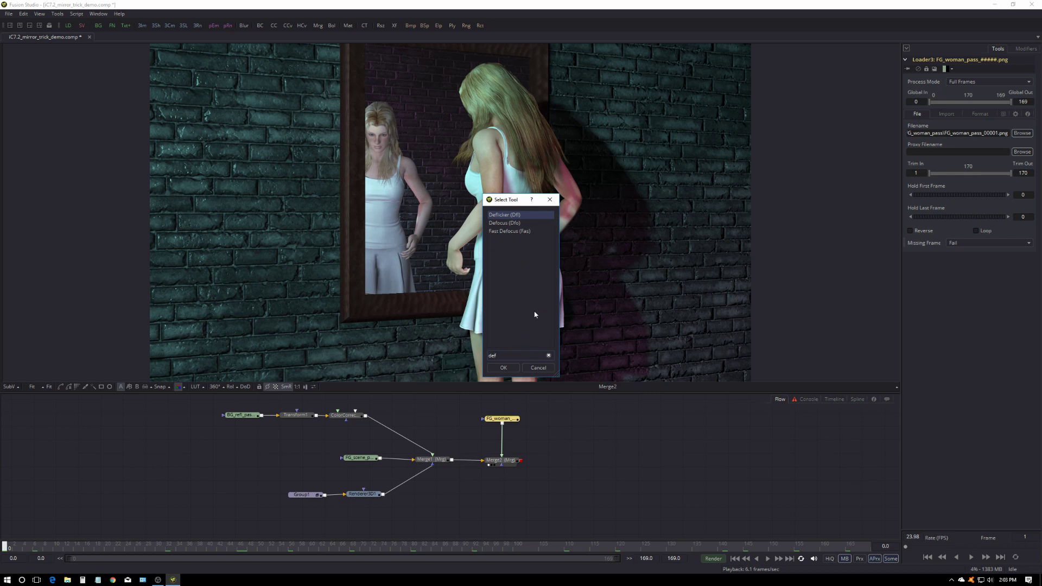
type("ocus")
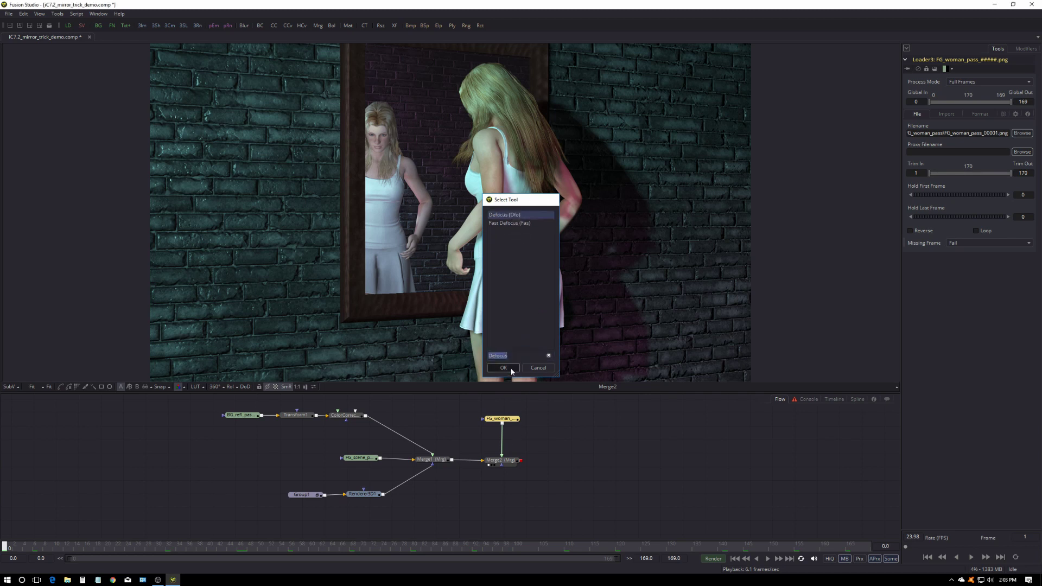
left_click(513, 367)
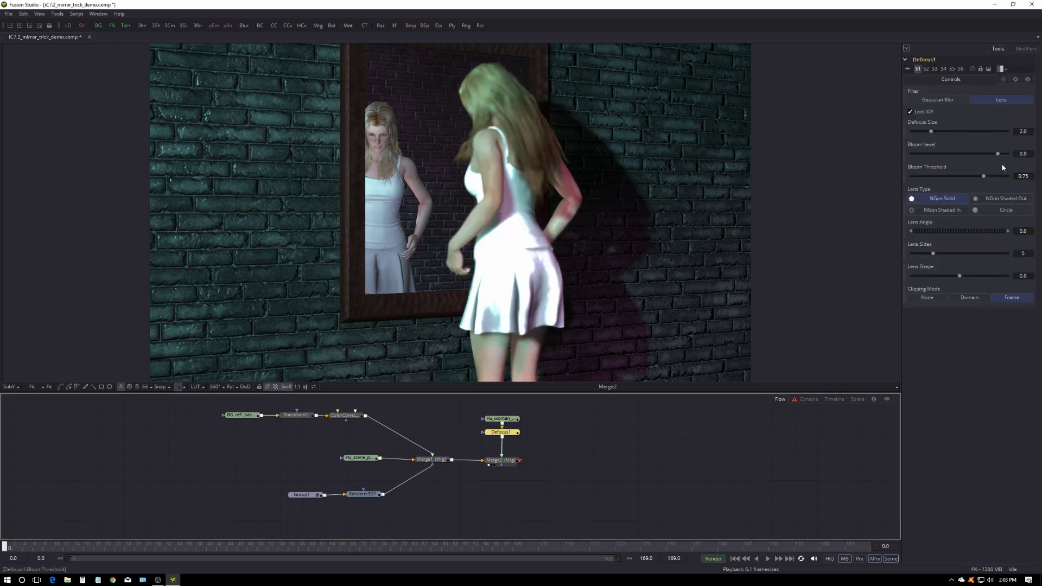
Set the woman pass defocus to bloom level 1.0, bloom threshold 1.0 and defocus size 3.46.
left_click_drag(998, 154, 1011, 177)
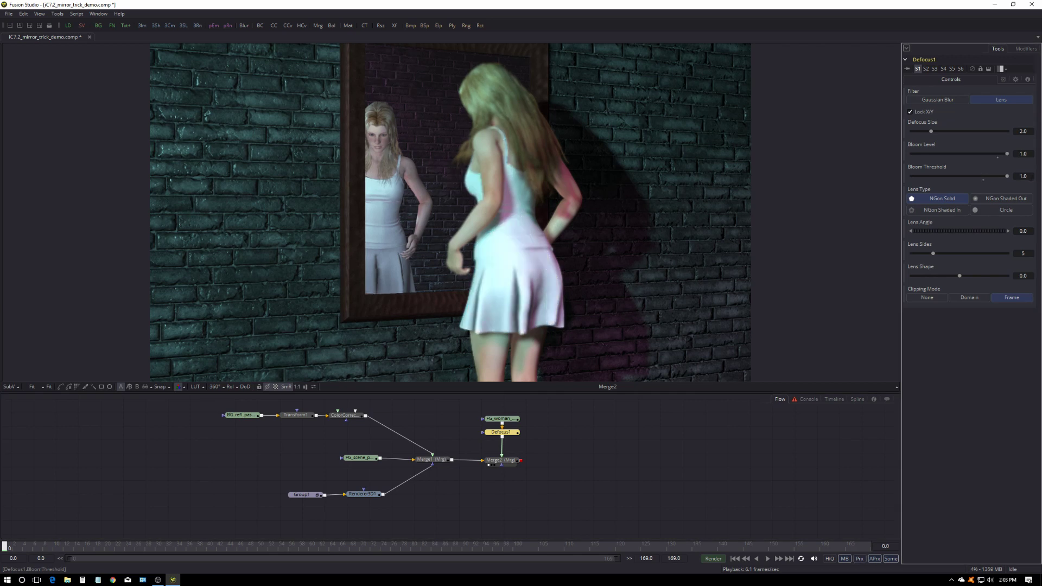
left_click_drag(932, 132, 938, 132)
left_click_drag(945, 130, 947, 131)
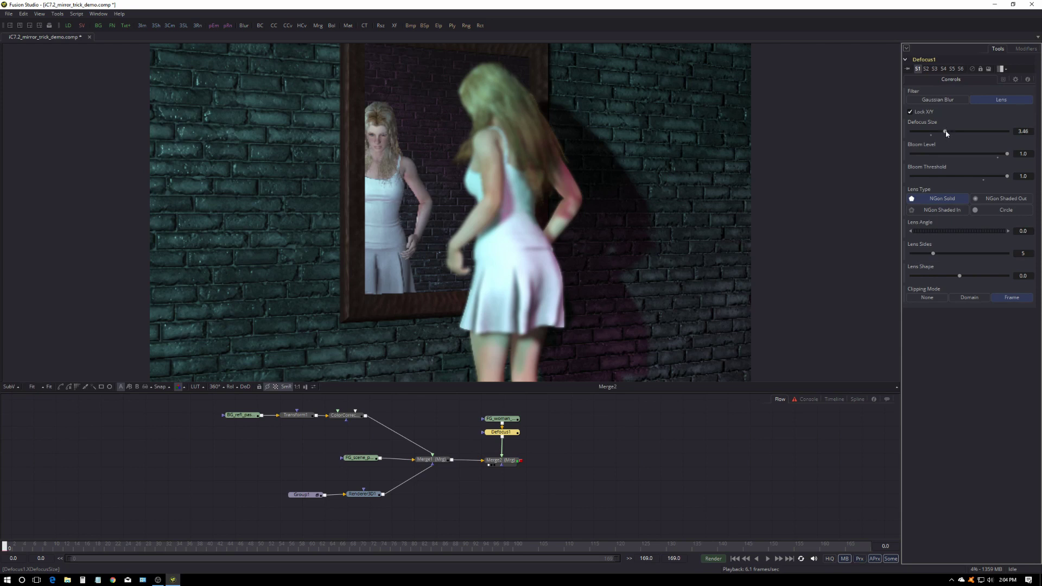
left_click(595, 504)
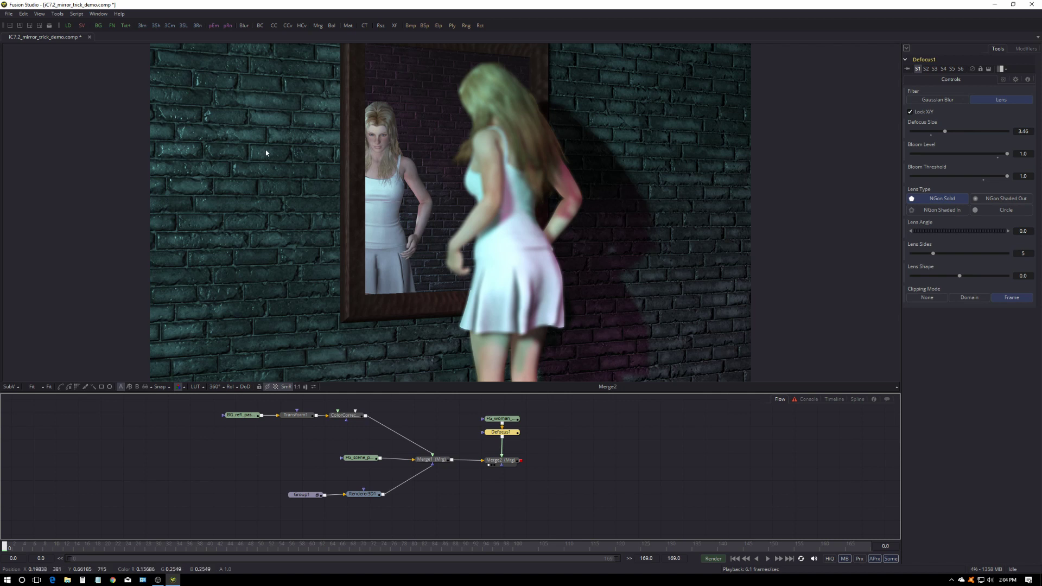
Move the FG_scene_pass loader farther from Merge1 and insert a Defocus tool between them.
left_click(305, 495)
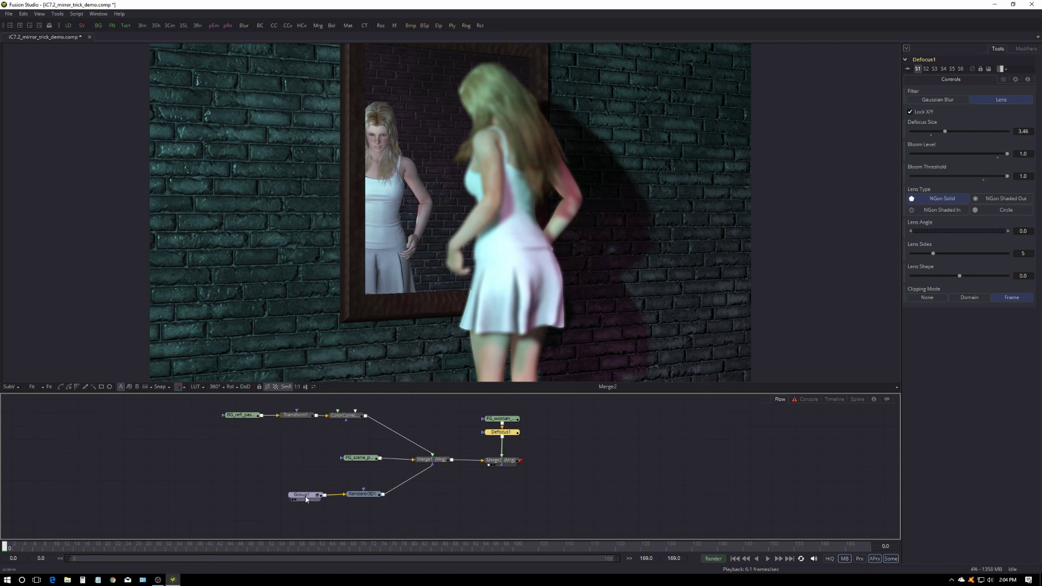
left_click_drag(360, 458, 281, 102)
left_click_drag(365, 460, 295, 456)
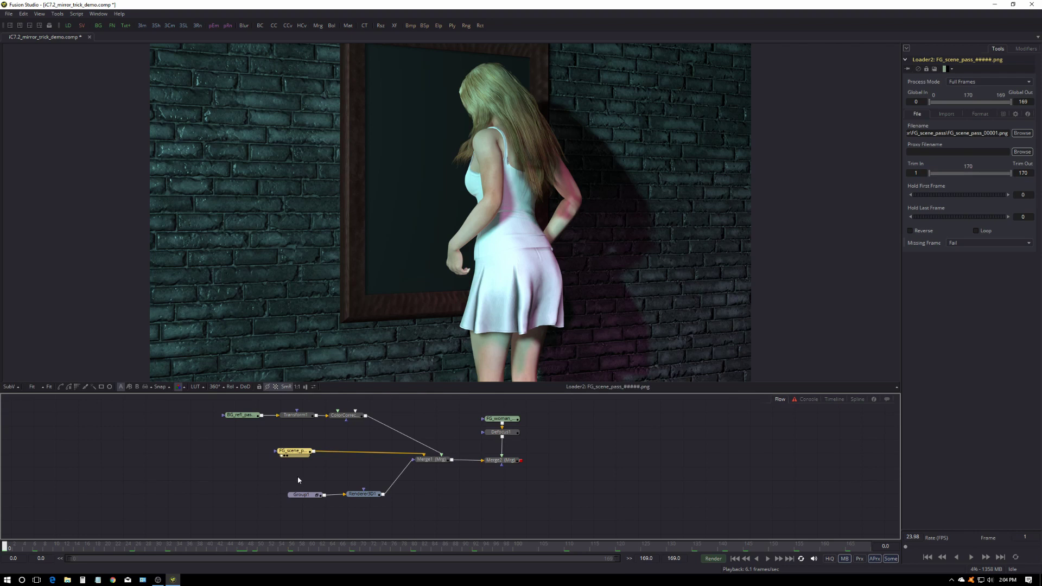
key("shift+space")
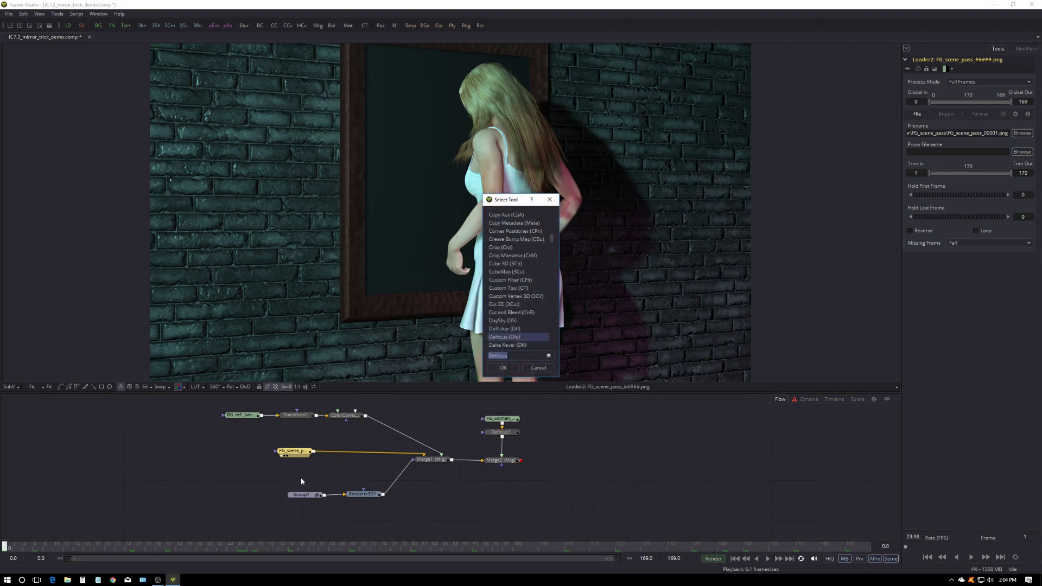
type("d")
type("o")
left_click(504, 368)
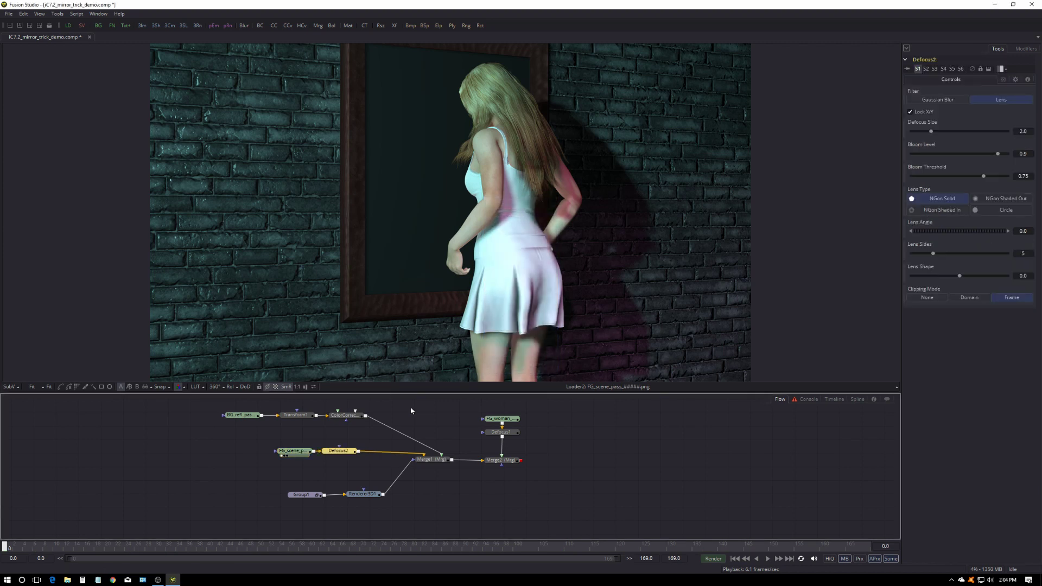
left_click_drag(348, 458, 366, 459)
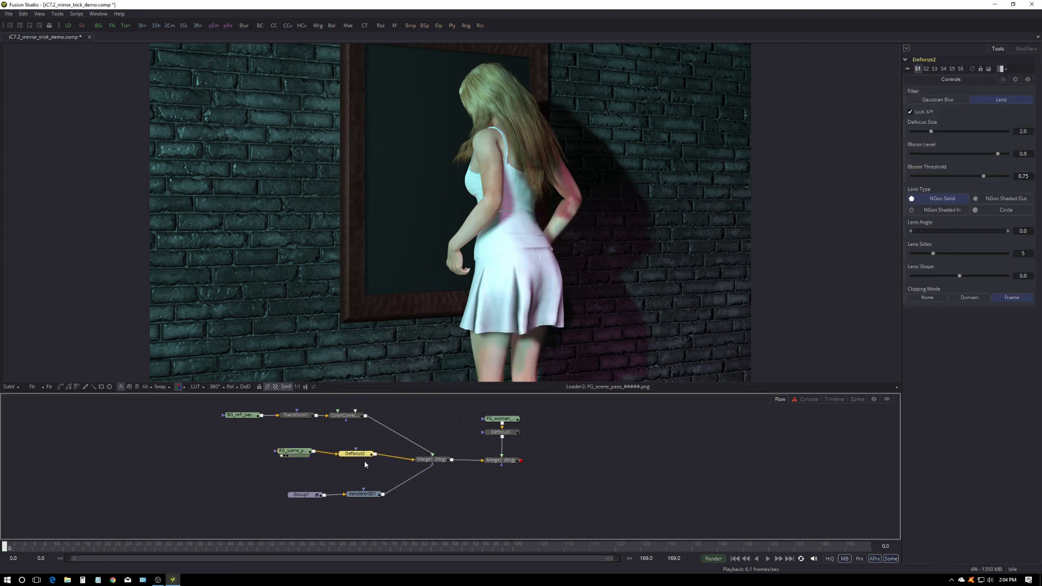
While viewing Merge2, set Defocus2's bloom level and bloom threshold to 1.0, and shift the scene loader and Defocus2 slightly.
left_click_drag(516, 461, 521, 347)
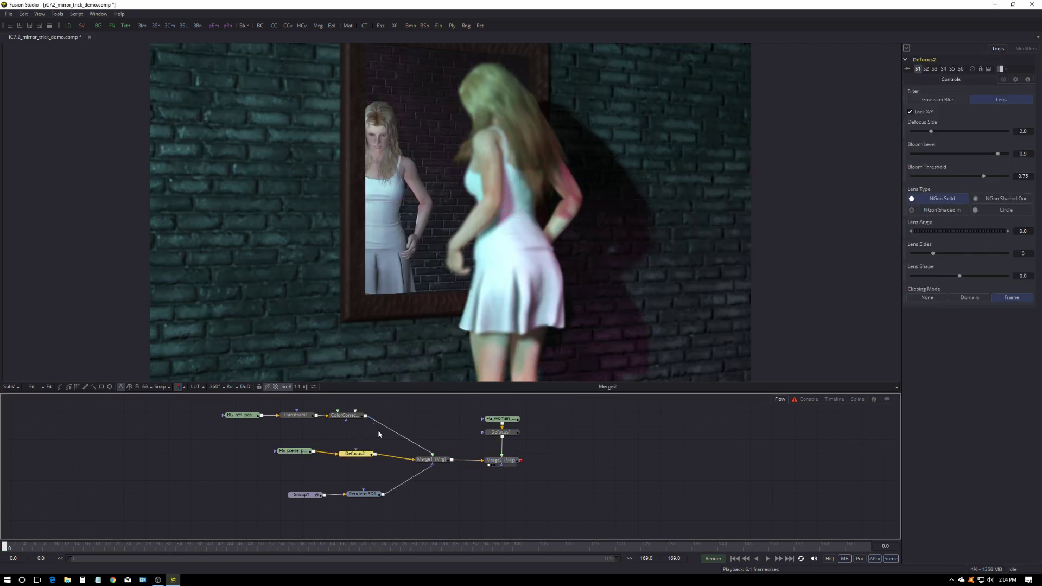
left_click_drag(293, 435, 366, 469)
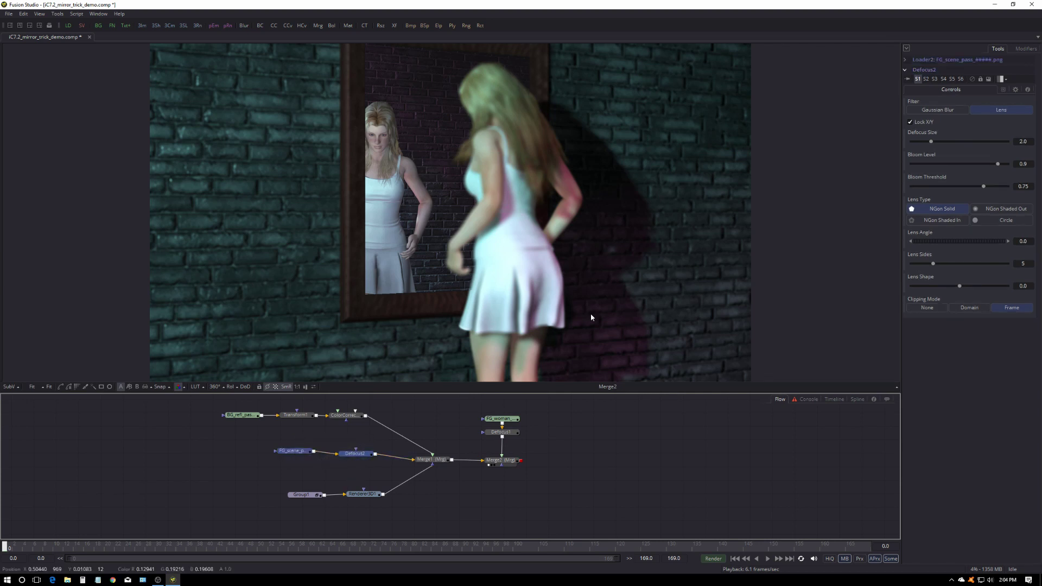
left_click_drag(998, 164, 1007, 186)
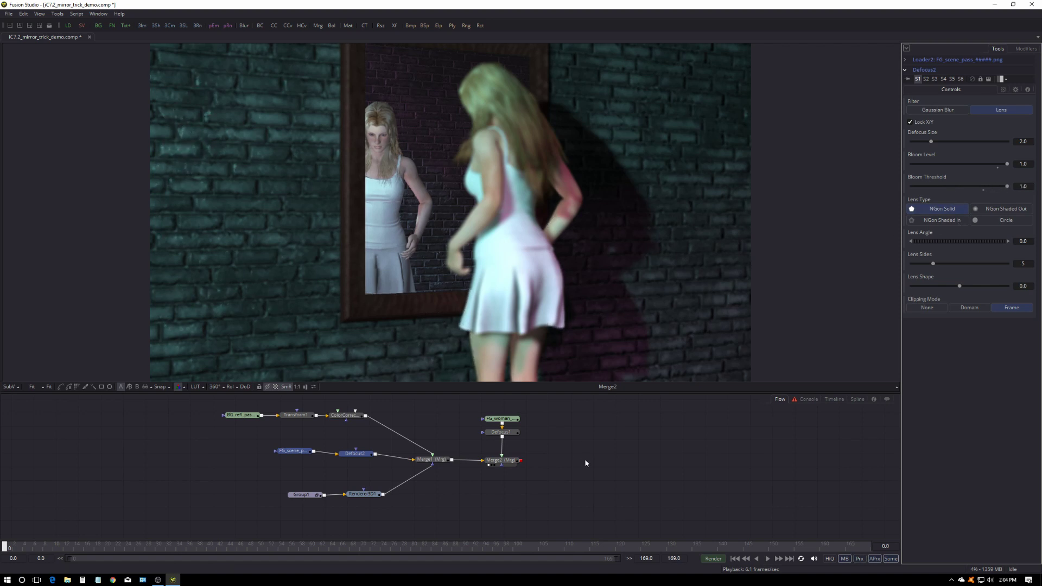
left_click_drag(299, 456, 303, 460)
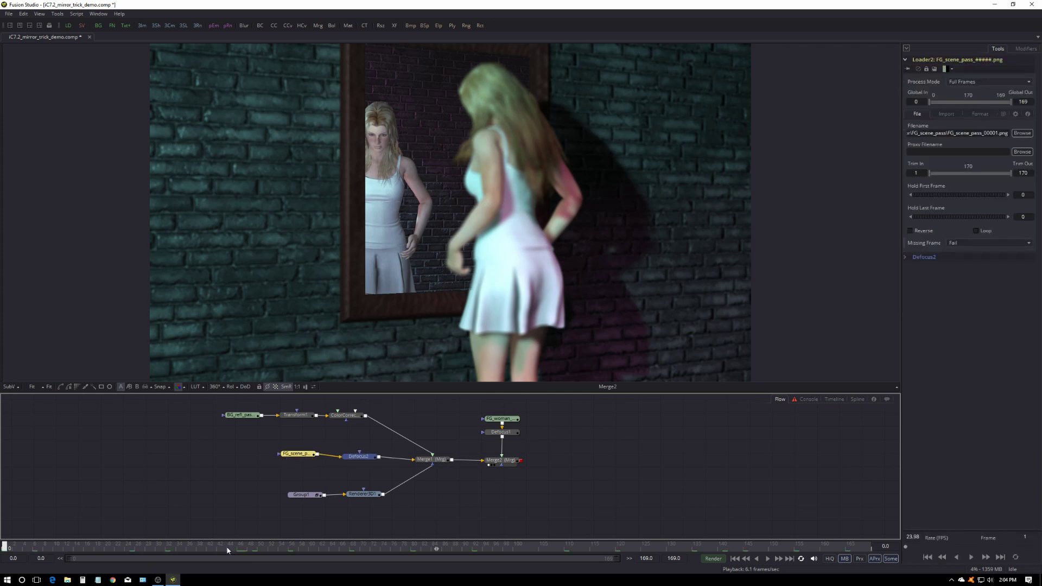
Check the defocused woman and scene in the final composite at frames across the timeline, including 165, 92, 0, 84 and 50.
left_click(845, 548)
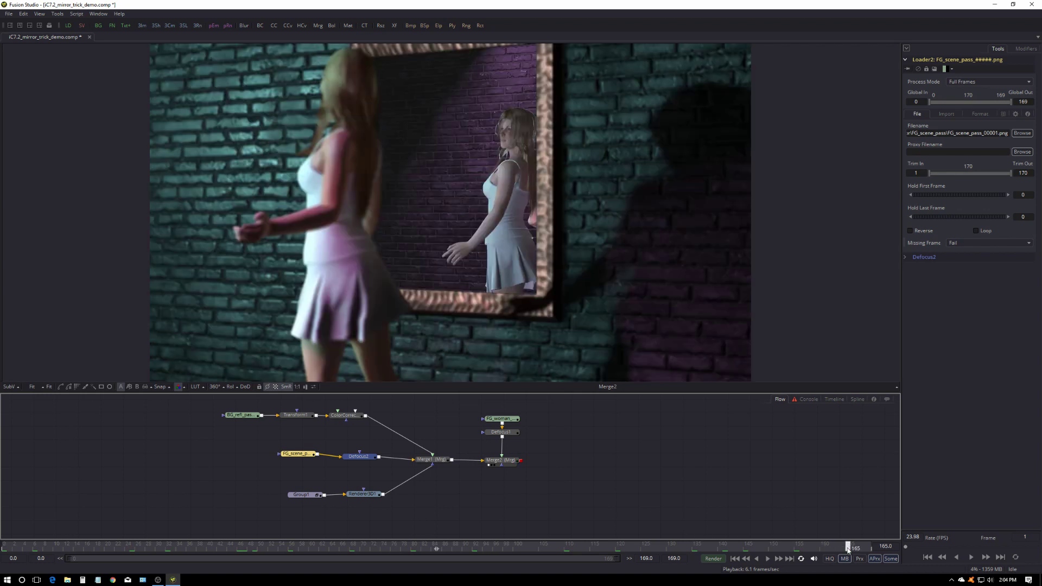
left_click(475, 546)
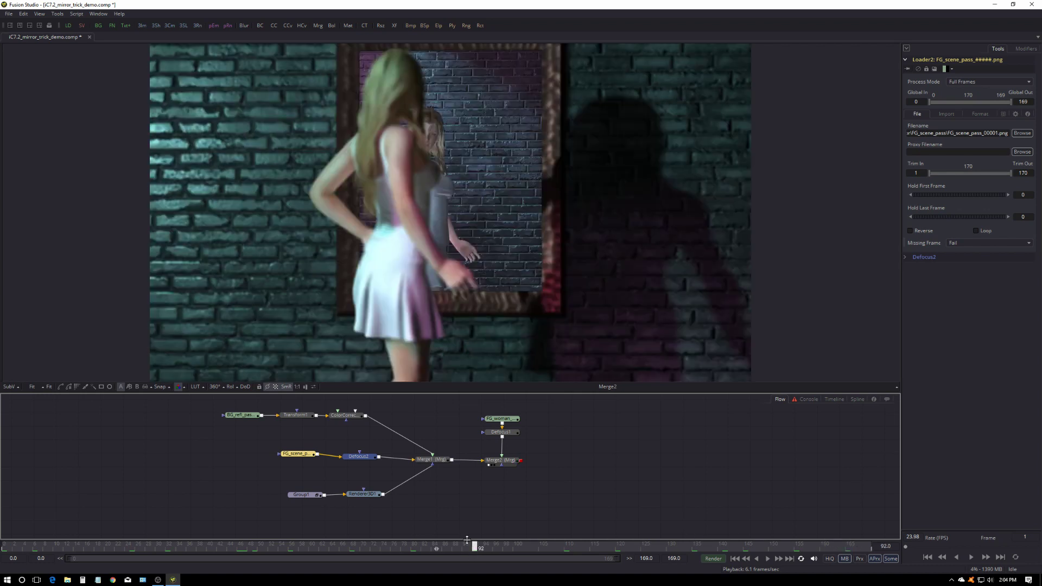
left_click(349, 549)
left_click(242, 548)
left_click(6, 548)
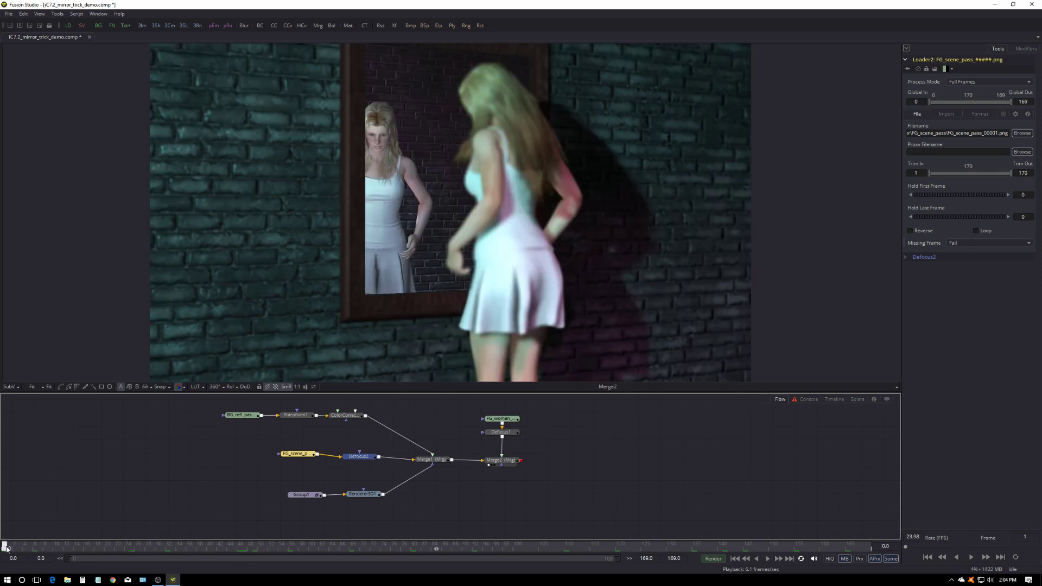
left_click(238, 476)
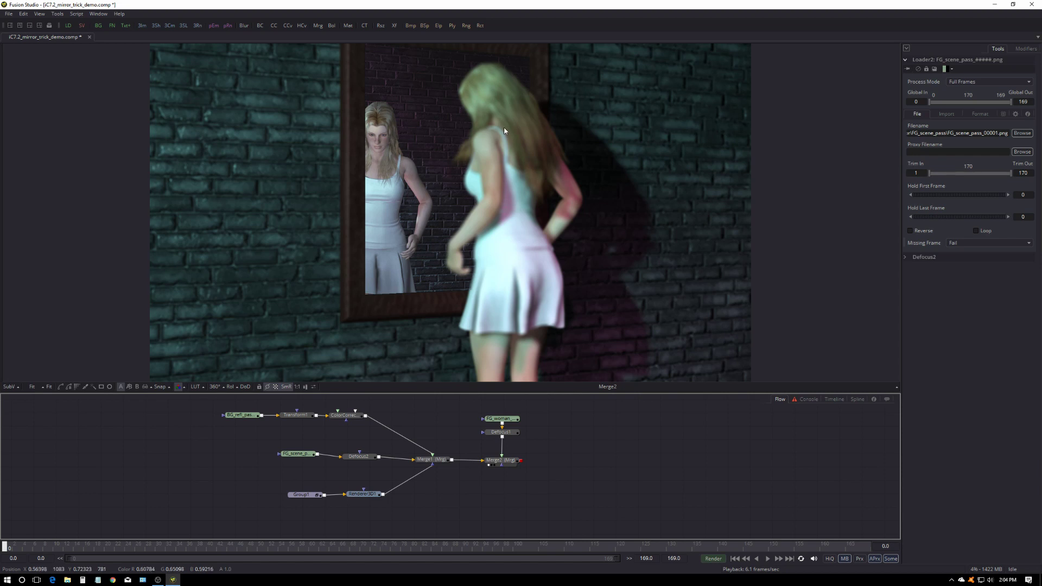
left_click(434, 548)
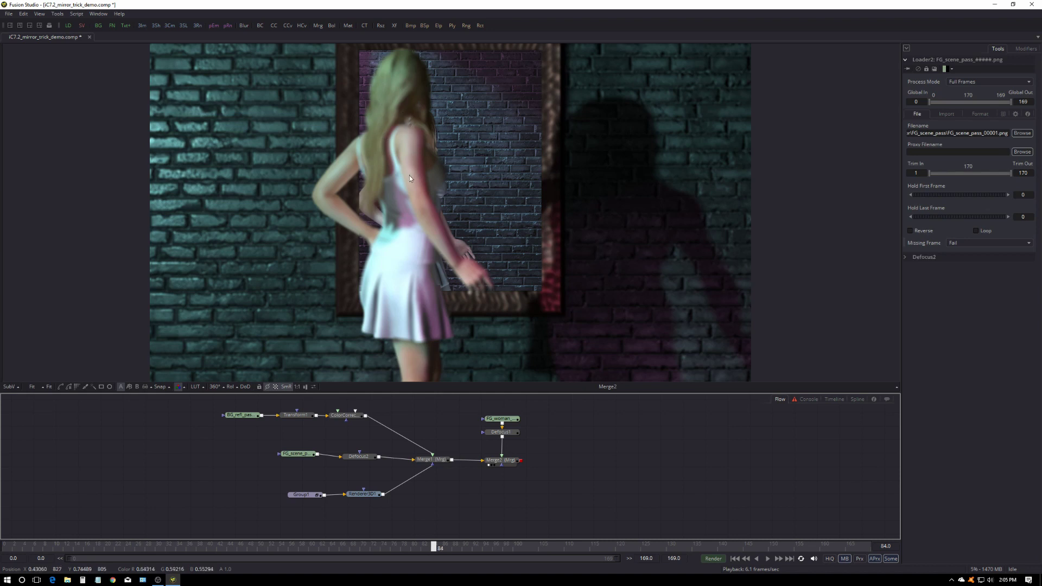
left_click(260, 548)
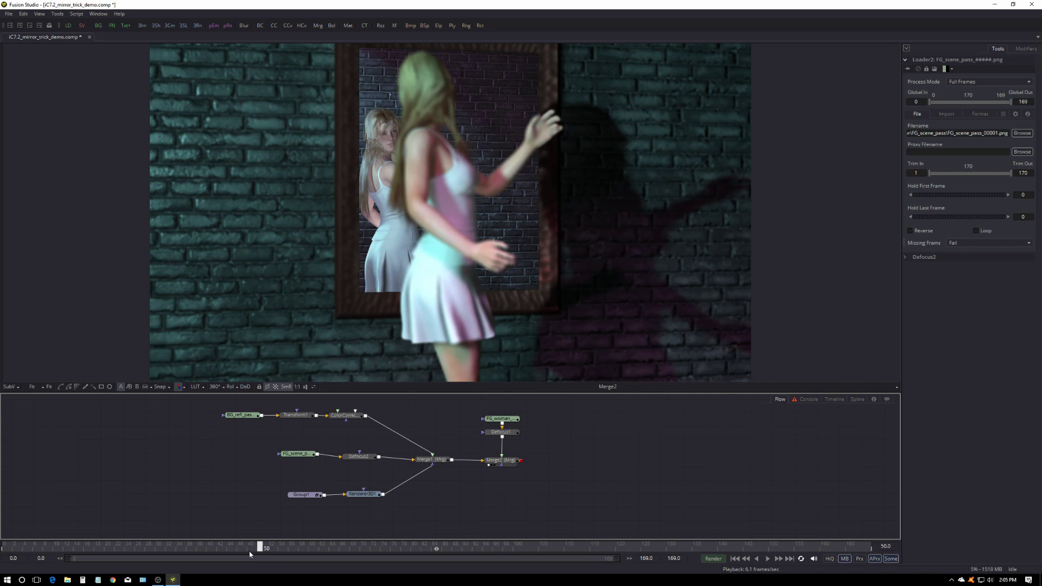
left_click(223, 548)
At frame 50, set Defocus1's defocus size to 4.0 and animate it, with the woman loader moved slightly away from Defocus1.
left_click(260, 548)
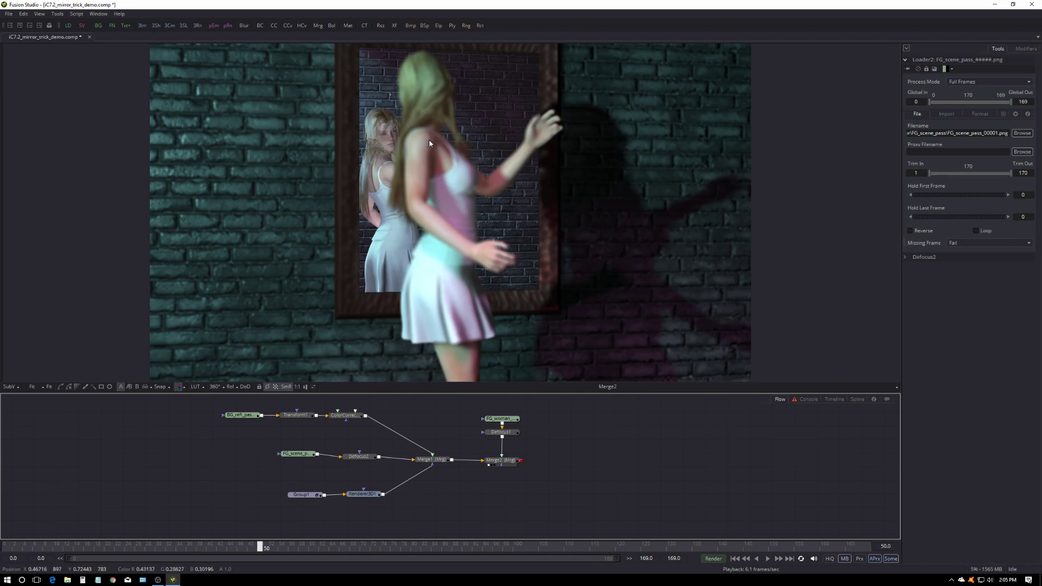
left_click_drag(499, 419, 499, 411)
left_click(506, 437)
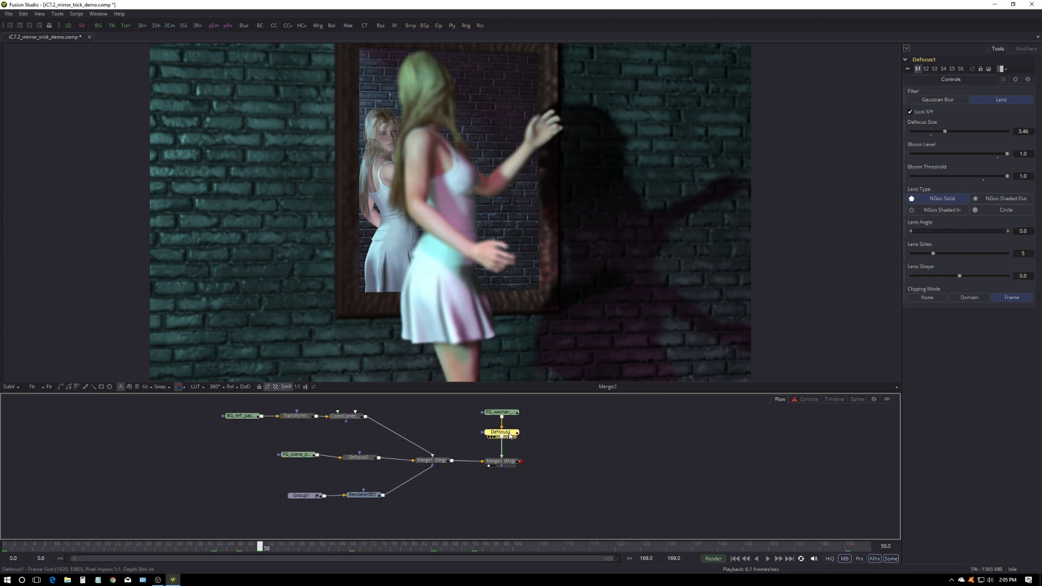
left_click(1023, 131)
type("4")
key("Tab")
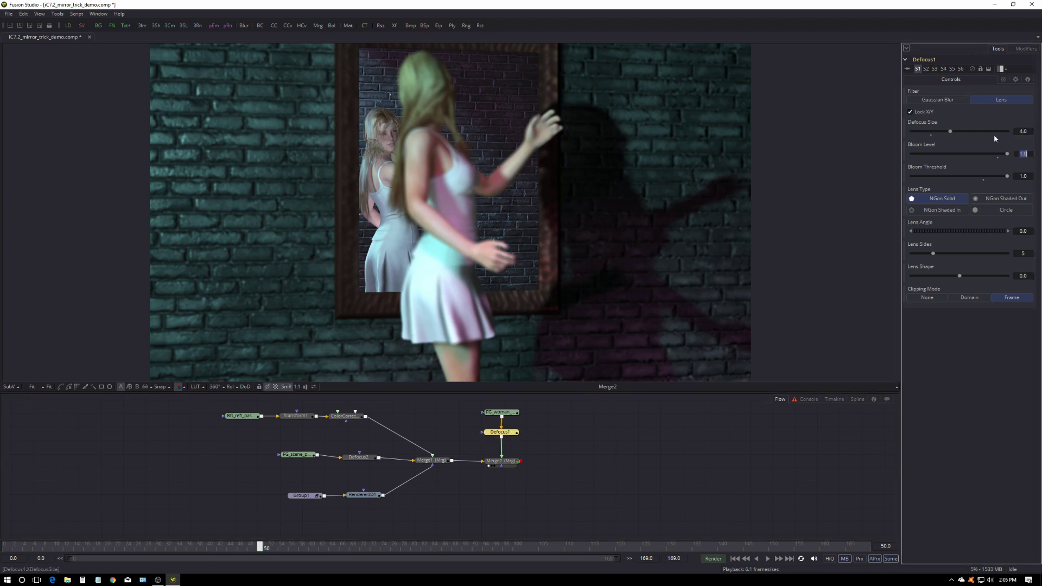
right_click(929, 126)
left_click(955, 129)
Keyframe Defocus1's defocus size at 0.0 on frames 70 and 100.
left_click(362, 548)
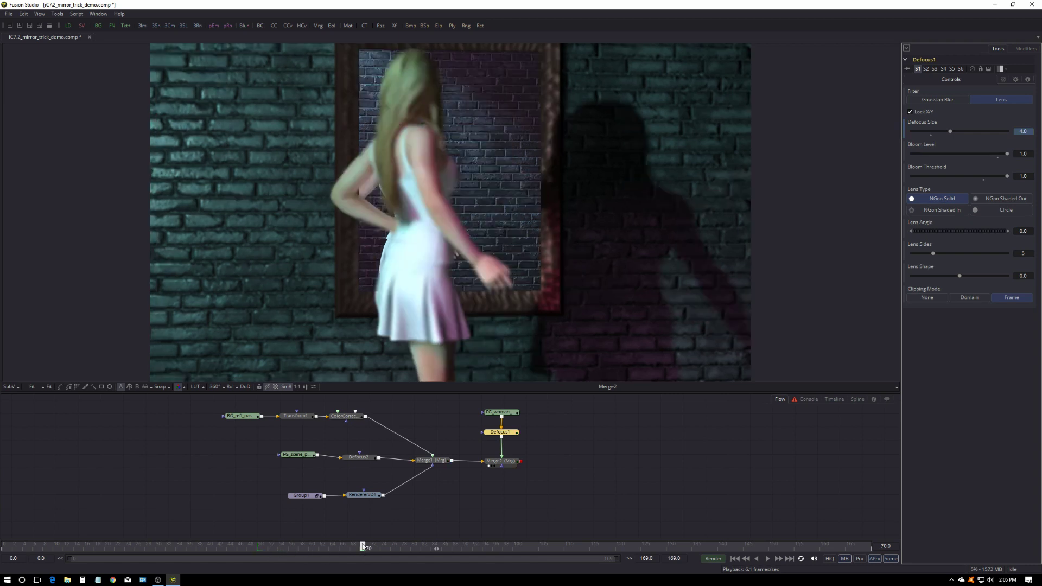
left_click_drag(949, 131, 912, 131)
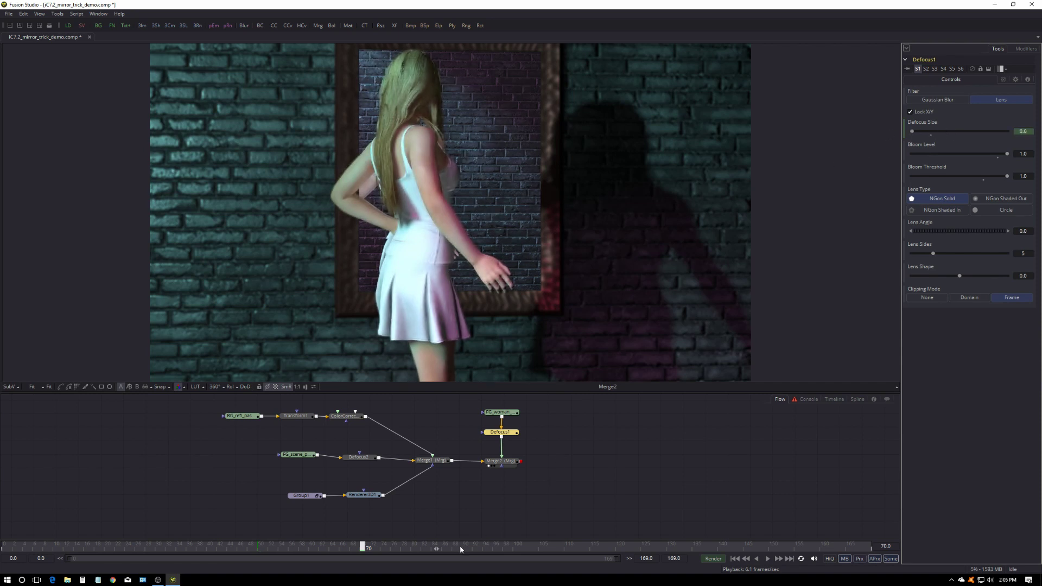
left_click(516, 547)
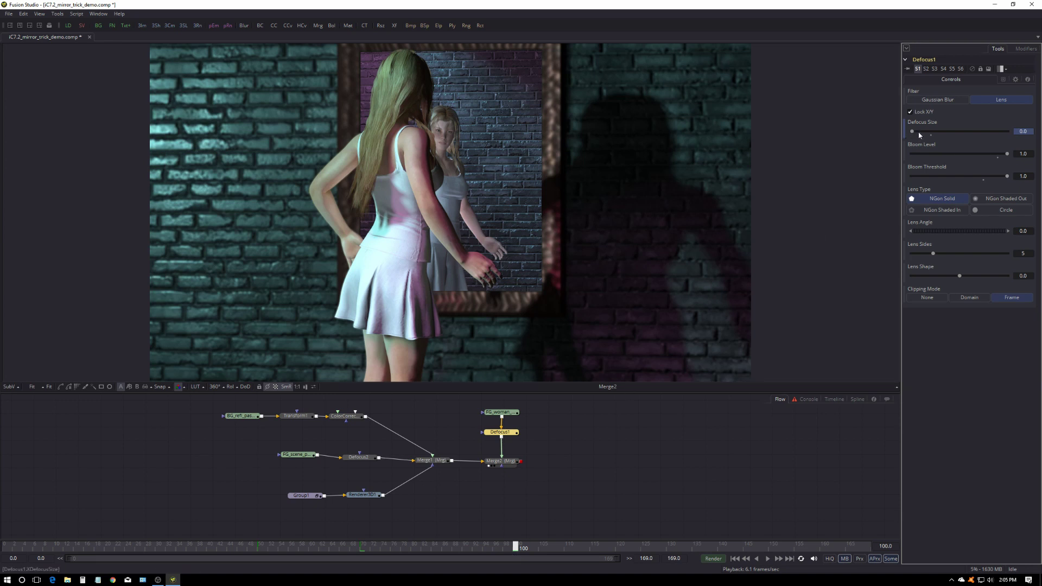
left_click_drag(913, 132, 941, 132)
double_click(946, 129)
Keyframe Defocus1's defocus size at 4.0 on frame 120.
left_click(617, 548)
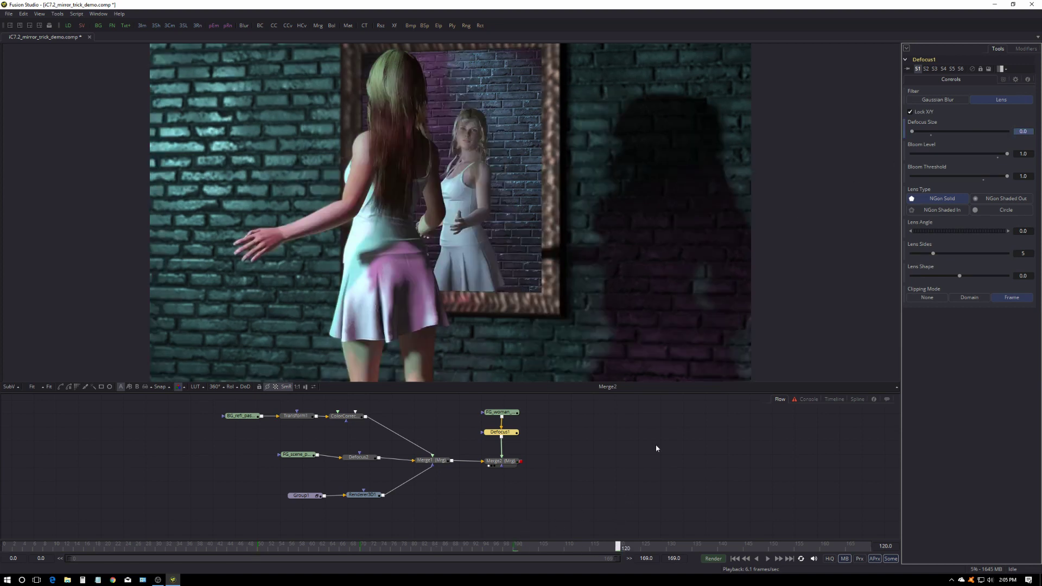
type("0")
key("Return")
key("Tab")
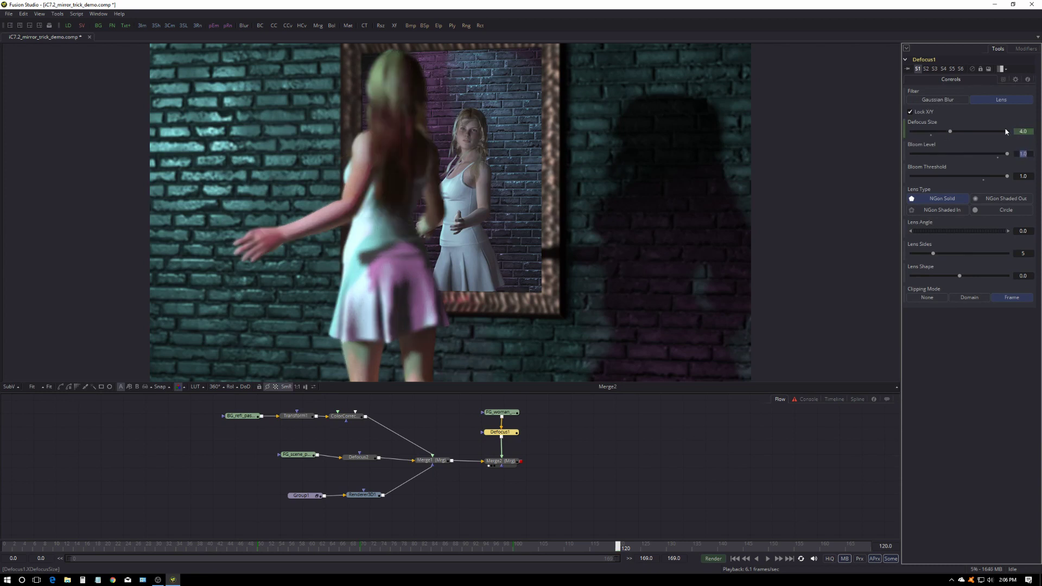
Check the woman's animated defocus in the composite at the keyframes on frames 50, 70 and 100.
left_click(261, 544)
left_click(365, 548)
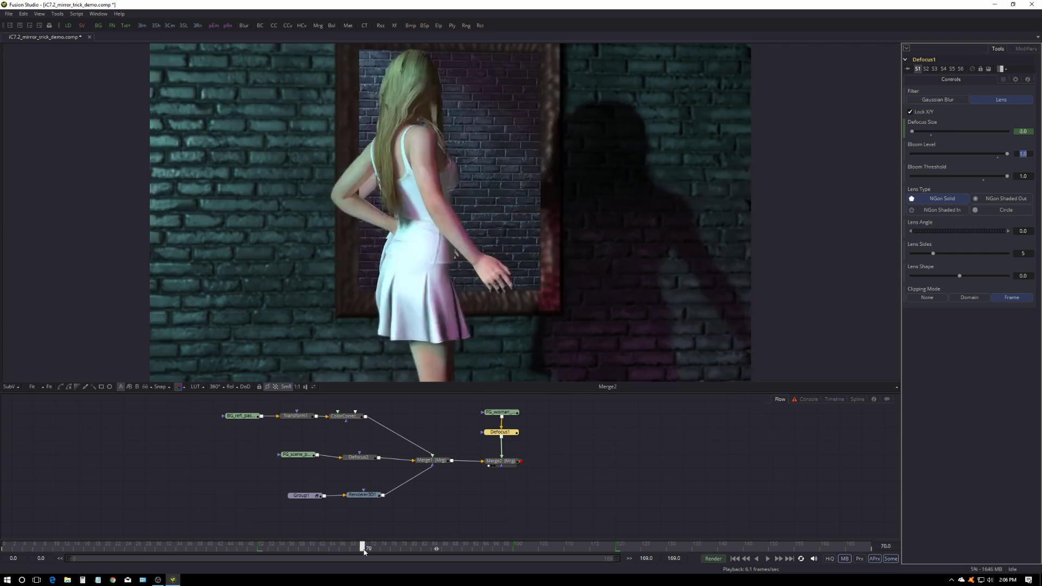
left_click(515, 544)
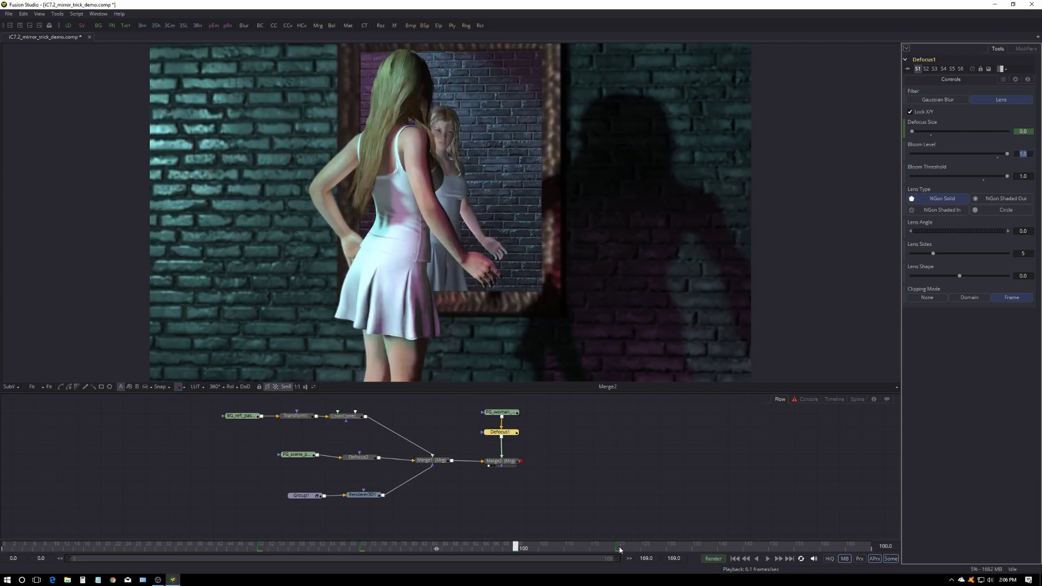
Check the woman's defocus at frames 120 and 50, and show only the selected Defocus1's Defocus Size curve in the spline editor.
left_click(618, 547)
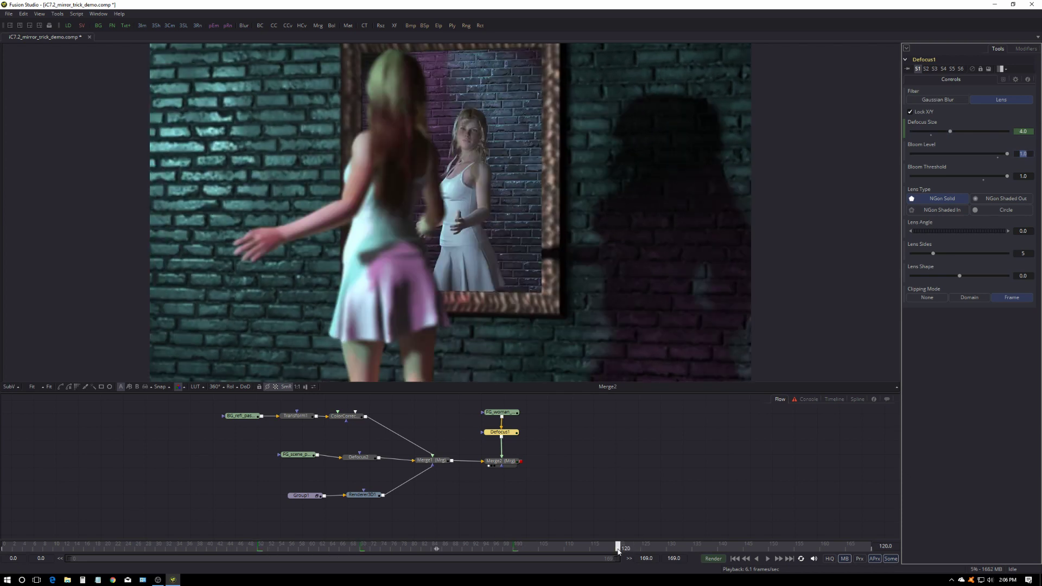
left_click(261, 549)
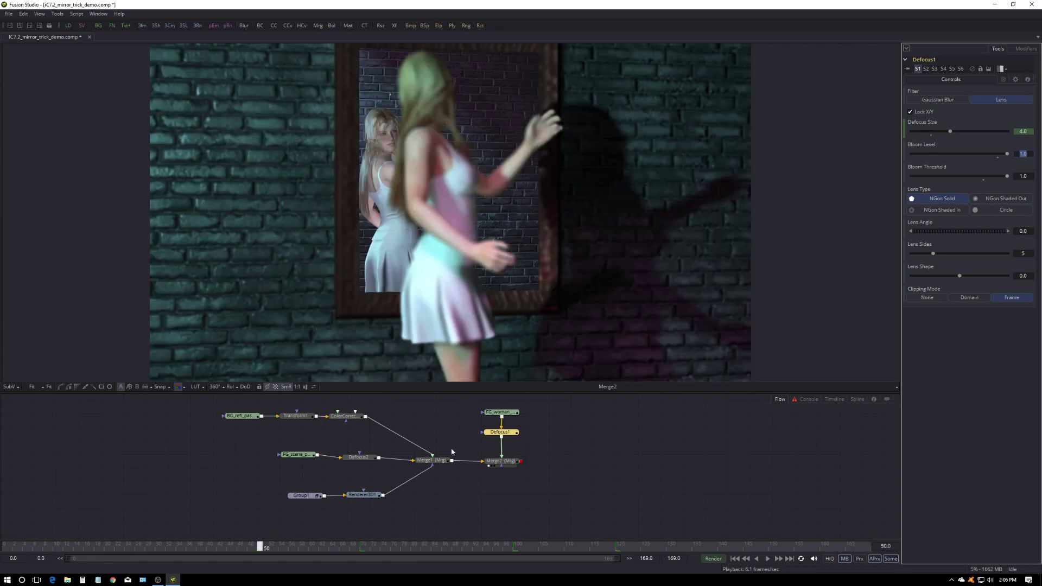
left_click(857, 400)
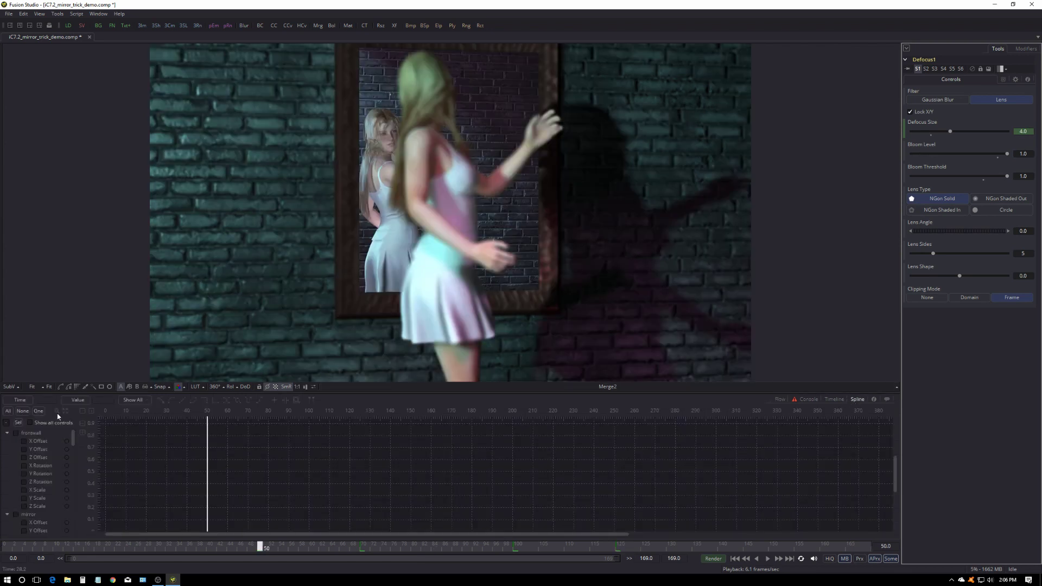
left_click(19, 423)
left_click(22, 441)
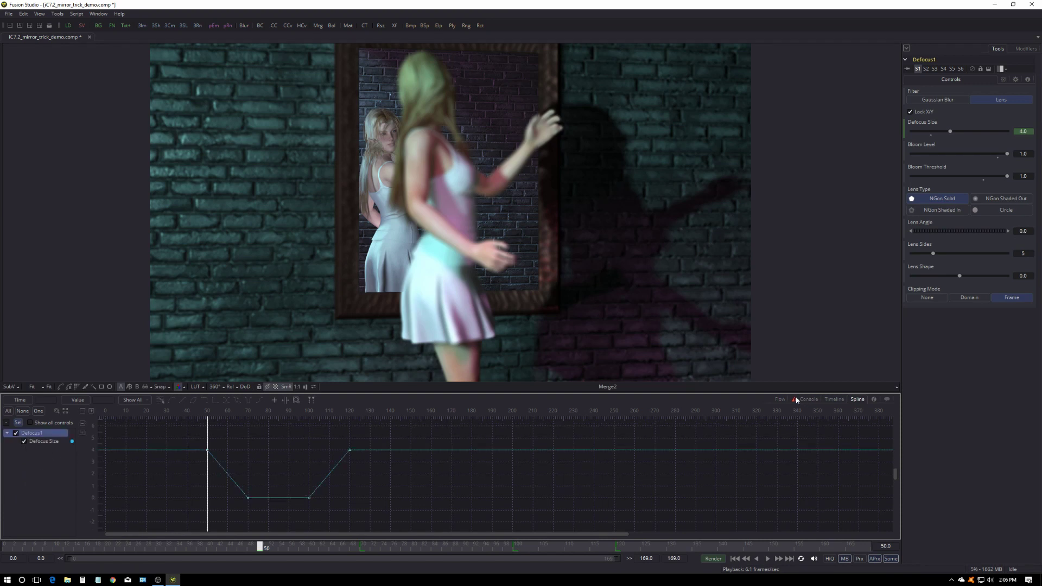
left_click(780, 399)
Open Defocus1's Defocus Size animation for editing and examine the shape of its keyframed curve.
left_click(506, 434)
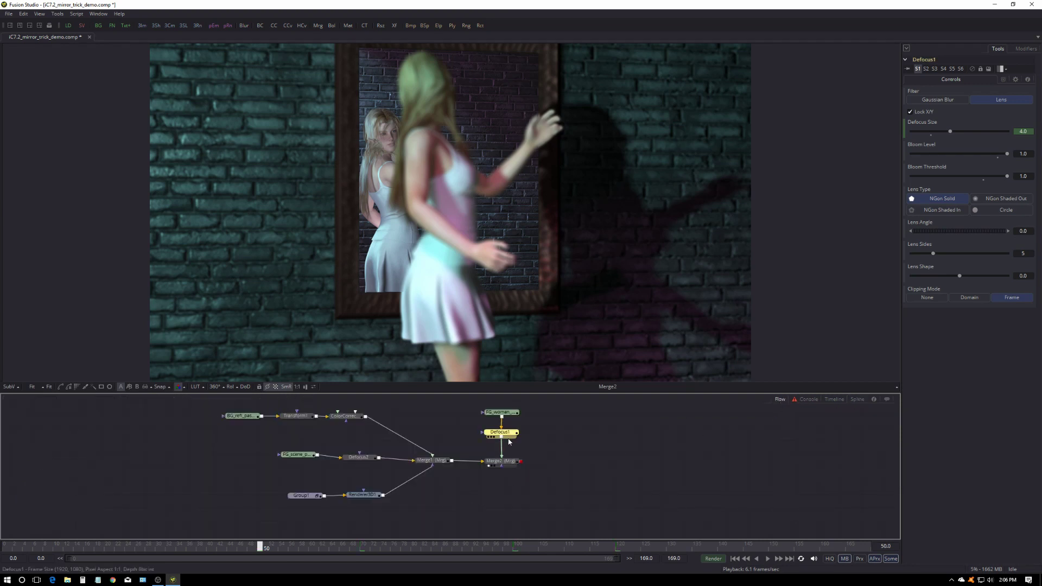
right_click(930, 125)
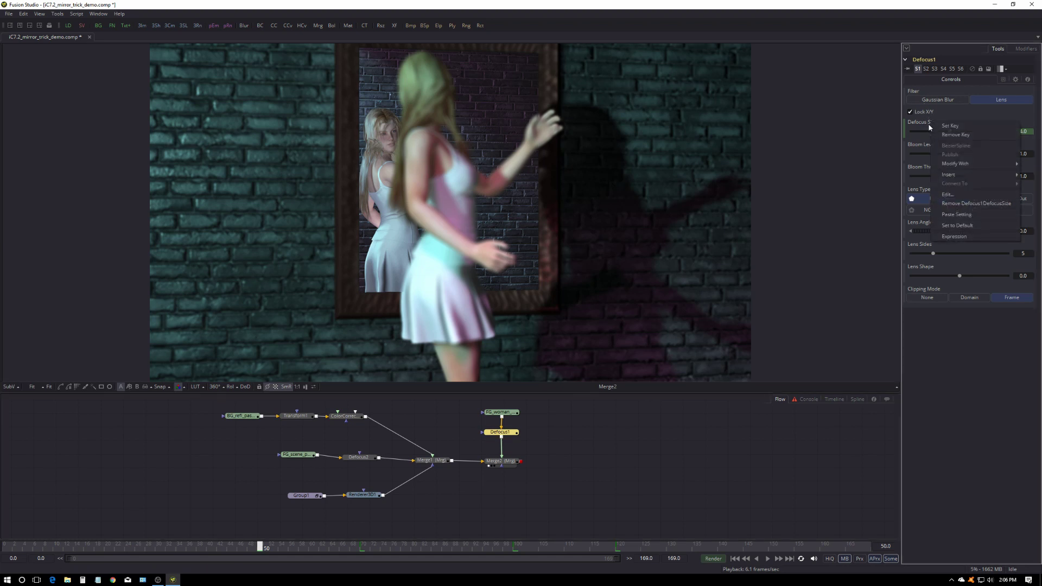
left_click(955, 193)
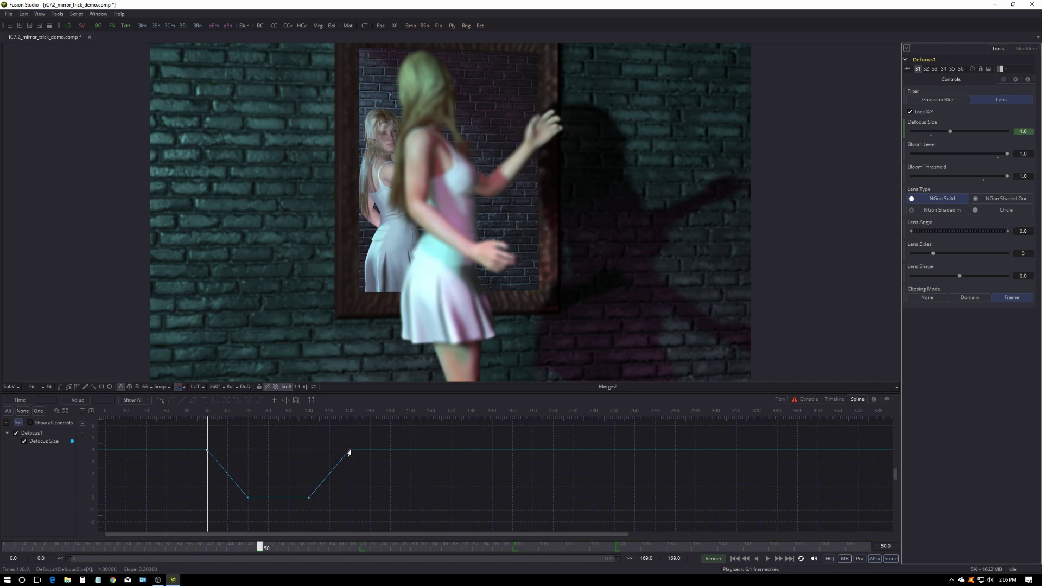
left_click(779, 400)
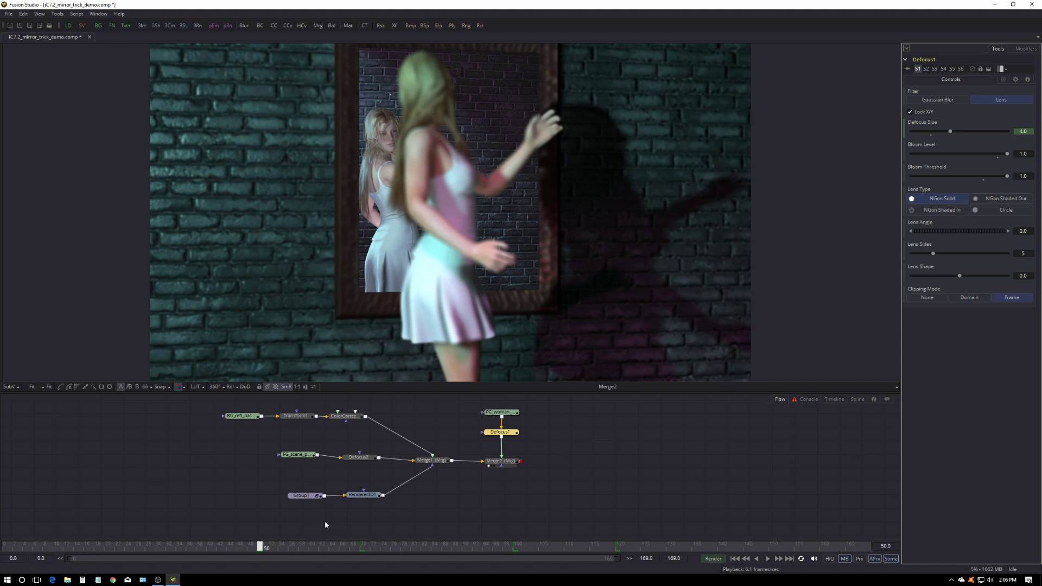
Shift the FG_scene_pass loader slightly to line it up with Defocus2 in the flow.
left_click_drag(305, 457, 305, 459)
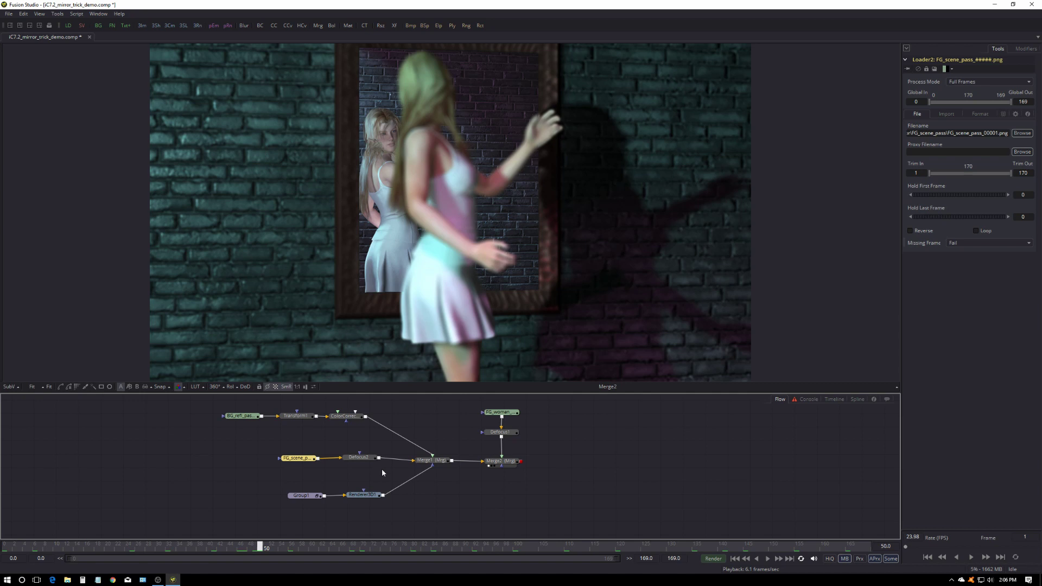
left_click(422, 519)
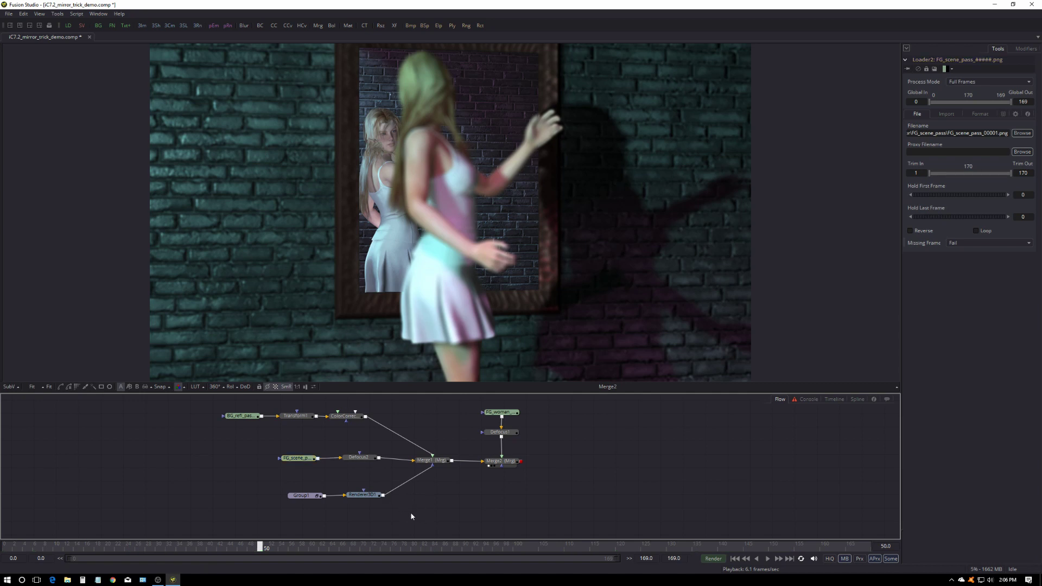
left_click(301, 458)
Insert a Defocus tool between the reflection's ColorCorrector1 and Merge1.
left_click(345, 416)
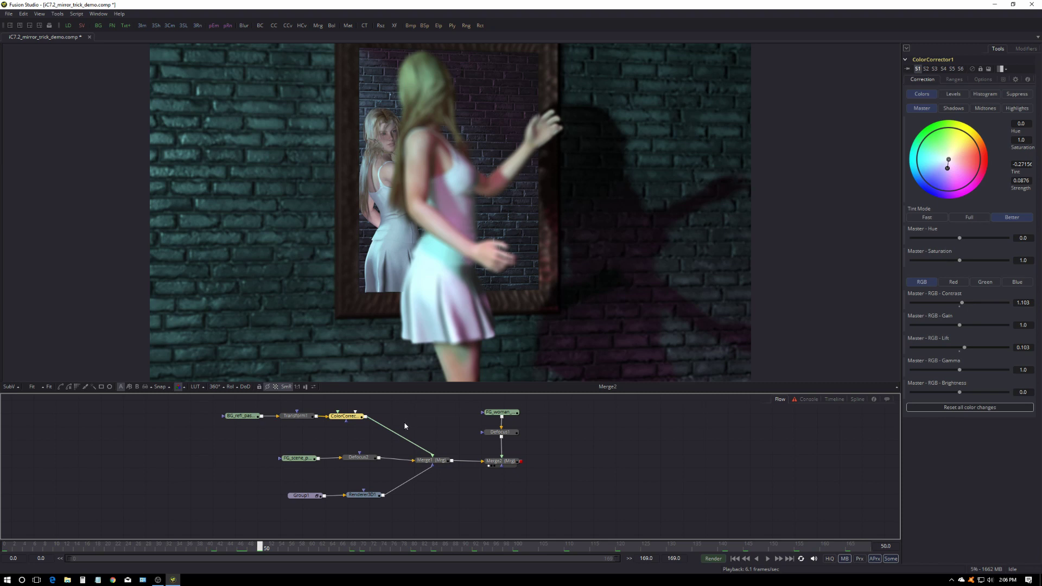
key("shift+space")
type("def")
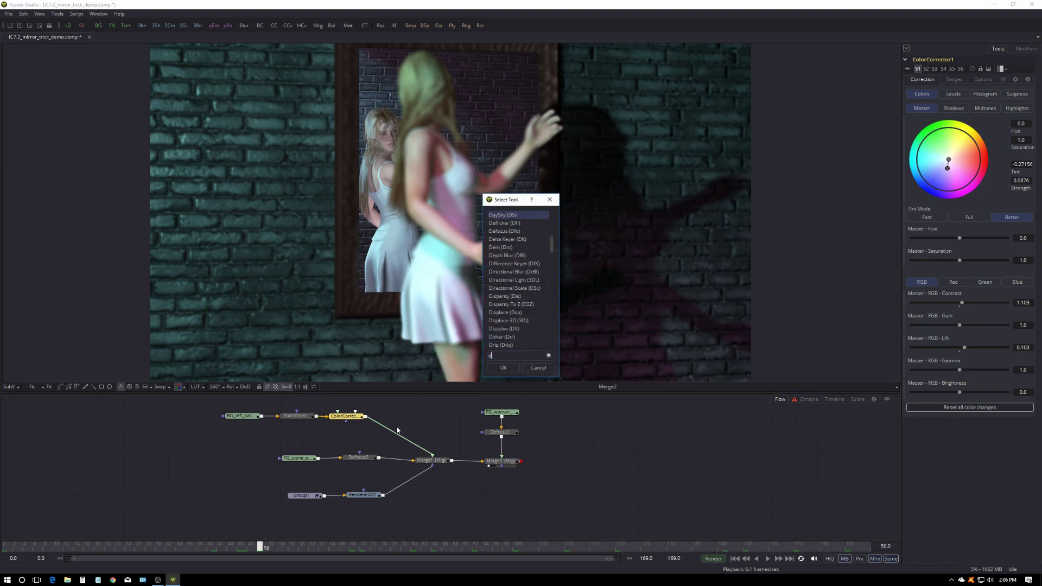
left_click(514, 223)
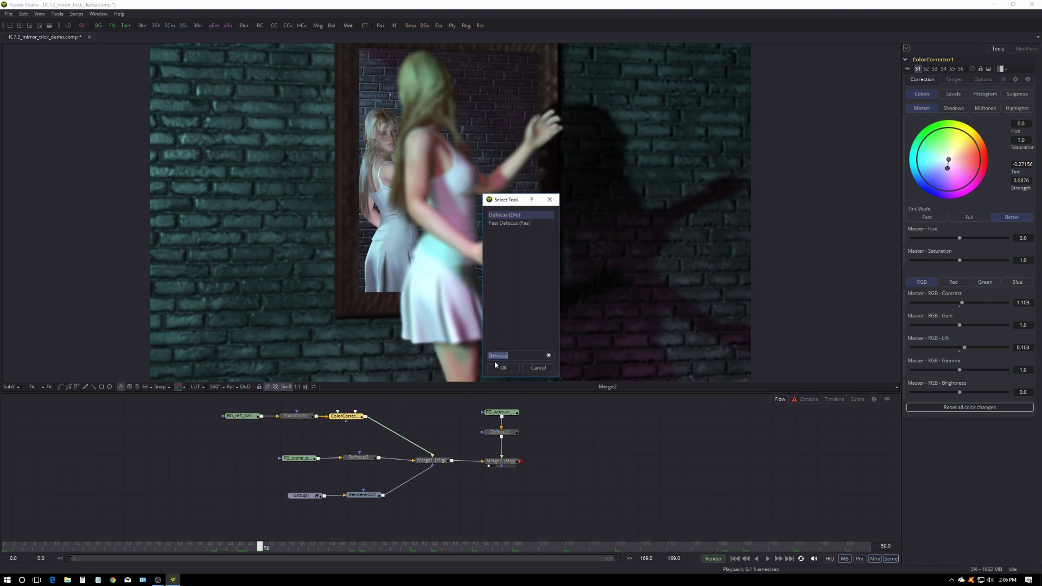
left_click(499, 368)
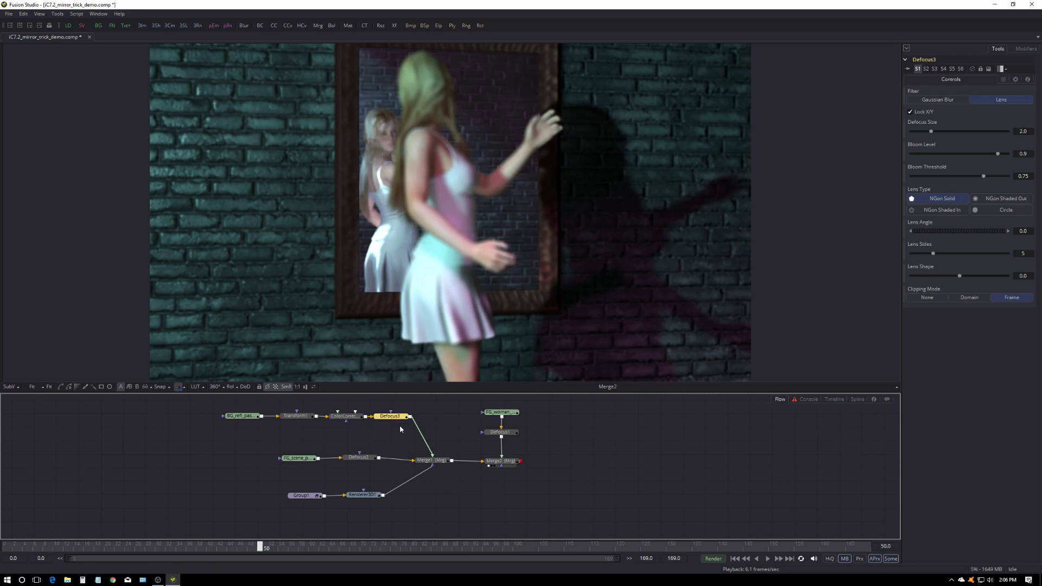
At frame 50, set Defocus3's defocus size to 0.0 and animate it.
left_click_drag(931, 133, 900, 132)
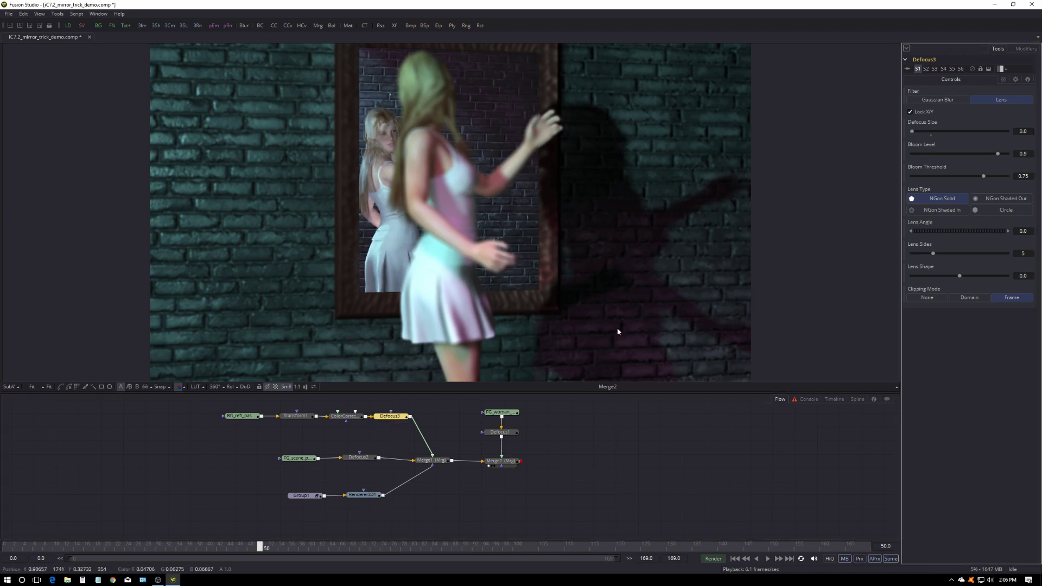
right_click(928, 122)
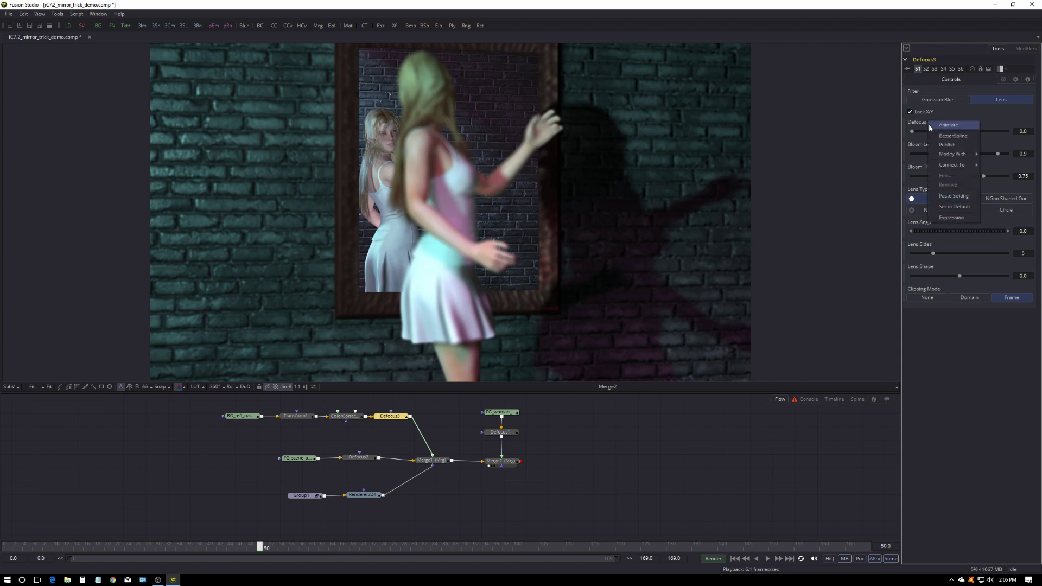
left_click(960, 125)
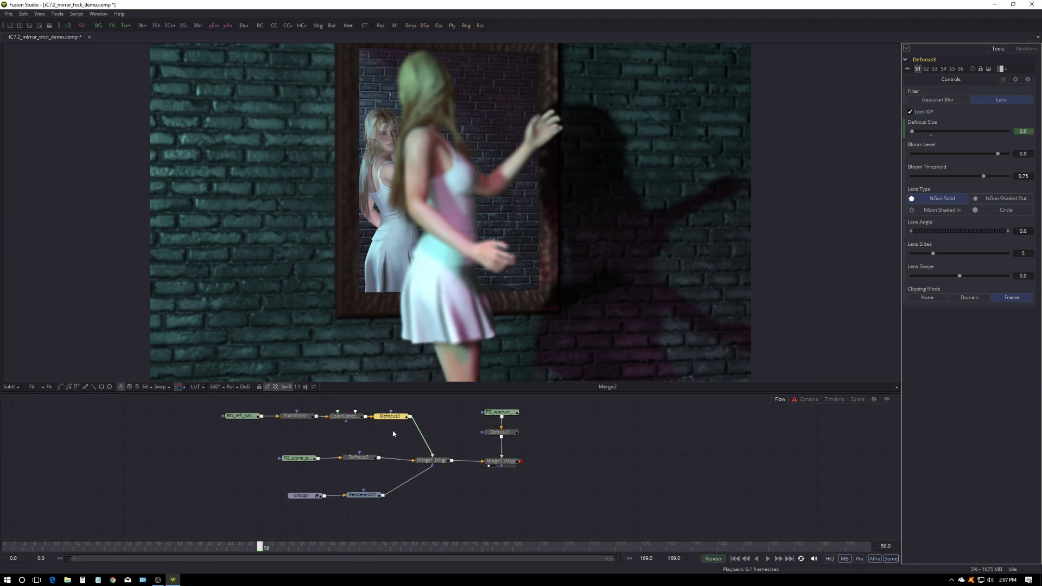
Examine Defocus1's defocus size curve and its effect at frames 70 and 50 as a timing reference for the reflection.
left_click(500, 432)
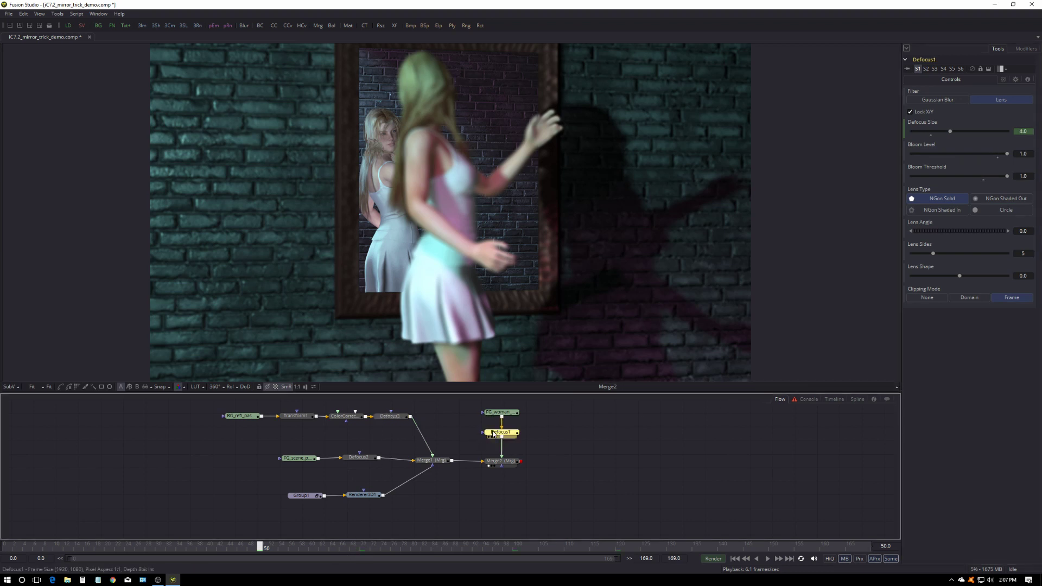
right_click(934, 122)
mouse_move(971, 170)
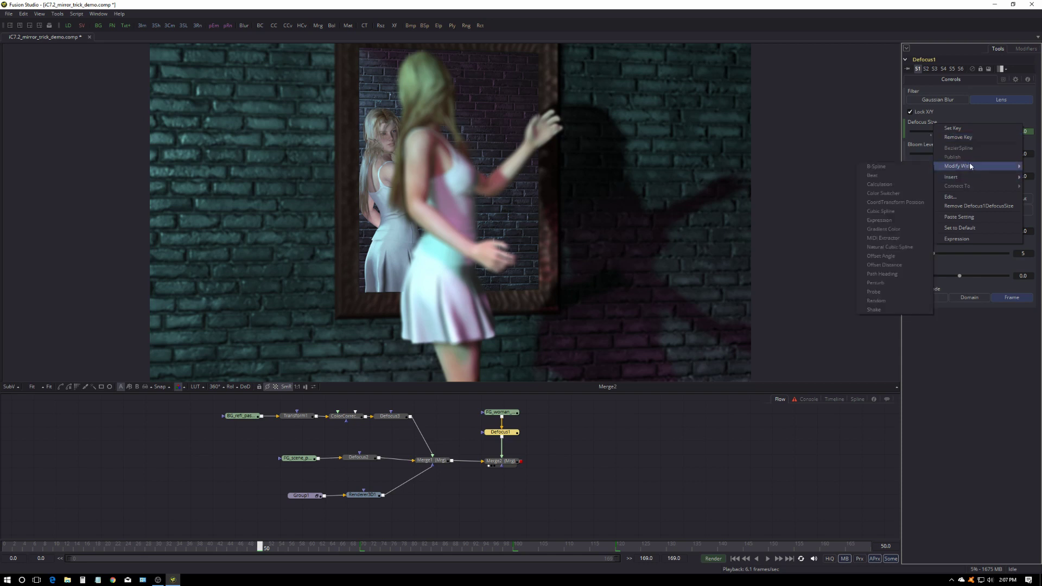
left_click(958, 196)
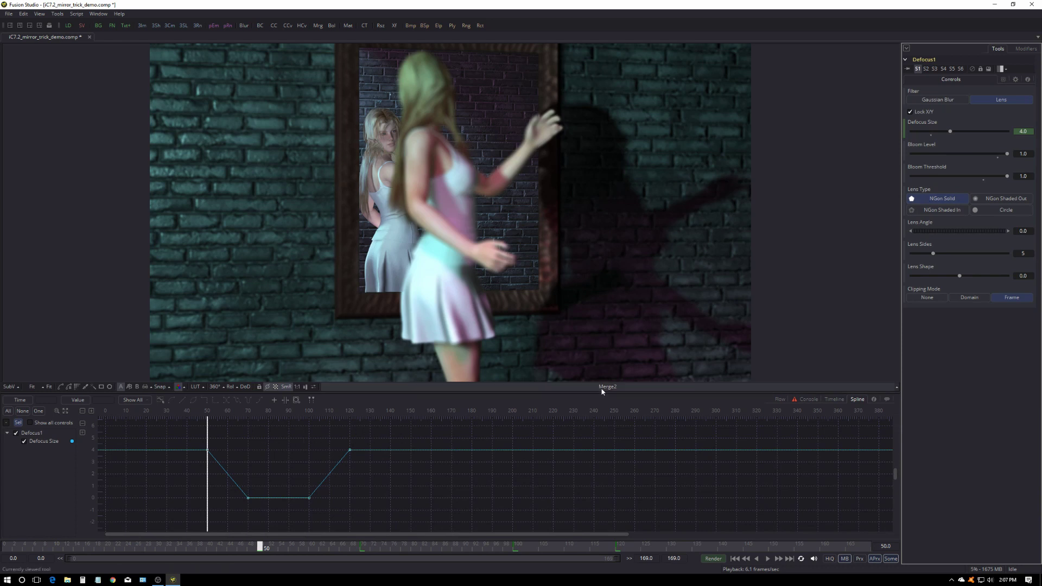
left_click(783, 399)
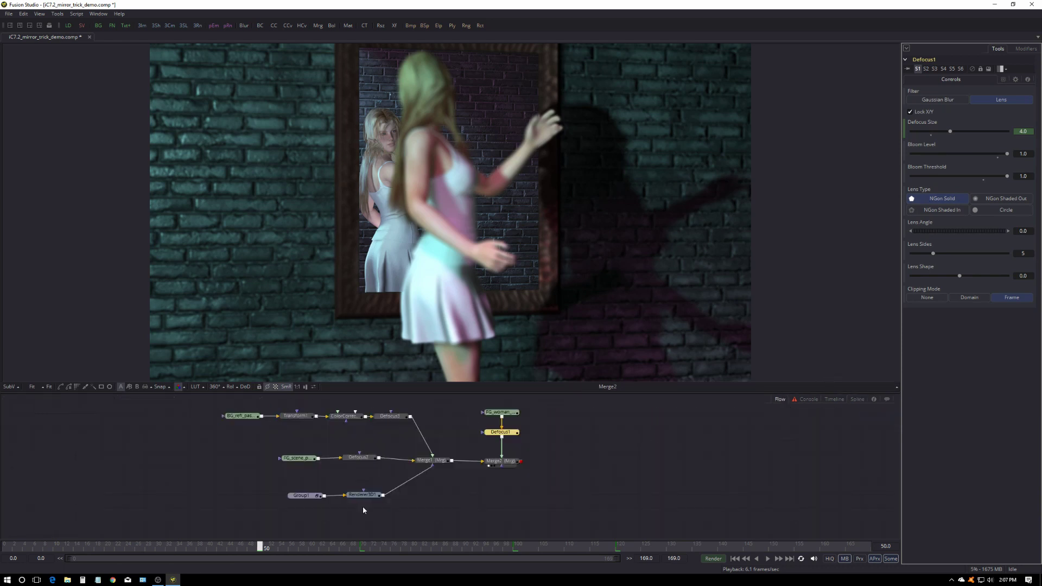
left_click(369, 549)
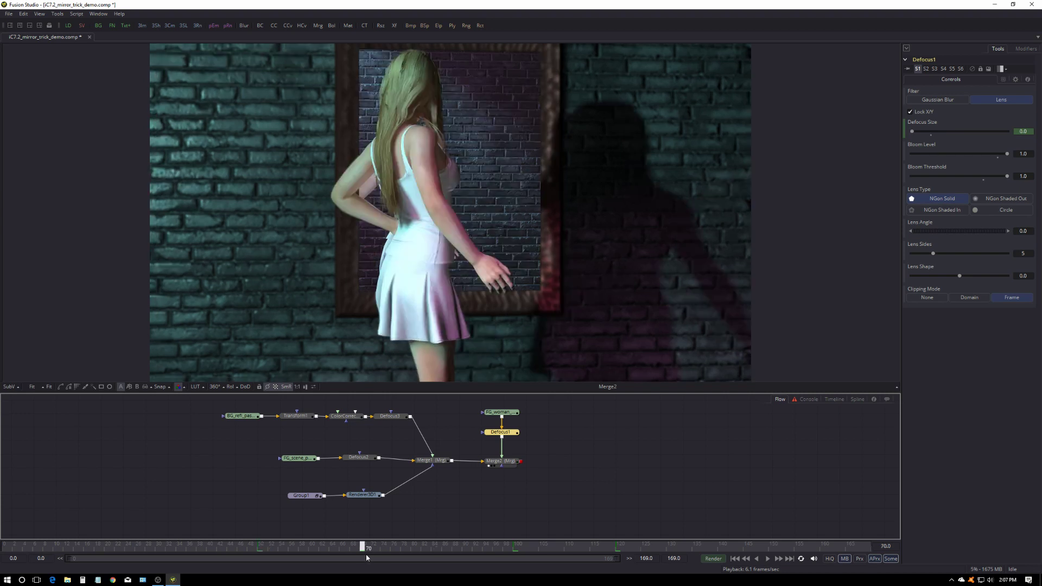
left_click(262, 549)
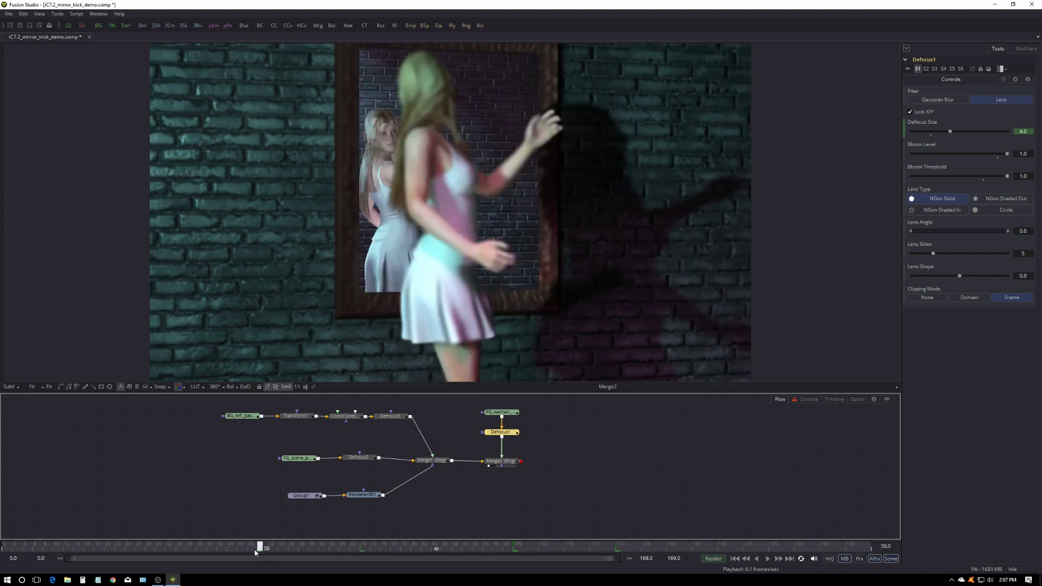
Keyframe Defocus3's defocus size at 4.0 on frame 70.
left_click(362, 548)
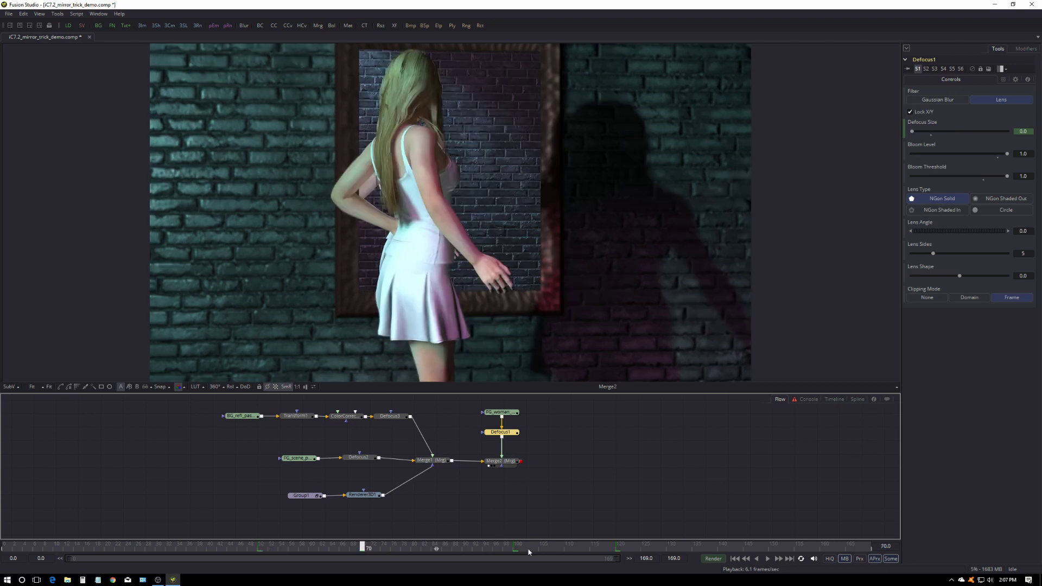
left_click_drag(362, 548, 364, 551)
left_click(390, 418)
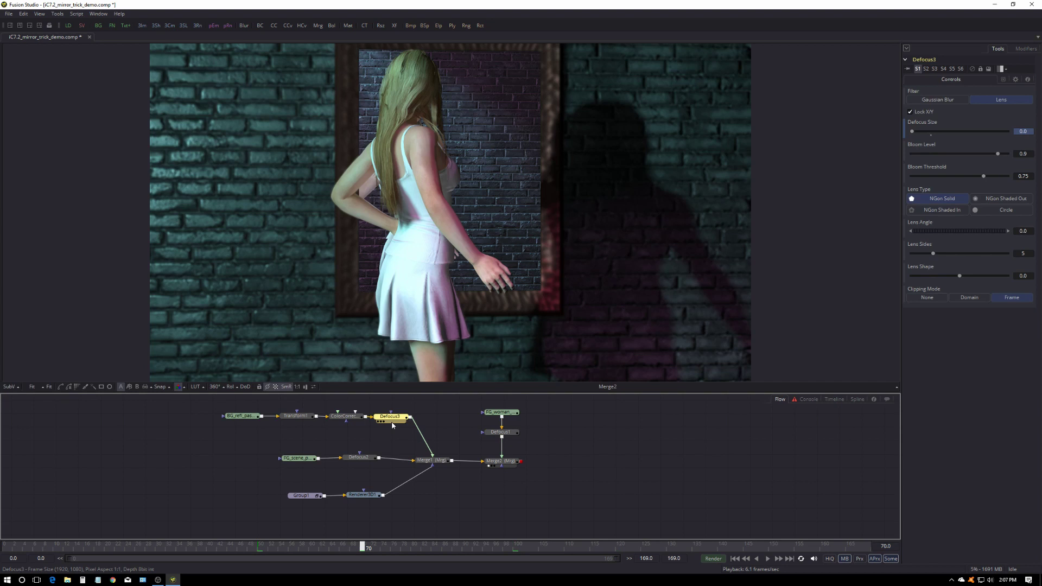
left_click(1025, 130)
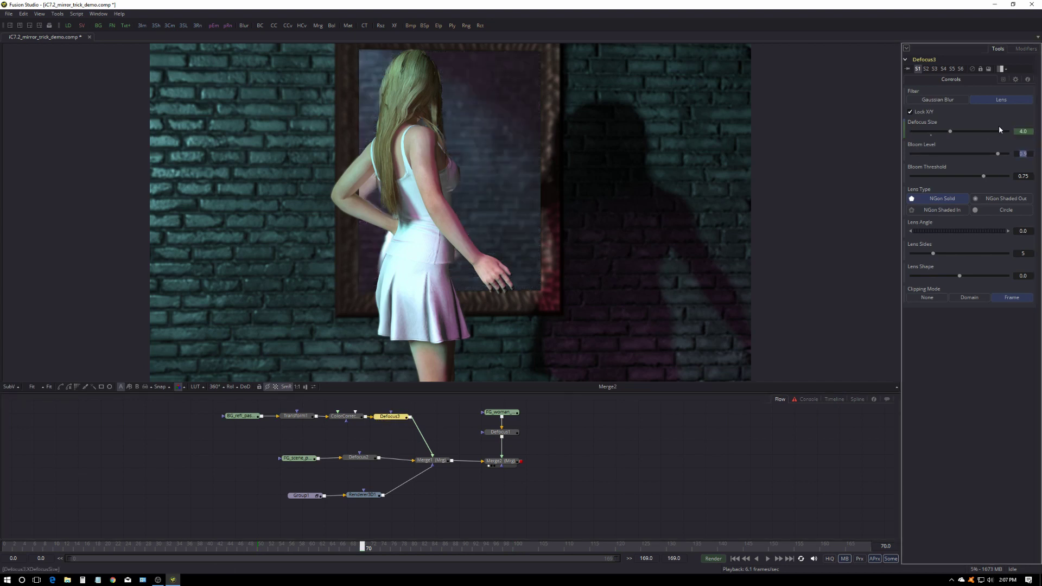
Keyframe Defocus3's defocus size at 4.0 on frame 100 and at 0.0 on frame 120.
left_click(516, 548)
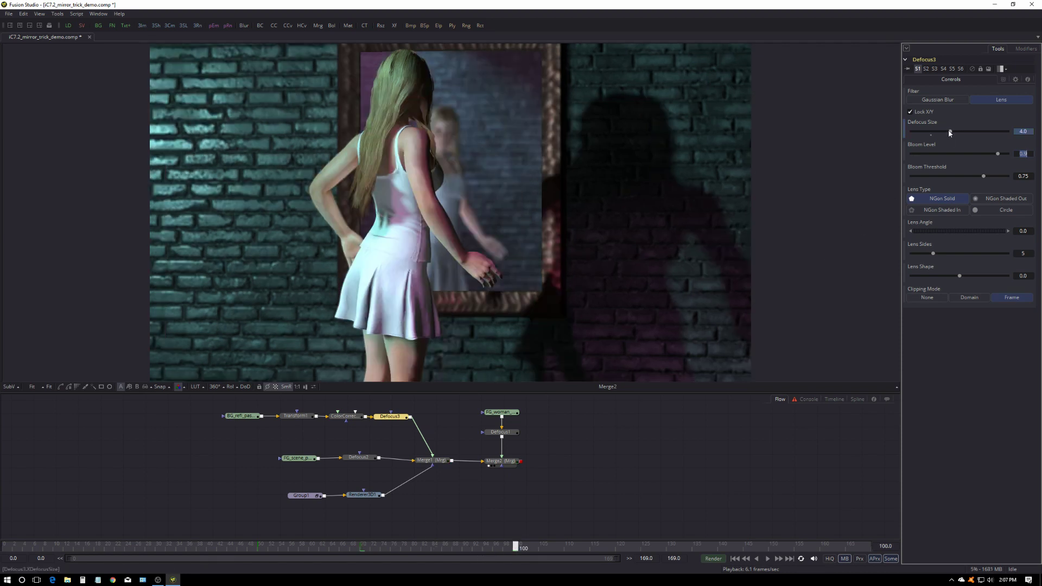
left_click_drag(951, 132, 947, 132)
type("4")
left_click(618, 547)
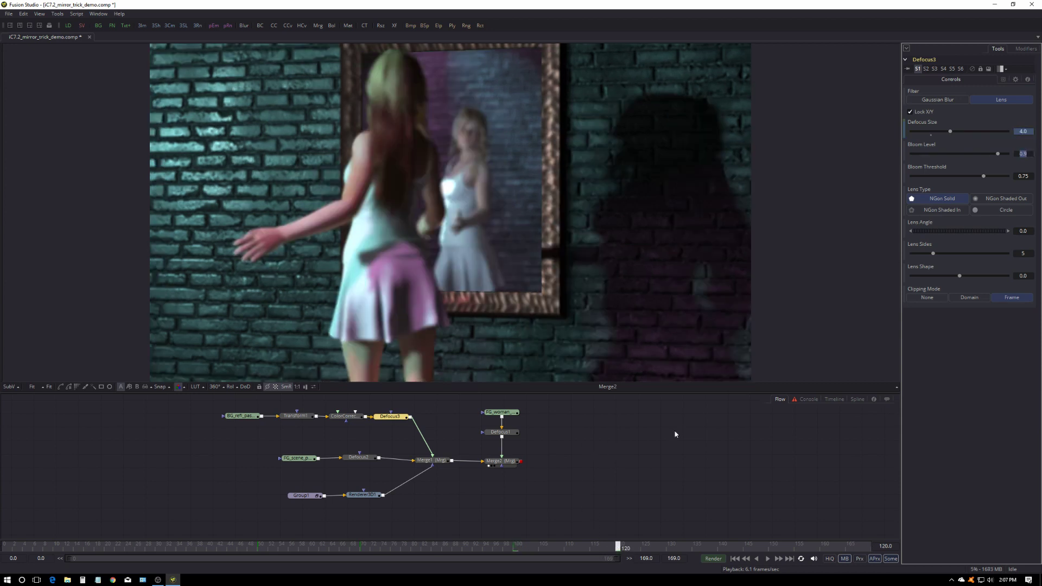
left_click_drag(951, 132, 900, 135)
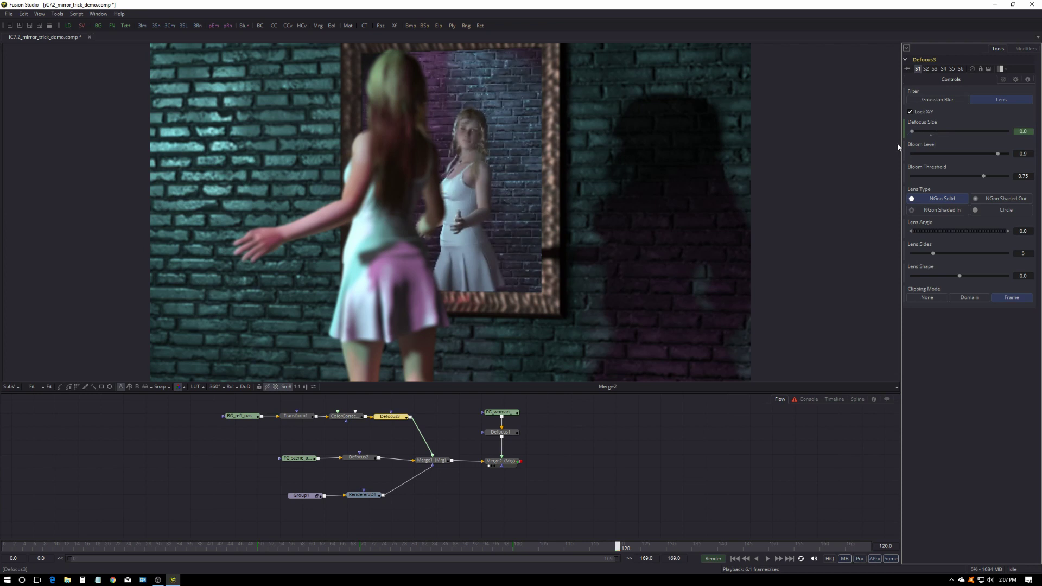
Set Defocus3's bloom level and bloom threshold to 1.0 while viewing the partly defocused reflection at frame 110.
left_click(516, 548)
left_click(571, 549)
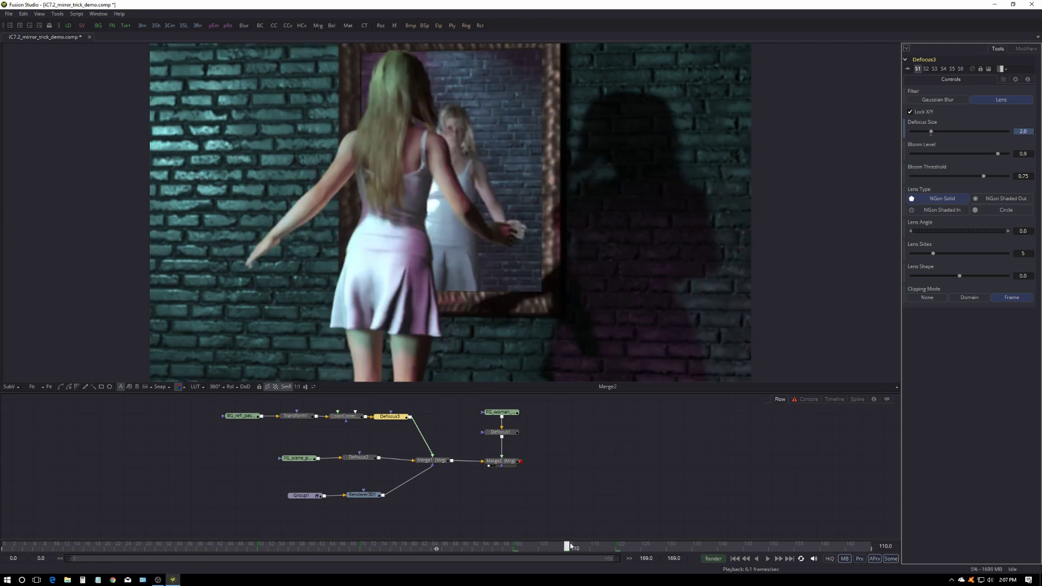
left_click_drag(999, 157, 1012, 176)
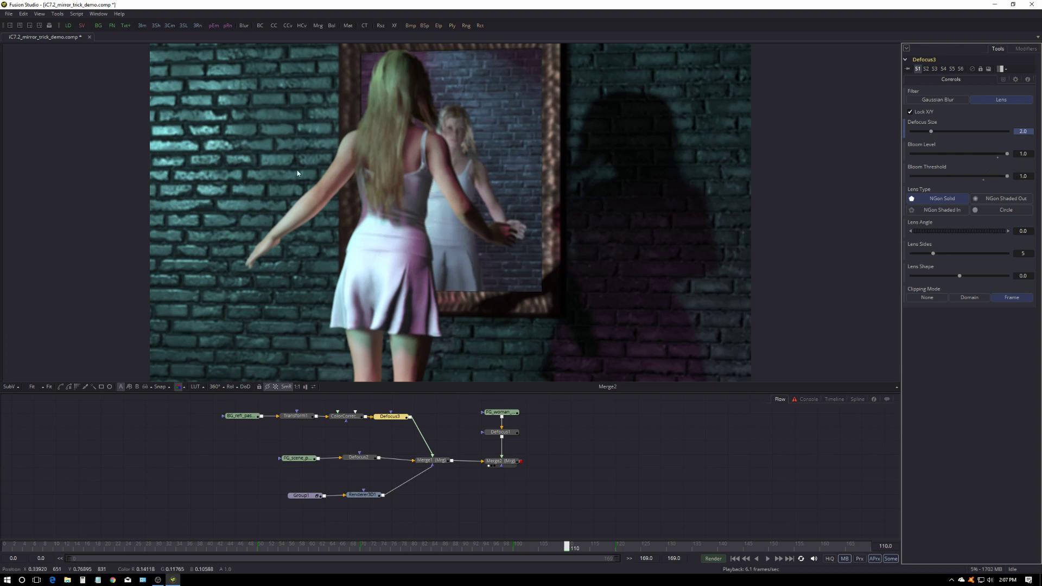
Check the composite at frames 50 and 0, and move Defocus3 slightly away from ColorCorrector1 in the flow.
left_click(260, 547)
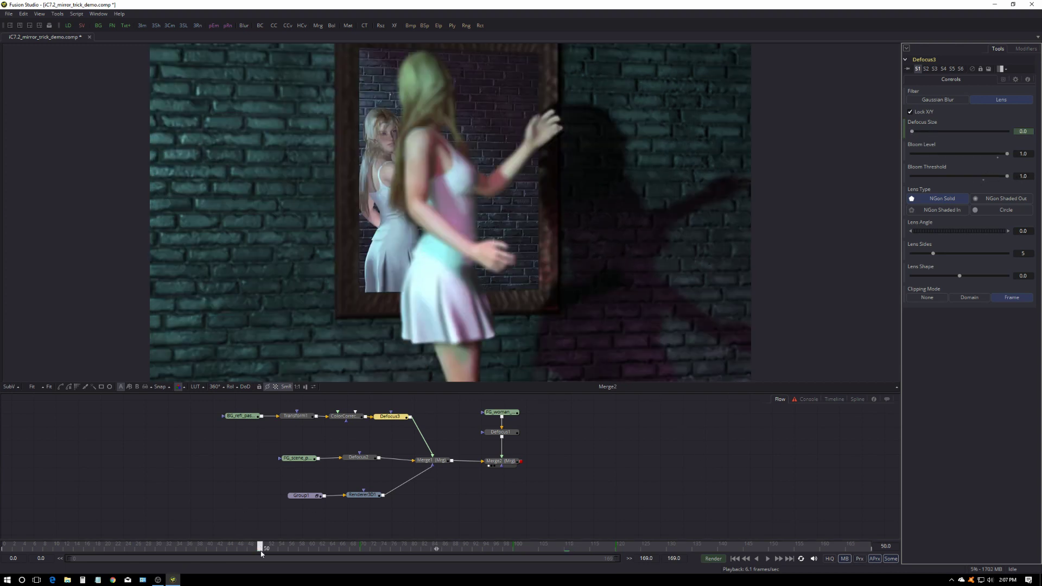
left_click(7, 548)
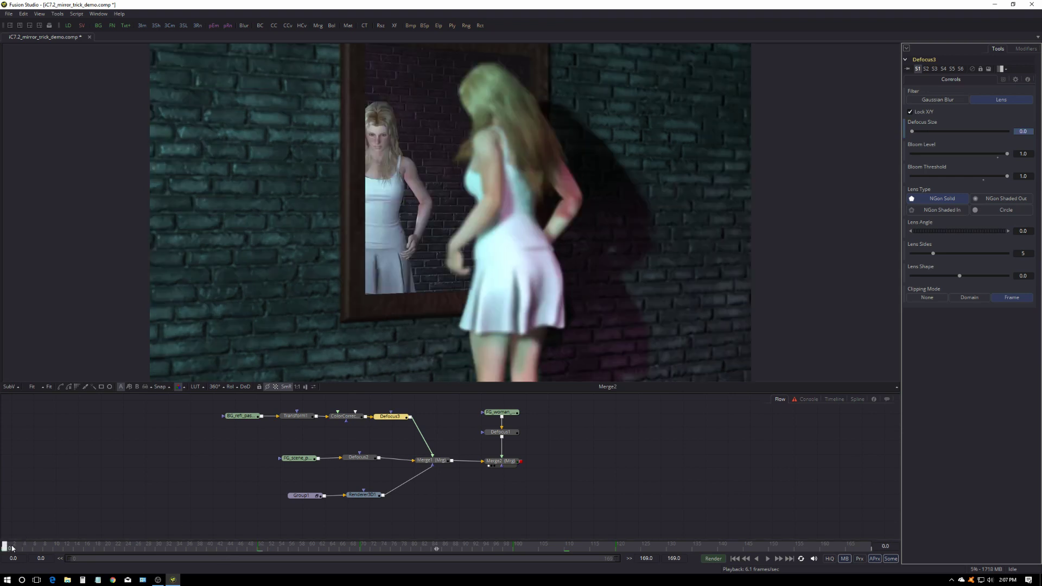
left_click(397, 423)
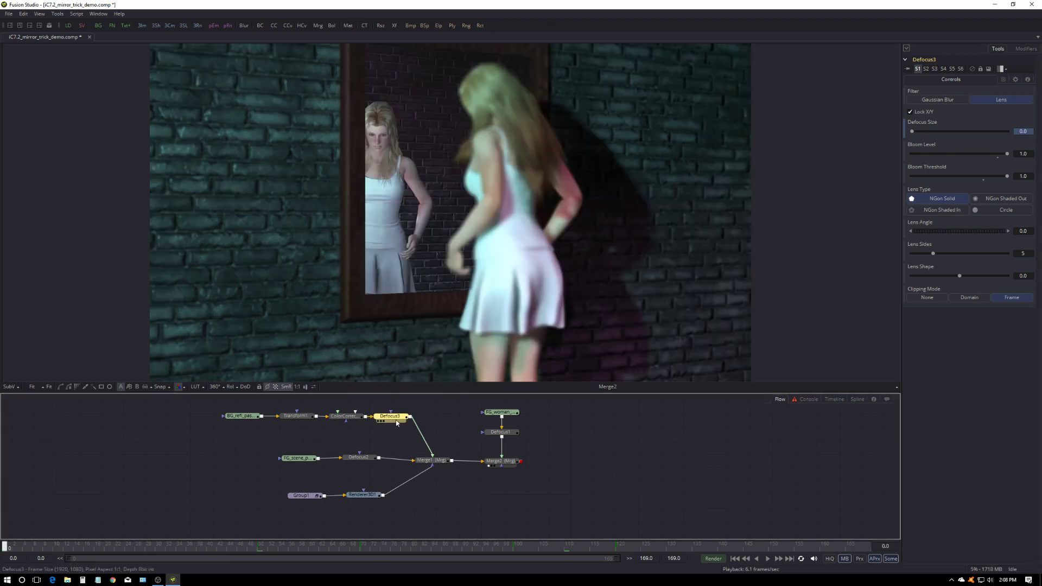
left_click_drag(397, 420, 400, 419)
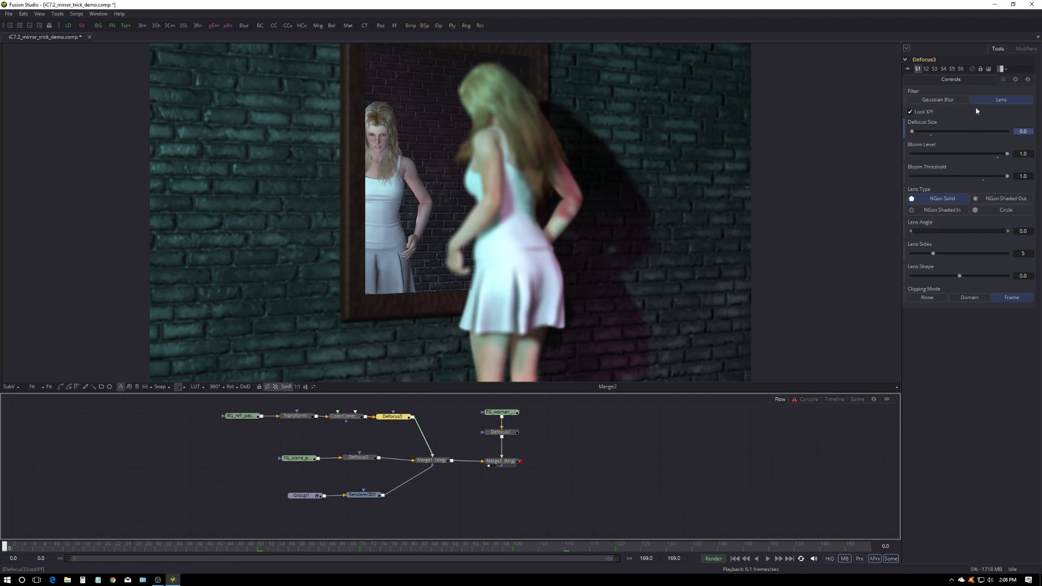
Open Defocus3's defocus size curve in the spline editor and smooth the selected keyframes at frames 70 and 100.
right_click(925, 127)
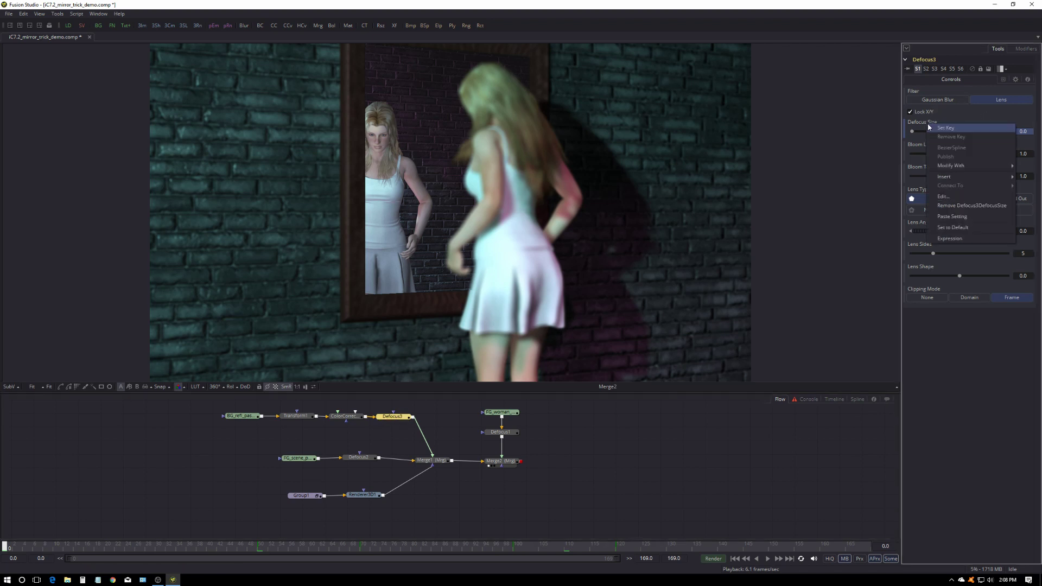
left_click(951, 198)
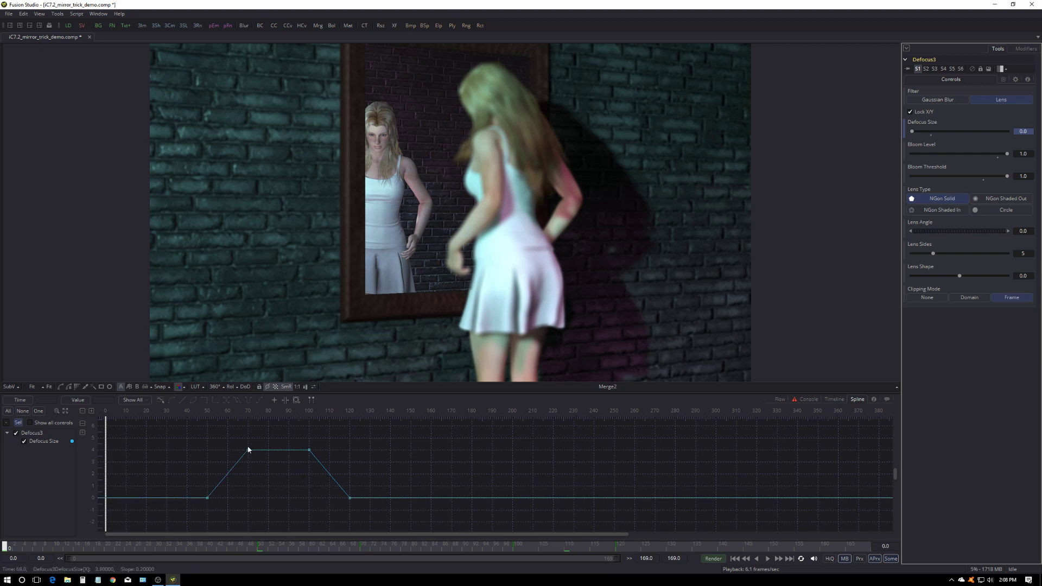
left_click_drag(228, 437, 343, 465)
key("s")
left_click(263, 471)
Set the defocus size keyframes at frames 70 and 100 back to linear interpolation and return to the node flow.
left_click_drag(221, 438, 336, 461)
key("l")
left_click(275, 504)
left_click(780, 400)
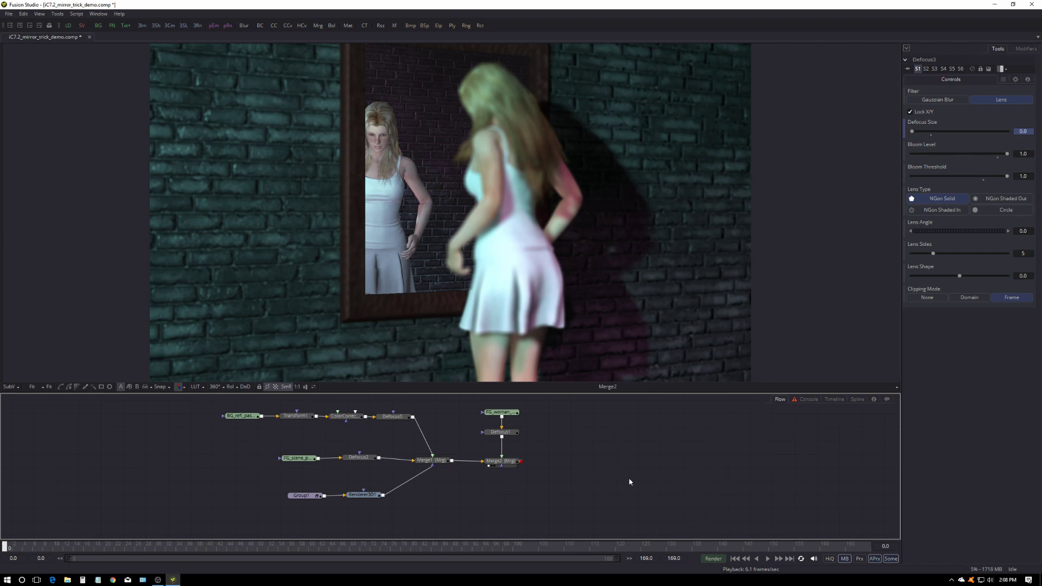
Play the composite in the enlarged viewer at 100% zoom, check it at frame 84, and restore the fitted standard layout.
left_click(767, 559)
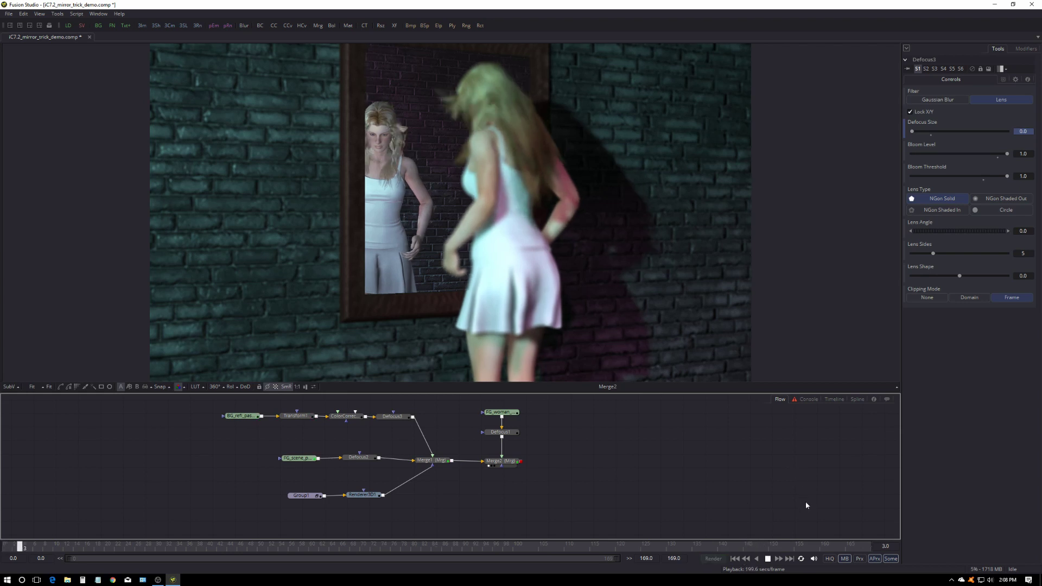
right_click(33, 372)
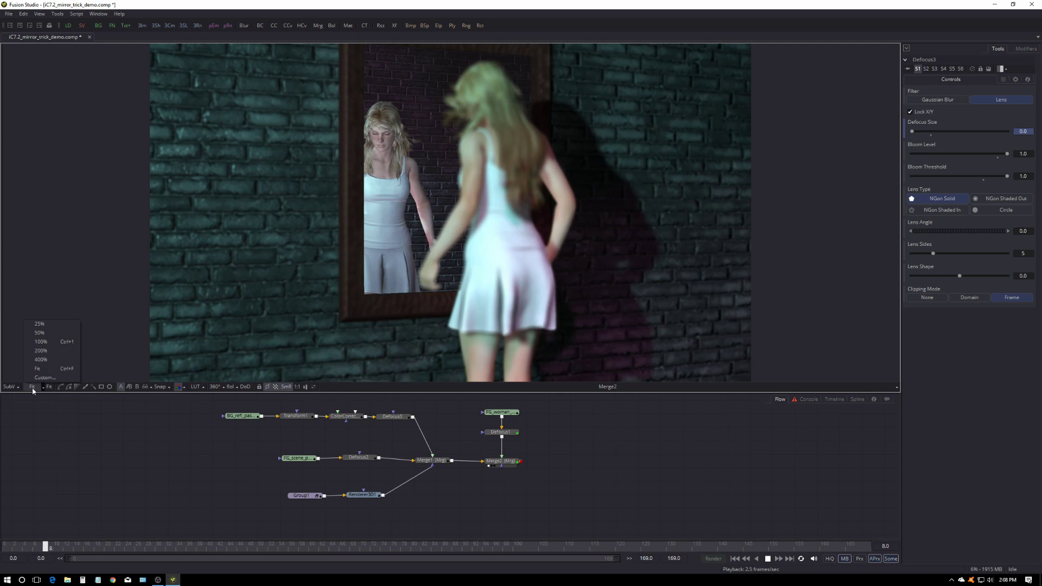
left_click(46, 347)
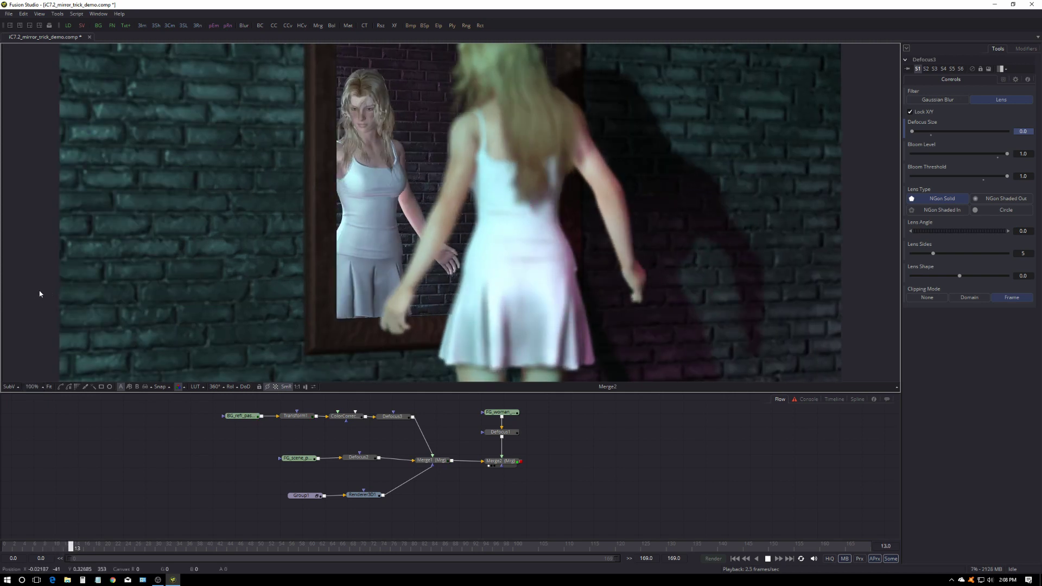
key("F4")
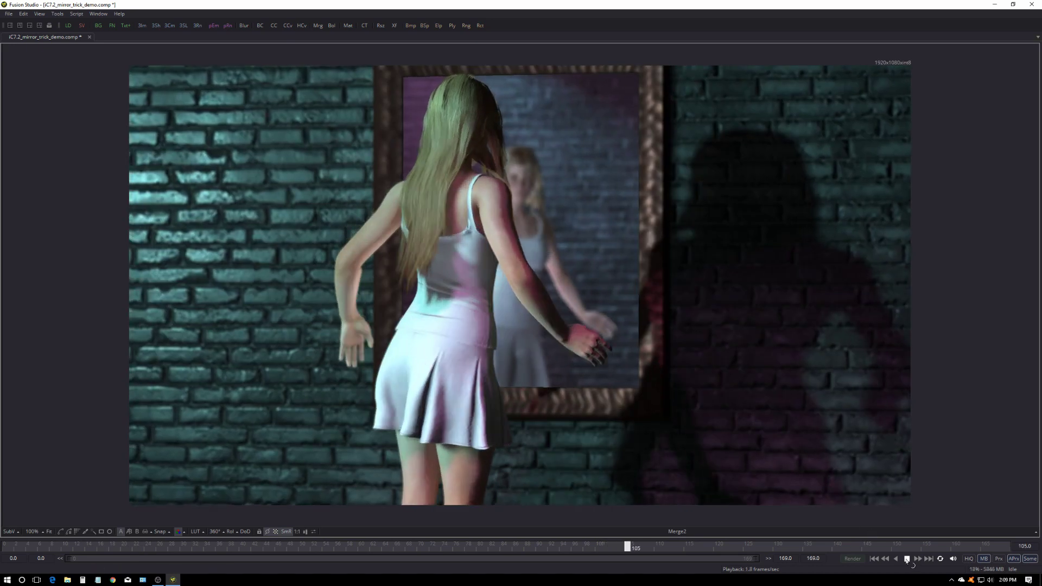
key("space")
left_click_drag(624, 548, 502, 548)
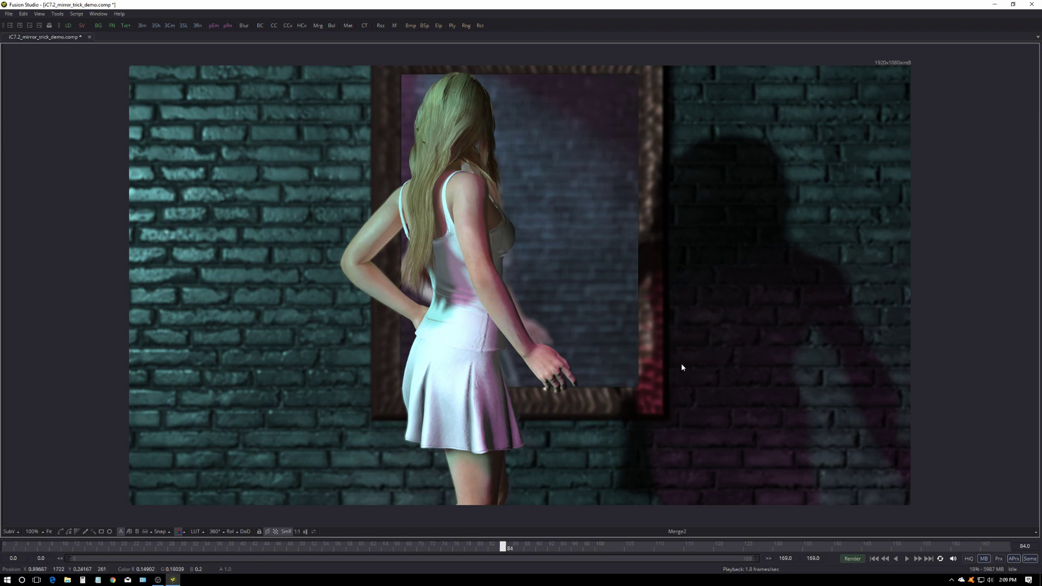
key("F4")
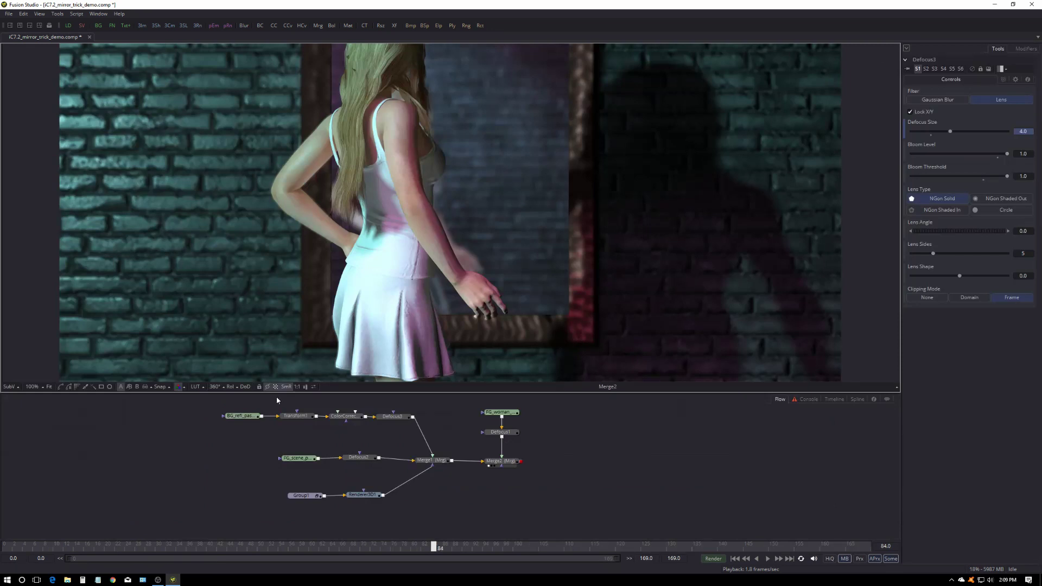
left_click(48, 386)
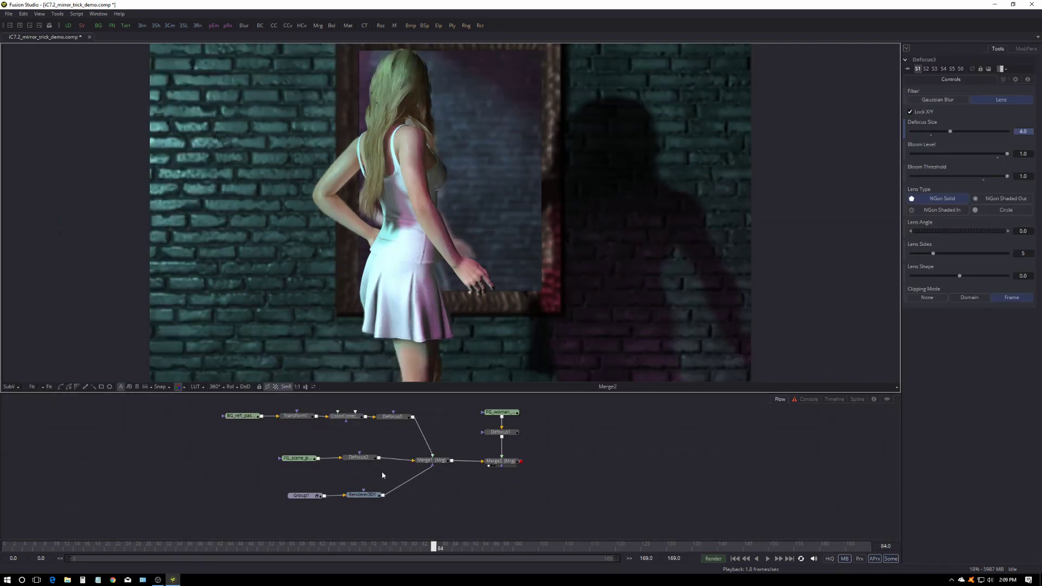
Move Group1 and Renderer3D1 farther from Merge1 in the flow, and view the mirror mask before viewing Merge2 again.
left_click_drag(300, 500, 237, 501)
left_click_drag(367, 501, 353, 261)
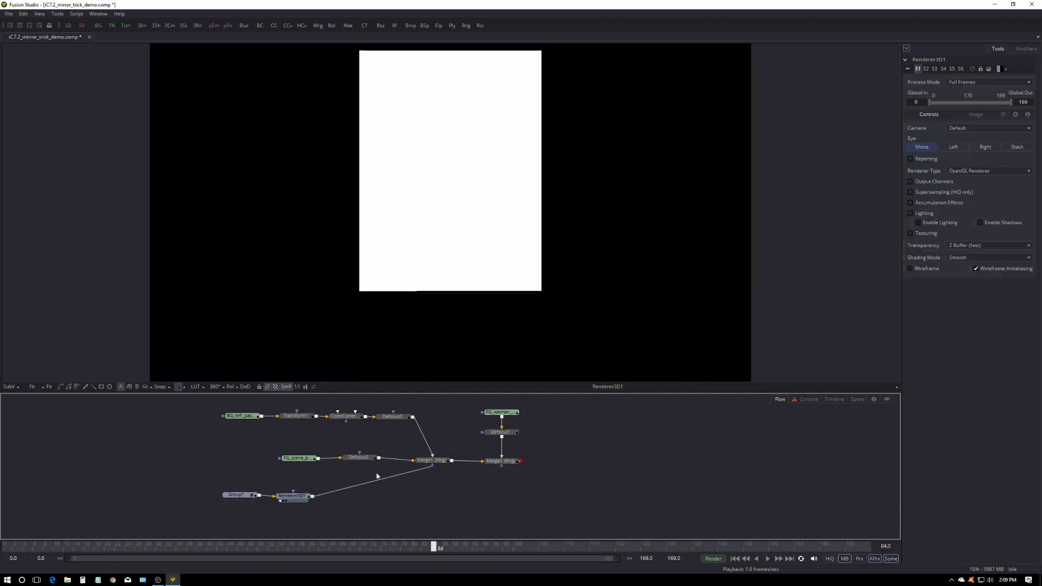
left_click_drag(500, 461, 470, 324)
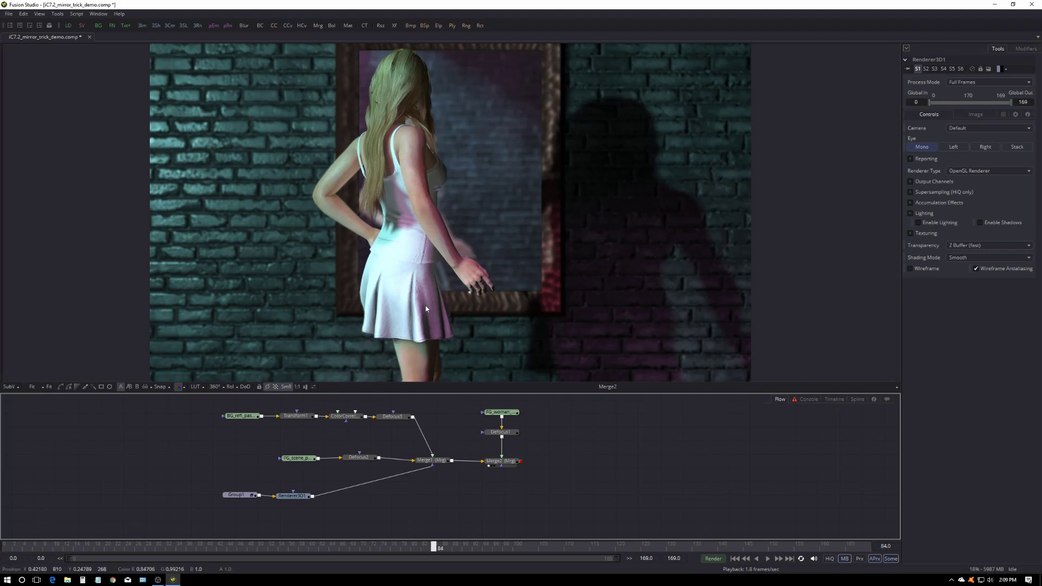
left_click_drag(238, 495, 296, 498)
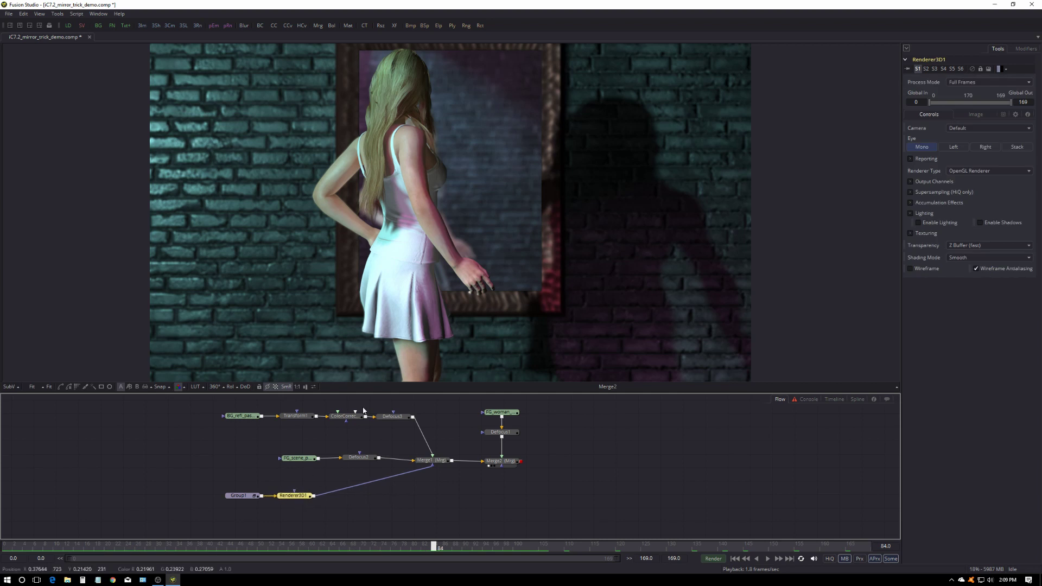
left_click(372, 511)
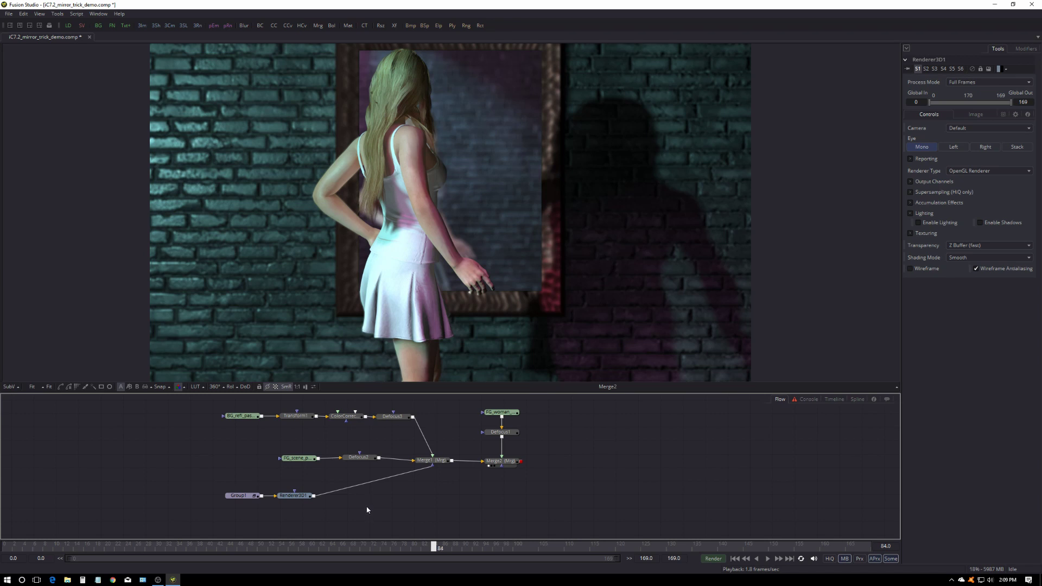
Add a Blur tool between Renderer3D1 and Merge1's mask input, and view the blurred mirror mask.
key("ctrl+space")
type("blu")
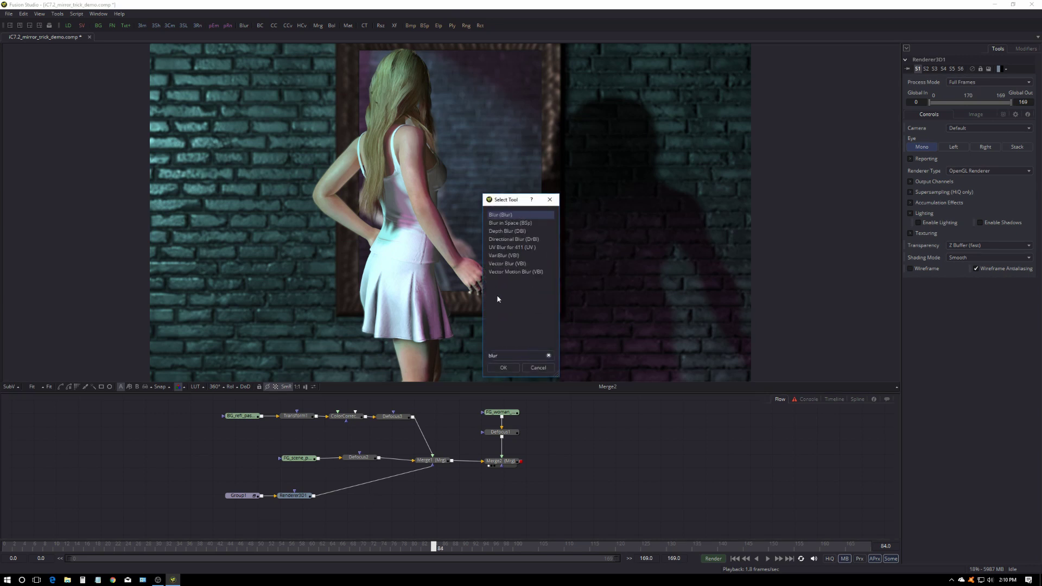
left_click(504, 368)
mouse_move(374, 507)
left_mouse_down()
mouse_move(294, 499)
mouse_move(363, 514)
left_mouse_up()
left_click_drag(294, 495, 368, 300)
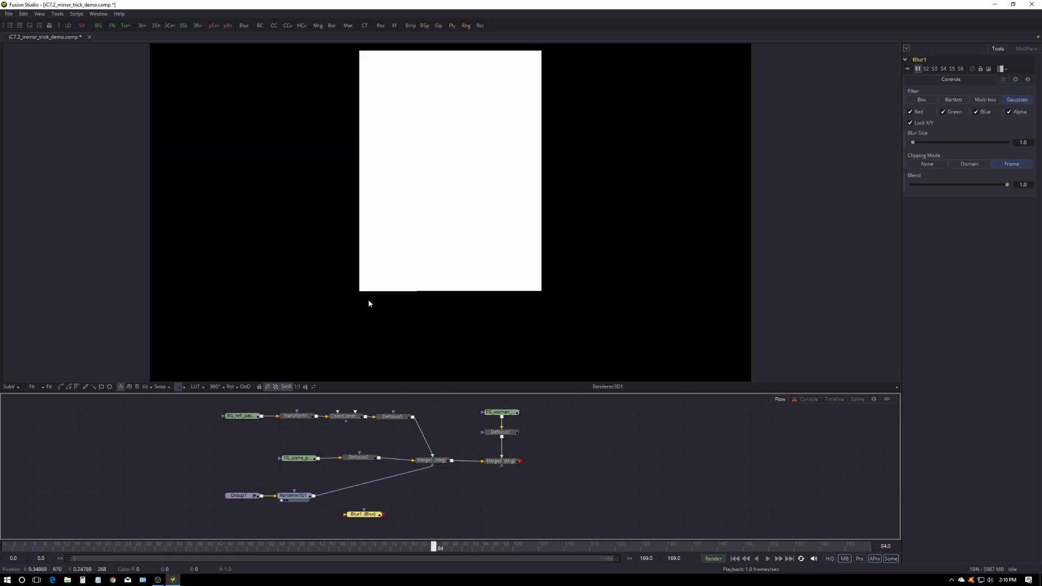
left_click_drag(364, 515, 393, 263)
Set Blur1's blur size to 2.0, checking the softened mask edges in the viewed Merge2 composite.
left_click_drag(913, 142, 915, 143)
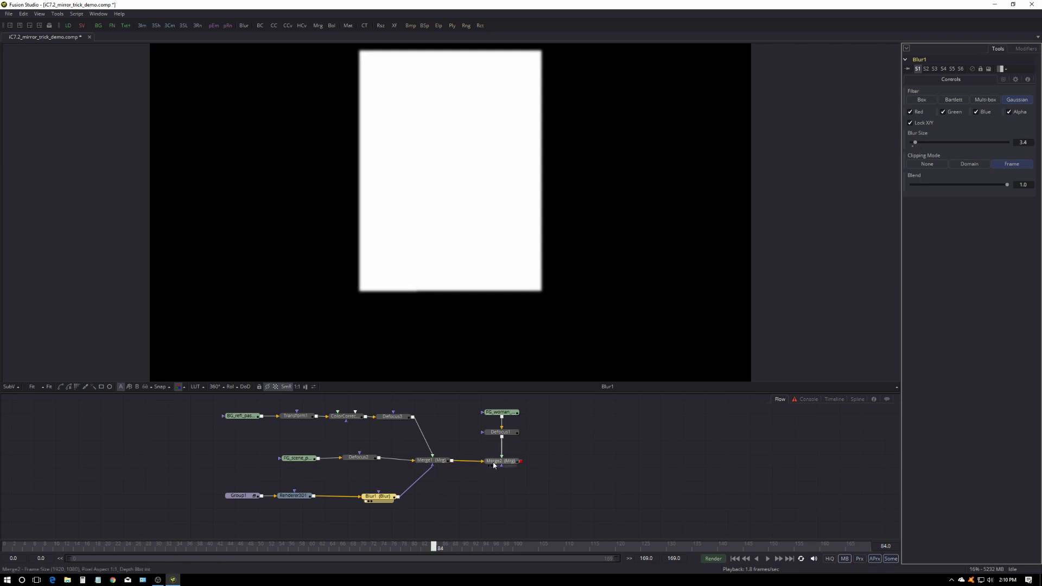
left_click_drag(496, 465, 548, 233)
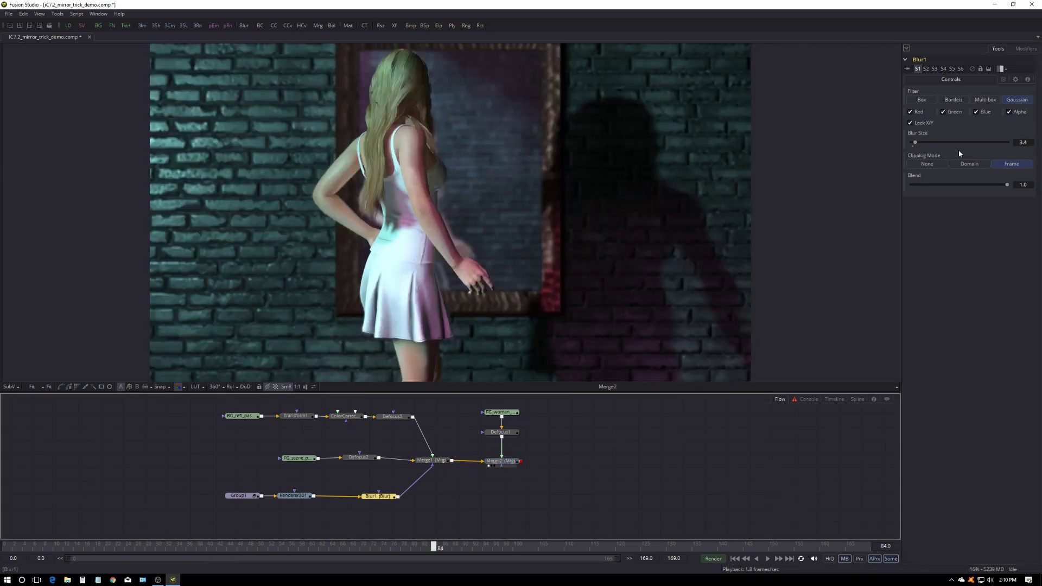
mouse_move(919, 144)
left_mouse_down()
mouse_move(932, 142)
mouse_move(906, 147)
left_mouse_up()
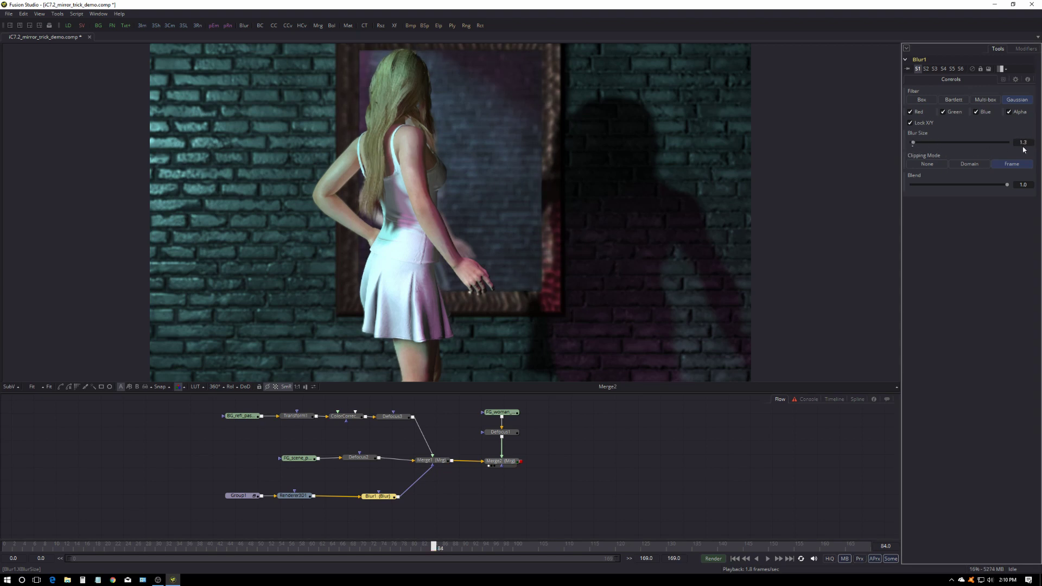
type("2")
key("Tab")
left_click(530, 494)
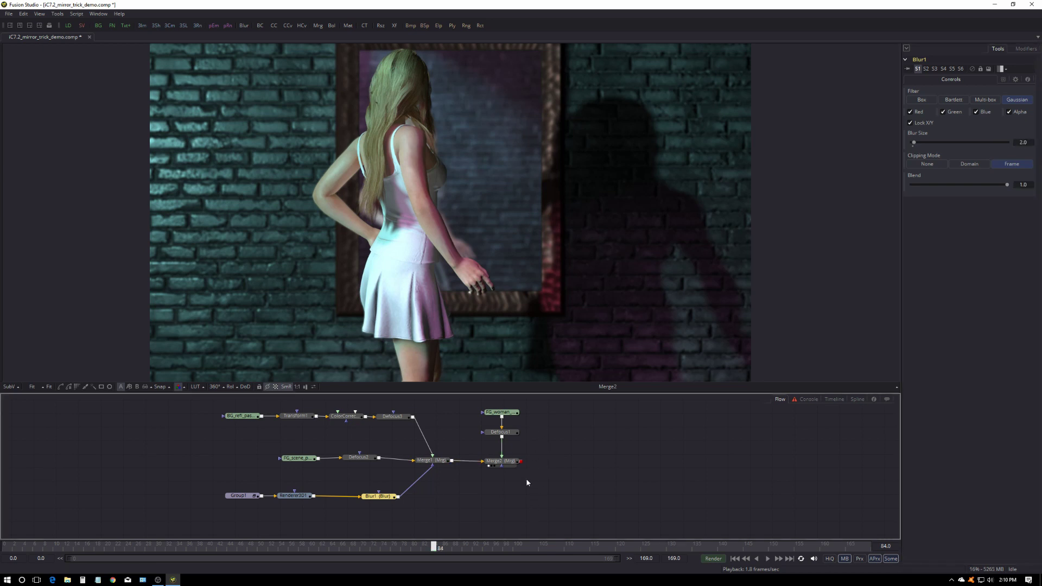
Play the finished composite from frame 0 in the enlarged viewer at 100% zoom.
left_click(8, 547)
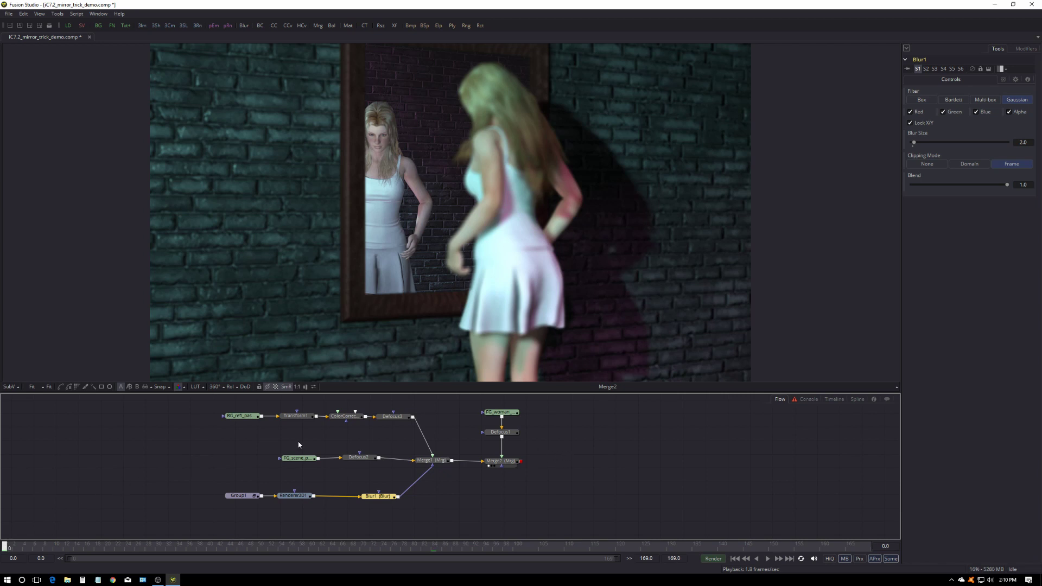
left_click(32, 387)
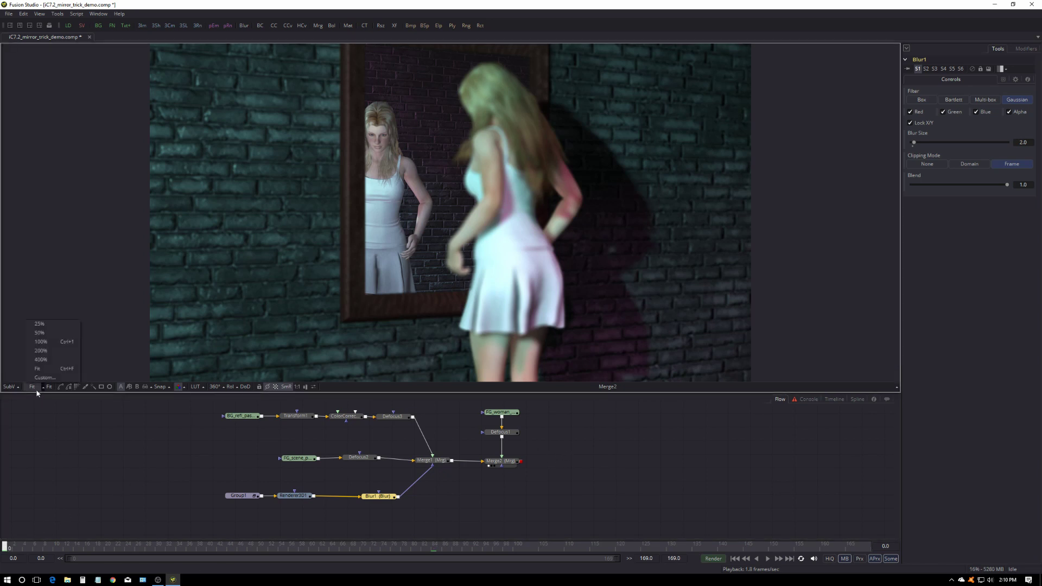
left_click(44, 341)
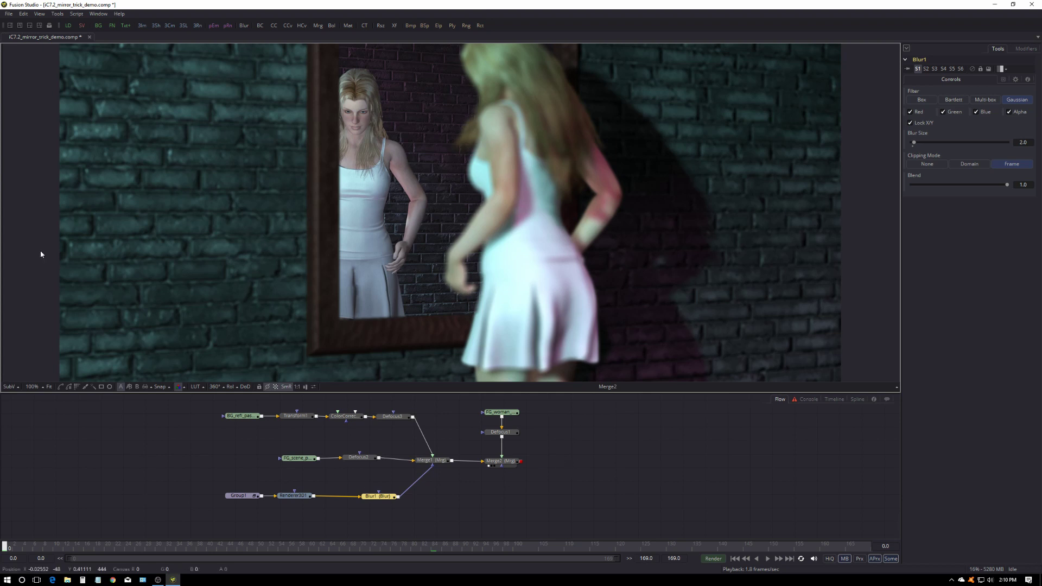
key("F4")
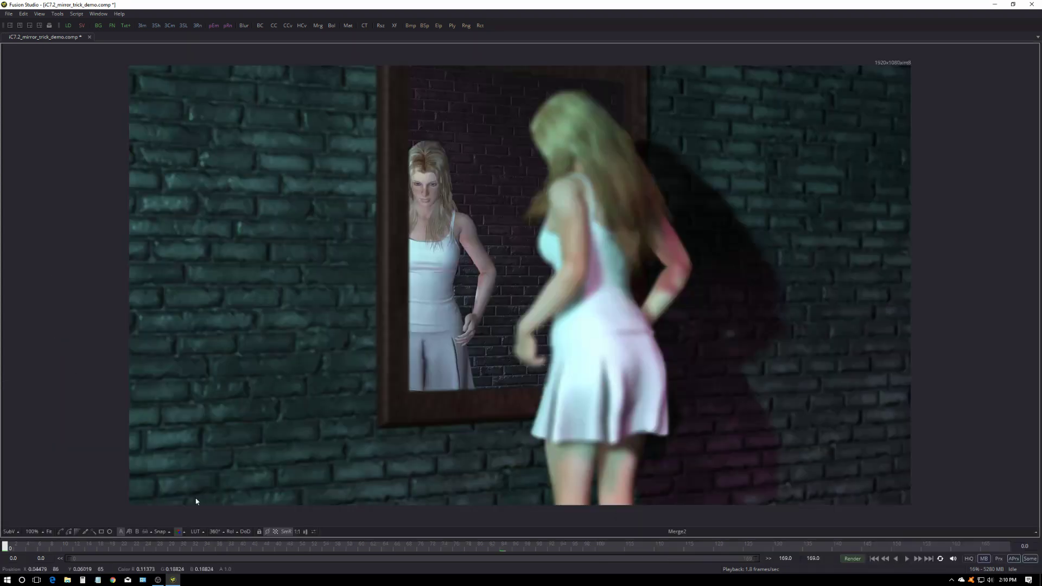
left_click(907, 559)
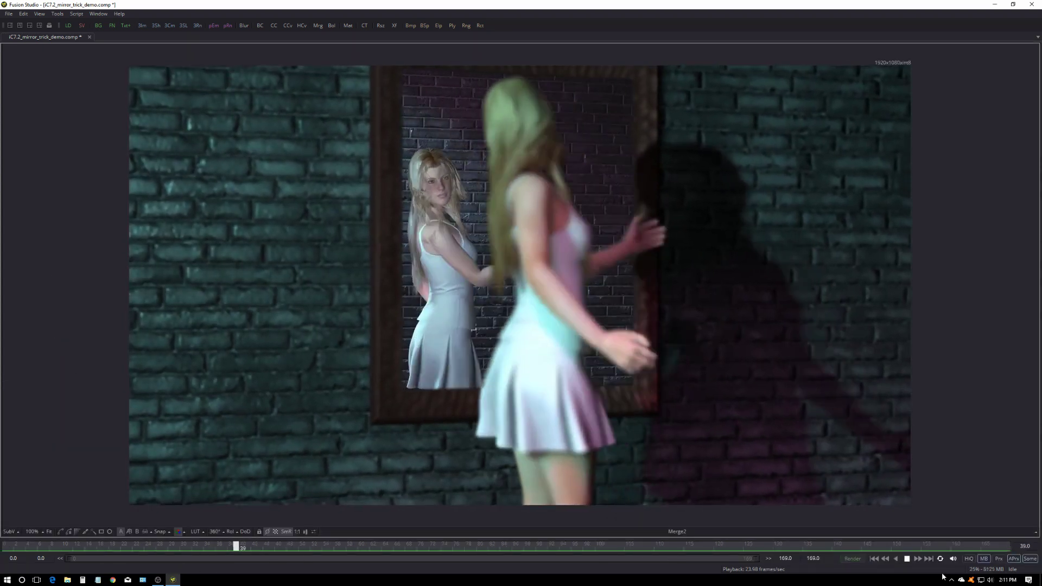